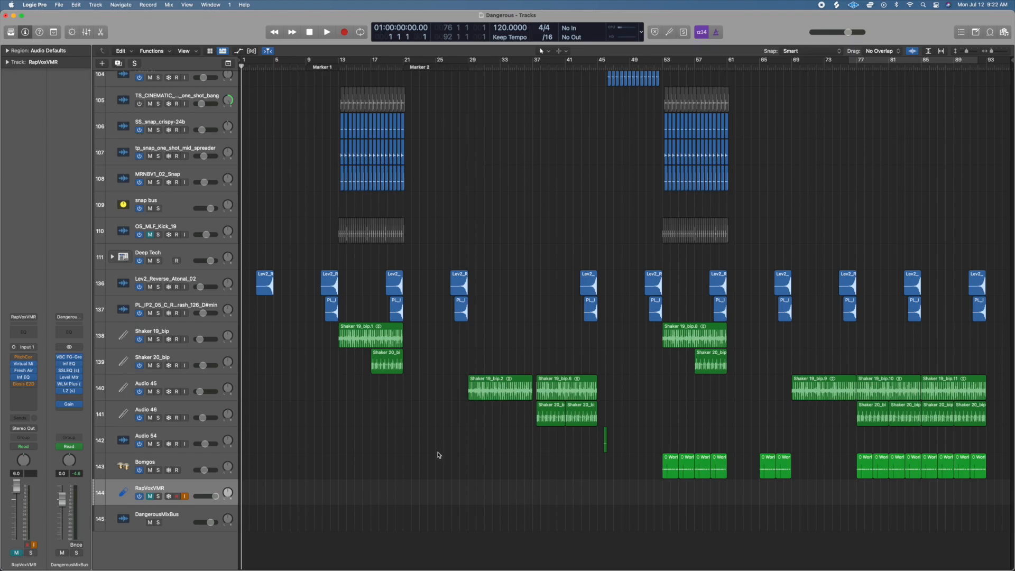
Survey the whole arrangement and place the playhead at bar 29, with the piano tracks in view.
{"action": "key", "text": "z"}
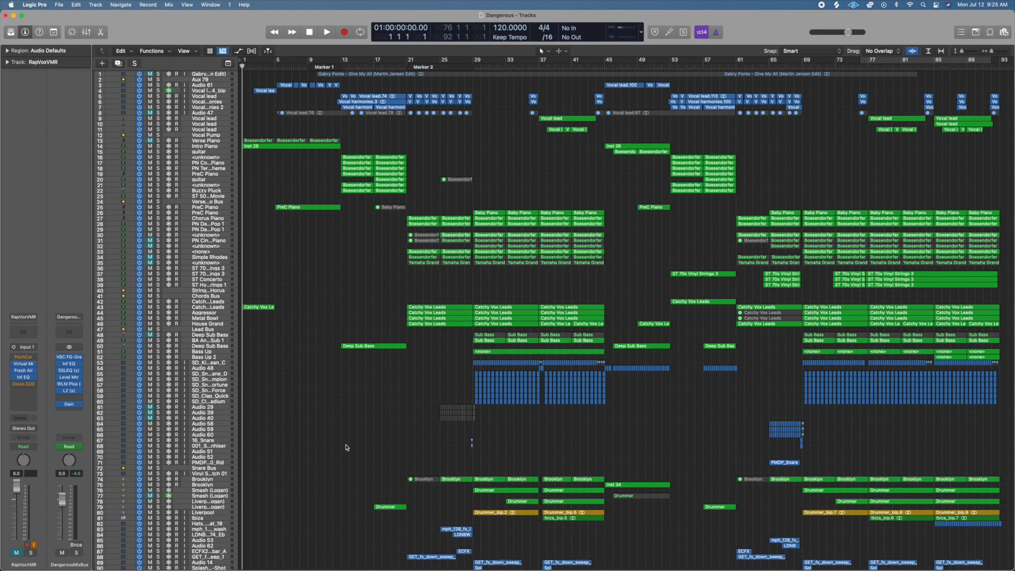
{"action": "key", "text": "space"}
{"action": "left_click", "coordinate": [474, 67]}
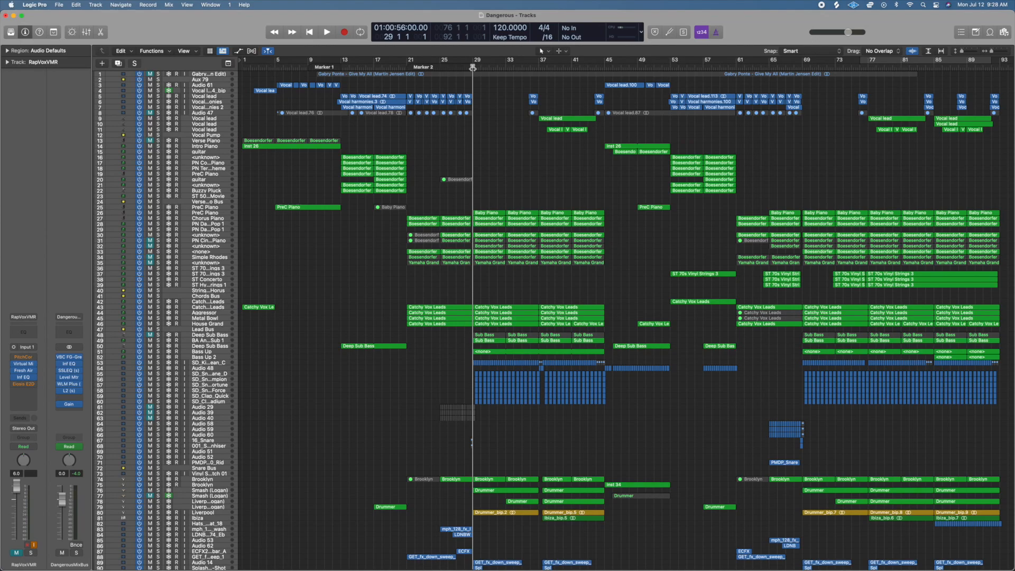
{"action": "key", "text": "super+Right"}
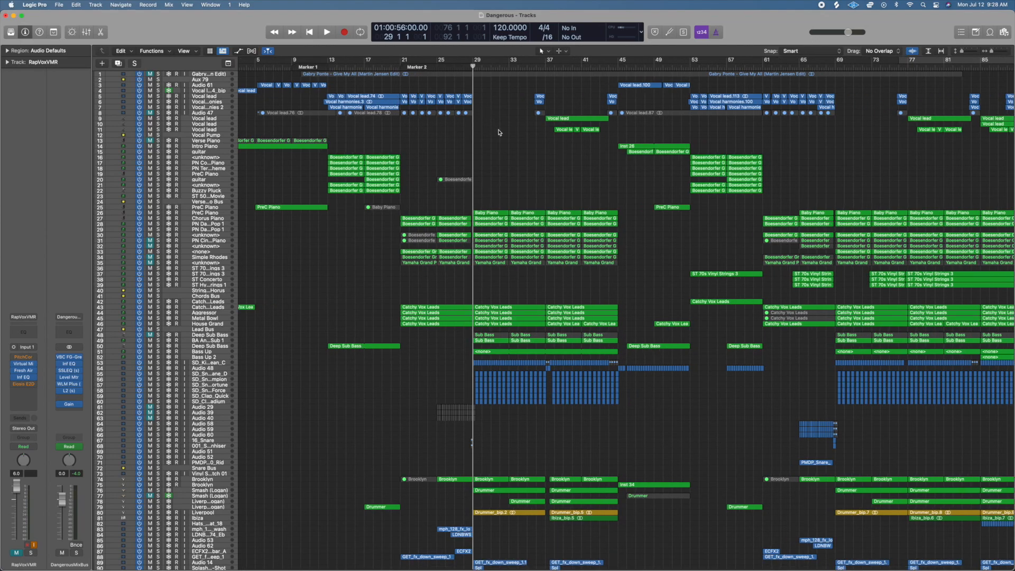
{"action": "key", "text": "z"}
{"action": "scroll", "coordinate": [521, 277], "scroll_direction": "up", "scroll_amount": 20}
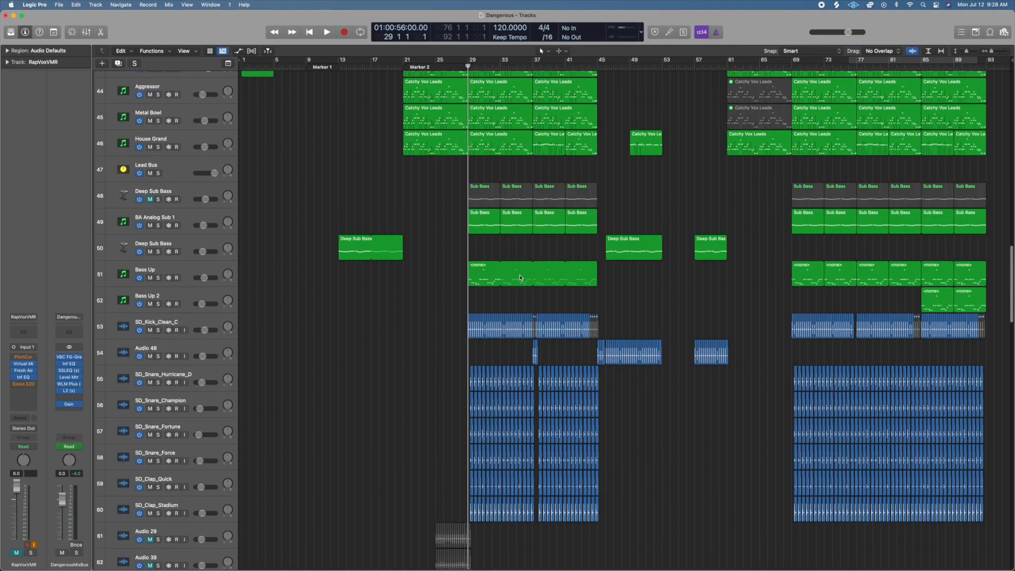
{"action": "scroll", "coordinate": [520, 277], "scroll_direction": "up", "scroll_amount": 10}
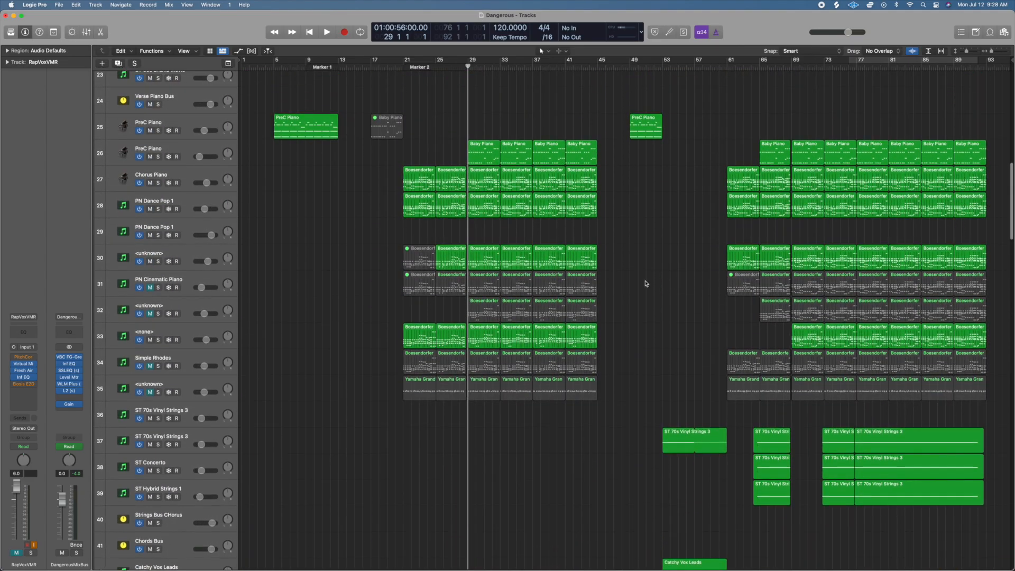
{"action": "scroll", "coordinate": [645, 284], "scroll_direction": "up", "scroll_amount": 2}
Narrow the project window to uncover the desktop and open the Female Version folder inside KygoClass > Dangerous.
{"action": "left_click_drag", "start_coordinate": [1012, 318], "coordinate": [800, 322]}
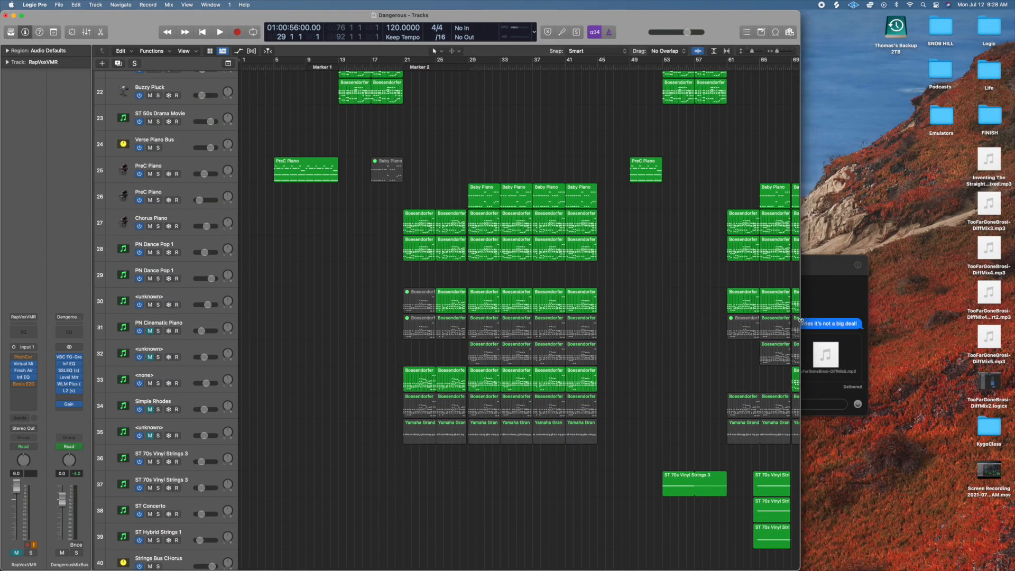
{"action": "double_click", "coordinate": [975, 431]}
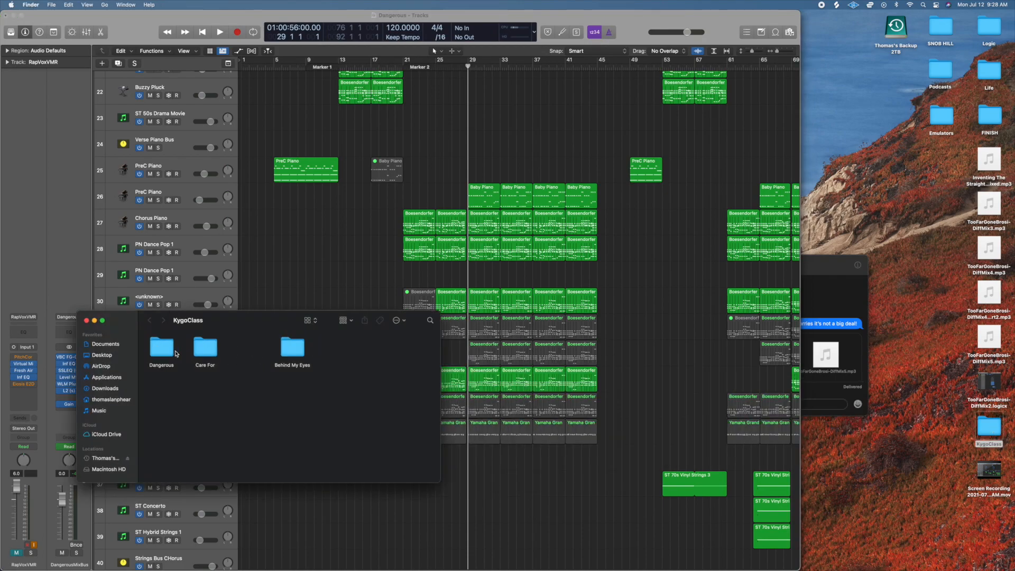
{"action": "double_click", "coordinate": [173, 354]}
{"action": "left_click_drag", "start_coordinate": [236, 323], "coordinate": [311, 321]}
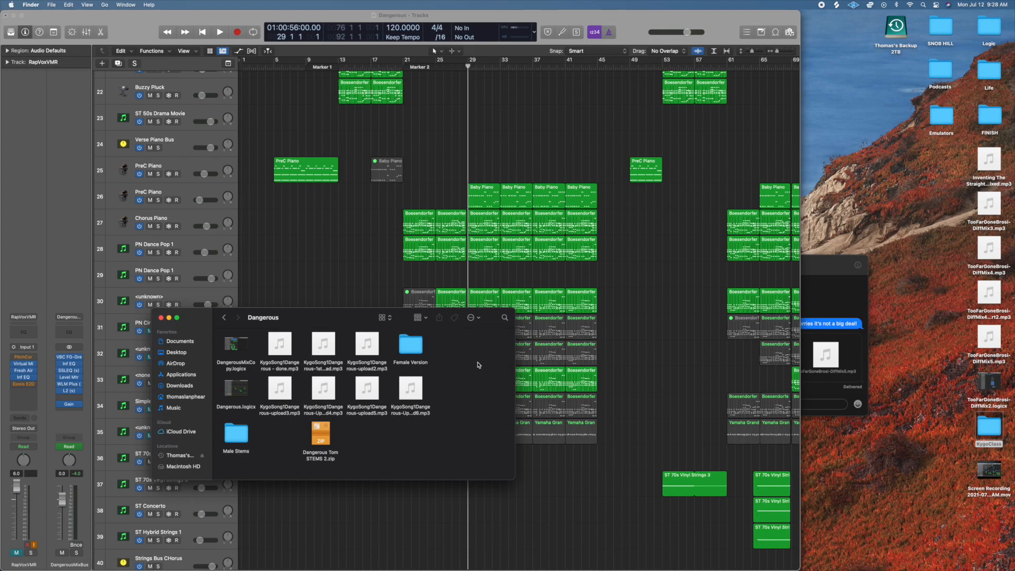
{"action": "double_click", "coordinate": [412, 351]}
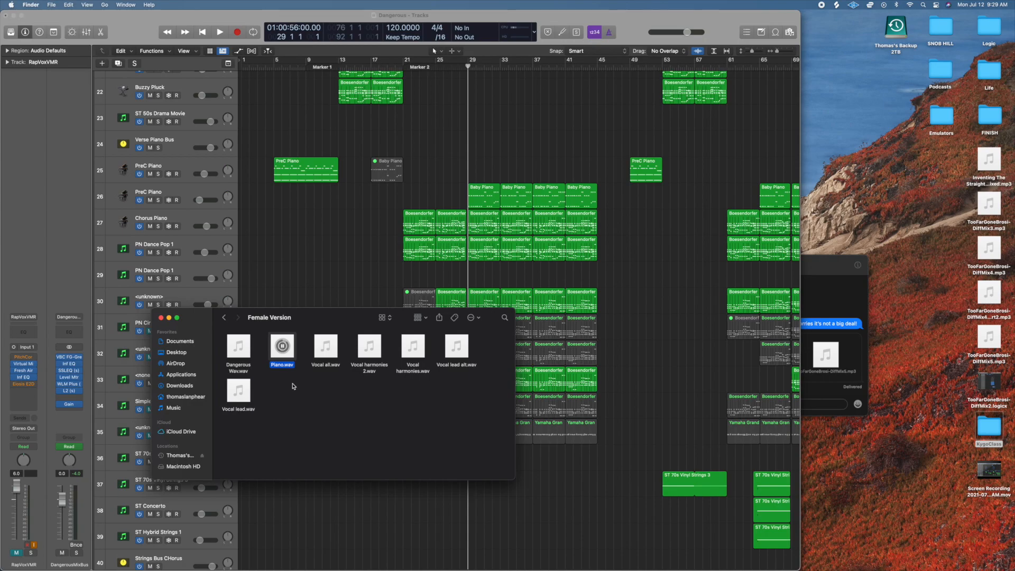
Preview Piano.wav from the Female Version folder at several points, pause it and return to the Logic Pro project.
{"action": "key", "text": "space"}
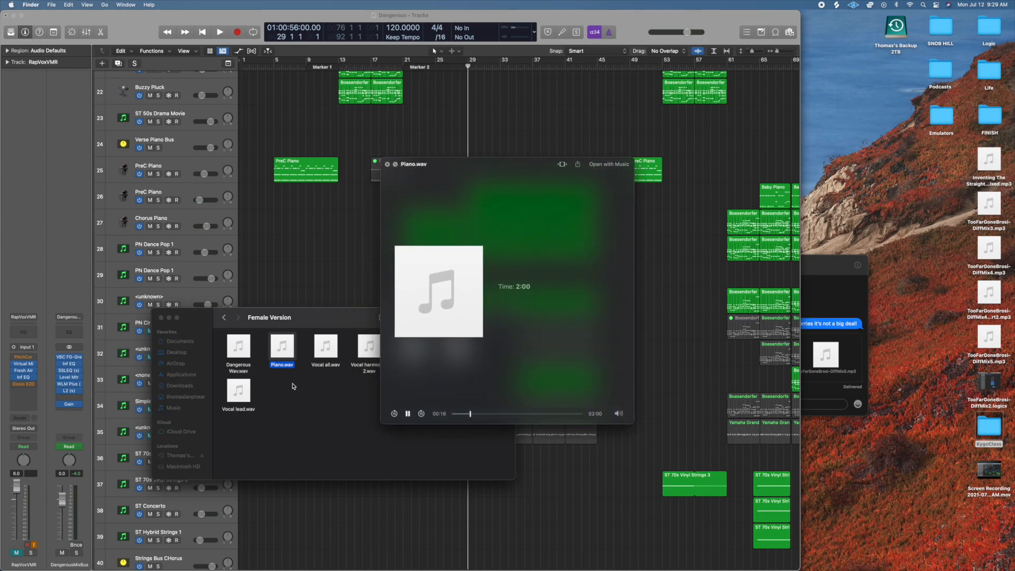
{"action": "left_click", "coordinate": [487, 415]}
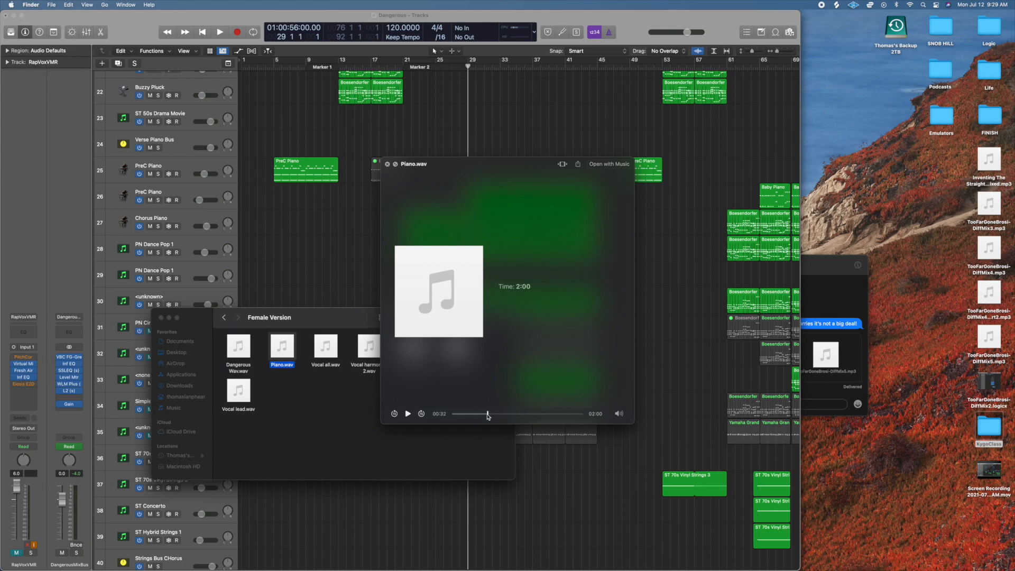
{"action": "left_click", "coordinate": [502, 414]}
{"action": "left_click", "coordinate": [408, 415]}
{"action": "left_click", "coordinate": [591, 484]}
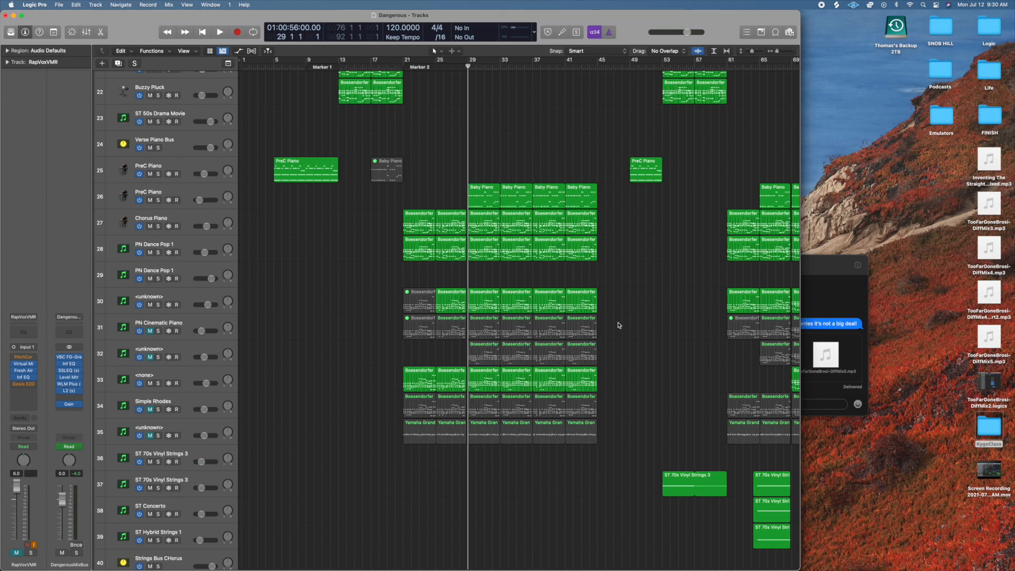
Open the Chorus Piano region at bar 29 in the Piano Roll and hide the automation area.
{"action": "left_click", "coordinate": [485, 231]}
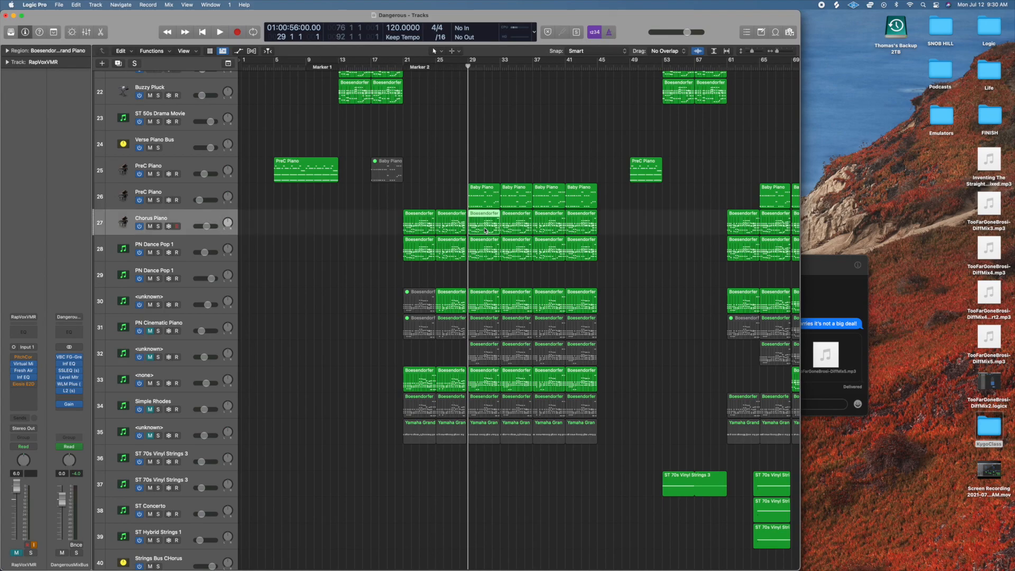
{"action": "double_click", "coordinate": [485, 231]}
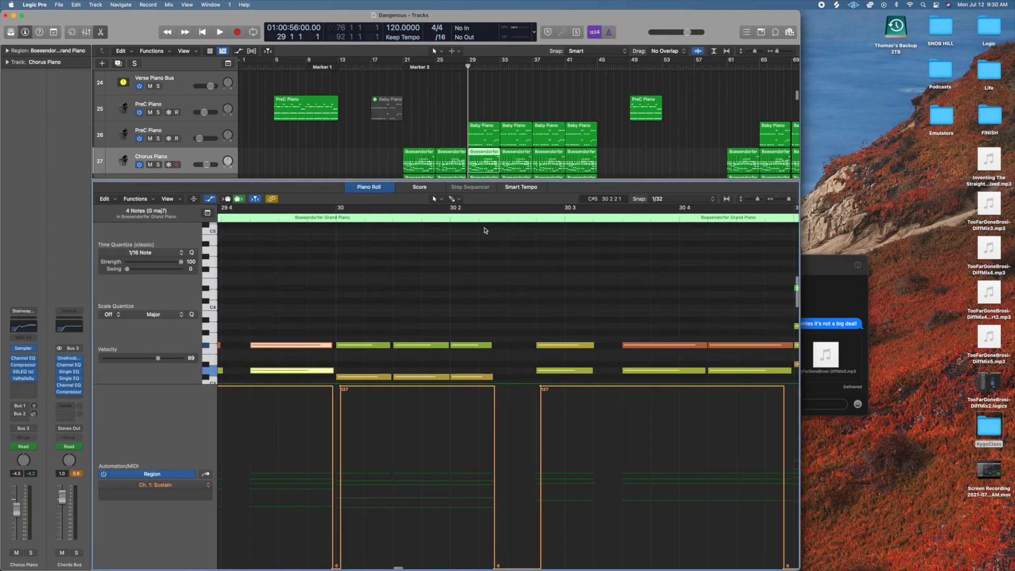
{"action": "left_click", "coordinate": [212, 200]}
{"action": "left_click", "coordinate": [524, 472]}
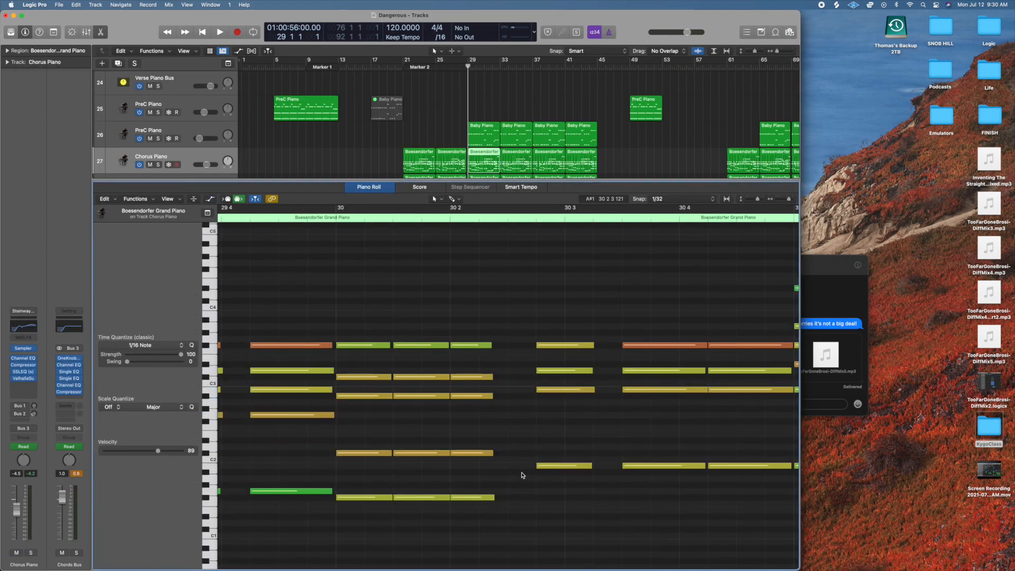
{"action": "key", "text": "super+Left"}
{"action": "key", "text": "super+Left"}
{"action": "scroll", "coordinate": [522, 475], "scroll_direction": "left", "scroll_amount": 10}
{"action": "scroll", "coordinate": [523, 475], "scroll_direction": "right", "scroll_amount": 2}
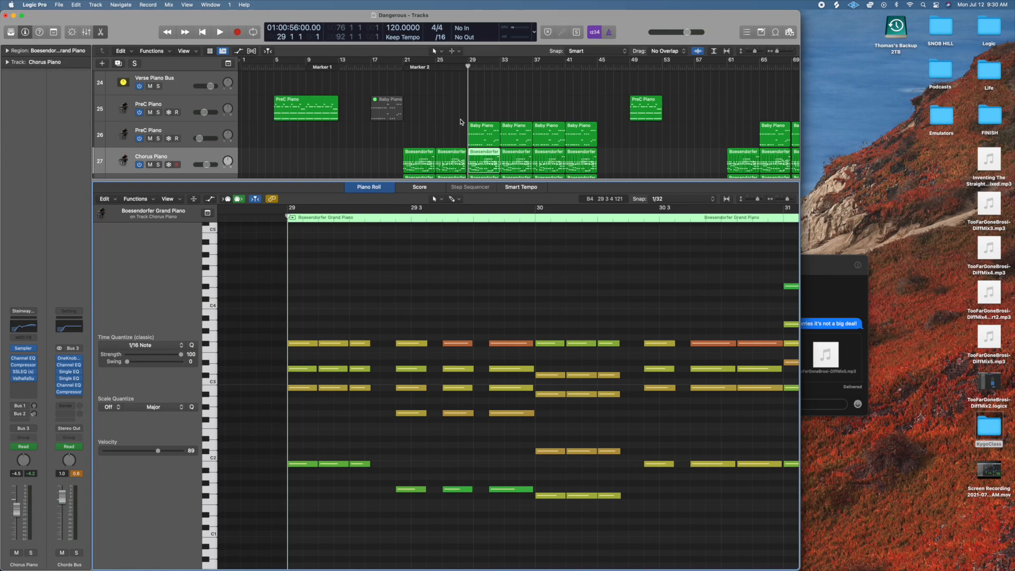
Solo the Chorus Piano track, play the region from bar 29 and examine its chord notes.
{"action": "left_click", "coordinate": [158, 164]}
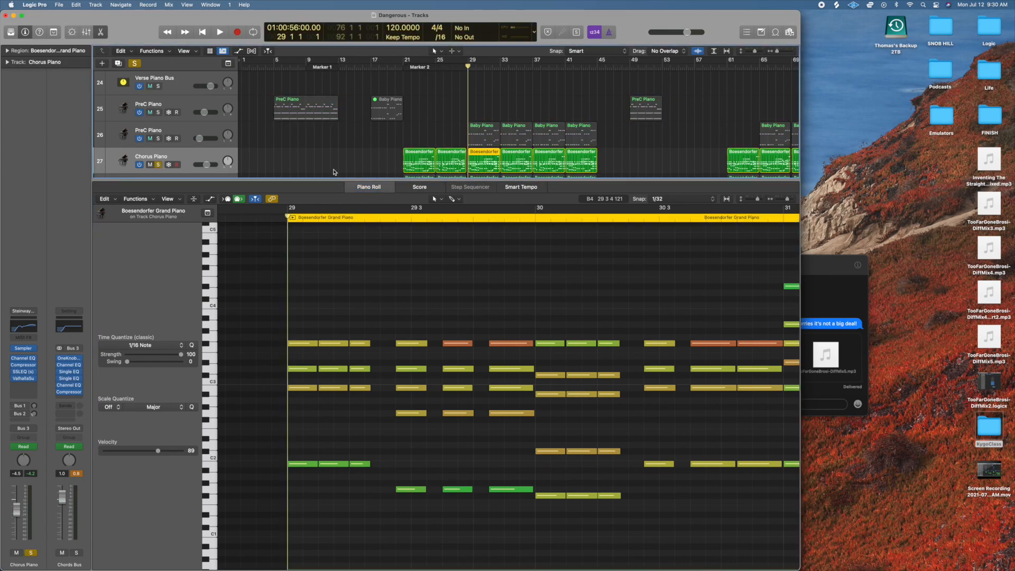
{"action": "key", "text": "space"}
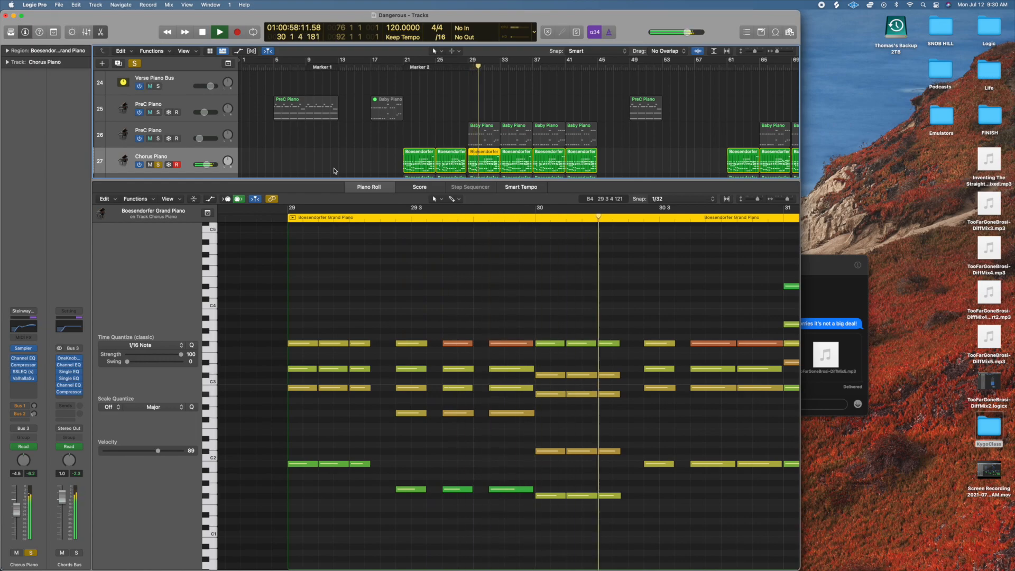
{"action": "key", "text": "space"}
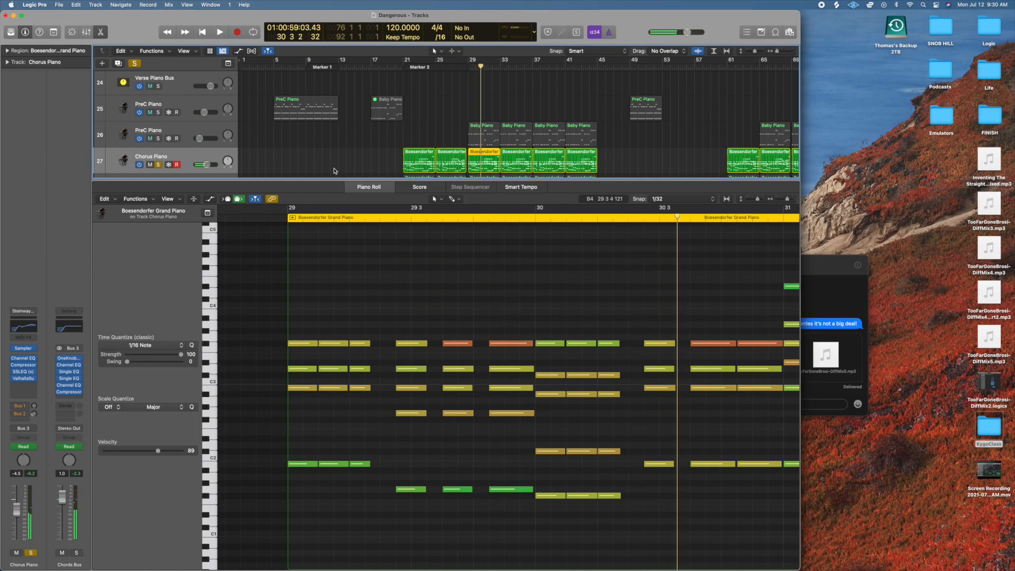
{"action": "scroll", "coordinate": [480, 296], "scroll_direction": "right", "scroll_amount": 5}
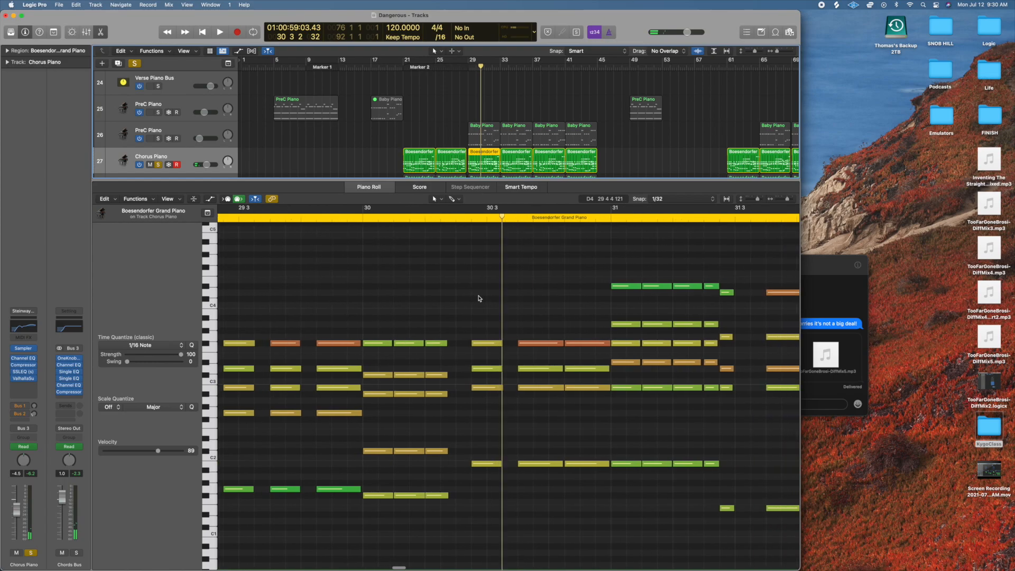
{"action": "scroll", "coordinate": [478, 296], "scroll_direction": "right", "scroll_amount": 4}
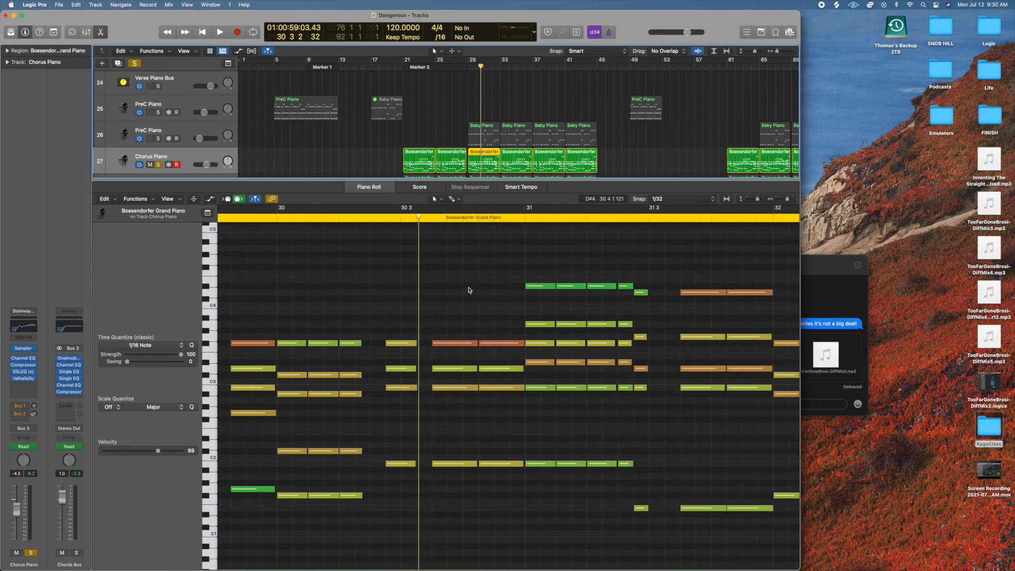
{"action": "scroll", "coordinate": [469, 291], "scroll_direction": "right", "scroll_amount": 2}
{"action": "scroll", "coordinate": [430, 327], "scroll_direction": "left", "scroll_amount": 1}
Try splitting the four-note chord just after 30 3 with the Scissors Tool, trim the start of its second half and play it back.
{"action": "left_click_drag", "start_coordinate": [424, 312], "coordinate": [419, 498]}
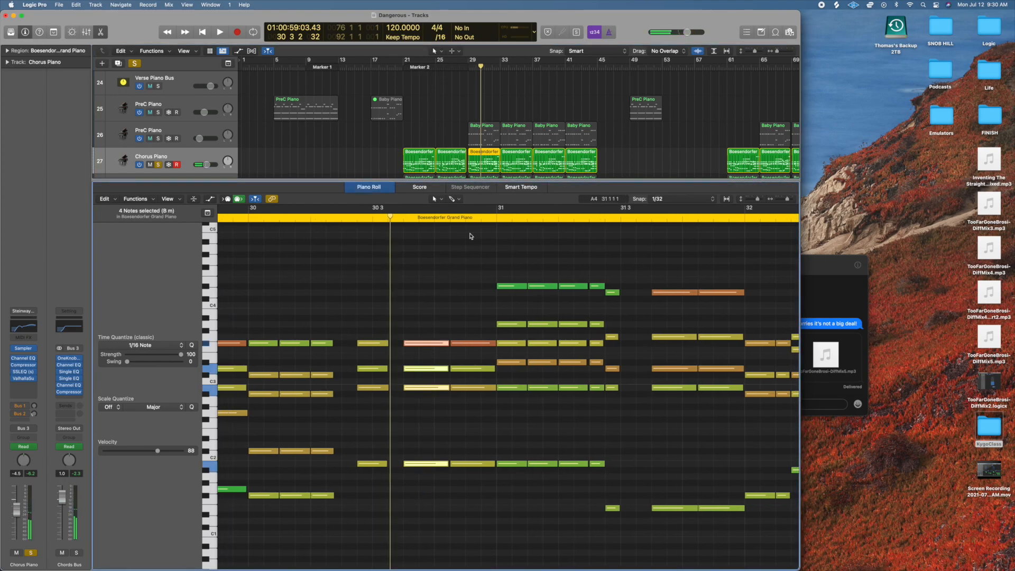
{"action": "left_click", "coordinate": [453, 199]}
{"action": "left_click", "coordinate": [482, 254]}
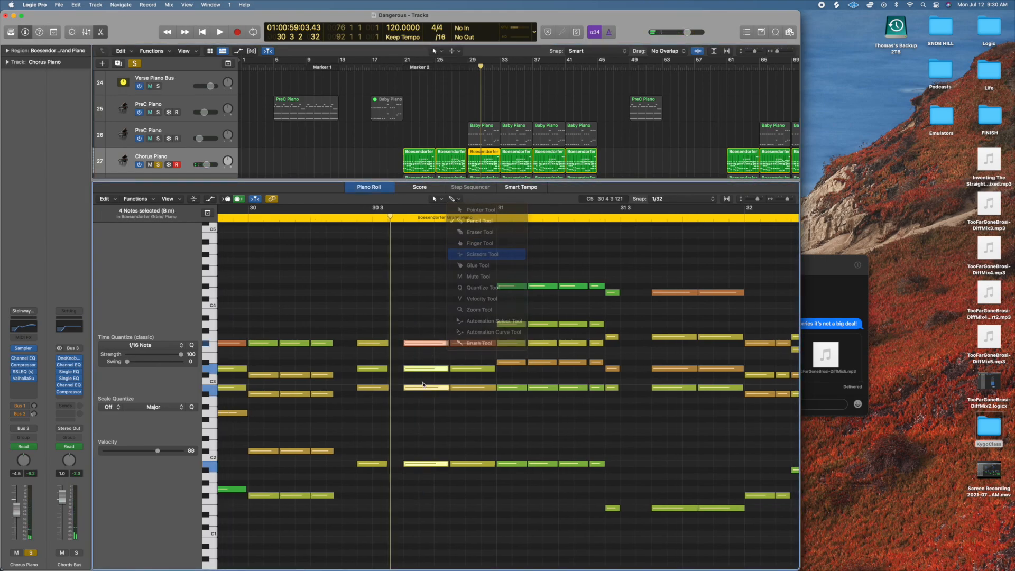
{"action": "left_click", "coordinate": [426, 344]}
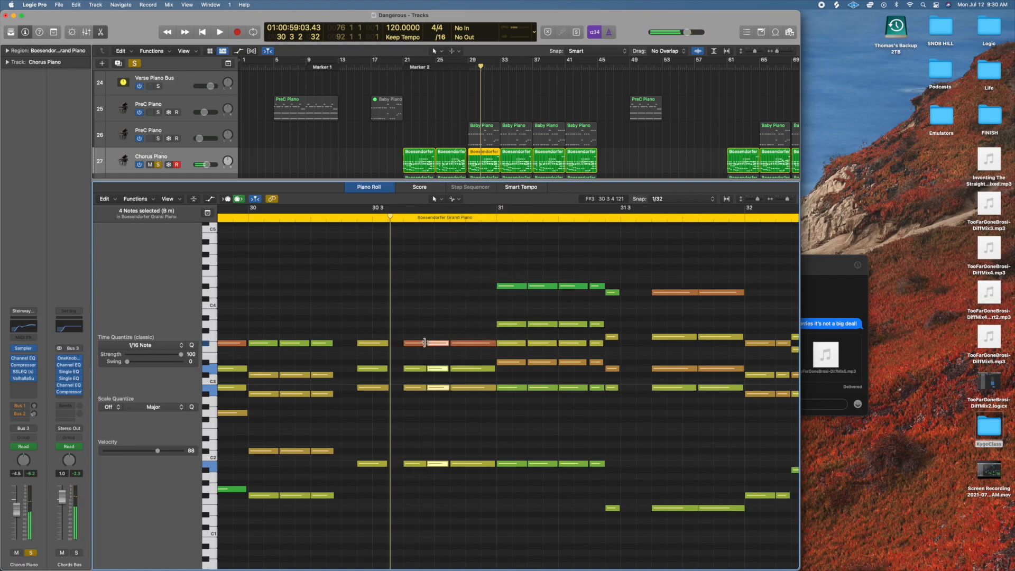
{"action": "left_click_drag", "start_coordinate": [421, 335], "coordinate": [418, 530]}
{"action": "left_click_drag", "start_coordinate": [425, 464], "coordinate": [428, 465]}
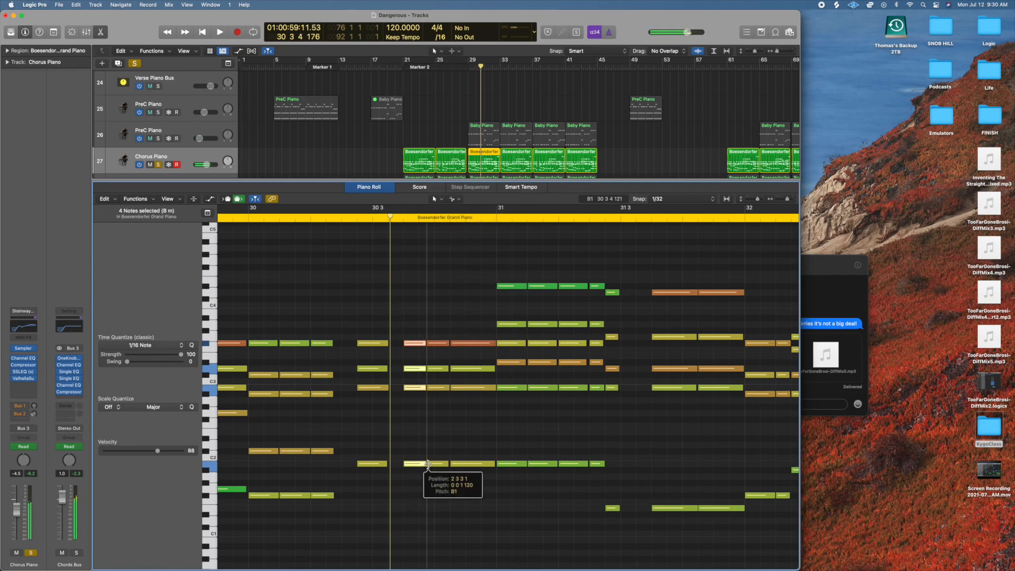
{"action": "left_click_drag", "start_coordinate": [437, 329], "coordinate": [435, 466]}
{"action": "left_click", "coordinate": [479, 66]}
{"action": "key", "text": "space"}
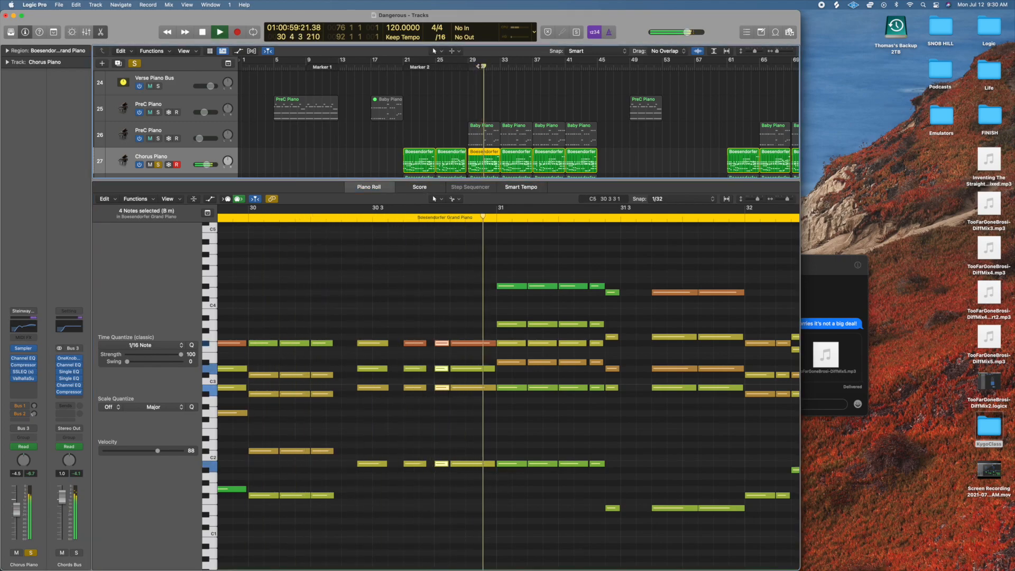
{"action": "key", "text": "space"}
Try splitting the last four-note chord before bar 31 near its end and audition the changed rhythm.
{"action": "left_click", "coordinate": [441, 321]}
{"action": "left_click_drag", "start_coordinate": [442, 322], "coordinate": [437, 488]}
{"action": "left_click_drag", "start_coordinate": [481, 317], "coordinate": [472, 546]}
{"action": "left_click", "coordinate": [482, 344], "text": "super"}
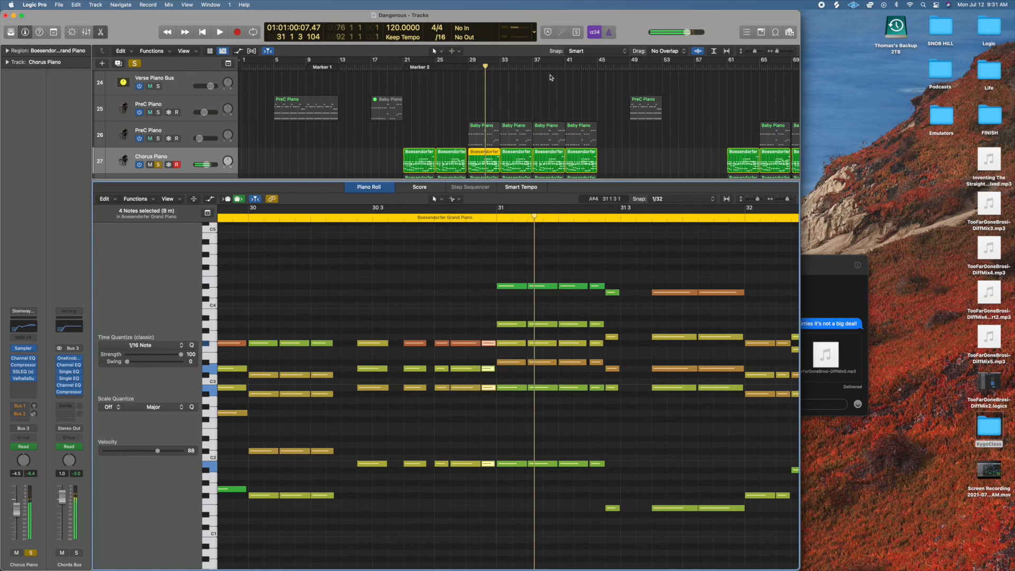
{"action": "left_click", "coordinate": [484, 67]}
{"action": "key", "text": "space"}
{"action": "left_click", "coordinate": [474, 67]}
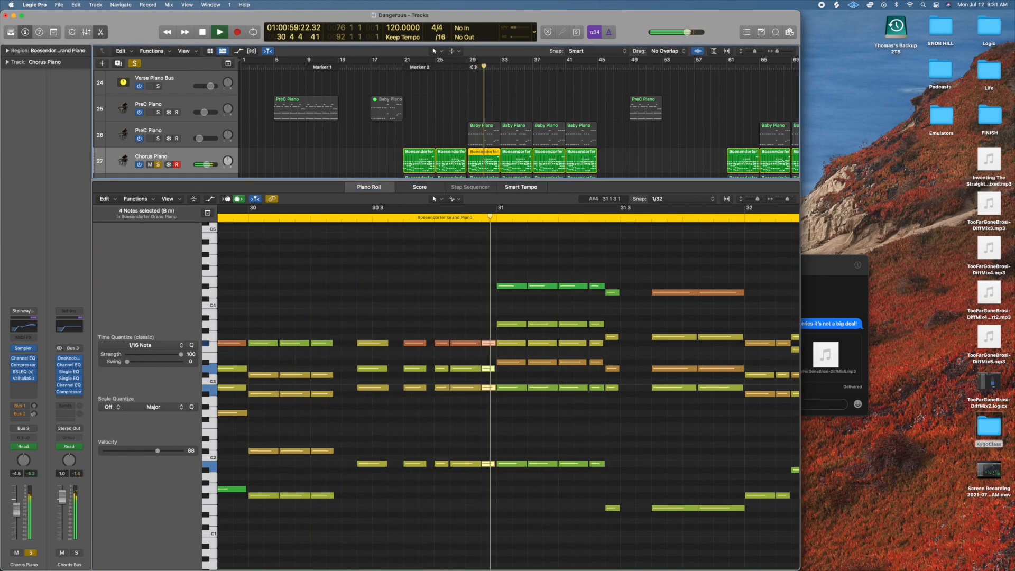
{"action": "key", "text": "space"}
Undo the chord splits and note trims in bar 30 of the Chorus Piano region.
{"action": "key", "text": "super+z"}
{"action": "key", "text": "super+z"}
{"action": "key", "text": "super+z"}
{"action": "left_click", "coordinate": [445, 303]}
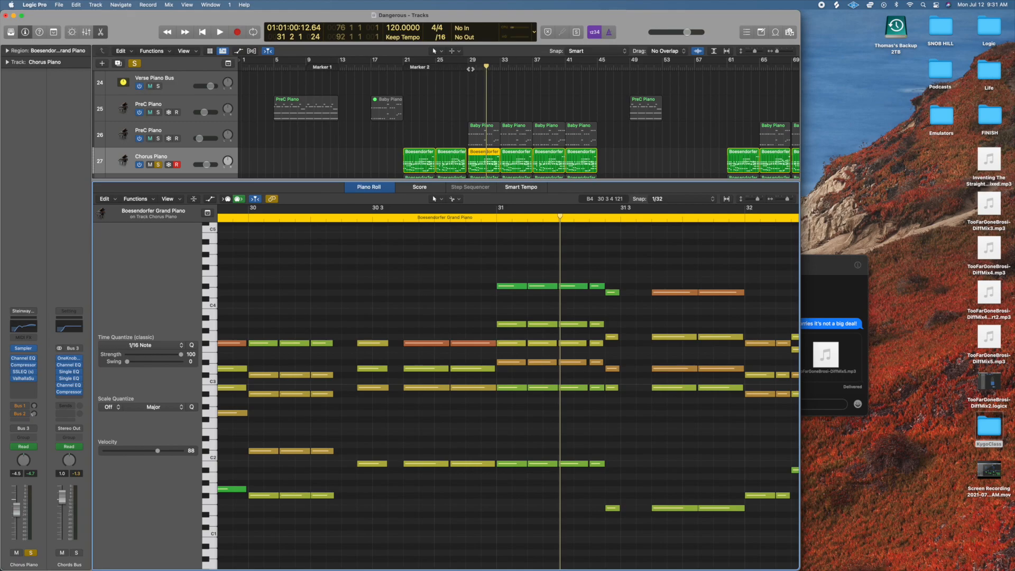
Return the playhead to bar 29, then clear the Chorus Piano solo and close the Piano Roll.
{"action": "left_click", "coordinate": [469, 69]}
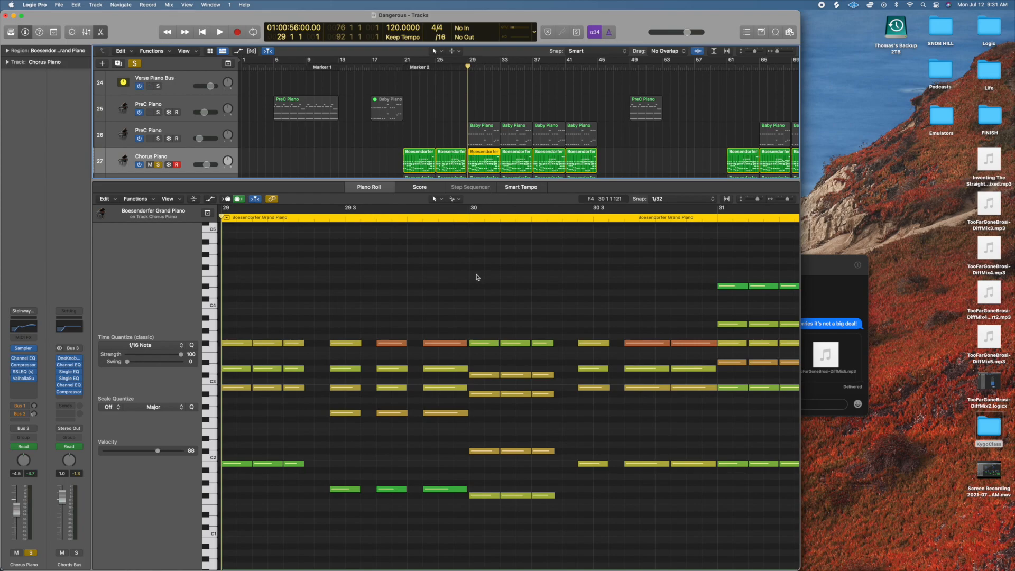
{"action": "scroll", "coordinate": [476, 277], "scroll_direction": "right", "scroll_amount": 2}
{"action": "scroll", "coordinate": [477, 277], "scroll_direction": "left", "scroll_amount": 4}
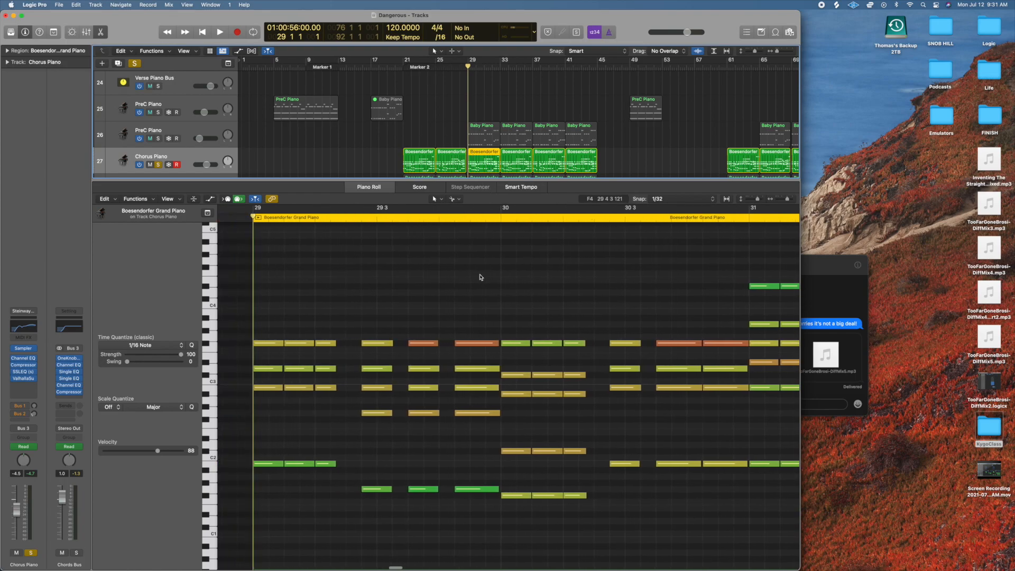
{"action": "left_click", "coordinate": [135, 63]}
{"action": "left_click", "coordinate": [100, 33]}
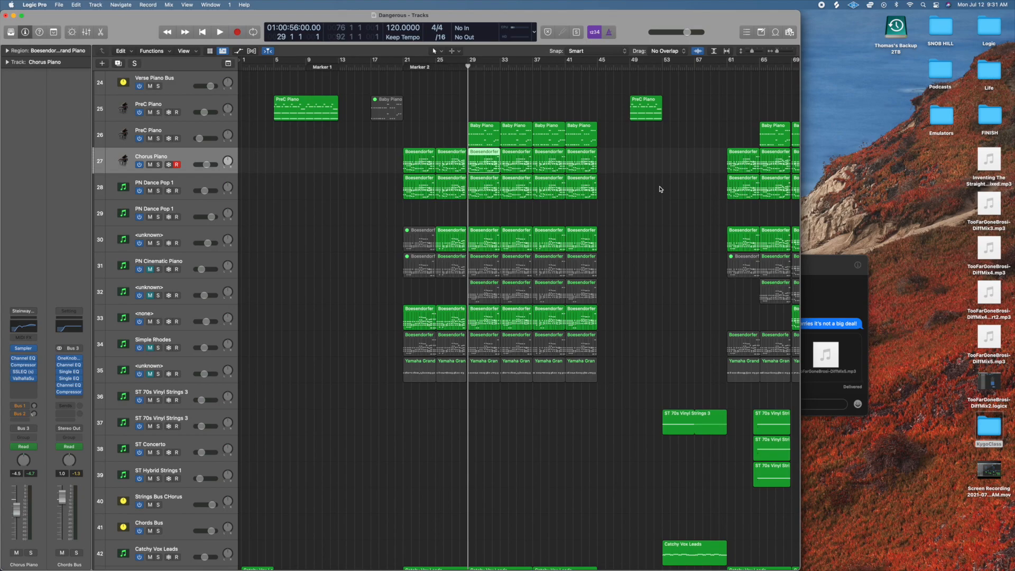
Select the four Chorus Piano regions from bar 29 onward, examine their notes in the Piano Roll and close it.
{"action": "left_click_drag", "start_coordinate": [620, 161], "coordinate": [488, 162]}
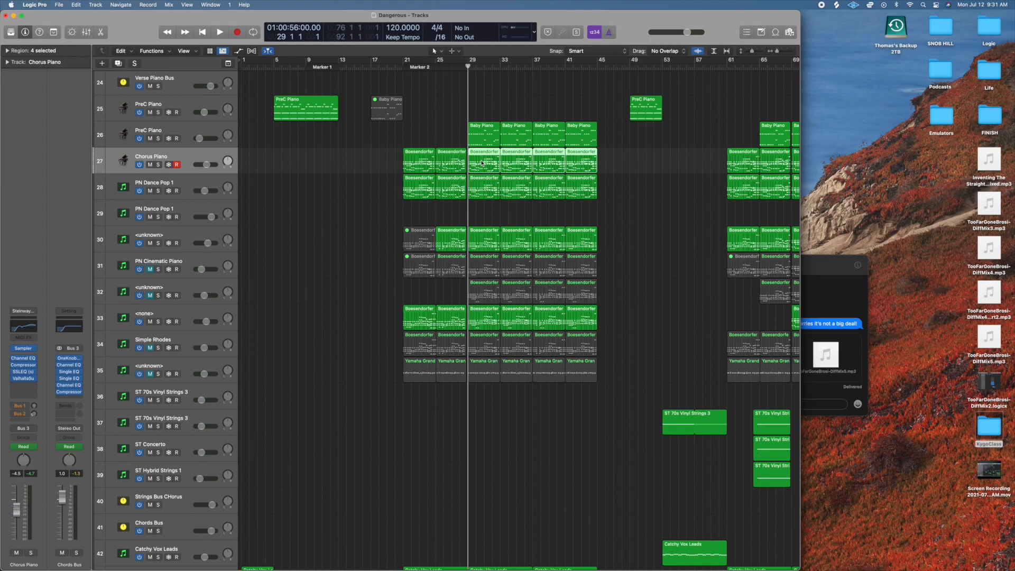
{"action": "double_click", "coordinate": [487, 162]}
{"action": "scroll", "coordinate": [517, 293], "scroll_direction": "down", "scroll_amount": 5}
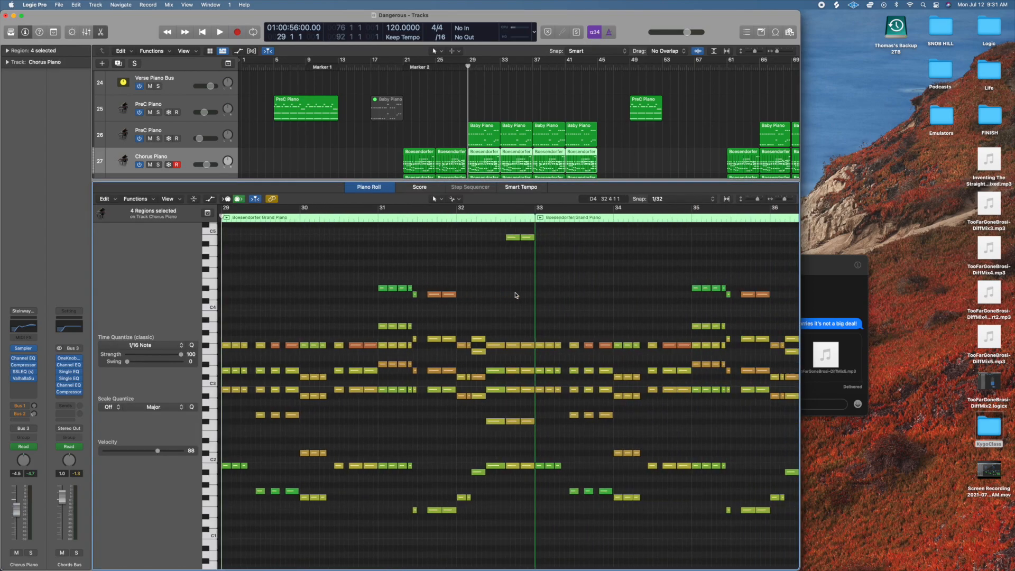
{"action": "scroll", "coordinate": [516, 293], "scroll_direction": "up", "scroll_amount": 1}
{"action": "left_click", "coordinate": [101, 32]}
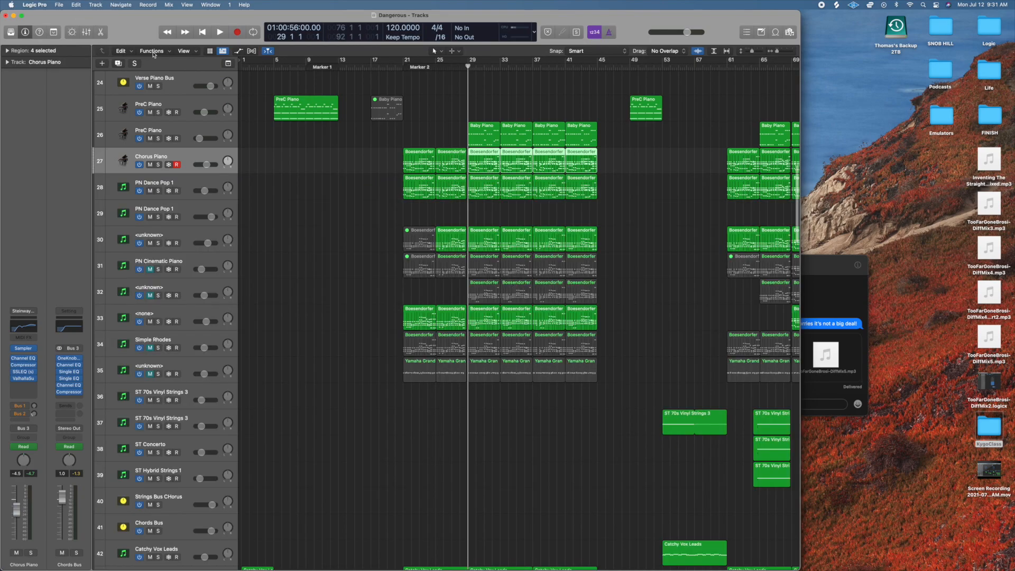
Examine the notes of the PN Dance Pop 1 region at bar 29 in the Piano Roll and close the editor.
{"action": "double_click", "coordinate": [488, 190]}
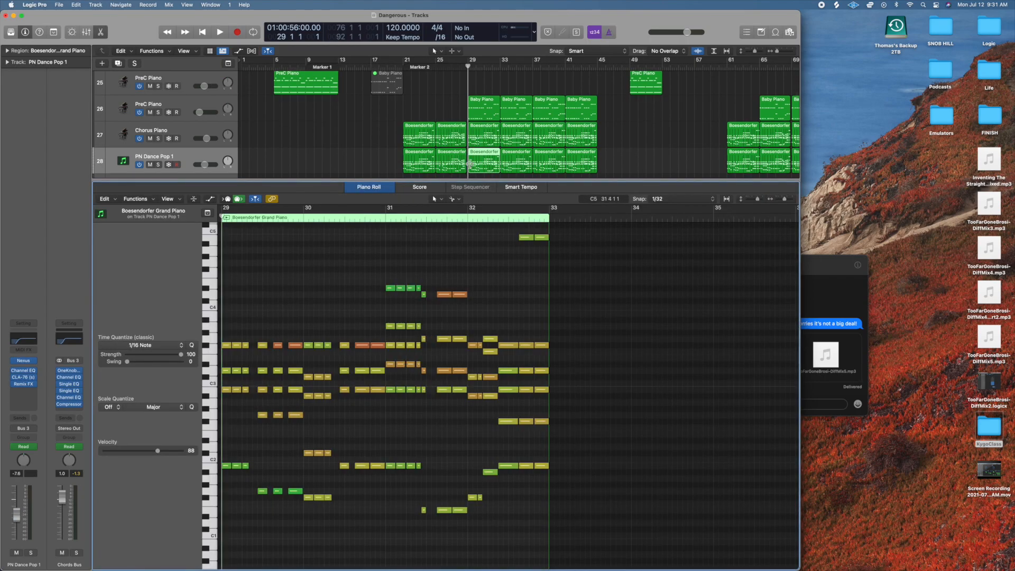
{"action": "scroll", "coordinate": [105, 74], "scroll_direction": "down", "scroll_amount": 4}
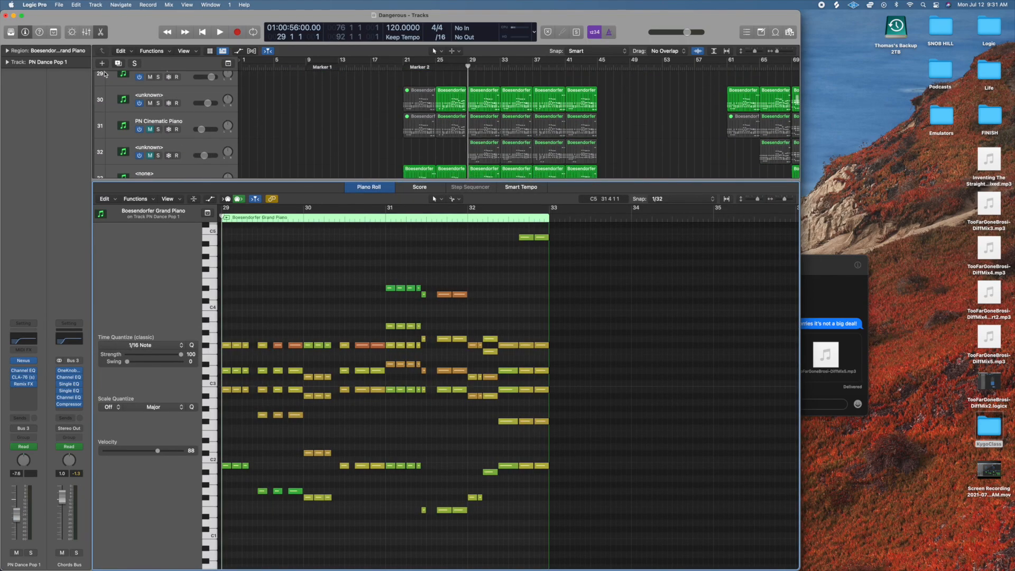
{"action": "left_click", "coordinate": [100, 32]}
{"action": "scroll", "coordinate": [479, 216], "scroll_direction": "up", "scroll_amount": 3}
{"action": "left_click", "coordinate": [678, 149]}
{"action": "scroll", "coordinate": [661, 151], "scroll_direction": "up", "scroll_amount": 1}
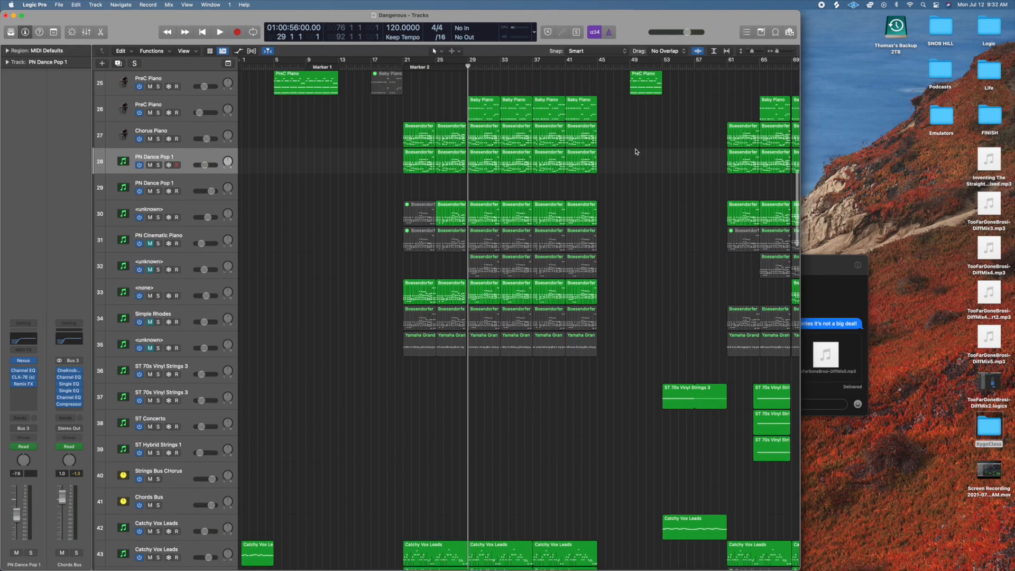
Audition the PN Dance Pop 1 track in solo from bar 29, stop playback and clear its solo.
{"action": "left_click", "coordinate": [158, 165]}
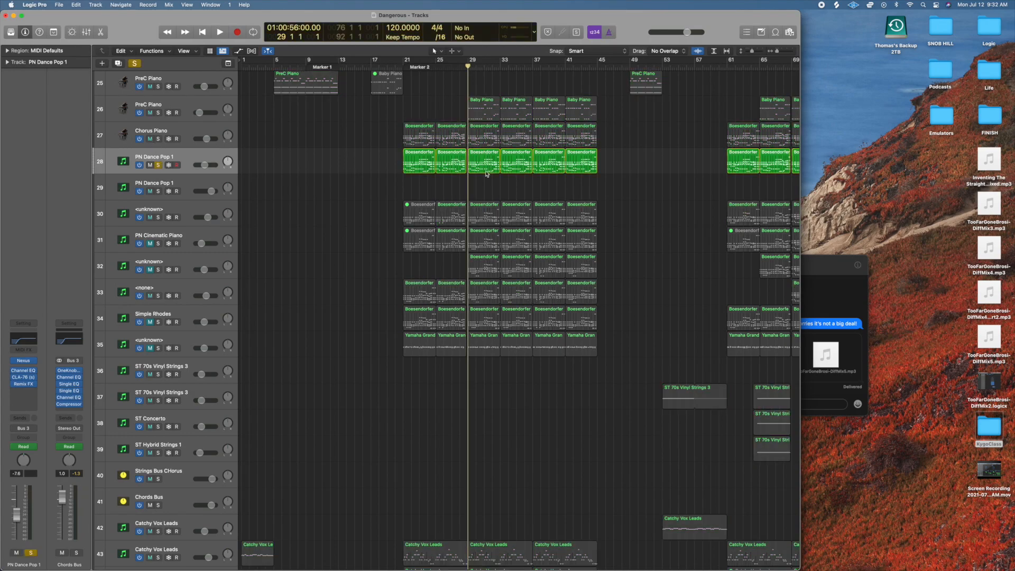
{"action": "key", "text": "space"}
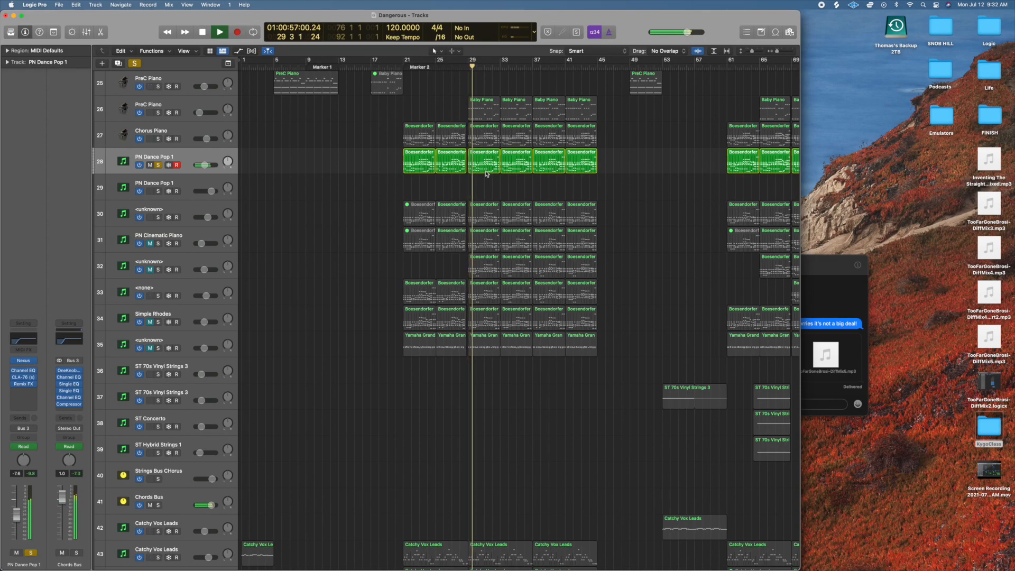
{"action": "key", "text": "space"}
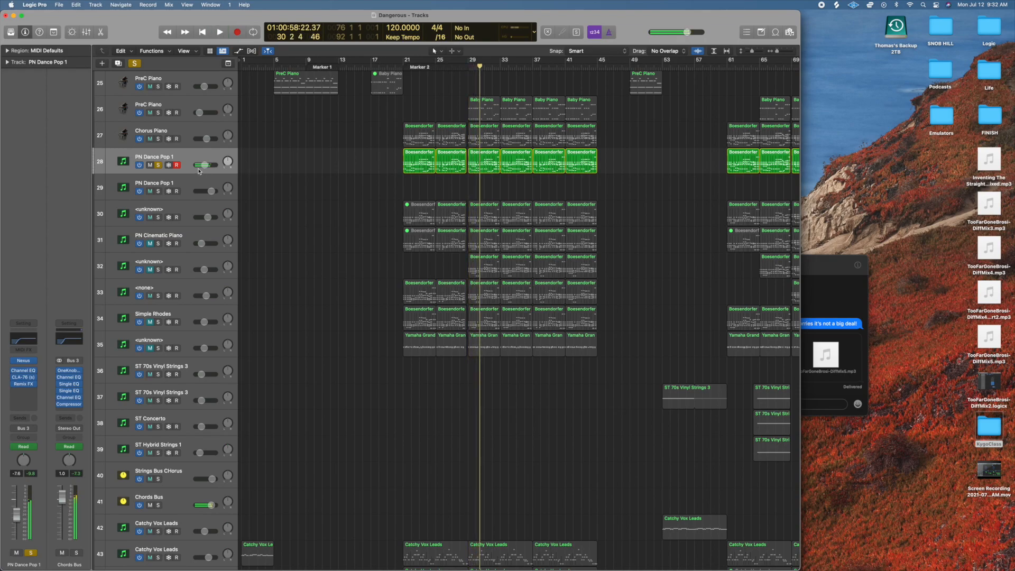
{"action": "left_click", "coordinate": [157, 165]}
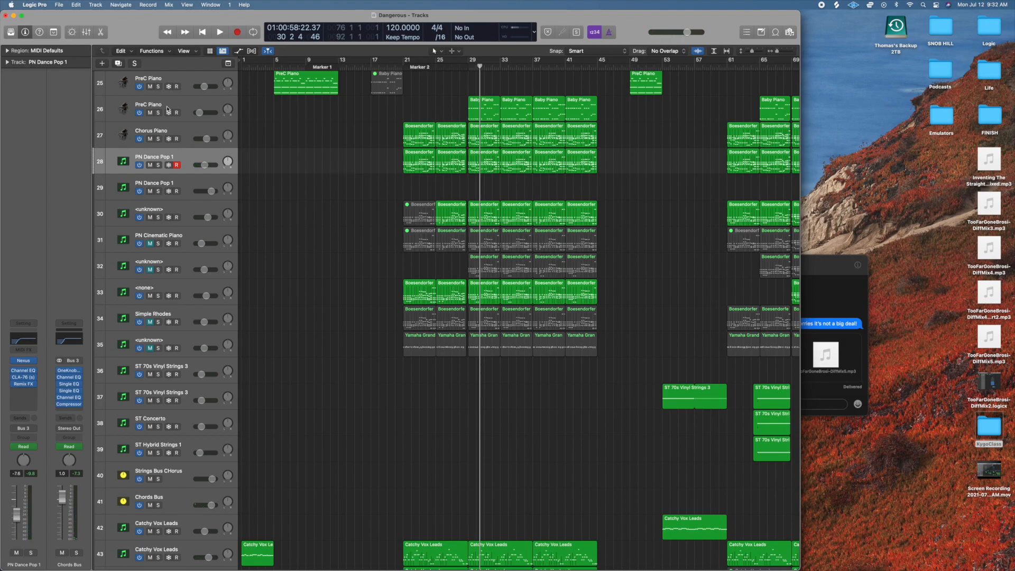
Audition the PreC Piano track with the Baby Piano chorus regions in solo, stop playback and clear its solo.
{"action": "scroll", "coordinate": [319, 189], "scroll_direction": "down", "scroll_amount": 1}
{"action": "scroll", "coordinate": [319, 189], "scroll_direction": "up", "scroll_amount": 2}
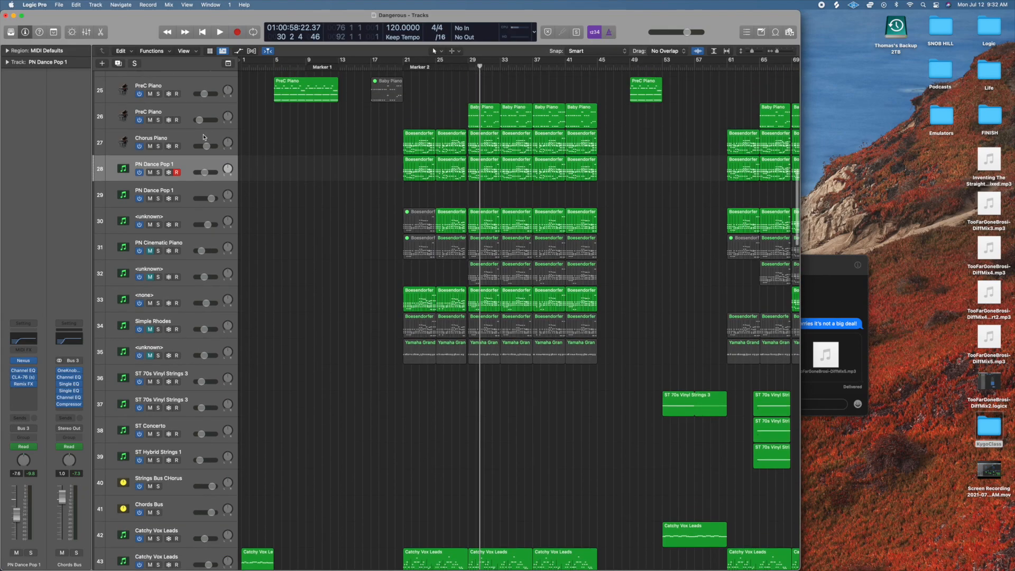
{"action": "left_click", "coordinate": [186, 114]}
{"action": "left_click", "coordinate": [158, 120]}
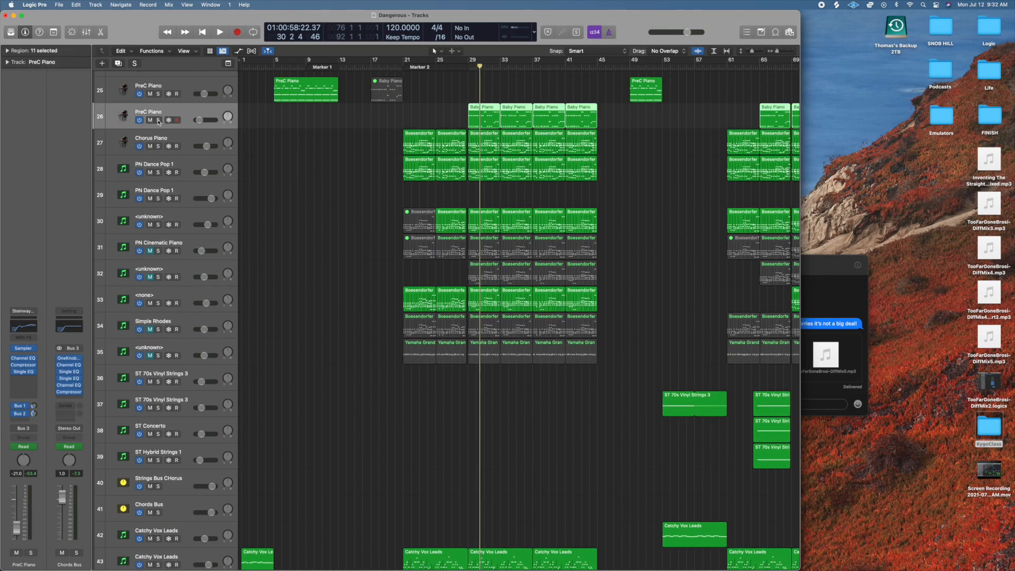
{"action": "key", "text": "space"}
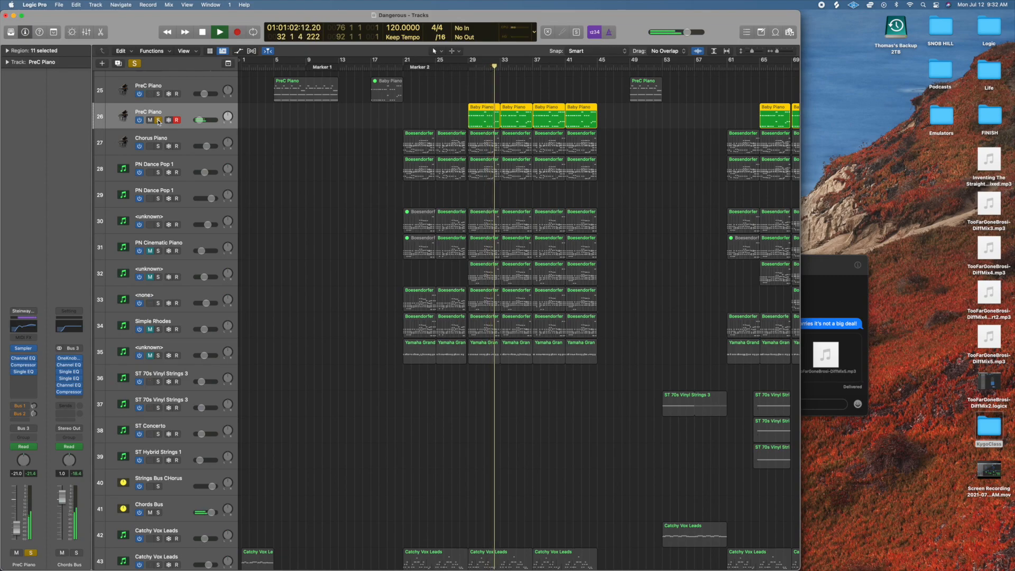
{"action": "key", "text": "space"}
{"action": "left_click", "coordinate": [159, 120]}
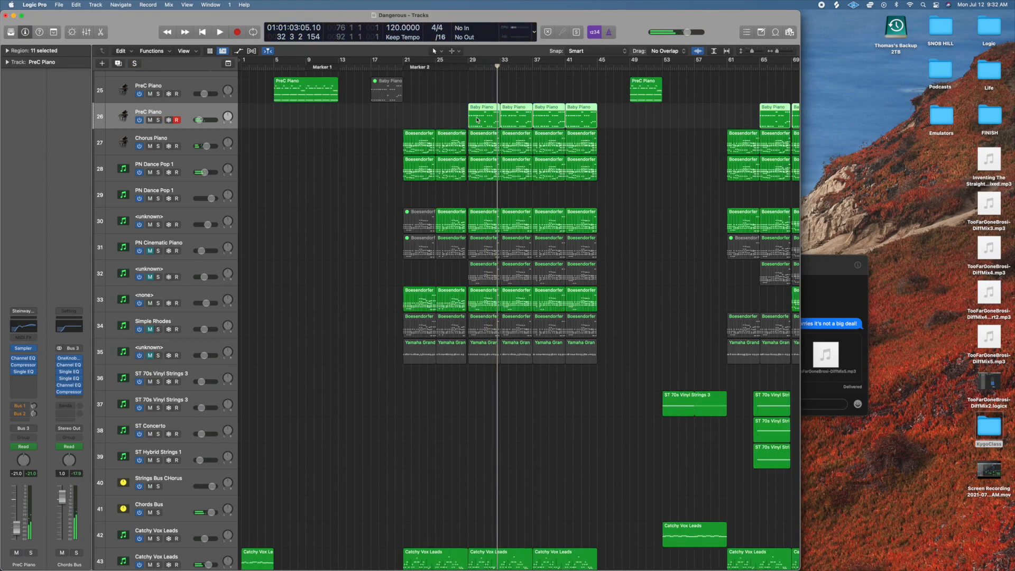
Switch off the muted Simple Rhodes track and the unnamed Yamaha Grand track directly below it.
{"action": "scroll", "coordinate": [365, 297], "scroll_direction": "down", "scroll_amount": 3}
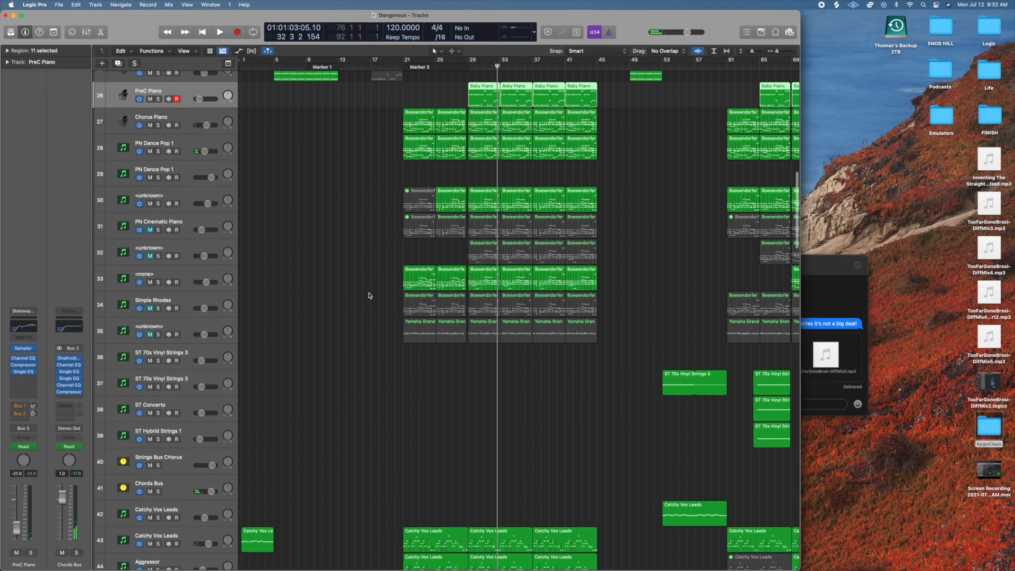
{"action": "scroll", "coordinate": [364, 297], "scroll_direction": "up", "scroll_amount": 1}
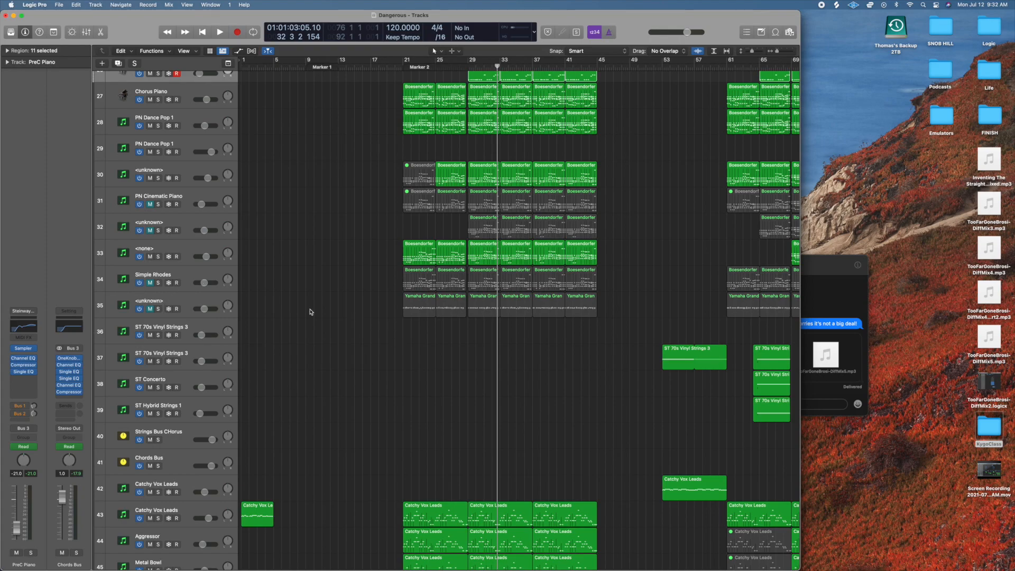
{"action": "left_click", "coordinate": [139, 284]}
{"action": "left_click", "coordinate": [140, 309]}
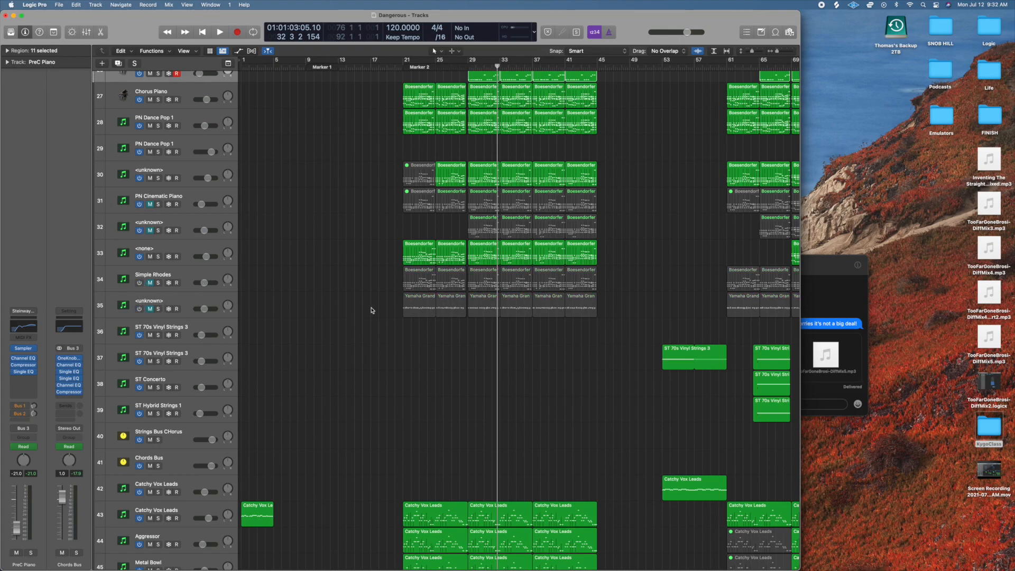
{"action": "scroll", "coordinate": [313, 283], "scroll_direction": "up", "scroll_amount": 2}
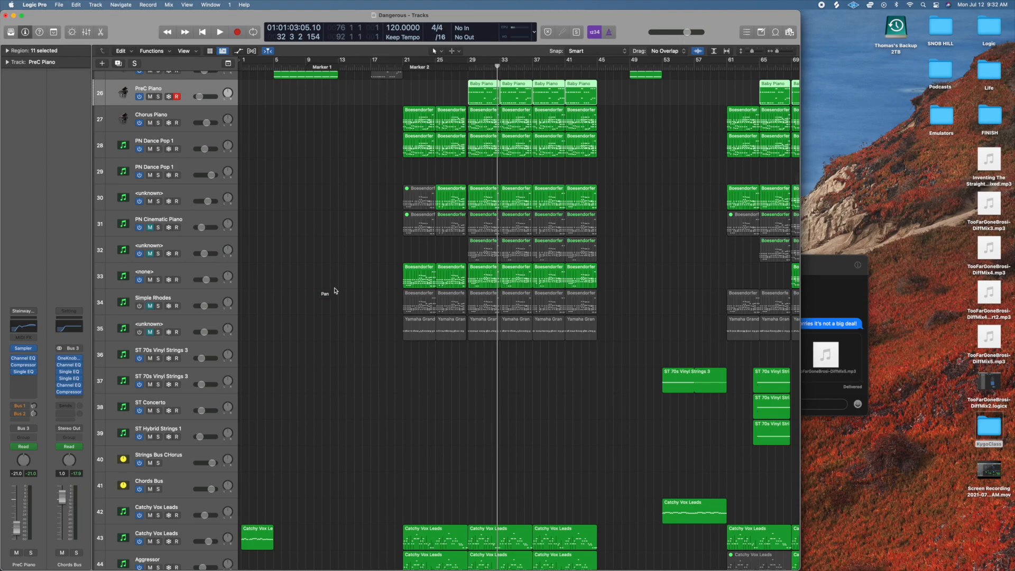
Solo the Lead Bus, play the chorus leads from bar 29 and clear the bus solo.
{"action": "scroll", "coordinate": [334, 291], "scroll_direction": "down", "scroll_amount": 4}
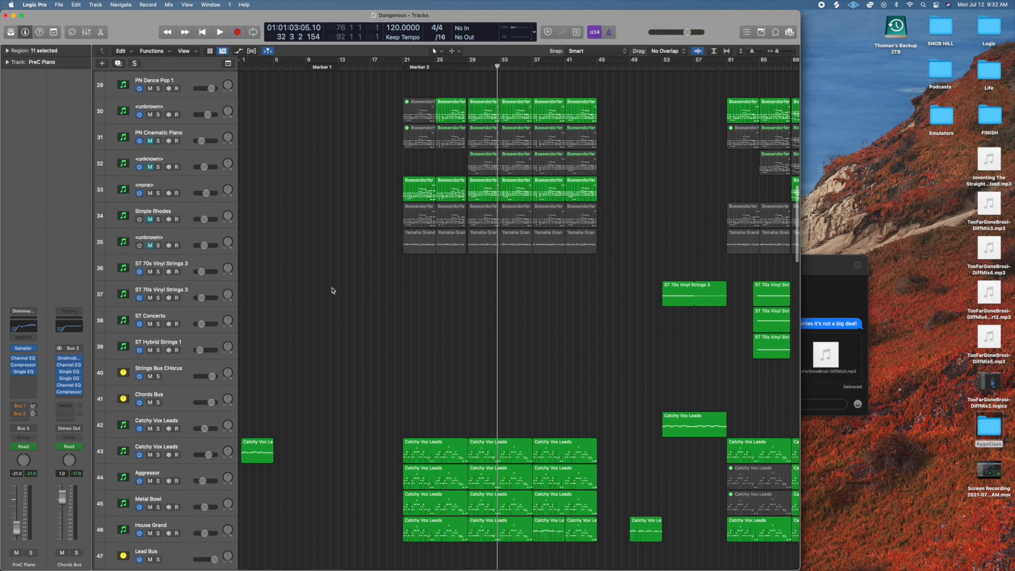
{"action": "scroll", "coordinate": [334, 292], "scroll_direction": "down", "scroll_amount": 8}
{"action": "scroll", "coordinate": [317, 314], "scroll_direction": "down", "scroll_amount": 5}
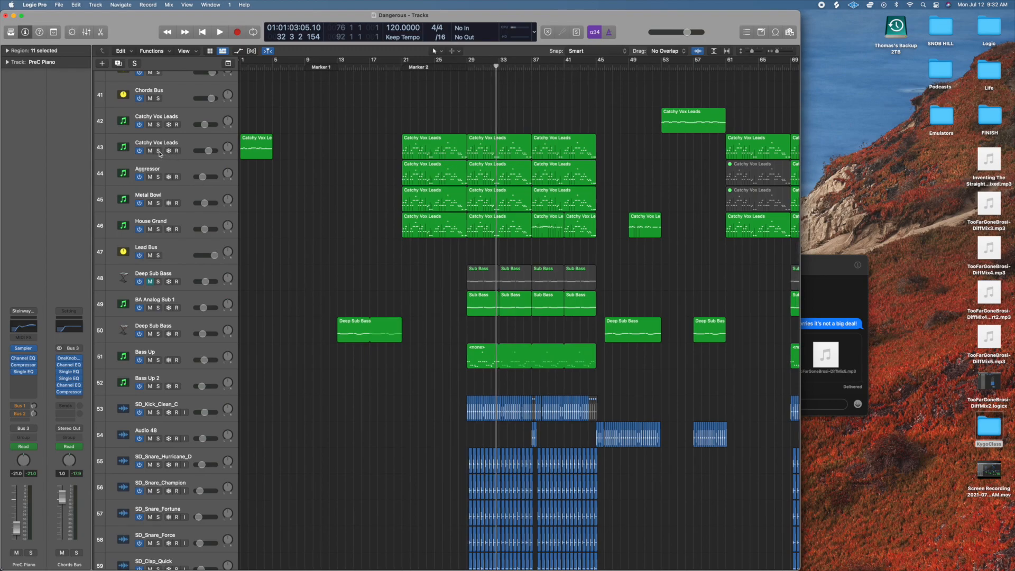
{"action": "left_click", "coordinate": [157, 255]}
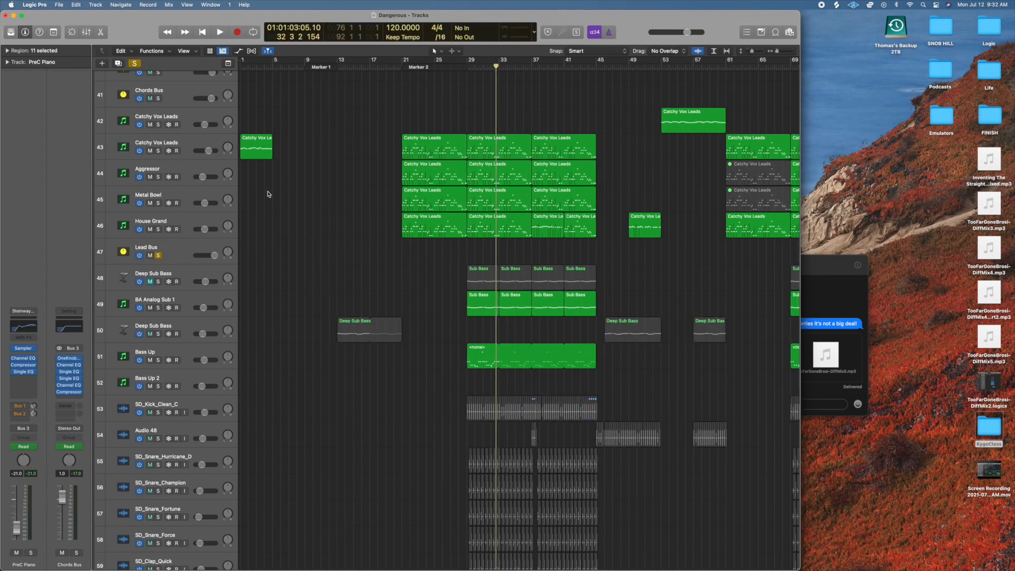
{"action": "double_click", "coordinate": [470, 68]}
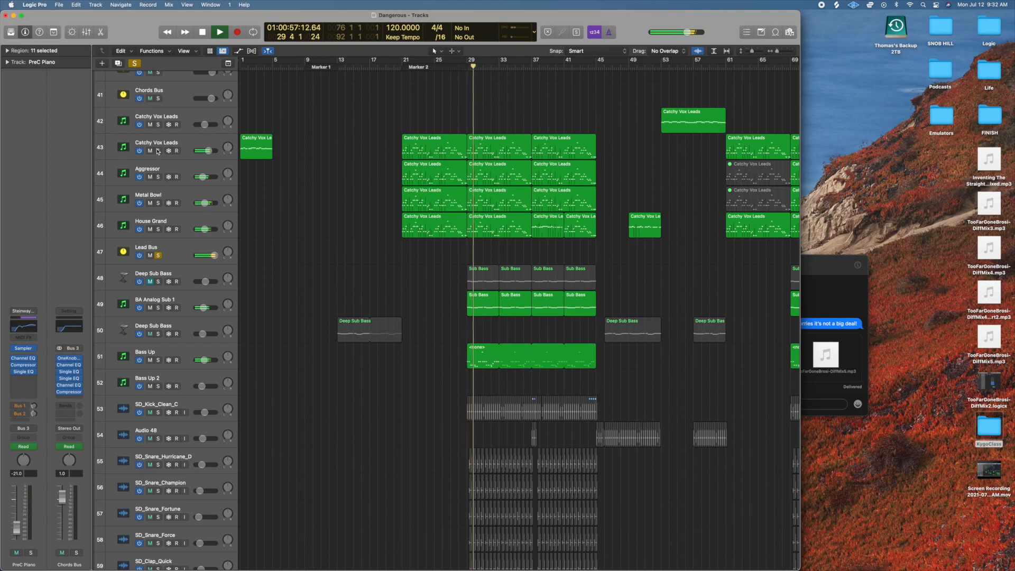
{"action": "left_click", "coordinate": [158, 255]}
Compare the Catchy Vox Leads and Aggressor tracks in solo during playback, stop playback and clear both solos.
{"action": "left_click", "coordinate": [158, 151]}
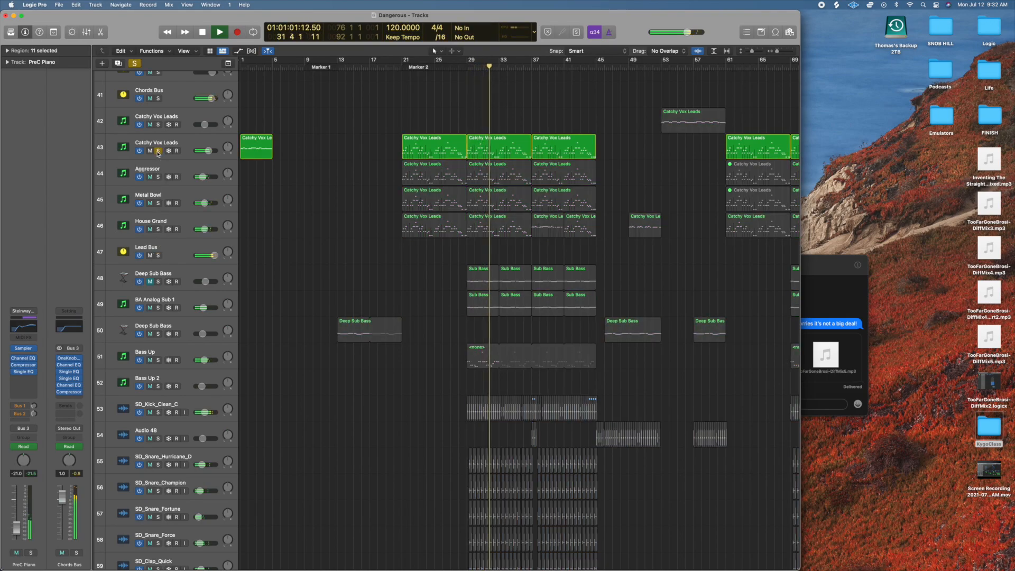
{"action": "left_click", "coordinate": [158, 177]}
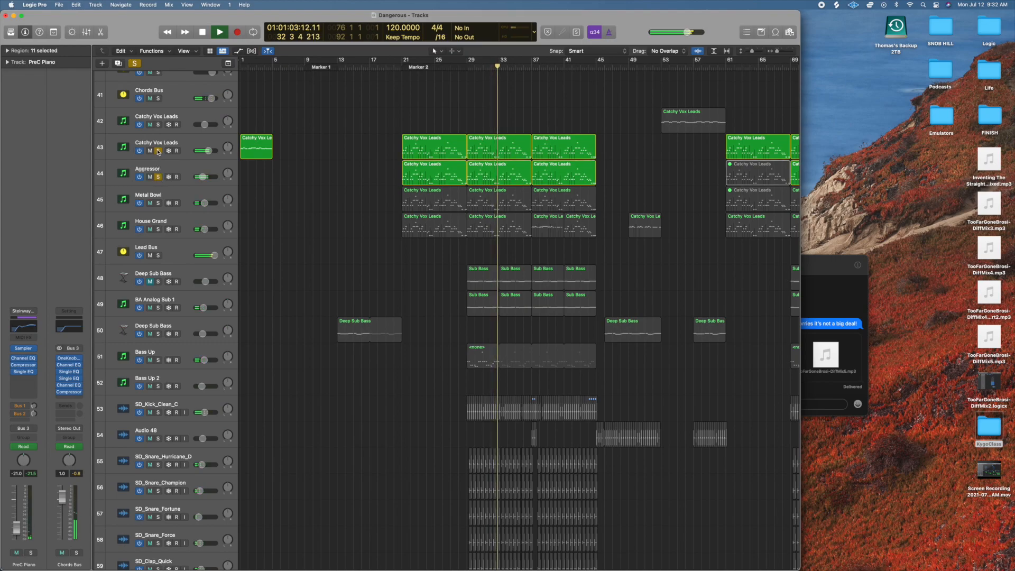
{"action": "left_click", "coordinate": [158, 151]}
{"action": "key", "text": "space"}
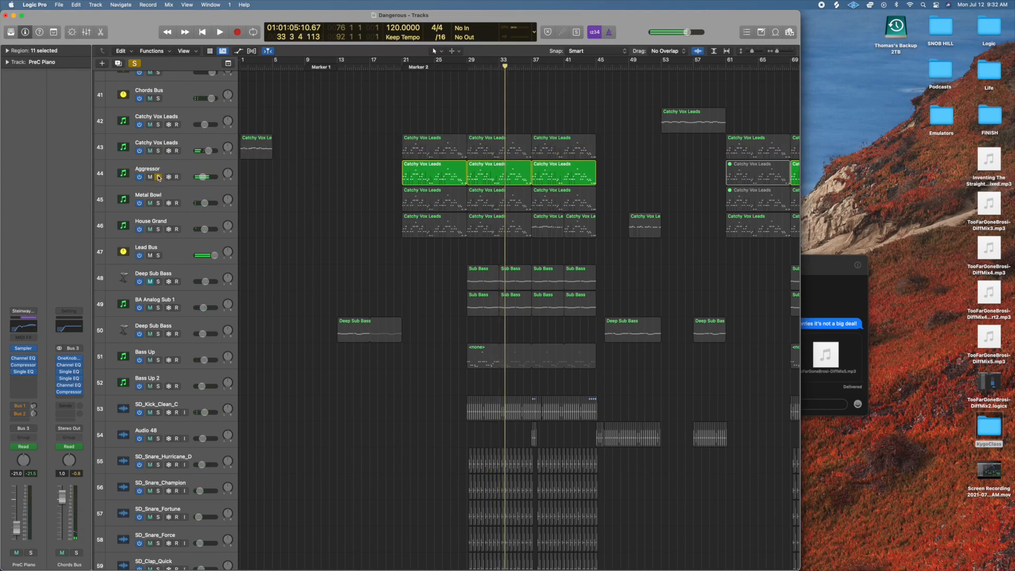
{"action": "left_click", "coordinate": [158, 177]}
{"action": "left_click", "coordinate": [375, 270]}
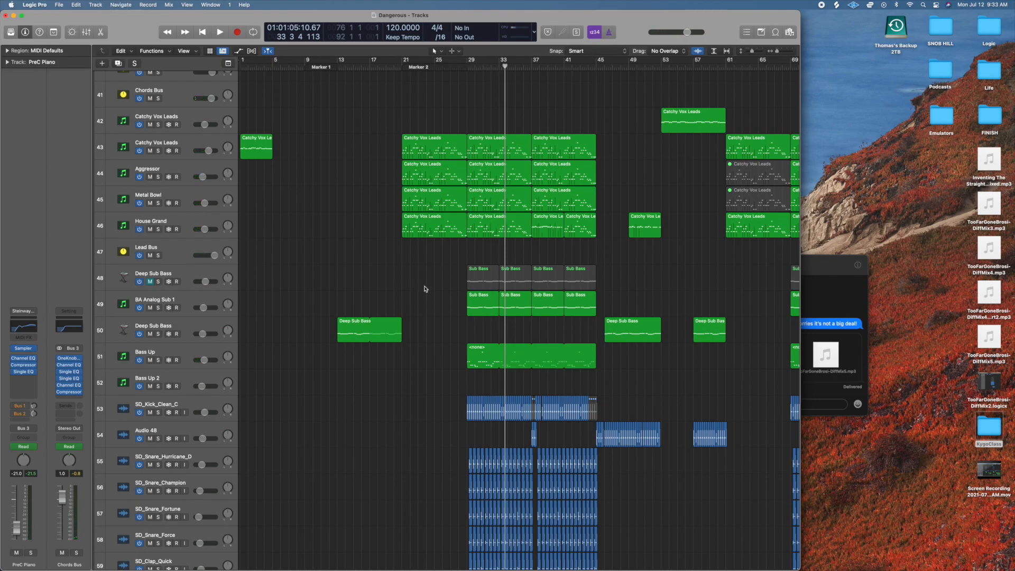
Open the Nexus instrument on the first PN Dance Pop 1 track, browse its Piano presets and close the plug-in.
{"action": "scroll", "coordinate": [429, 268], "scroll_direction": "down", "scroll_amount": 2}
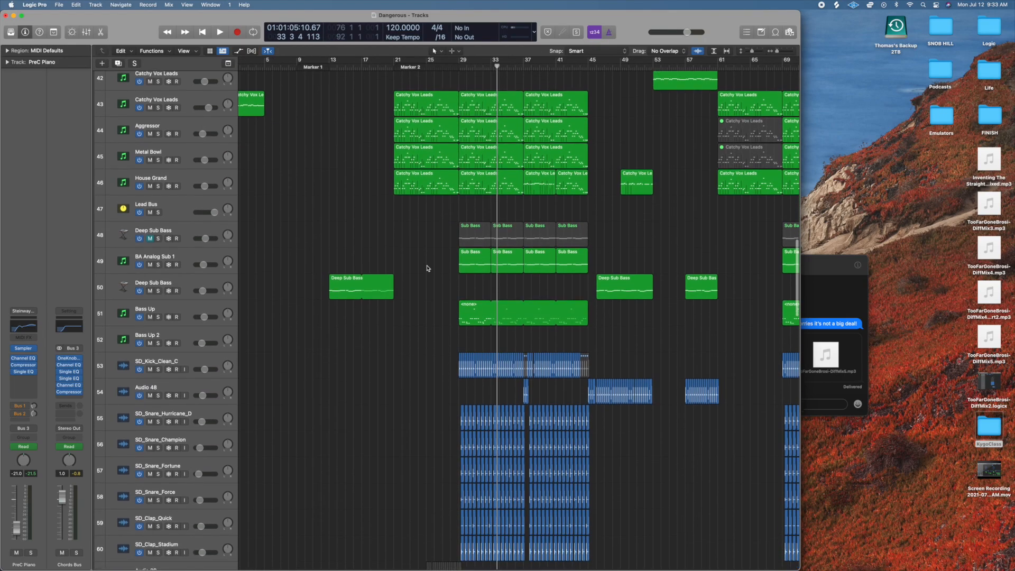
{"action": "scroll", "coordinate": [429, 265], "scroll_direction": "up", "scroll_amount": 15}
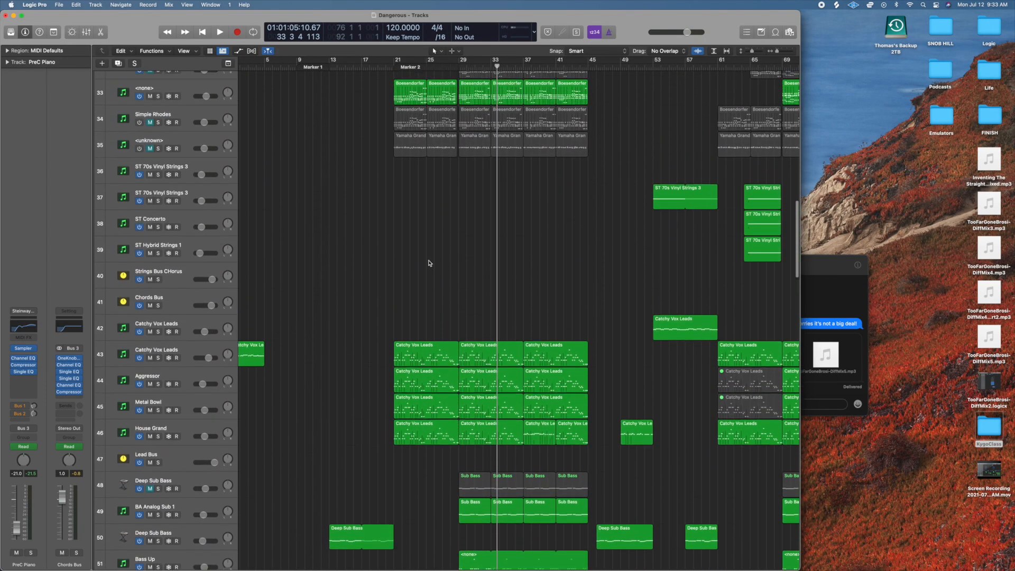
{"action": "scroll", "coordinate": [343, 269], "scroll_direction": "up", "scroll_amount": 2}
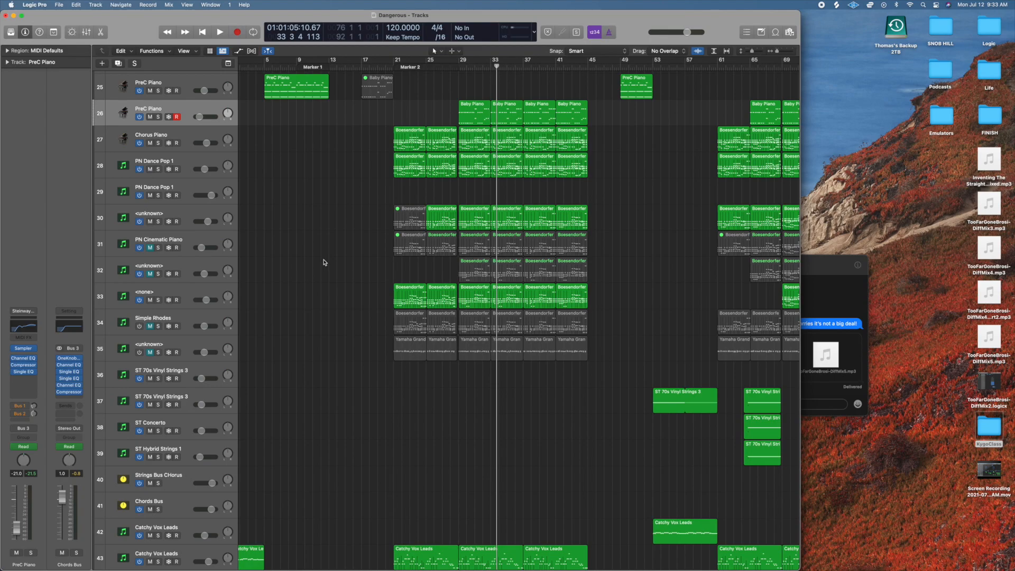
{"action": "left_click", "coordinate": [191, 160]}
{"action": "left_click", "coordinate": [22, 361]}
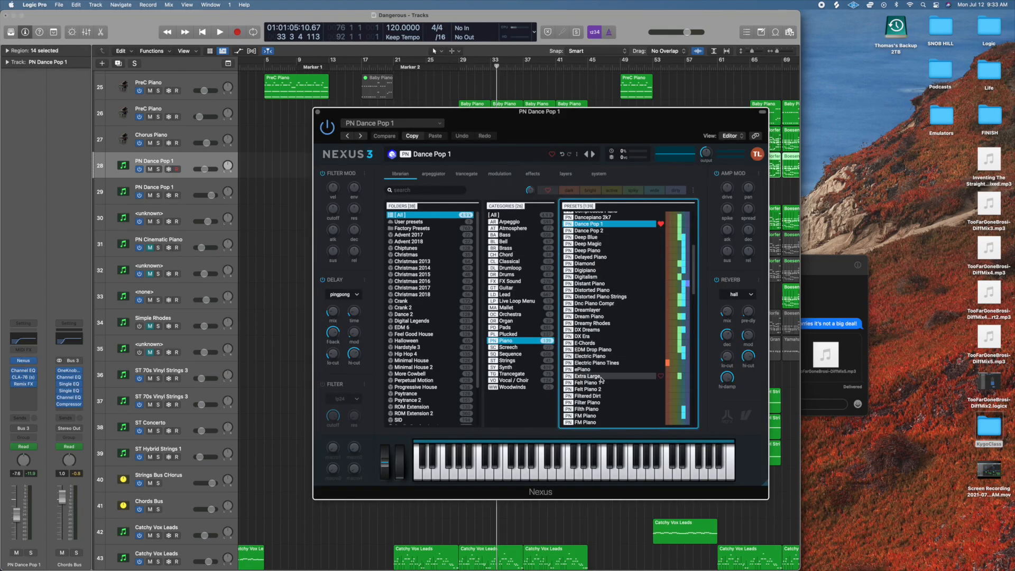
{"action": "scroll", "coordinate": [565, 303], "scroll_direction": "down", "scroll_amount": 5}
{"action": "scroll", "coordinate": [565, 303], "scroll_direction": "down", "scroll_amount": 1}
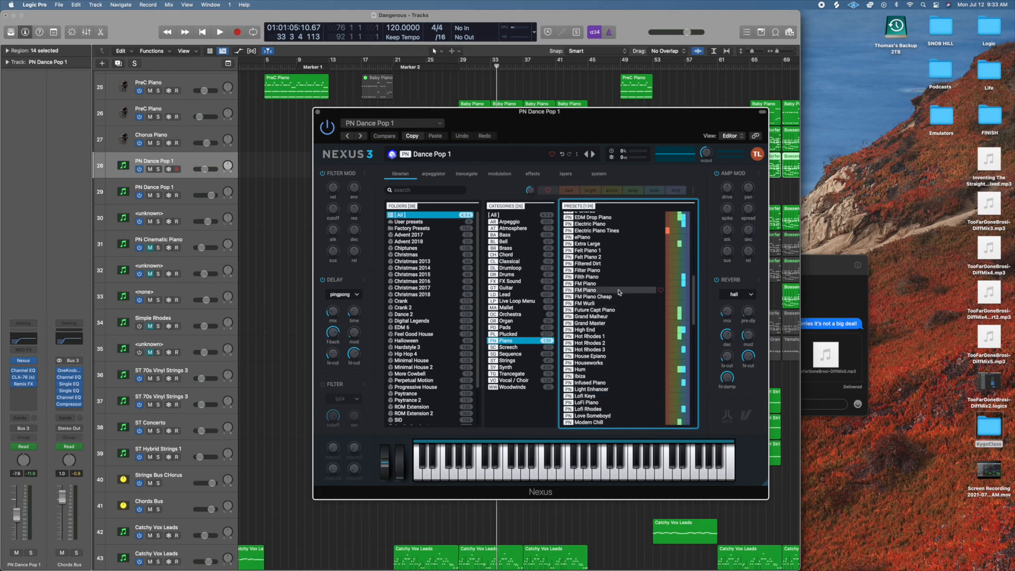
{"action": "scroll", "coordinate": [613, 285], "scroll_direction": "up", "scroll_amount": 7}
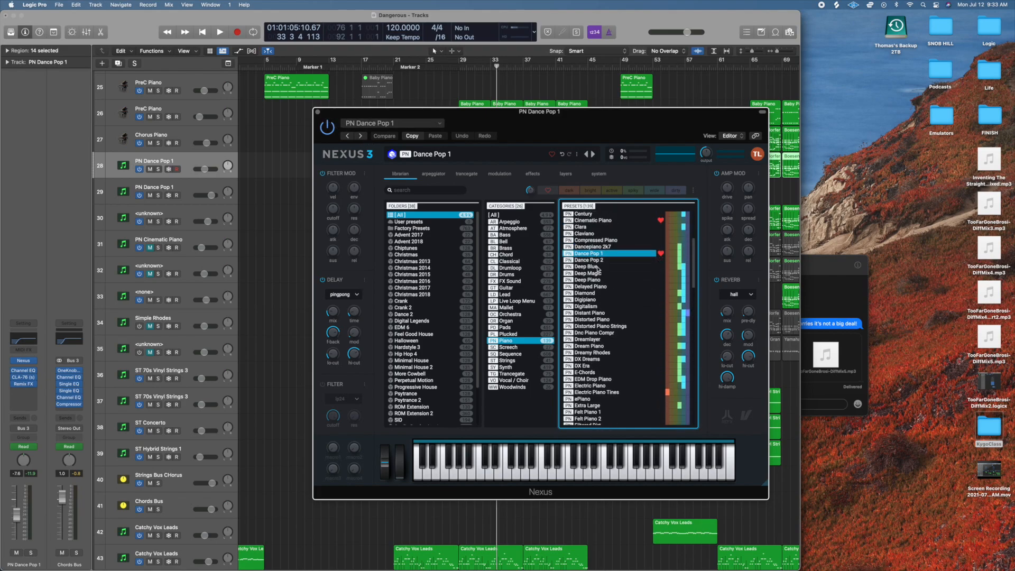
{"action": "left_click", "coordinate": [319, 113]}
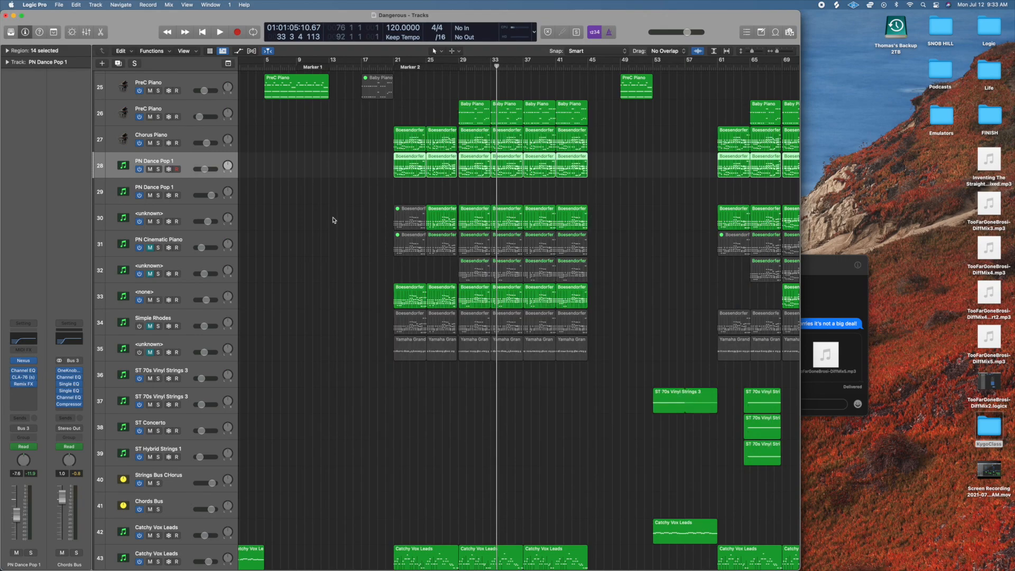
Review the chorus piano, lead and bass tracks and select the Chords Bus track.
{"action": "scroll", "coordinate": [291, 312], "scroll_direction": "down", "scroll_amount": 3}
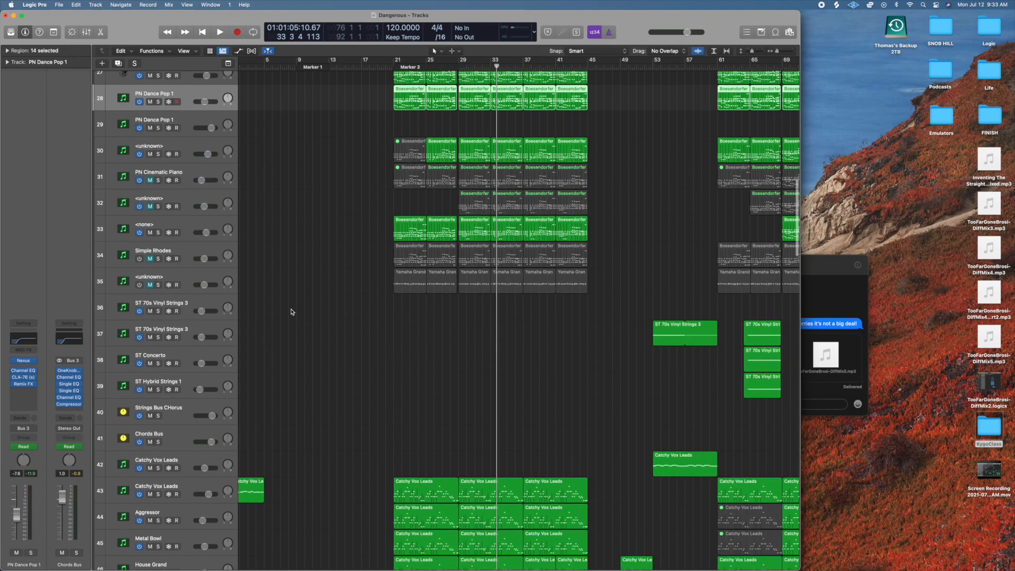
{"action": "scroll", "coordinate": [291, 312], "scroll_direction": "down", "scroll_amount": 10}
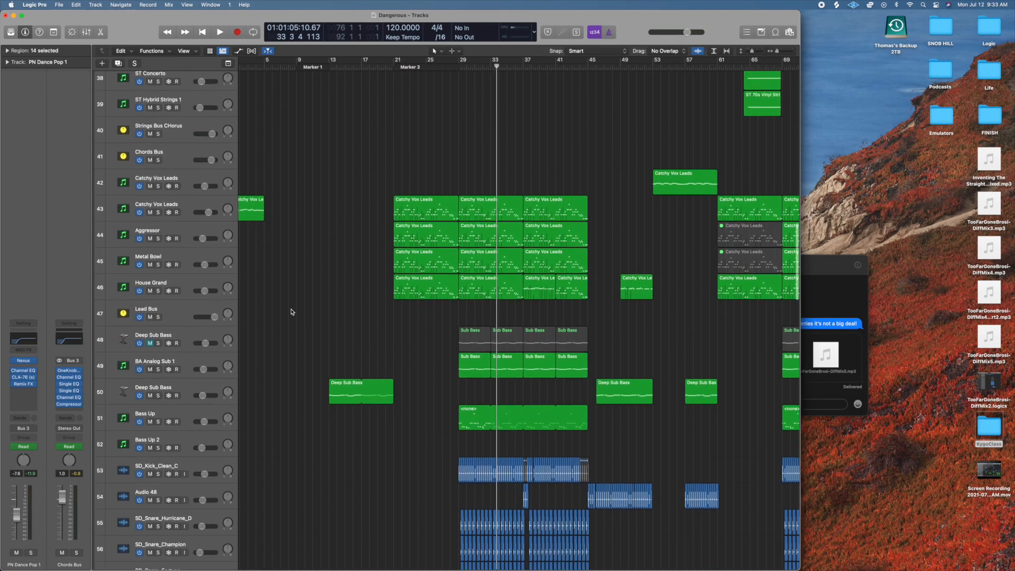
{"action": "scroll", "coordinate": [291, 312], "scroll_direction": "down", "scroll_amount": 6}
{"action": "scroll", "coordinate": [373, 233], "scroll_direction": "up", "scroll_amount": 9}
{"action": "scroll", "coordinate": [363, 295], "scroll_direction": "up", "scroll_amount": 6}
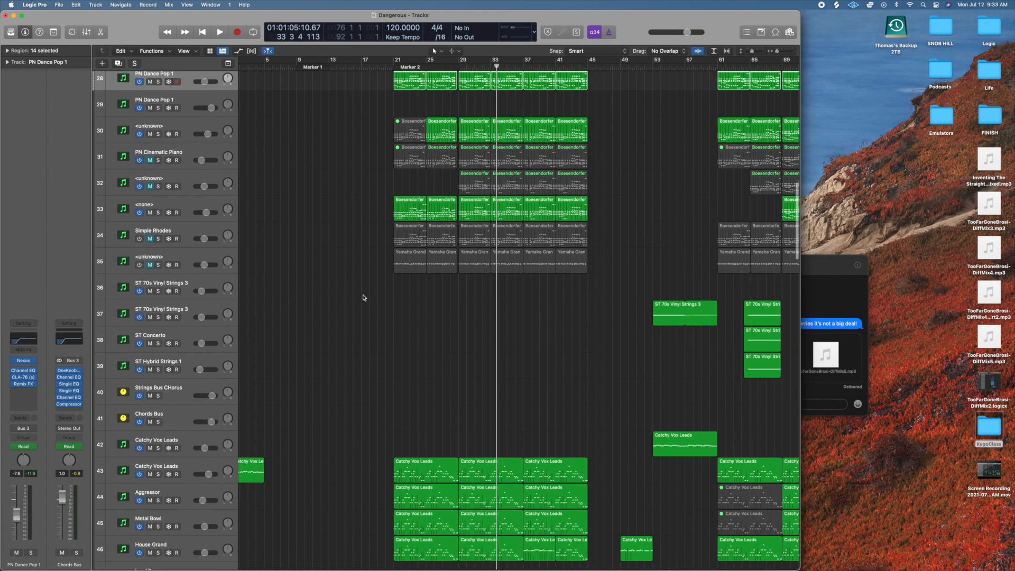
{"action": "scroll", "coordinate": [362, 298], "scroll_direction": "up", "scroll_amount": 7}
{"action": "scroll", "coordinate": [363, 296], "scroll_direction": "down", "scroll_amount": 4}
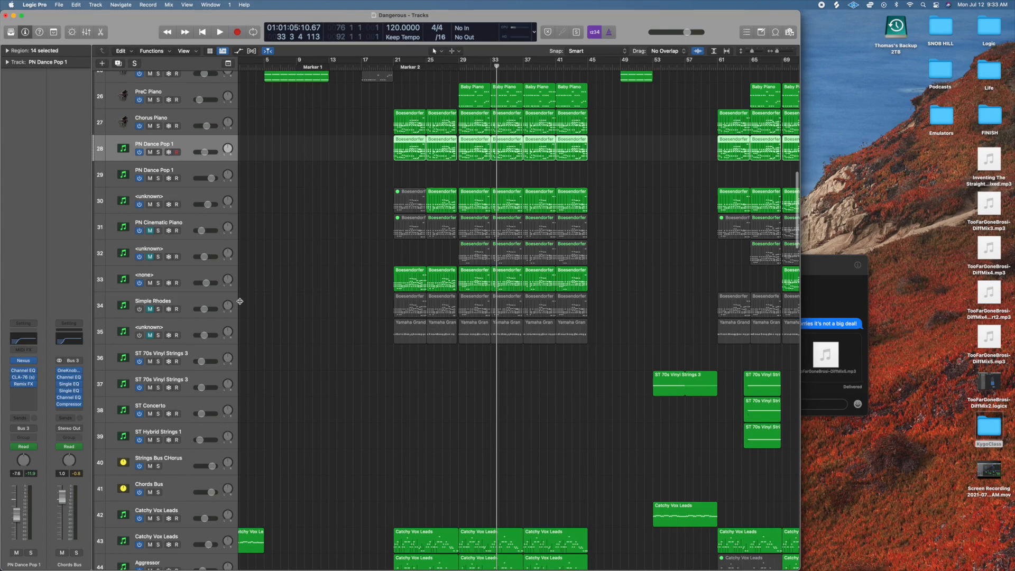
{"action": "scroll", "coordinate": [240, 301], "scroll_direction": "down", "scroll_amount": 1}
{"action": "left_click", "coordinate": [168, 465]}
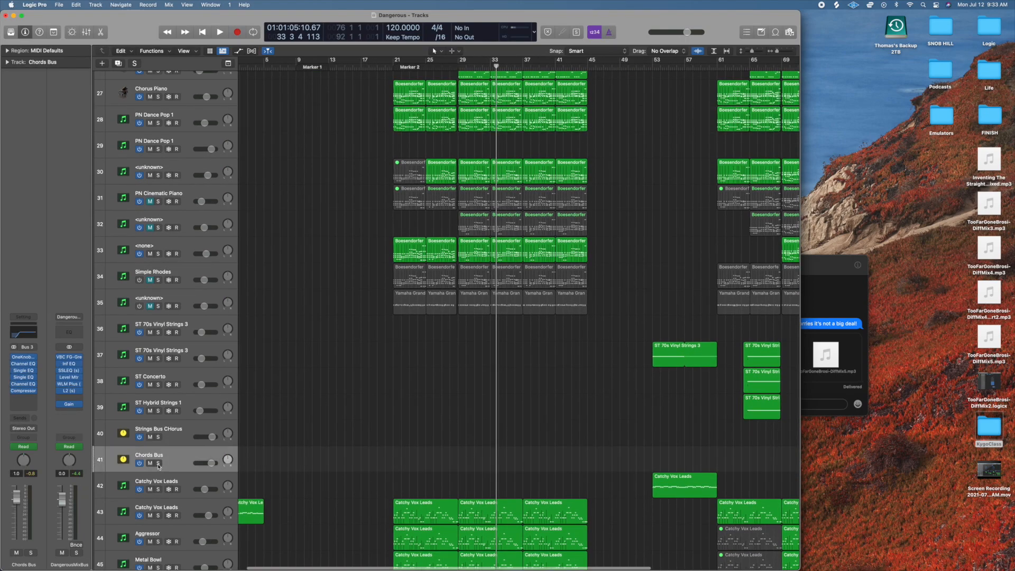
Solo the Chords Bus, play the chorus chords, stop playback and clear the solo.
{"action": "key", "text": "s"}
{"action": "key", "text": "space"}
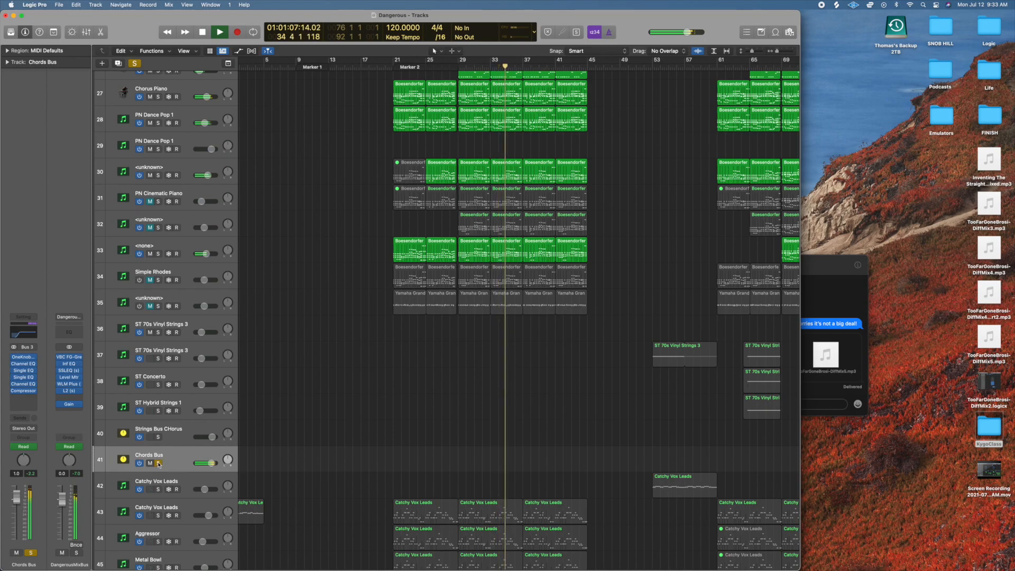
{"action": "key", "text": "space"}
{"action": "key", "text": "s"}
Review the chorus piano, strings, lead and bass tracks down to the kick, snare and clap tracks.
{"action": "scroll", "coordinate": [370, 424], "scroll_direction": "down", "scroll_amount": 3}
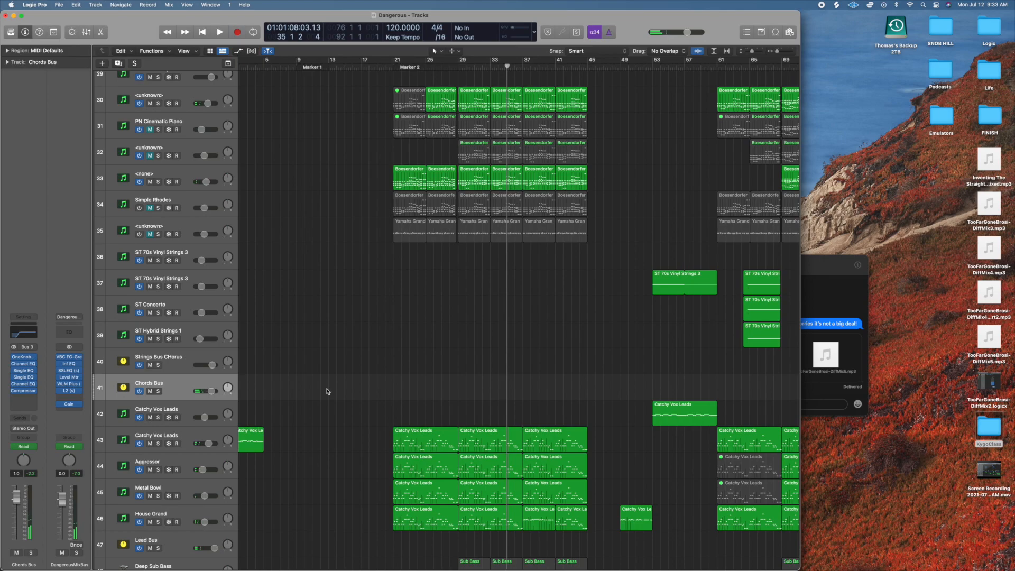
{"action": "scroll", "coordinate": [327, 392], "scroll_direction": "up", "scroll_amount": 6}
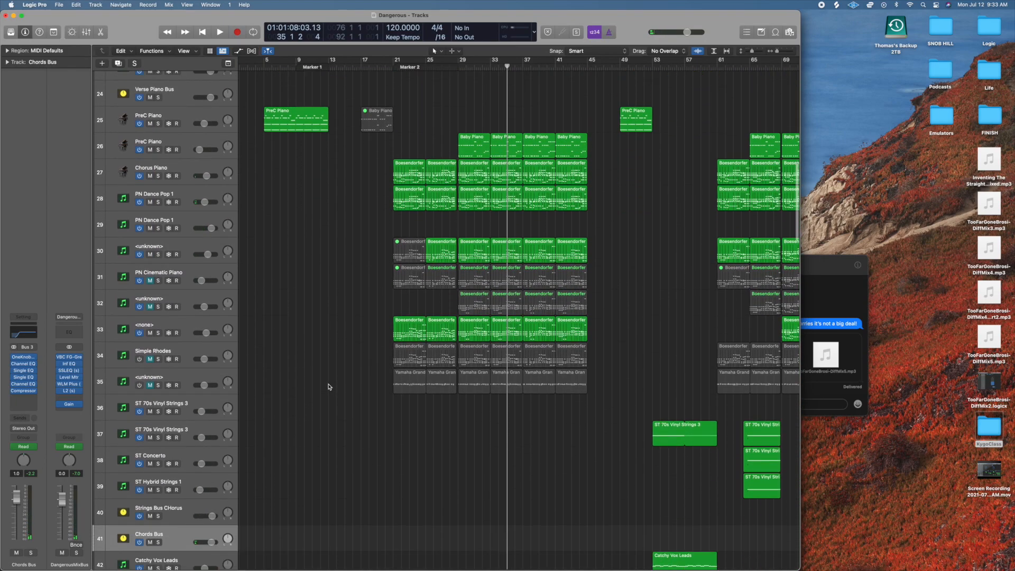
{"action": "scroll", "coordinate": [328, 386], "scroll_direction": "down", "scroll_amount": 2}
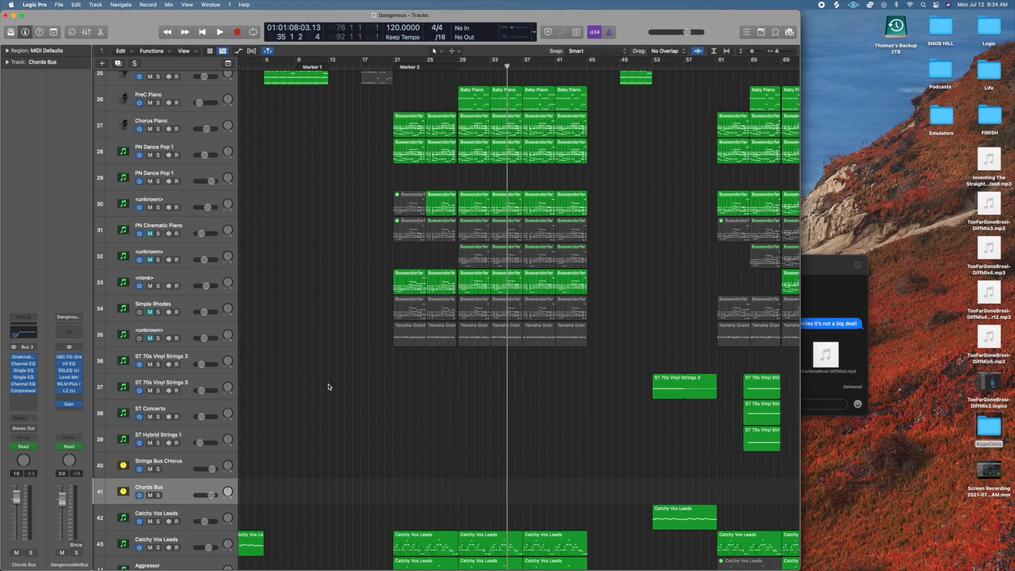
{"action": "scroll", "coordinate": [328, 386], "scroll_direction": "down", "scroll_amount": 2}
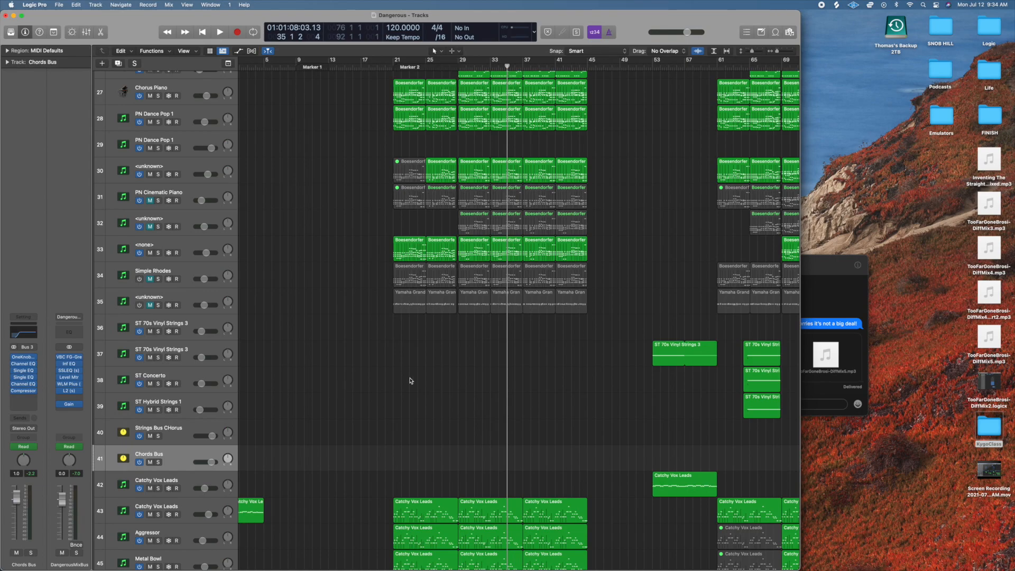
{"action": "scroll", "coordinate": [437, 400], "scroll_direction": "down", "scroll_amount": 3}
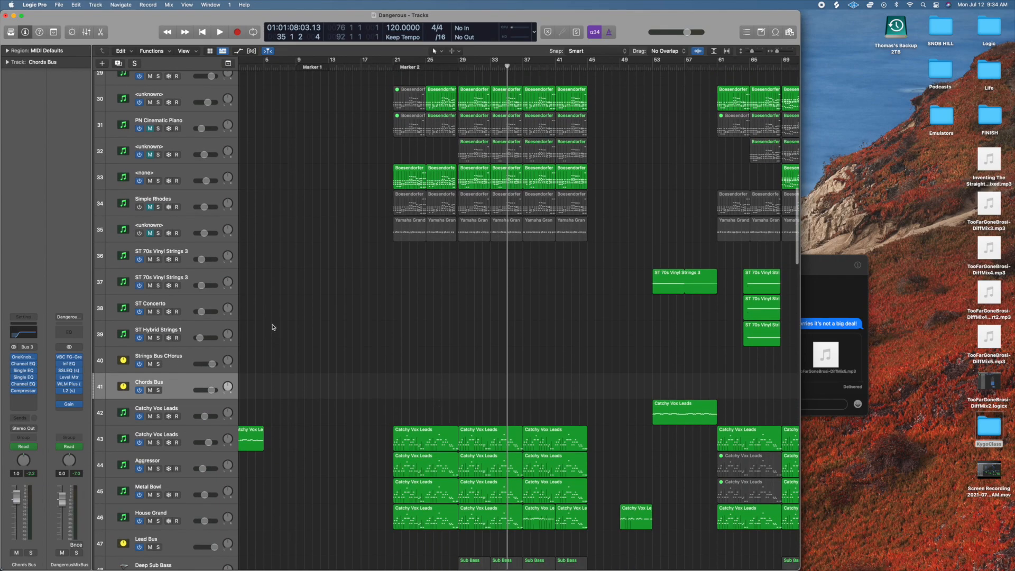
{"action": "scroll", "coordinate": [358, 349], "scroll_direction": "down", "scroll_amount": 3}
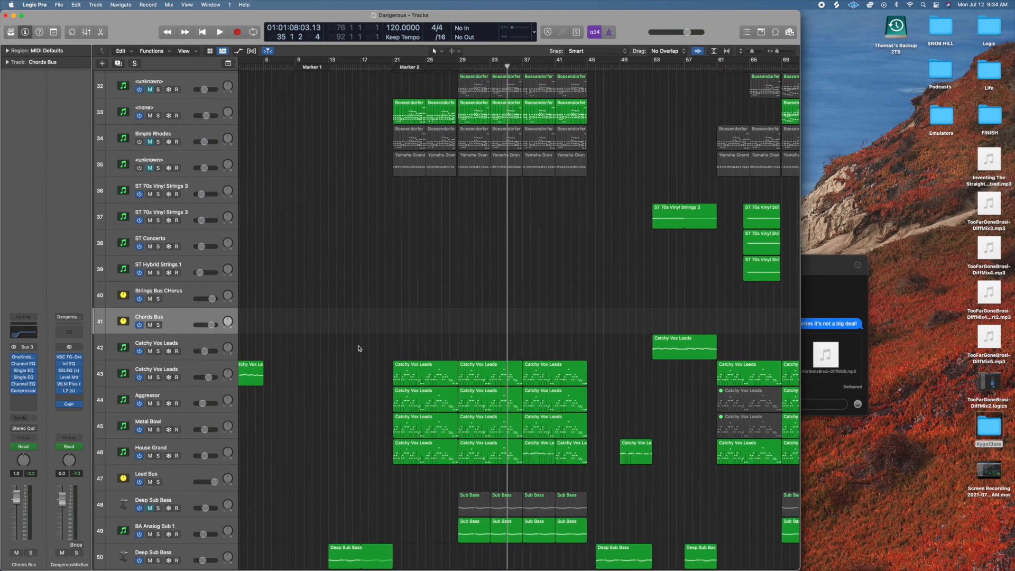
{"action": "scroll", "coordinate": [350, 368], "scroll_direction": "down", "scroll_amount": 2}
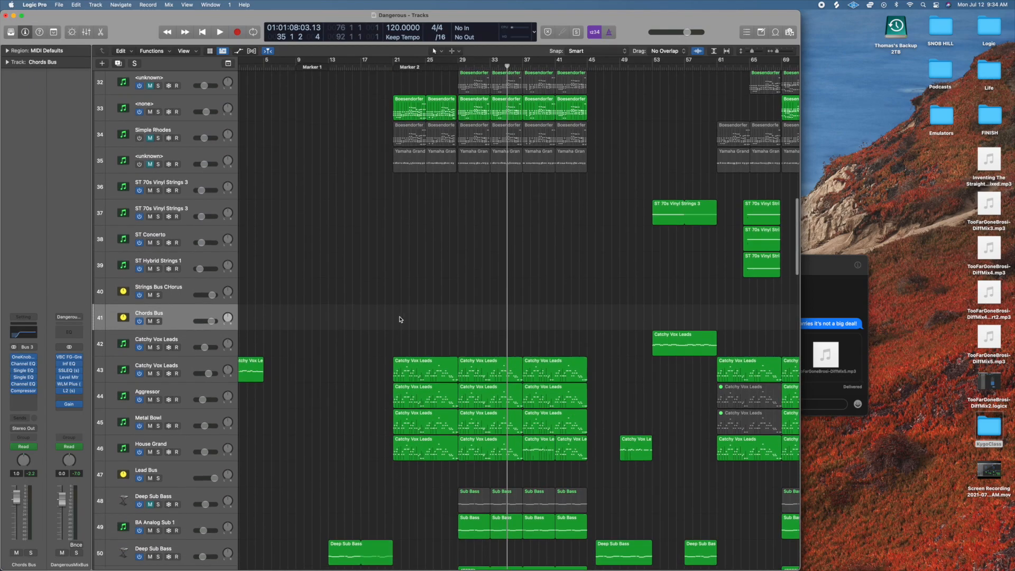
{"action": "scroll", "coordinate": [349, 371], "scroll_direction": "down", "scroll_amount": 5}
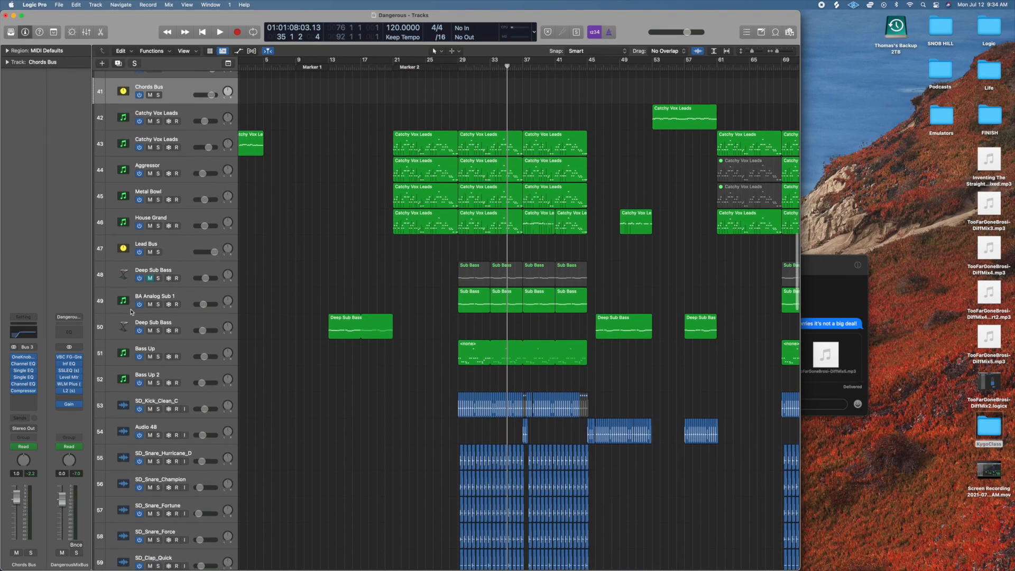
Solo the BA Analog Sub 1 track, play it briefly from bar 29, stop and clear the solo.
{"action": "left_click", "coordinate": [159, 304]}
{"action": "left_click", "coordinate": [462, 68]}
{"action": "key", "text": "space"}
{"action": "key", "text": "space"}
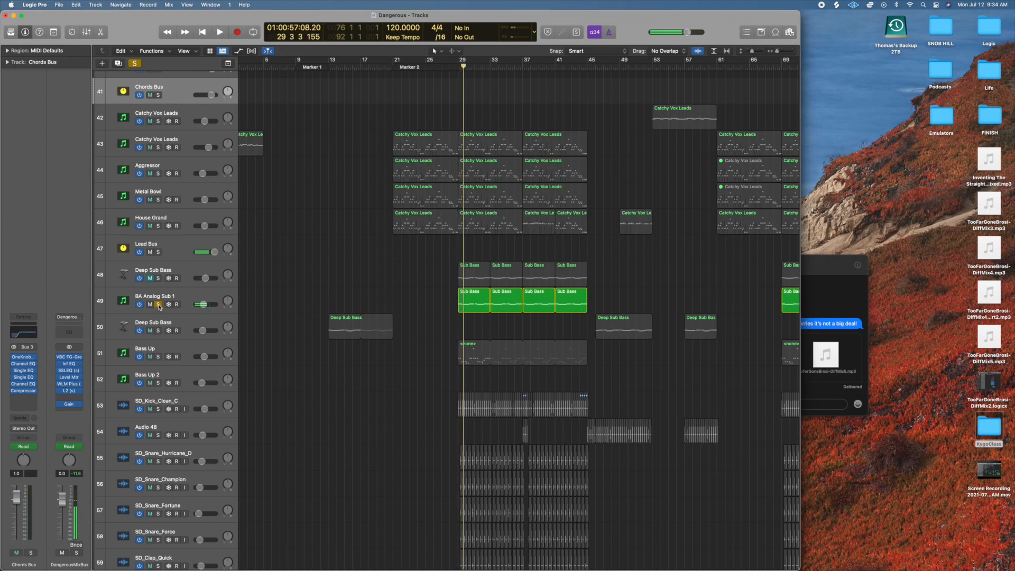
{"action": "left_click", "coordinate": [158, 304]}
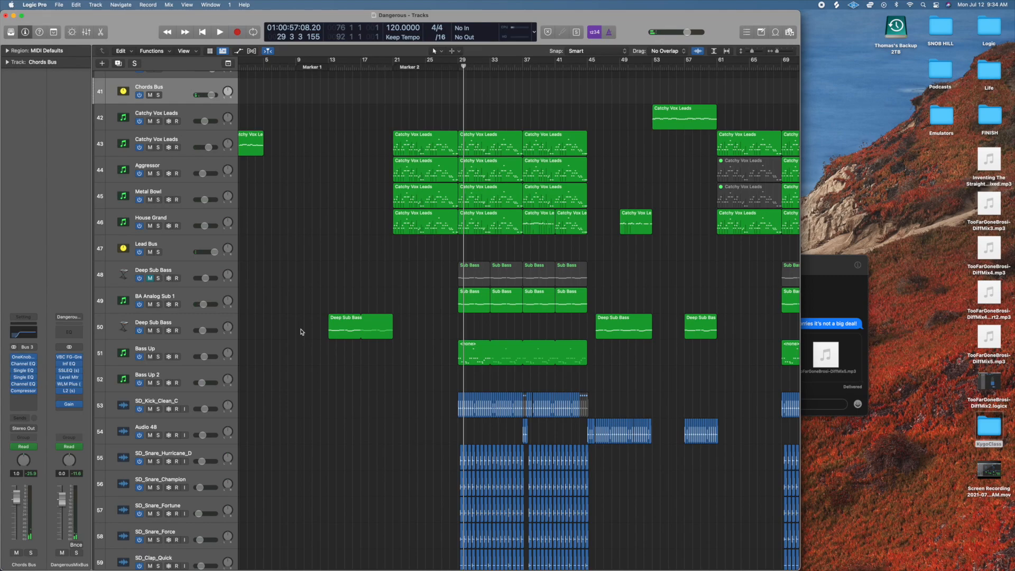
Select and solo the Bass Up track, play it in the chorus and stop playback.
{"action": "left_click", "coordinate": [185, 351]}
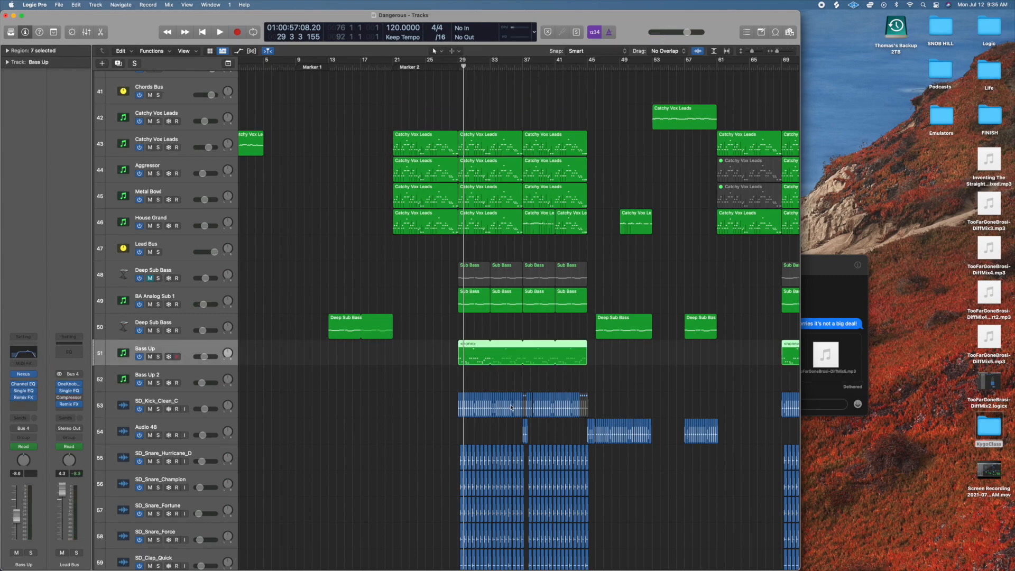
{"action": "left_click", "coordinate": [158, 357]}
{"action": "key", "text": "space"}
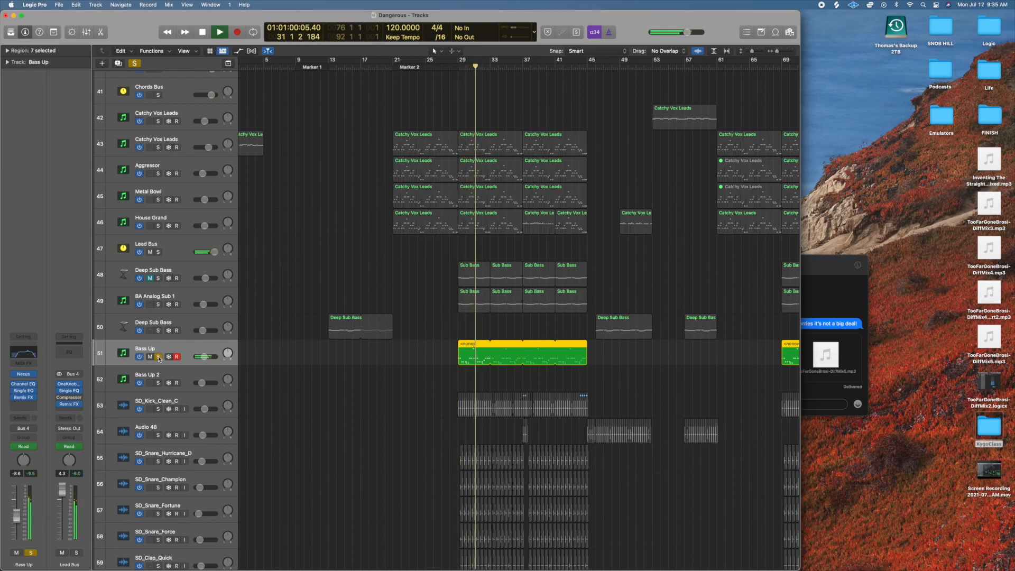
{"action": "key", "text": "space"}
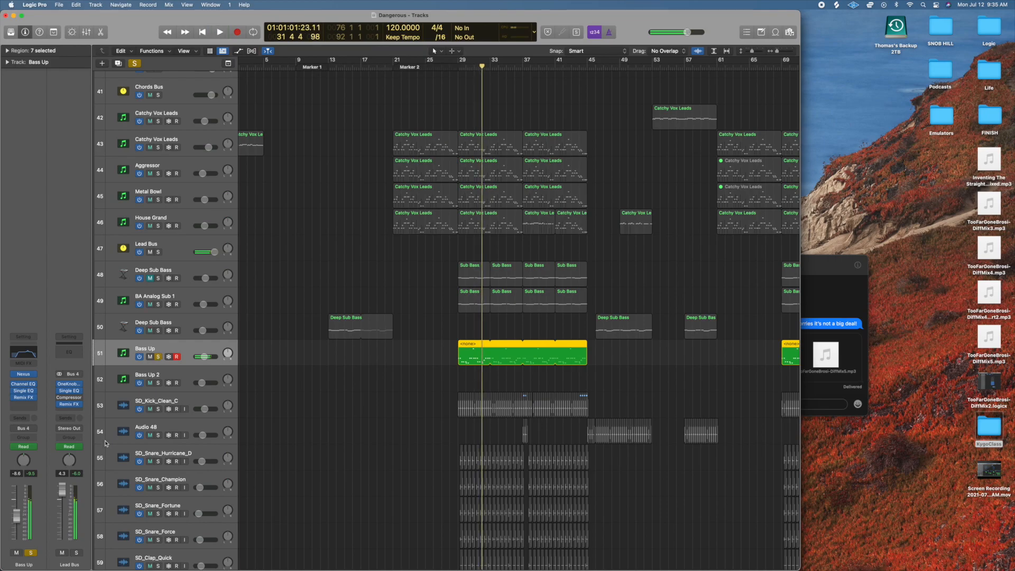
Open the Remix FX plug-in on the Bass Up track, inspect it, close it and clear the track's solo.
{"action": "left_click", "coordinate": [24, 398]}
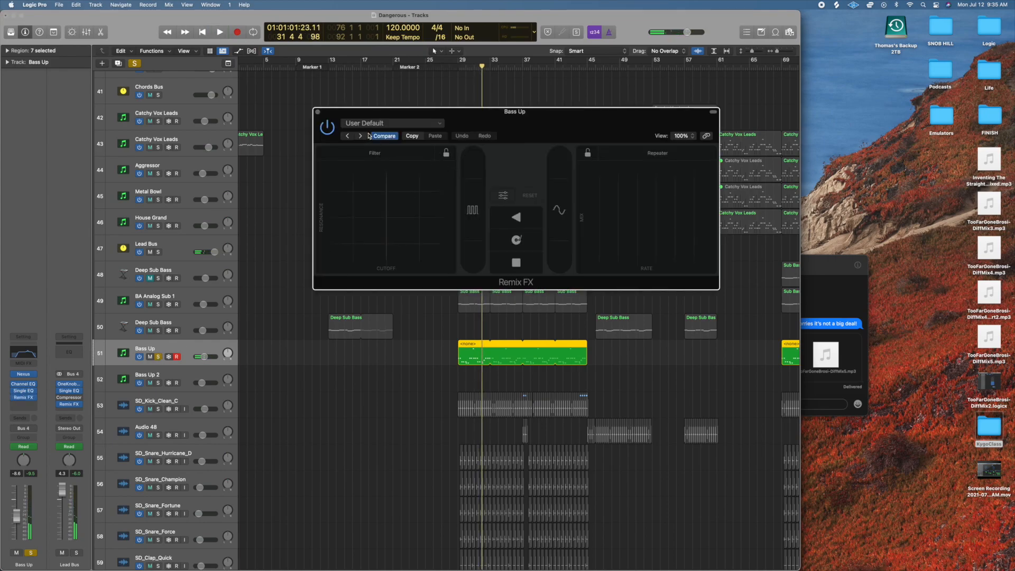
{"action": "left_click", "coordinate": [319, 113]}
{"action": "left_click", "coordinate": [158, 357]}
{"action": "left_click", "coordinate": [158, 358]}
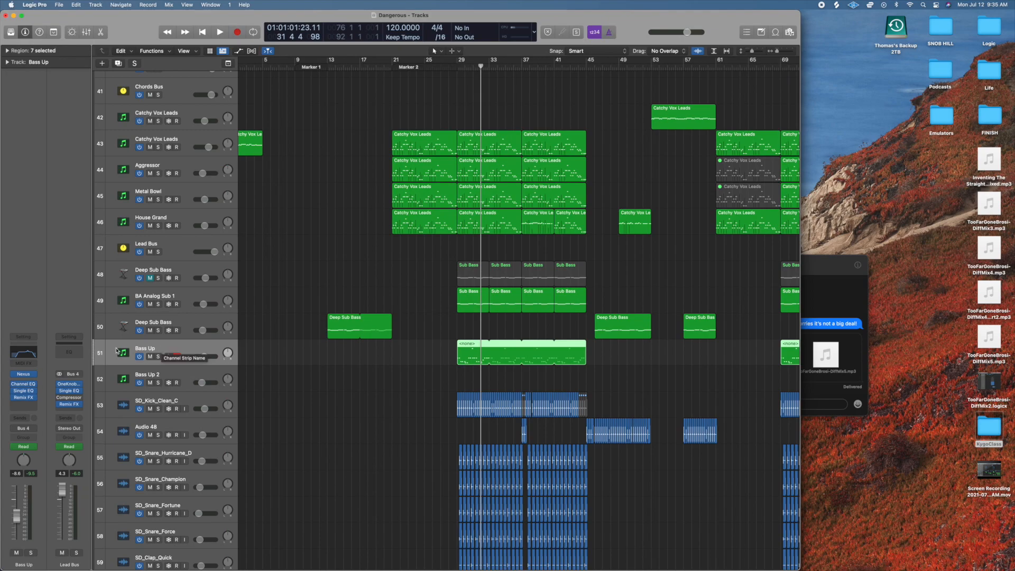
Inspect Bass Up's Channel EQ curve, close it, toggle the track's solo and compare its channel strip with BA Analog Sub 1.
{"action": "left_click", "coordinate": [28, 352]}
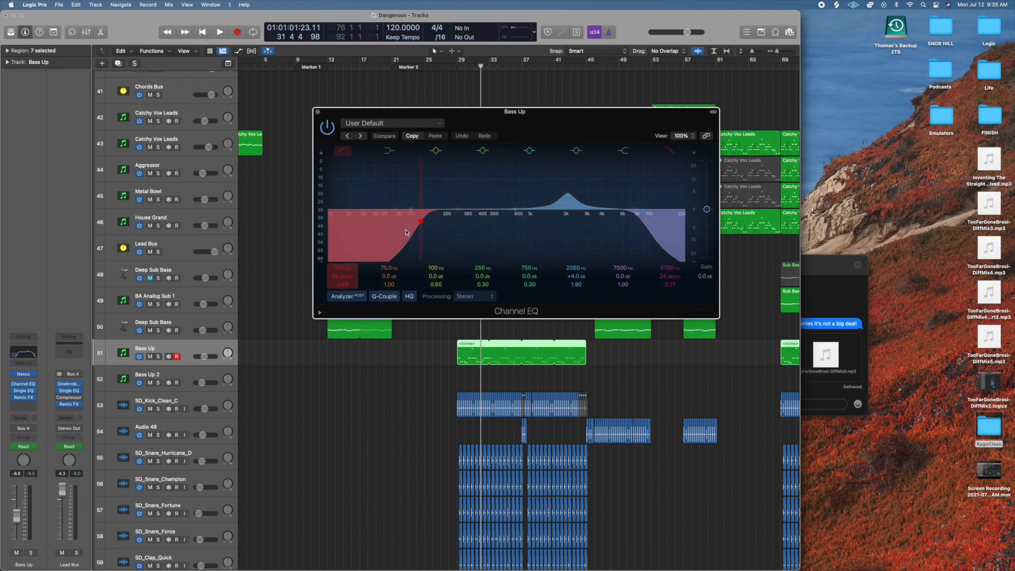
{"action": "left_click", "coordinate": [318, 112]}
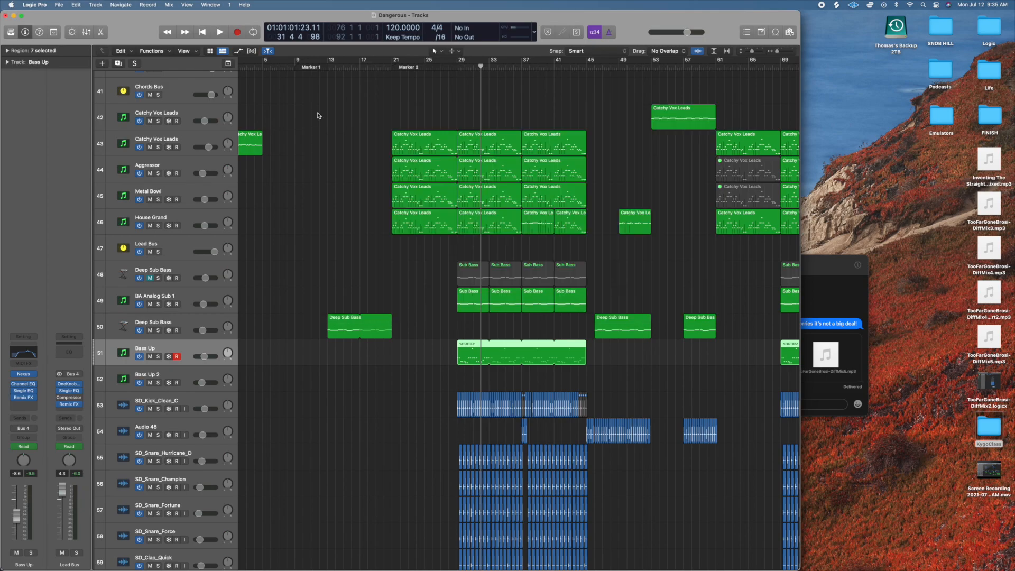
{"action": "left_click", "coordinate": [159, 357]}
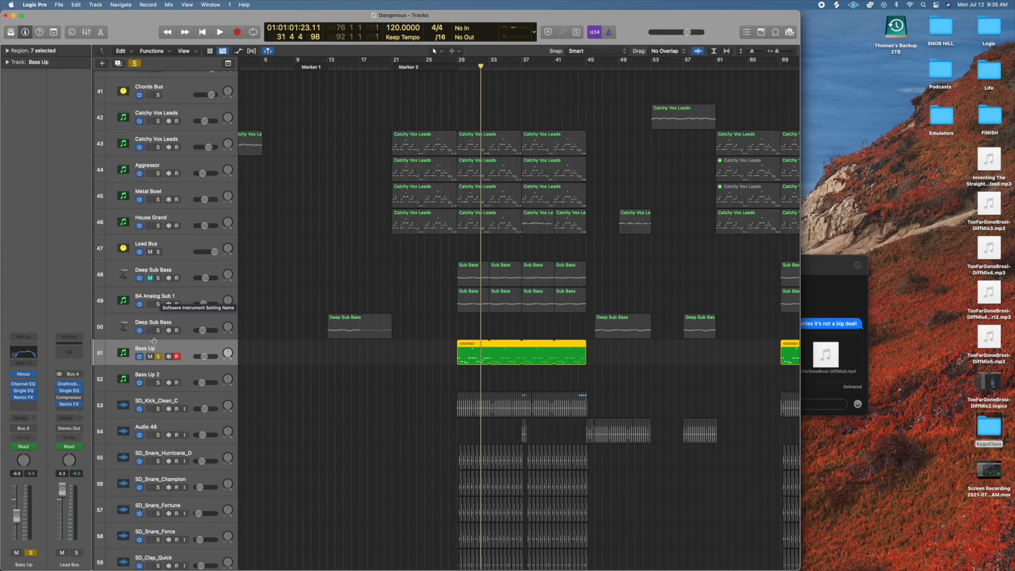
{"action": "left_click", "coordinate": [158, 358]}
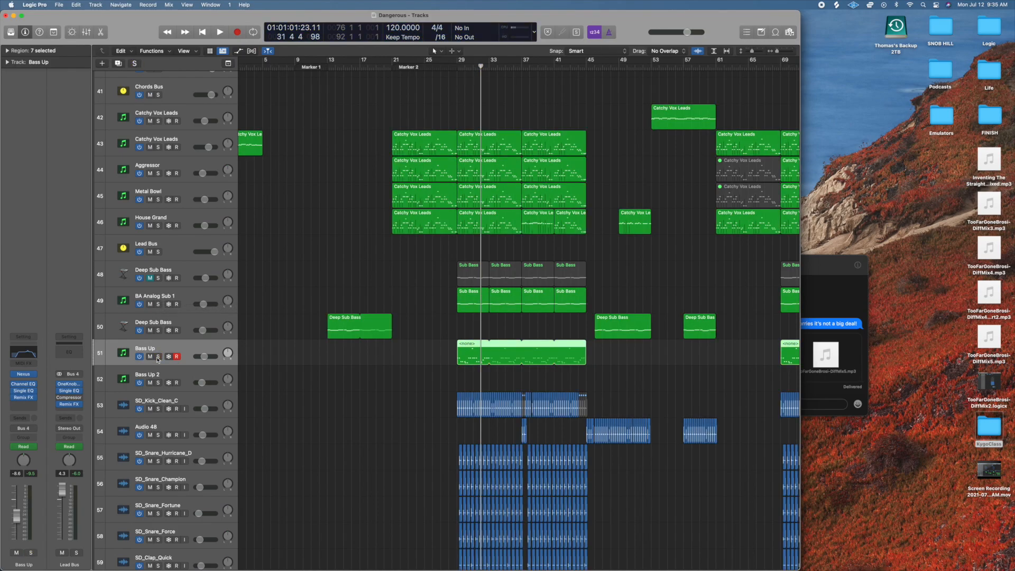
{"action": "left_click", "coordinate": [174, 298]}
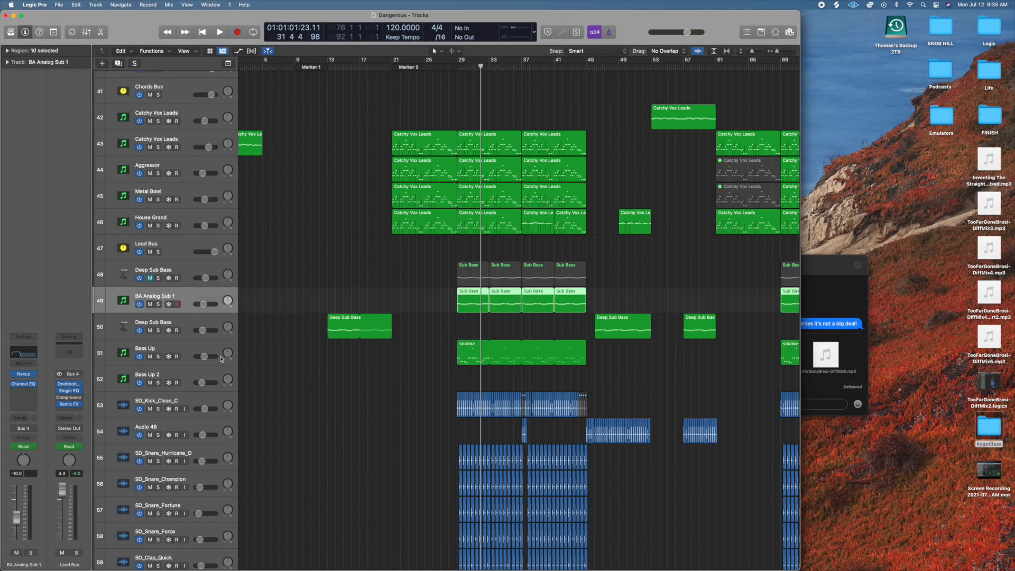
{"action": "left_click", "coordinate": [155, 348]}
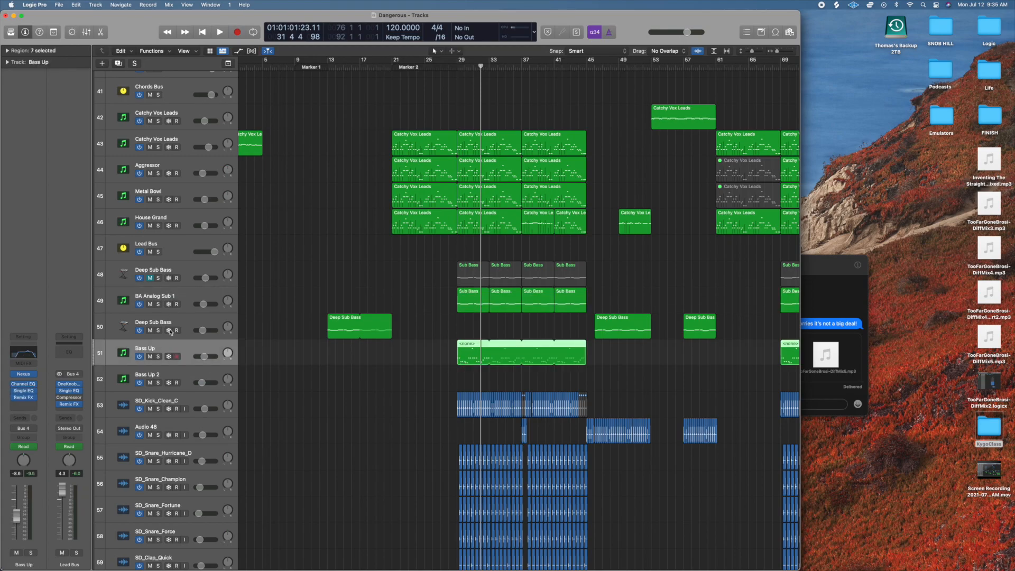
Select and solo BA Analog Sub 1, play it in the chorus, clear the solo and stop playback.
{"action": "left_click", "coordinate": [181, 298]}
{"action": "left_click", "coordinate": [157, 304]}
{"action": "key", "text": "space"}
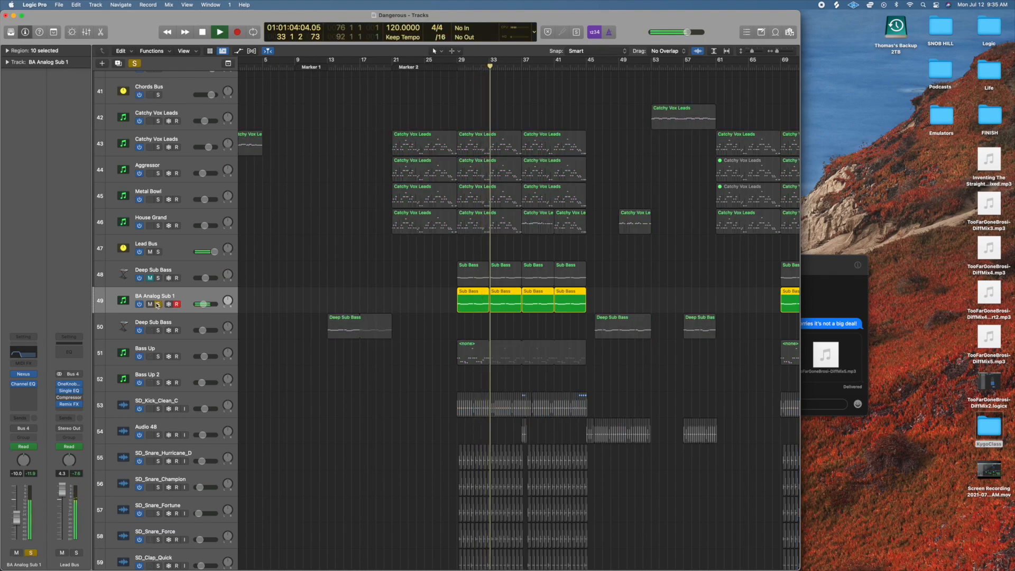
{"action": "left_click", "coordinate": [158, 304]}
{"action": "key", "text": "space"}
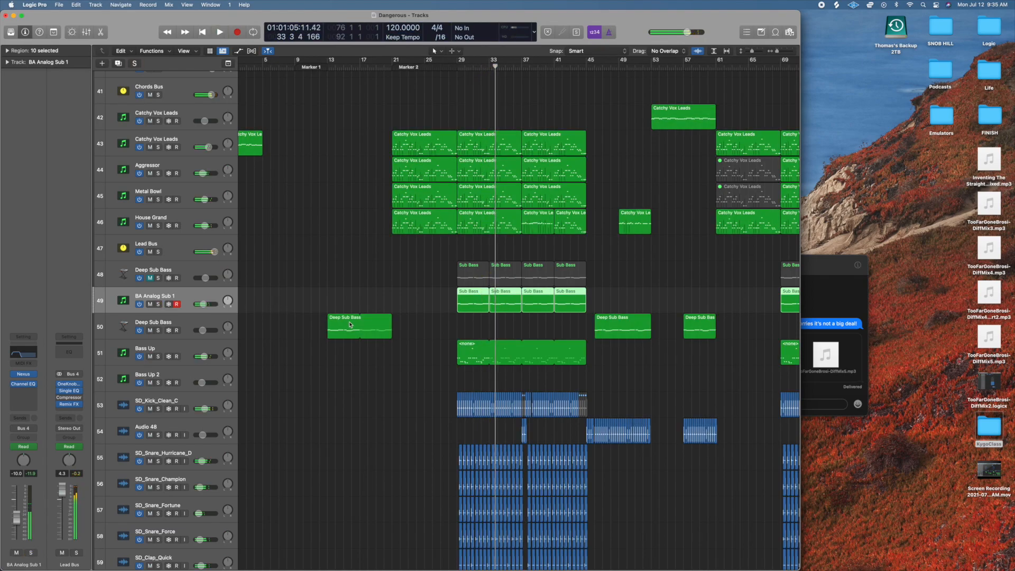
Solo the Bass Up track, play it through the first half of the chorus, clear the solo and stop playback.
{"action": "scroll", "coordinate": [367, 418], "scroll_direction": "down", "scroll_amount": 10}
{"action": "scroll", "coordinate": [367, 418], "scroll_direction": "up", "scroll_amount": 5}
{"action": "scroll", "coordinate": [362, 415], "scroll_direction": "up", "scroll_amount": 1}
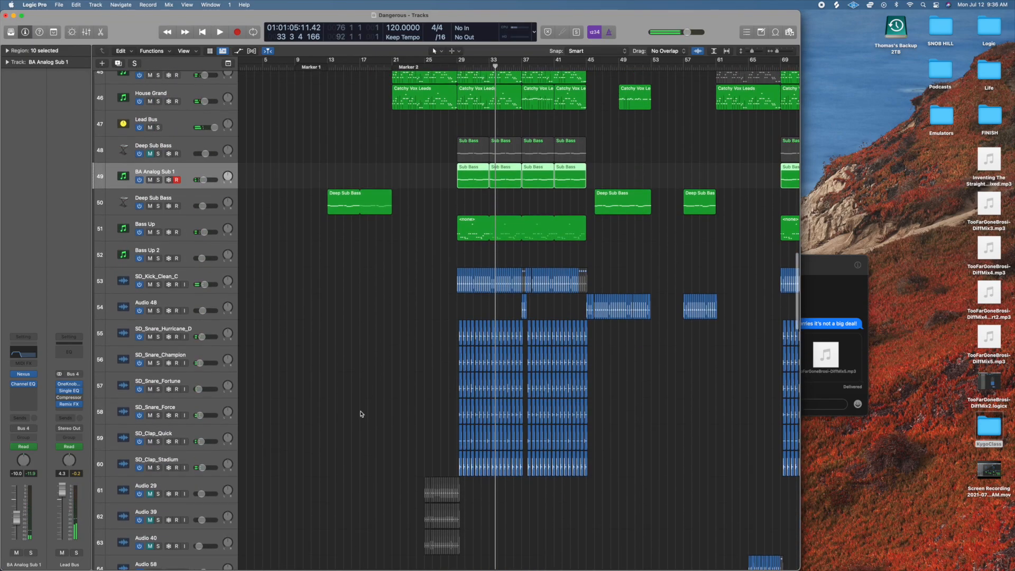
{"action": "left_click", "coordinate": [180, 225]}
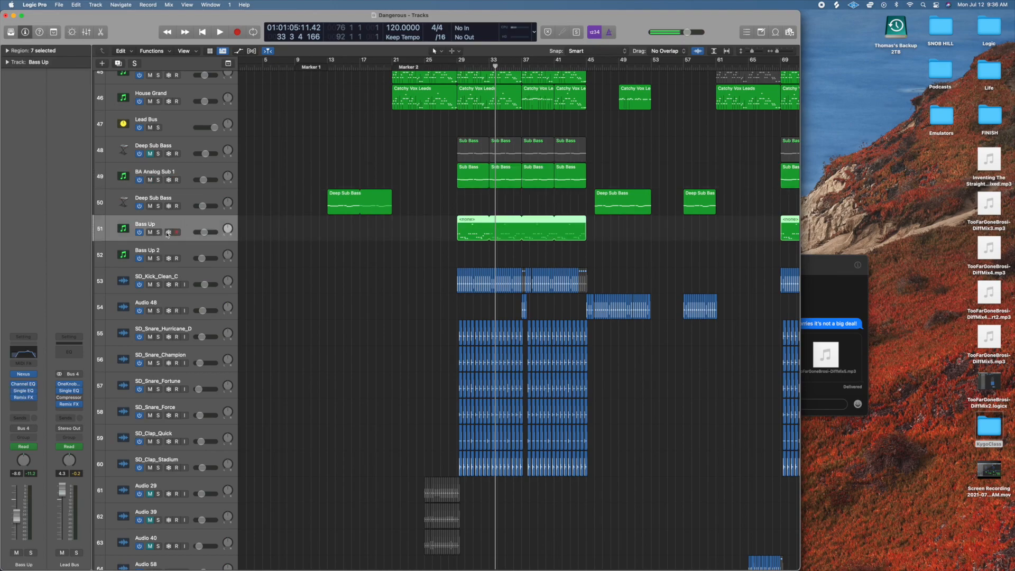
{"action": "left_click", "coordinate": [158, 232]}
{"action": "key", "text": "space"}
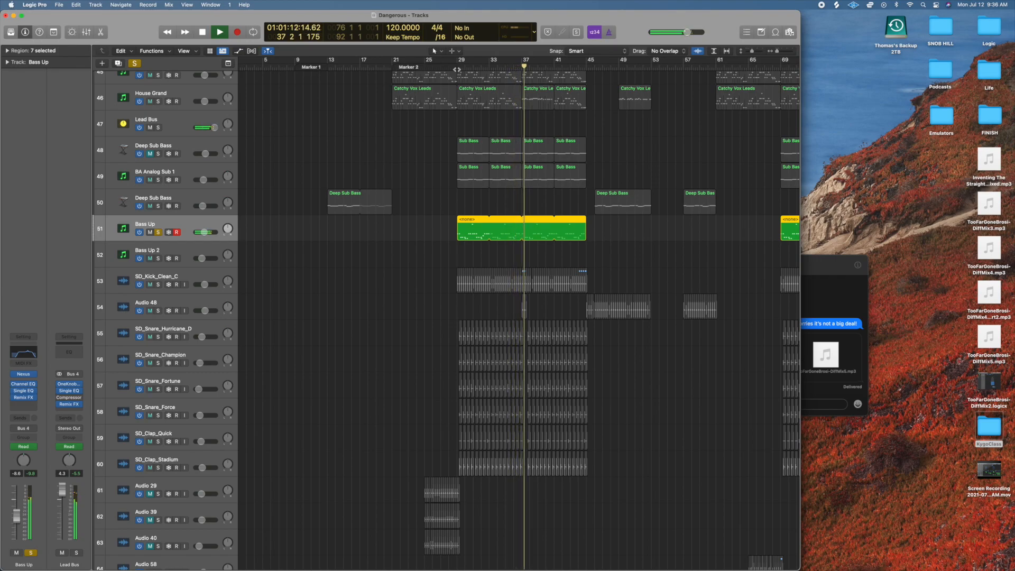
{"action": "left_click", "coordinate": [135, 64]}
{"action": "key", "text": "space"}
Place the playhead at bar 28, show the track automation to inspect Bass Up's repeater curve, and hide it again.
{"action": "scroll", "coordinate": [378, 340], "scroll_direction": "down", "scroll_amount": 2}
{"action": "scroll", "coordinate": [379, 341], "scroll_direction": "down", "scroll_amount": 1}
{"action": "left_click", "coordinate": [449, 68]}
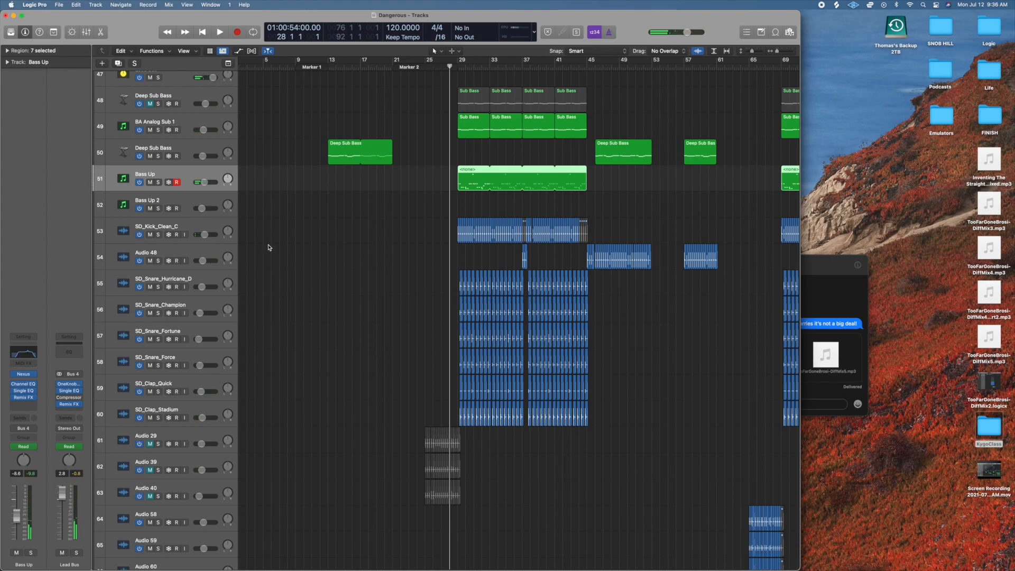
{"action": "left_click", "coordinate": [238, 51]}
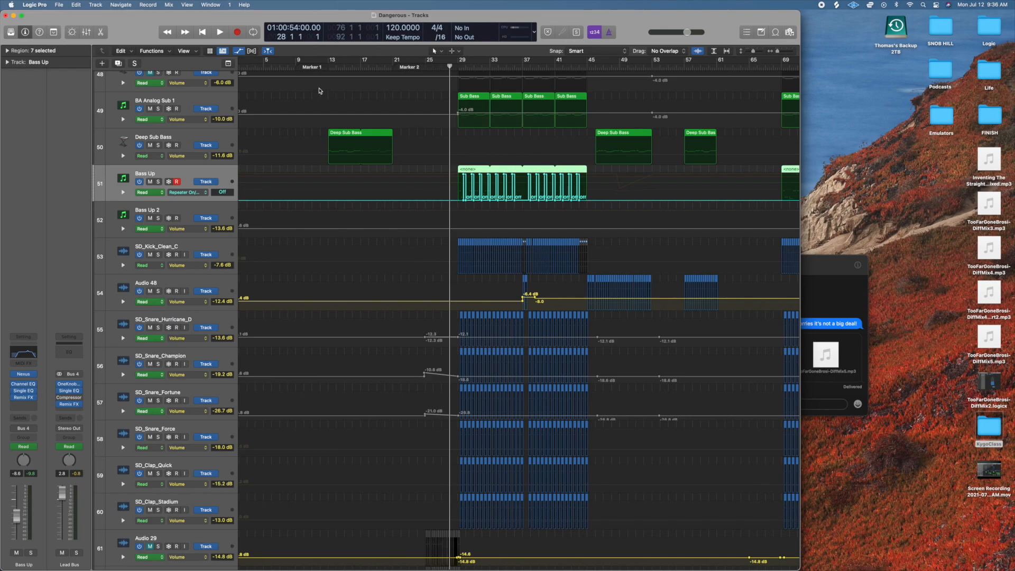
{"action": "key", "text": "a"}
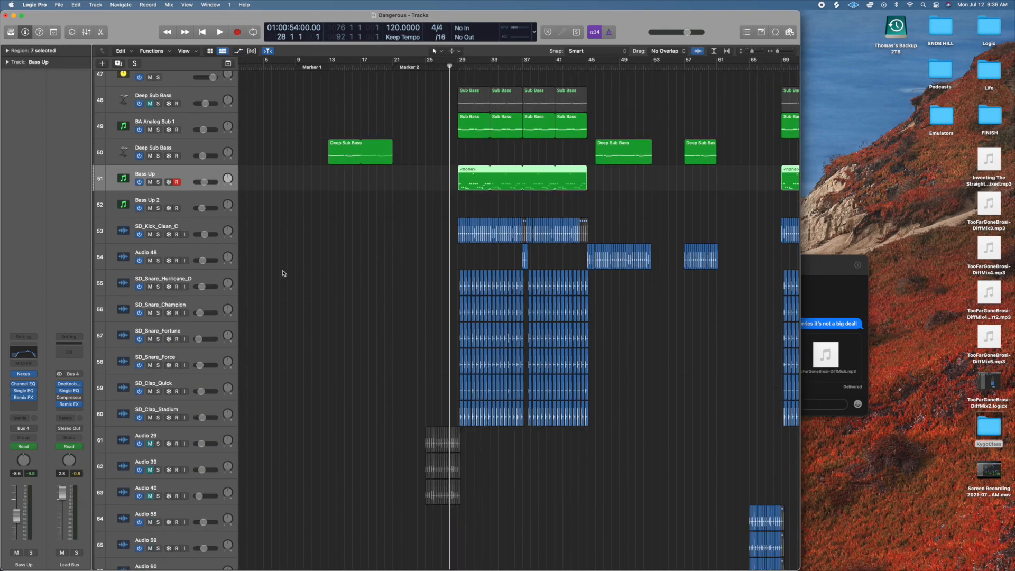
Select and solo the SD_Kick_Clean_C track and play it from bar 28 into the chorus.
{"action": "scroll", "coordinate": [326, 306], "scroll_direction": "up", "scroll_amount": 2}
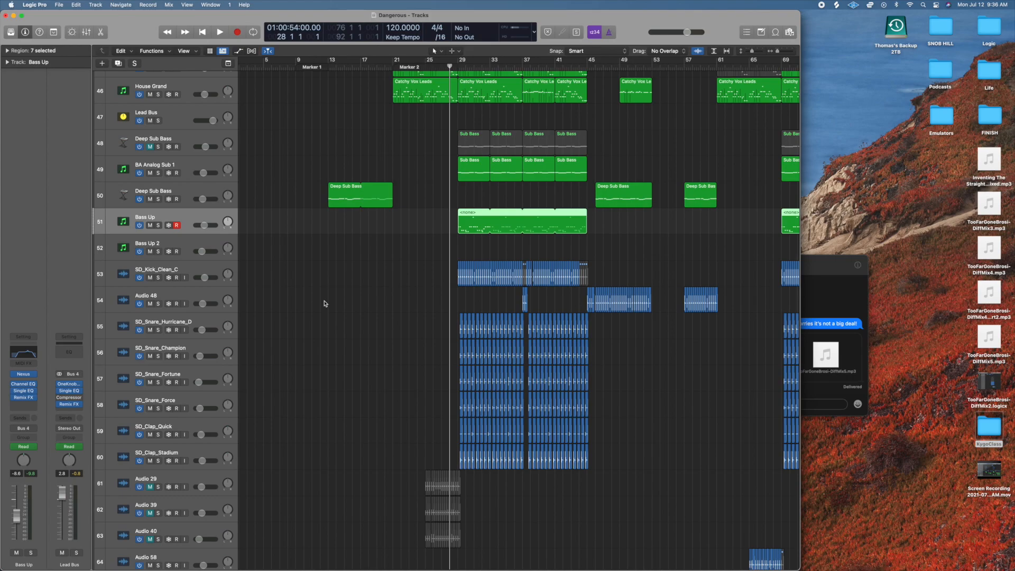
{"action": "left_click", "coordinate": [234, 279]}
{"action": "scroll", "coordinate": [254, 282], "scroll_direction": "up", "scroll_amount": 5}
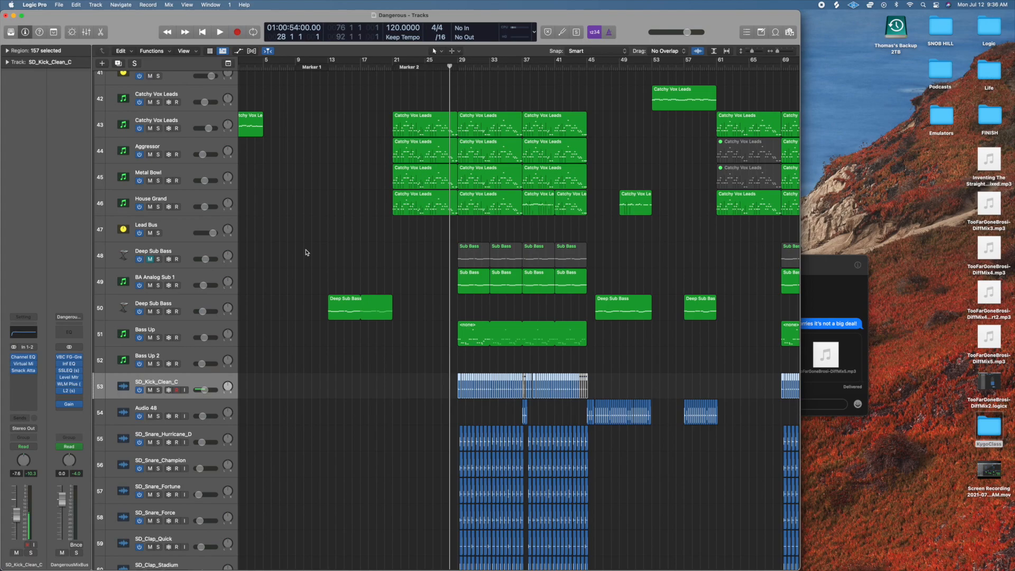
{"action": "scroll", "coordinate": [320, 341], "scroll_direction": "down", "scroll_amount": 5}
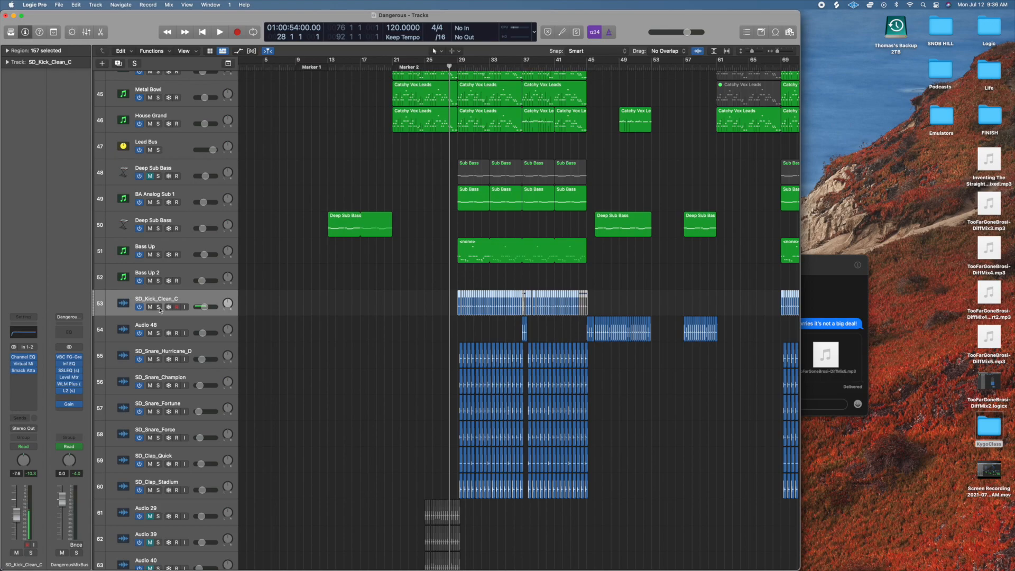
{"action": "left_click", "coordinate": [159, 307]}
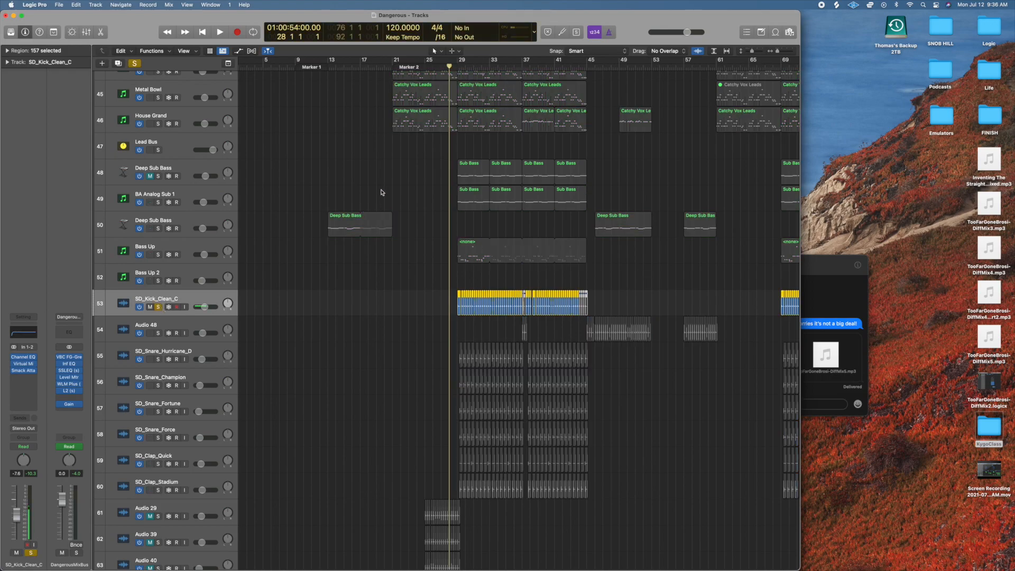
{"action": "key", "text": "space"}
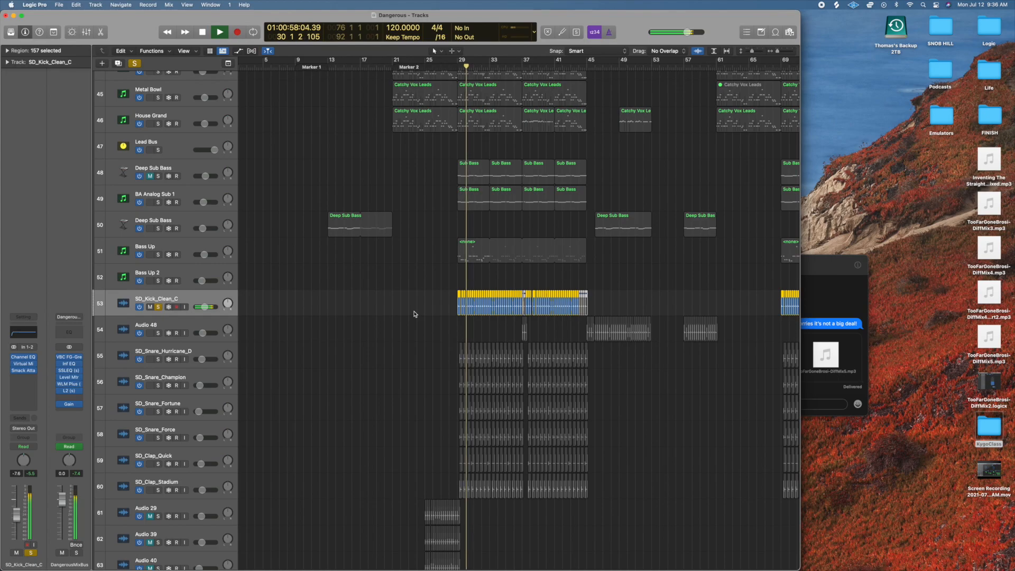
Inspect the Channel EQ on SD_Kick_Clean_C, close it, and examine the kick's Virtual Mix Rack chain during playback.
{"action": "left_click", "coordinate": [23, 359]}
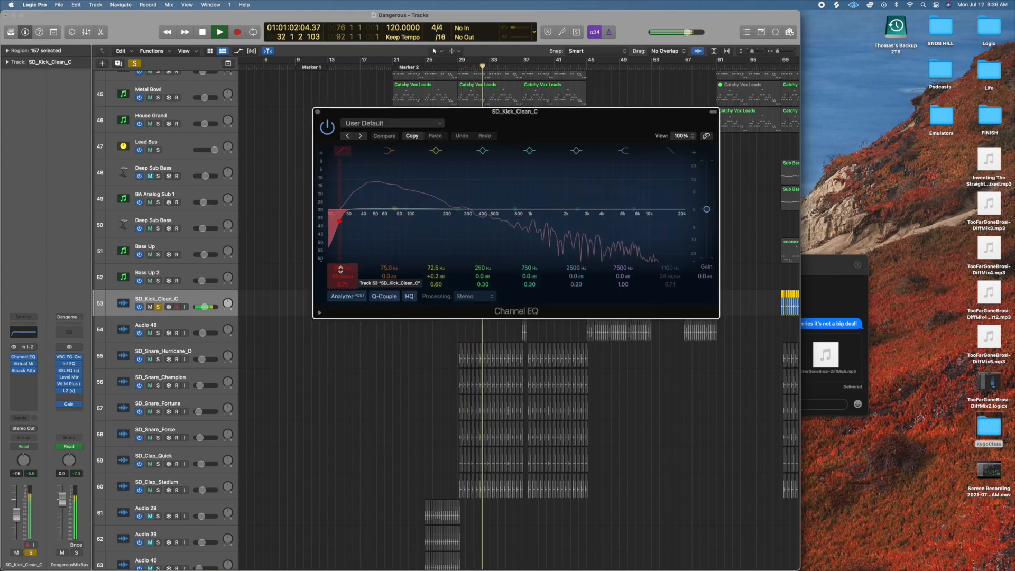
{"action": "left_click", "coordinate": [318, 113]}
{"action": "scroll", "coordinate": [408, 270], "scroll_direction": "up", "scroll_amount": 3}
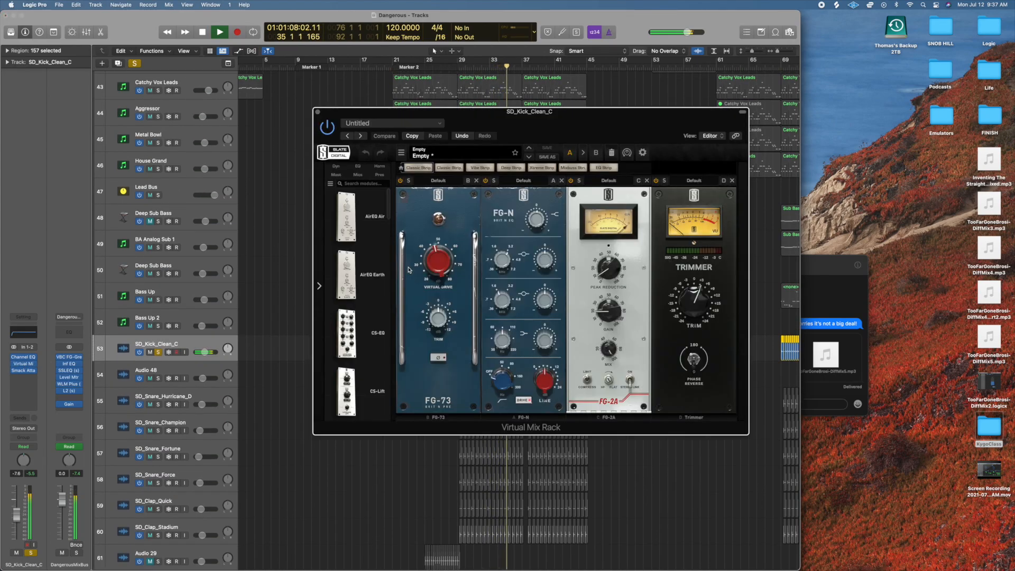
{"action": "left_click_drag", "start_coordinate": [518, 116], "coordinate": [380, 186]}
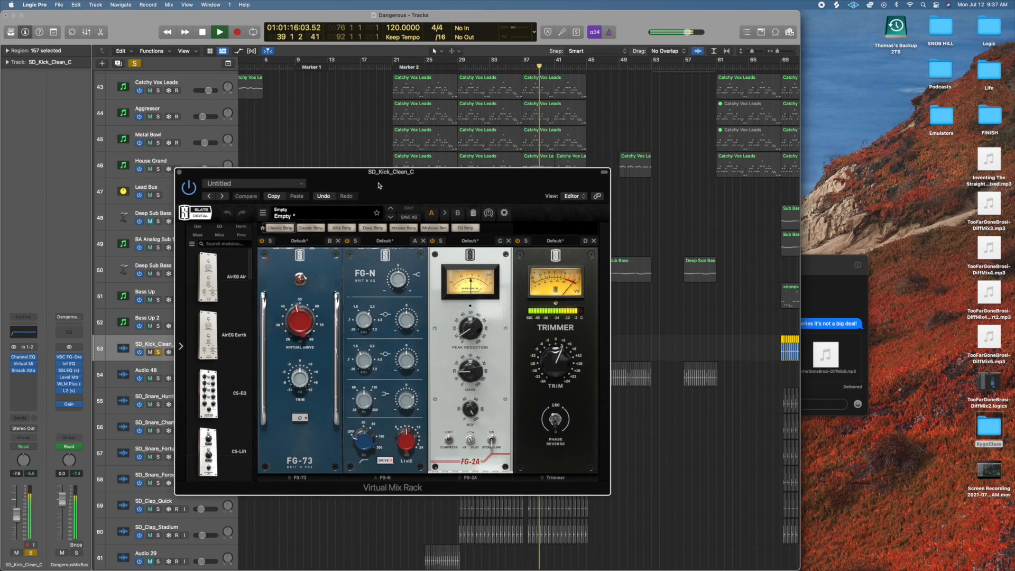
{"action": "left_click_drag", "start_coordinate": [454, 180], "coordinate": [443, 150]}
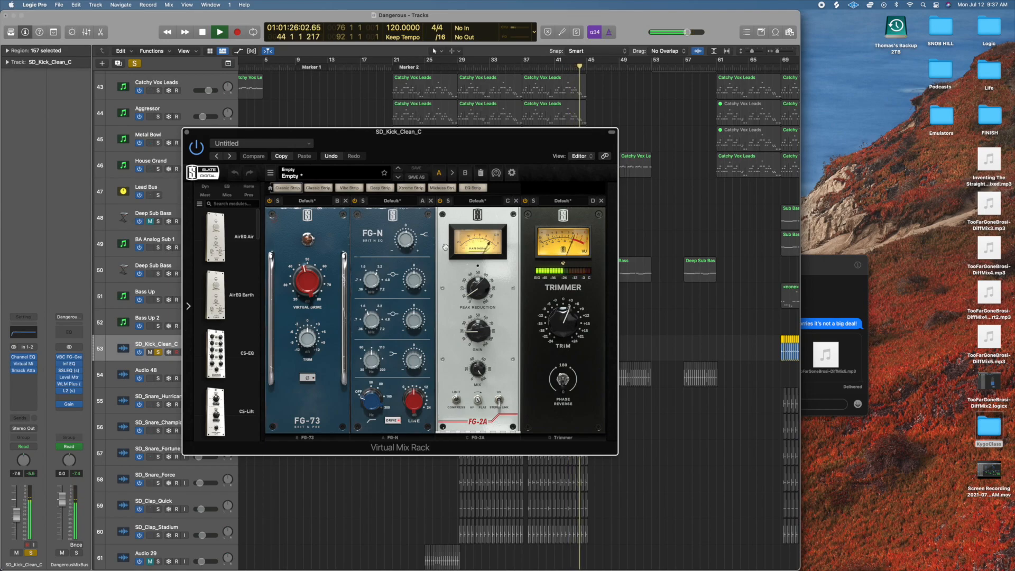
Set a cycle area over the chorus from bar 29 to bar 45, keeping the Virtual Mix Rack window clear of it.
{"action": "left_click_drag", "start_coordinate": [488, 141], "coordinate": [527, 485]}
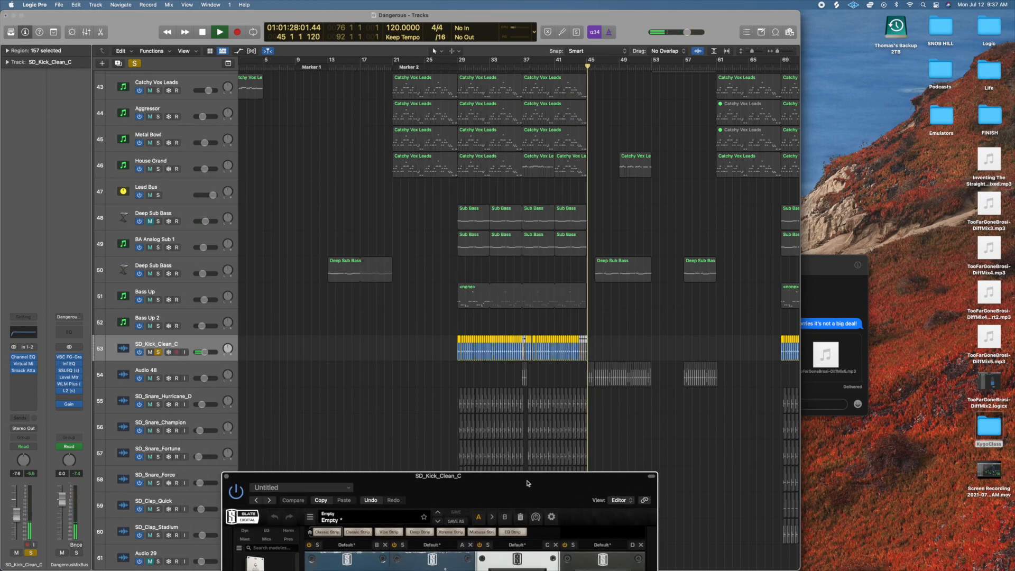
{"action": "left_click_drag", "start_coordinate": [459, 64], "coordinate": [587, 64]}
{"action": "left_click_drag", "start_coordinate": [534, 494], "coordinate": [326, 106]}
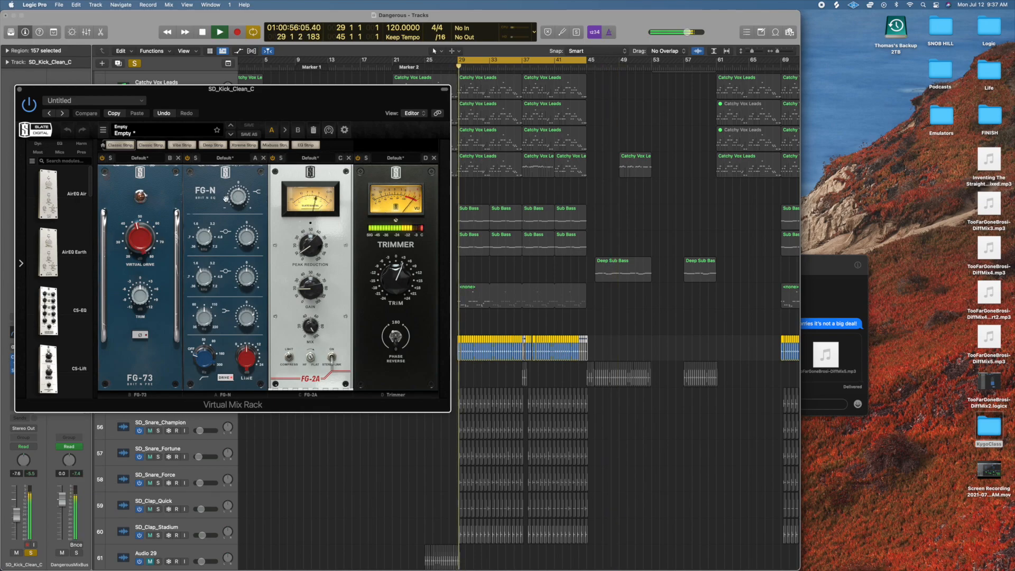
Adjust the FG-73 Virtual Drive on the kick, check the FG-N EQ bands, and close the Virtual Mix Rack.
{"action": "mouse_move", "coordinate": [140, 244]}
{"action": "left_mouse_down"}
{"action": "mouse_move", "coordinate": [146, 227]}
{"action": "mouse_move", "coordinate": [148, 256]}
{"action": "left_mouse_up"}
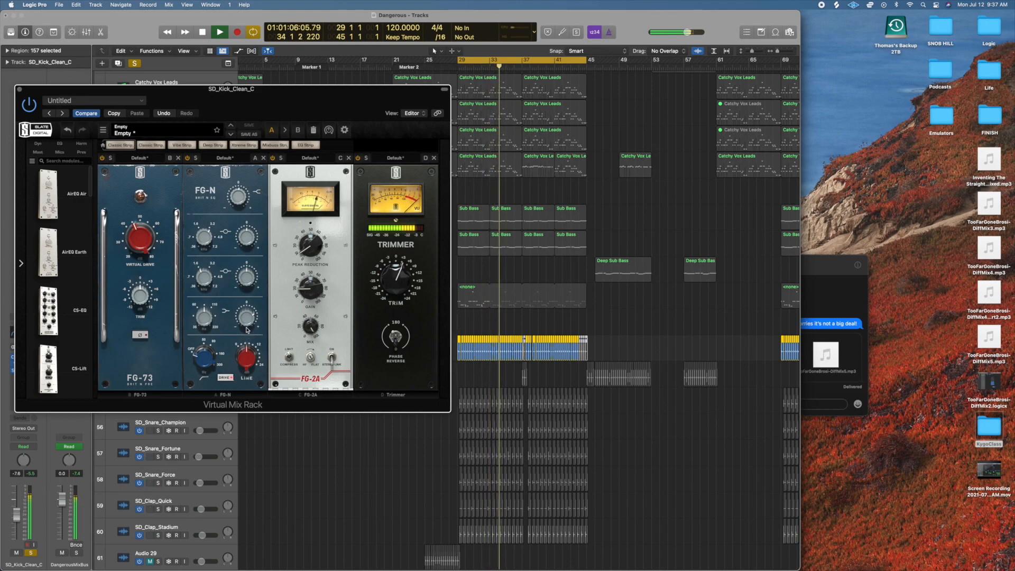
{"action": "mouse_move", "coordinate": [245, 322]}
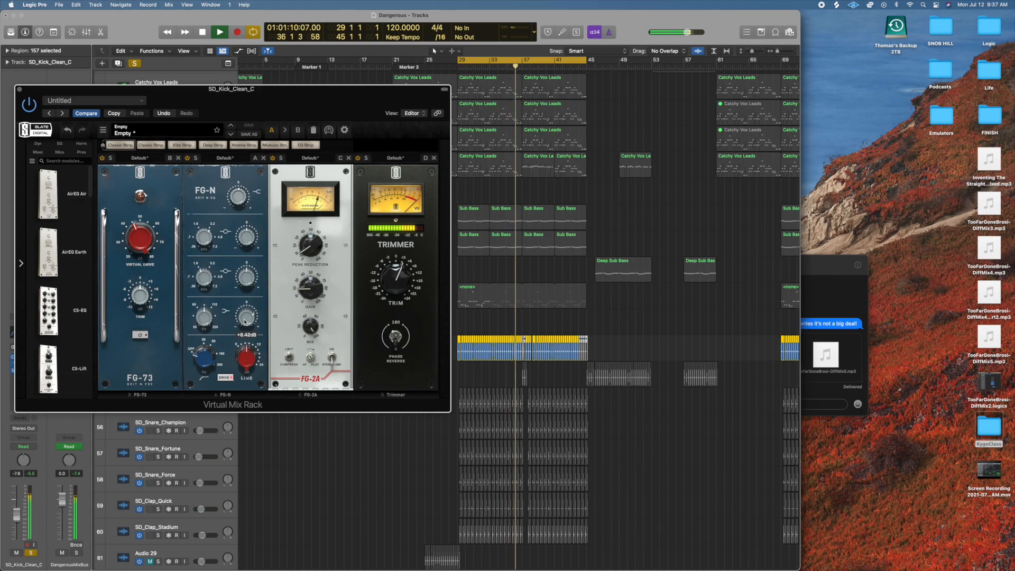
{"action": "mouse_move", "coordinate": [203, 318]}
{"action": "left_click", "coordinate": [19, 89]}
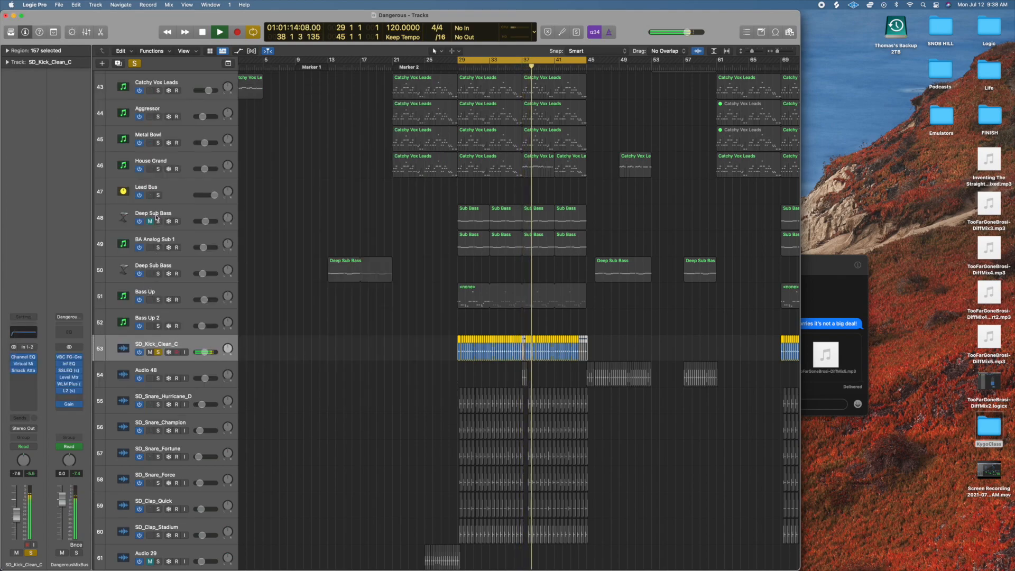
Solo BA Analog Sub 1 and Bass Up alongside the kick, play them together, stop playback and clear all three solos.
{"action": "left_click", "coordinate": [158, 248]}
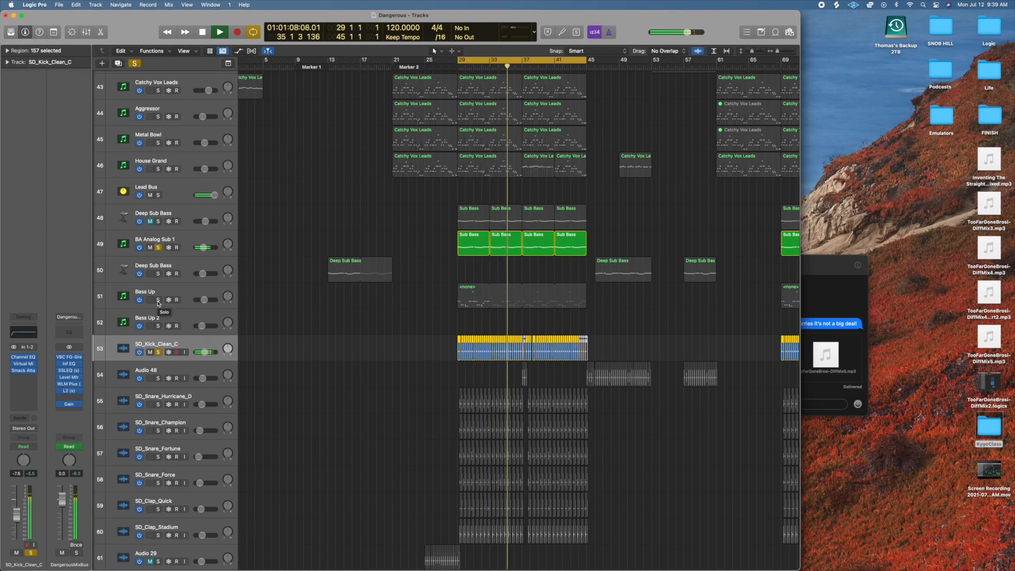
{"action": "left_click", "coordinate": [158, 300]}
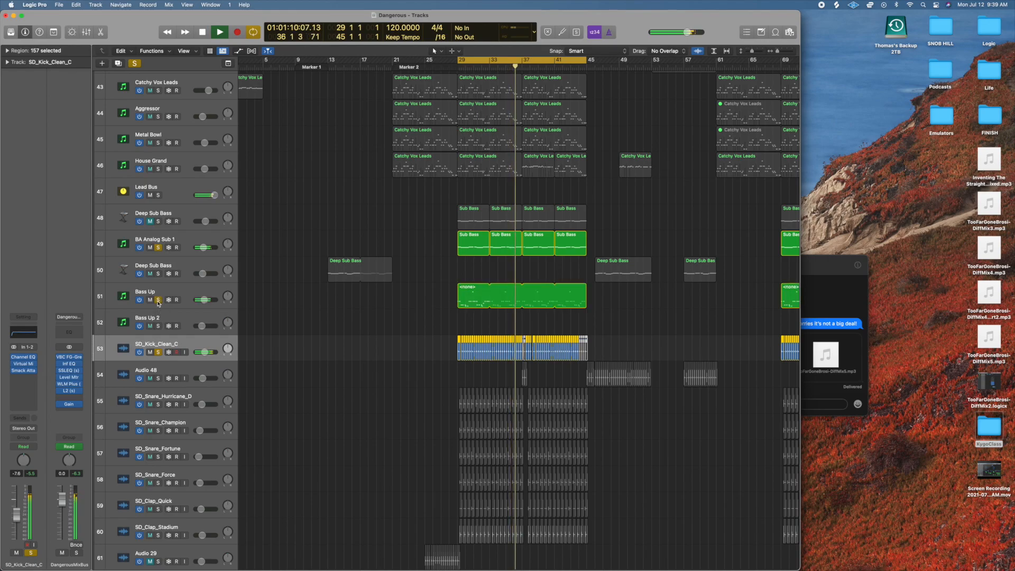
{"action": "key", "text": "space"}
{"action": "left_click", "coordinate": [158, 300]}
{"action": "left_click", "coordinate": [158, 248]}
{"action": "left_click", "coordinate": [158, 352]}
Look over the snare and clap tracks beneath SD_Kick_Clean_C and deselect all regions.
{"action": "scroll", "coordinate": [332, 371], "scroll_direction": "down", "scroll_amount": 1}
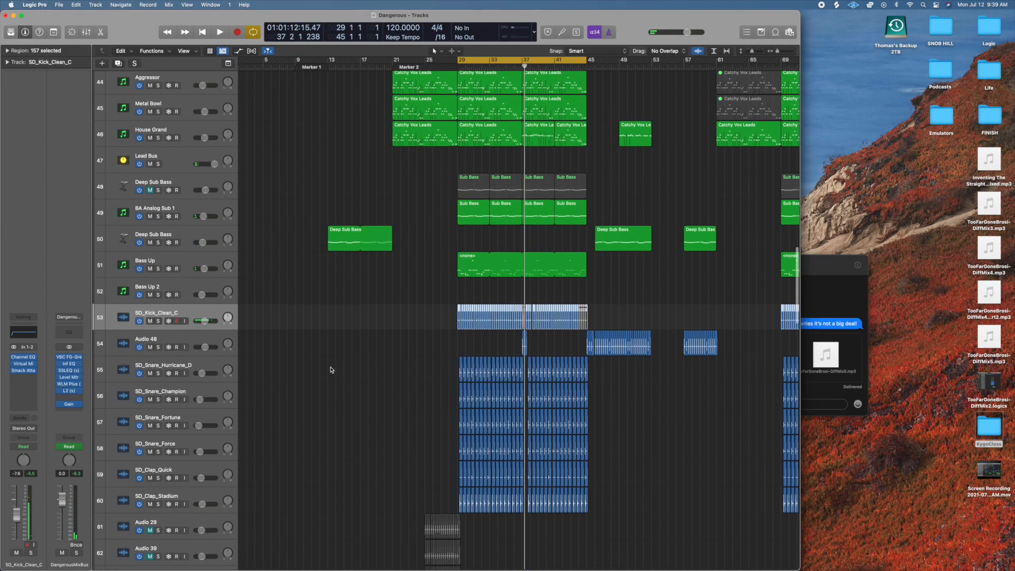
{"action": "scroll", "coordinate": [332, 369], "scroll_direction": "down", "scroll_amount": 2}
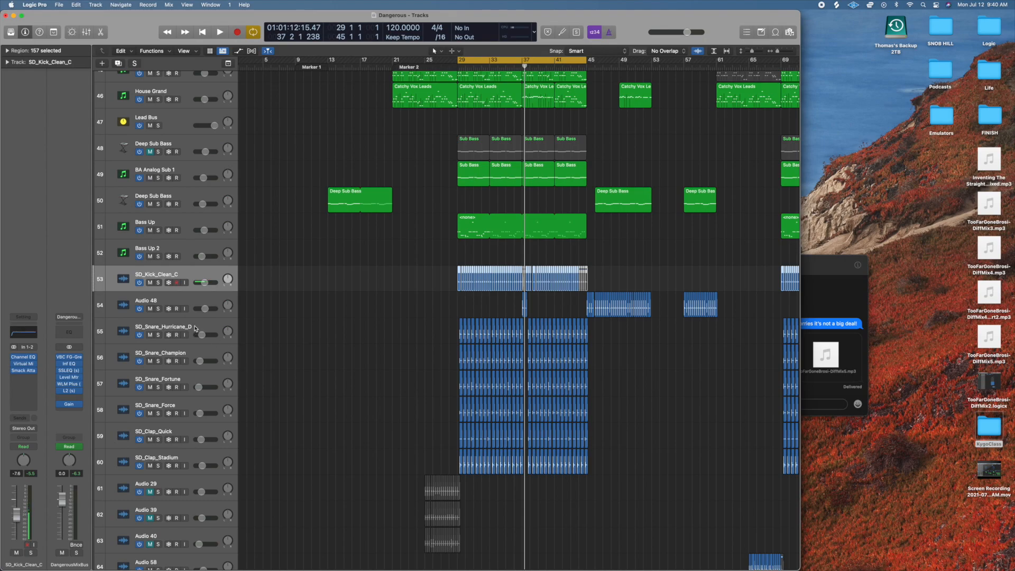
{"action": "scroll", "coordinate": [299, 368], "scroll_direction": "down", "scroll_amount": 2}
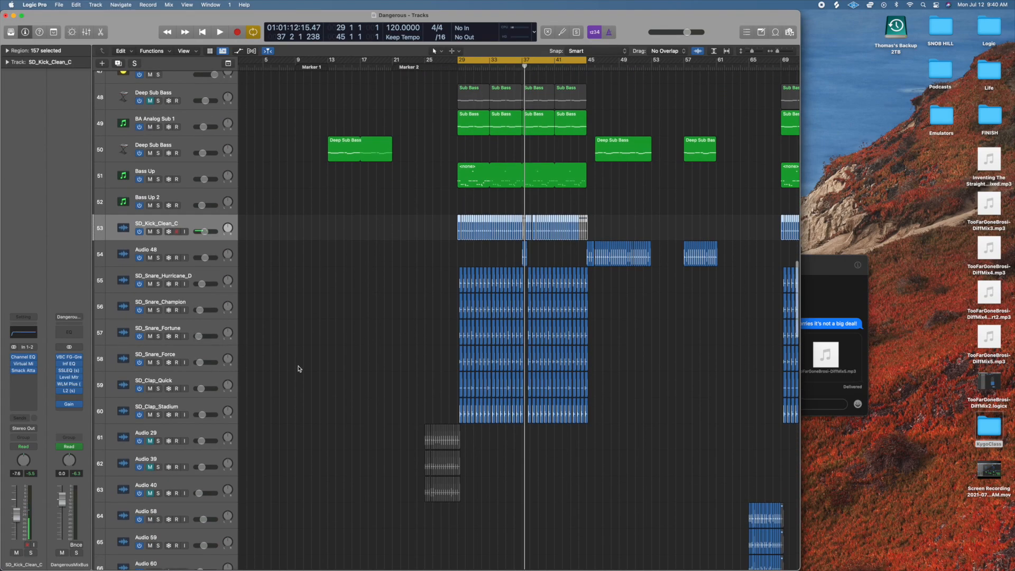
{"action": "scroll", "coordinate": [298, 369], "scroll_direction": "down", "scroll_amount": 2}
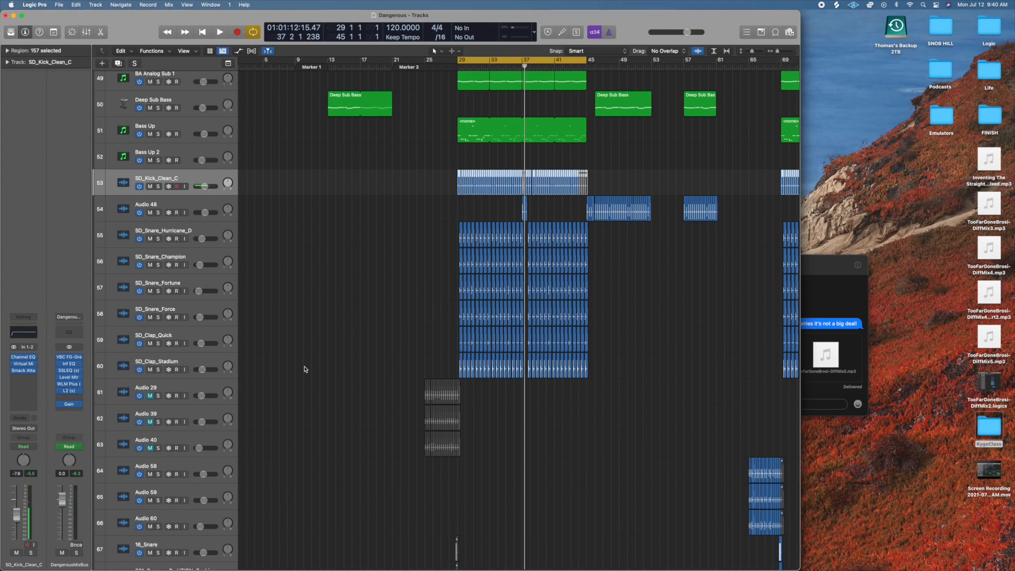
{"action": "left_click", "coordinate": [325, 312]}
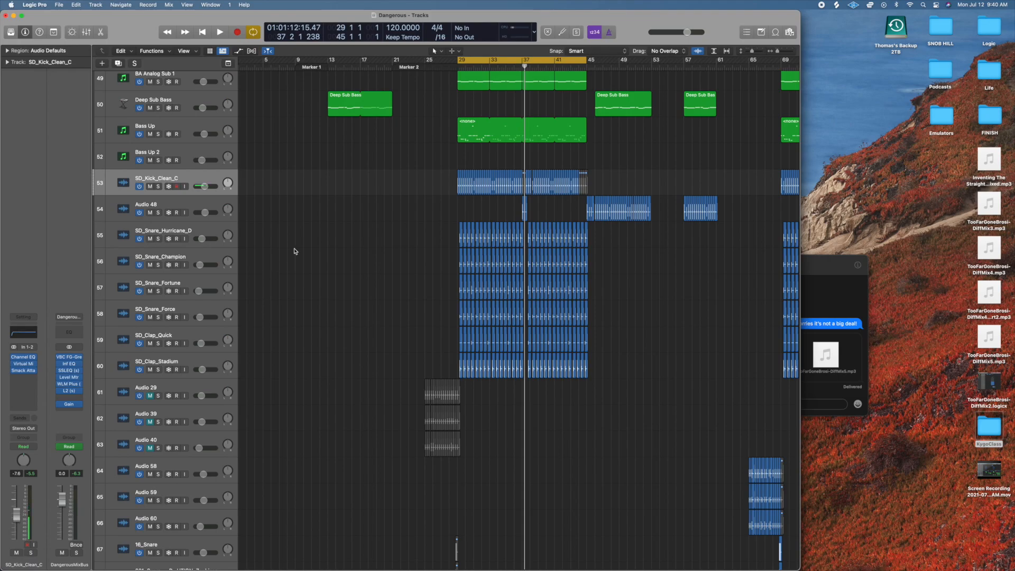
{"action": "scroll", "coordinate": [325, 228], "scroll_direction": "down", "scroll_amount": 1}
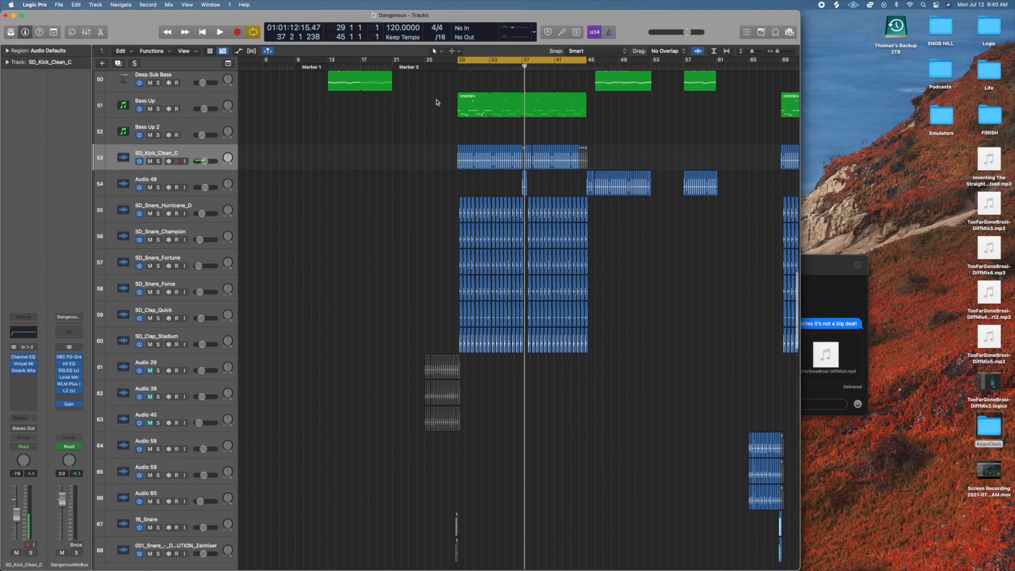
Play the chorus from bar 28, solo the six tracks SD_Snare_Hurricane_D through SD_Clap_Stadium, and stop playback.
{"action": "left_click", "coordinate": [456, 67]}
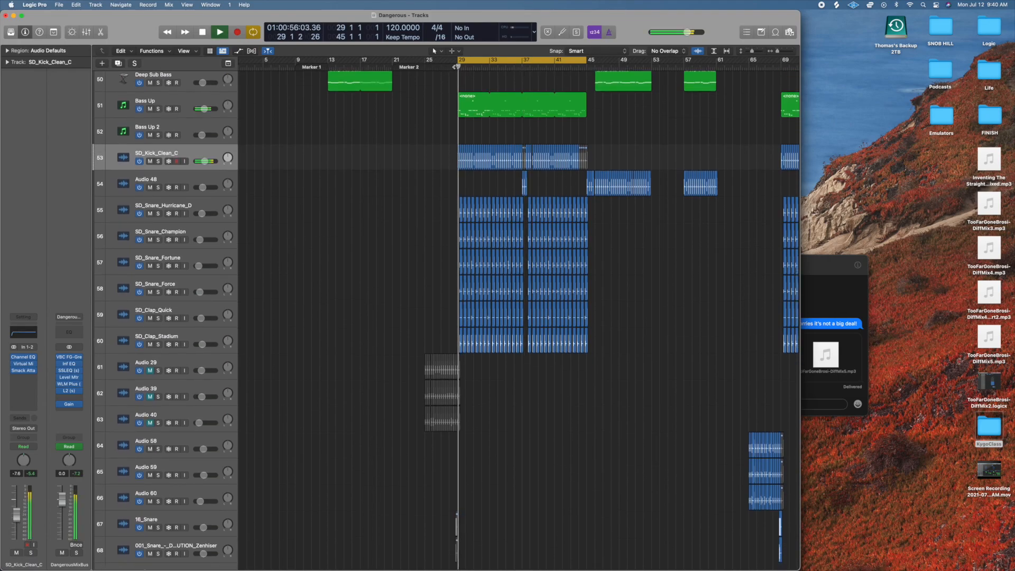
{"action": "double_click", "coordinate": [451, 67]}
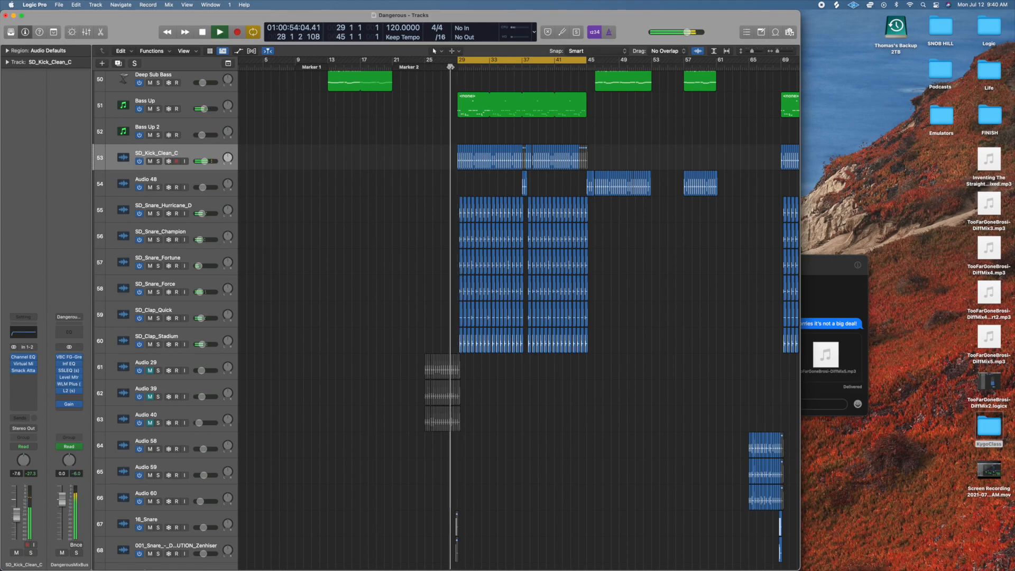
{"action": "scroll", "coordinate": [183, 393], "scroll_direction": "down", "scroll_amount": 2}
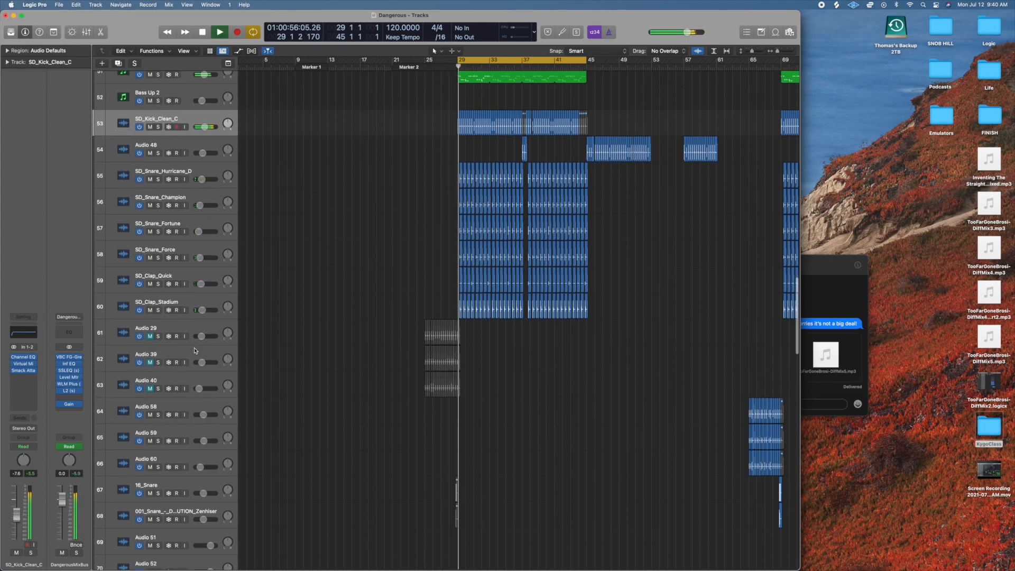
{"action": "scroll", "coordinate": [187, 352], "scroll_direction": "up", "scroll_amount": 3}
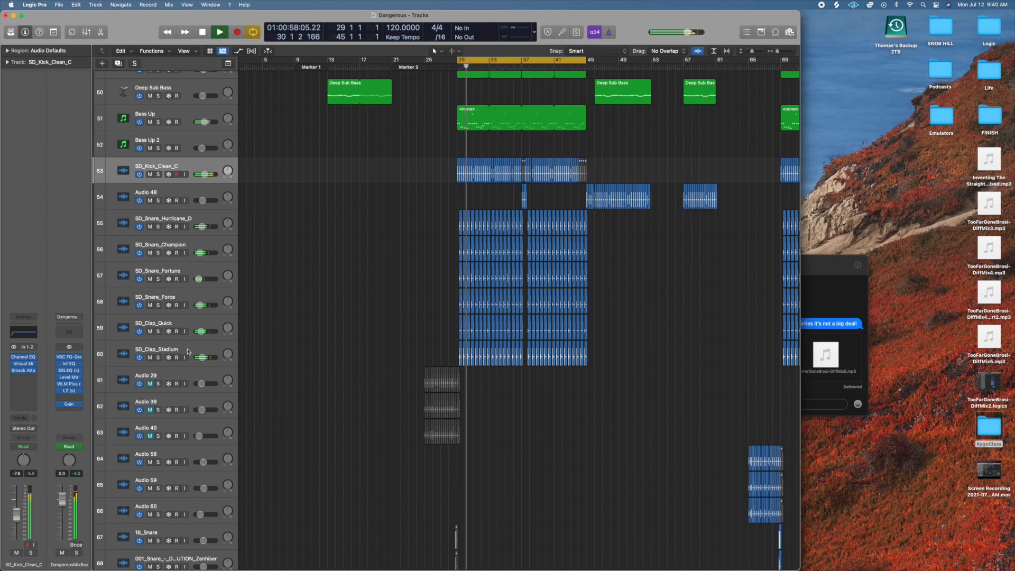
{"action": "left_click_drag", "start_coordinate": [158, 228], "coordinate": [158, 357]}
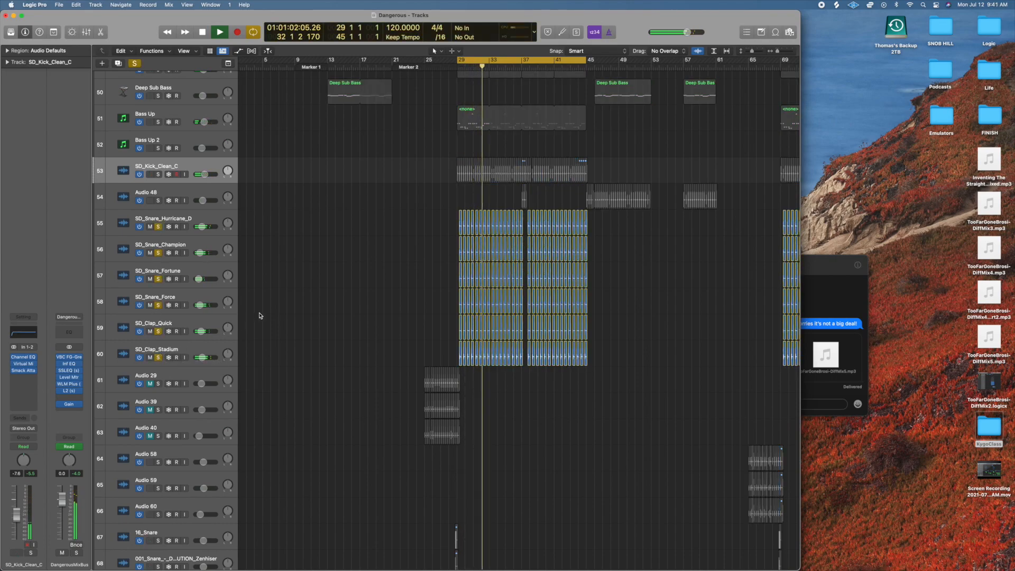
{"action": "key", "text": "space"}
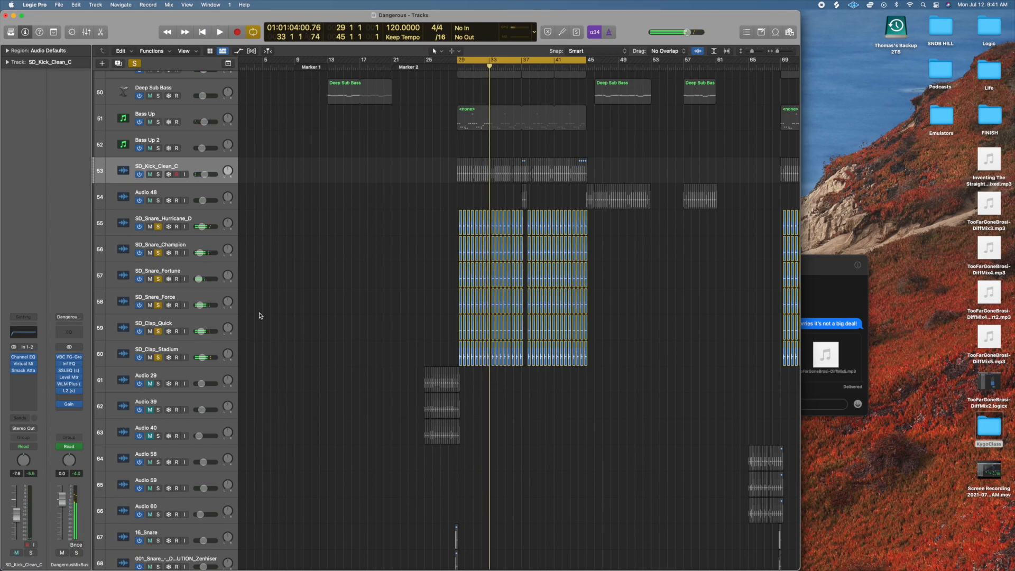
Clear the solos on SD_Snare_Champion through SD_Clap_Stadium and play SD_Snare_Hurricane_D alone.
{"action": "key", "text": "super+Right"}
{"action": "key", "text": "super+Right"}
{"action": "key", "text": "super+Right"}
{"action": "key", "text": "super+Right"}
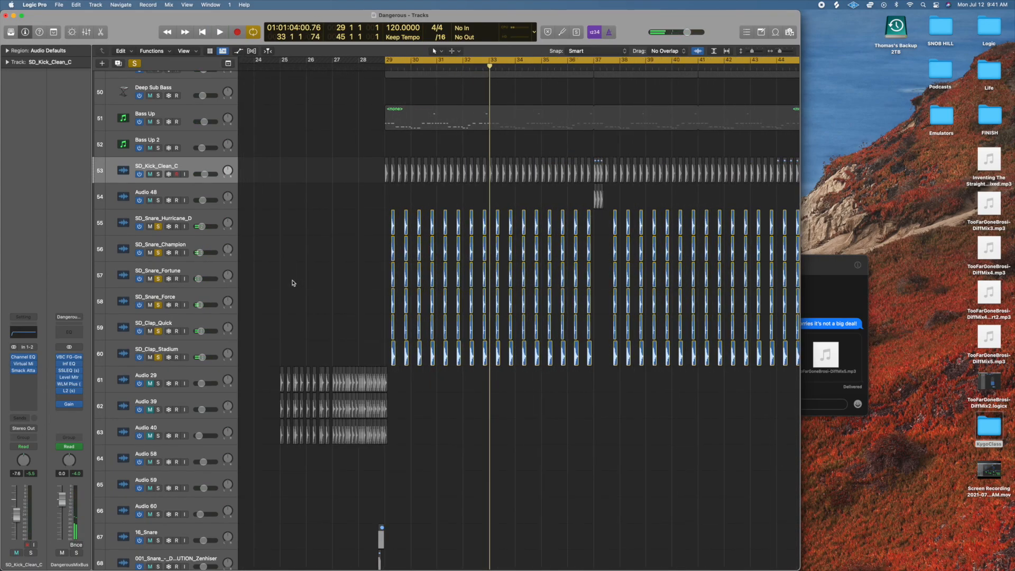
{"action": "scroll", "coordinate": [293, 283], "scroll_direction": "right", "scroll_amount": 3}
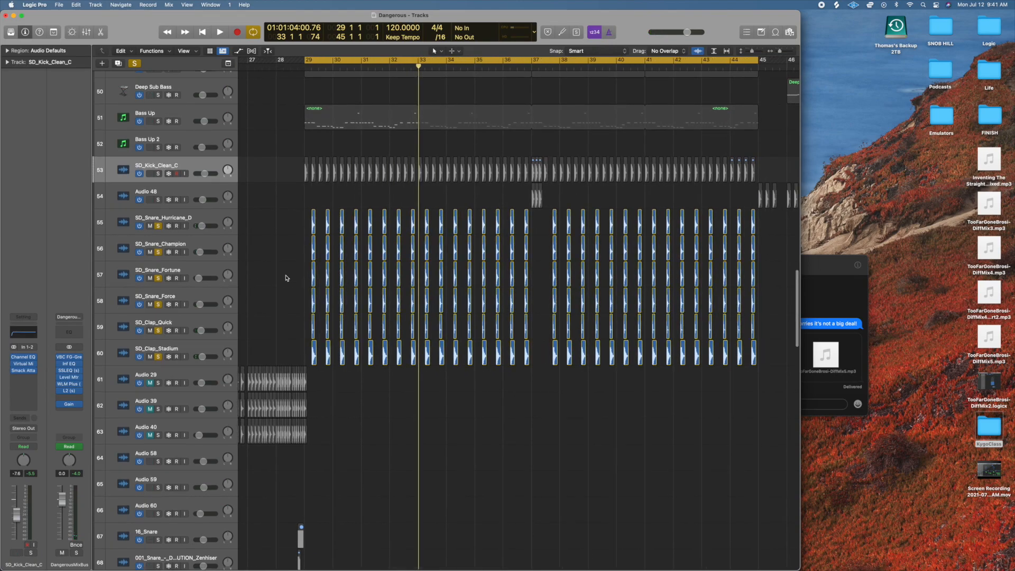
{"action": "left_click_drag", "start_coordinate": [158, 252], "coordinate": [159, 357]}
{"action": "key", "text": "space"}
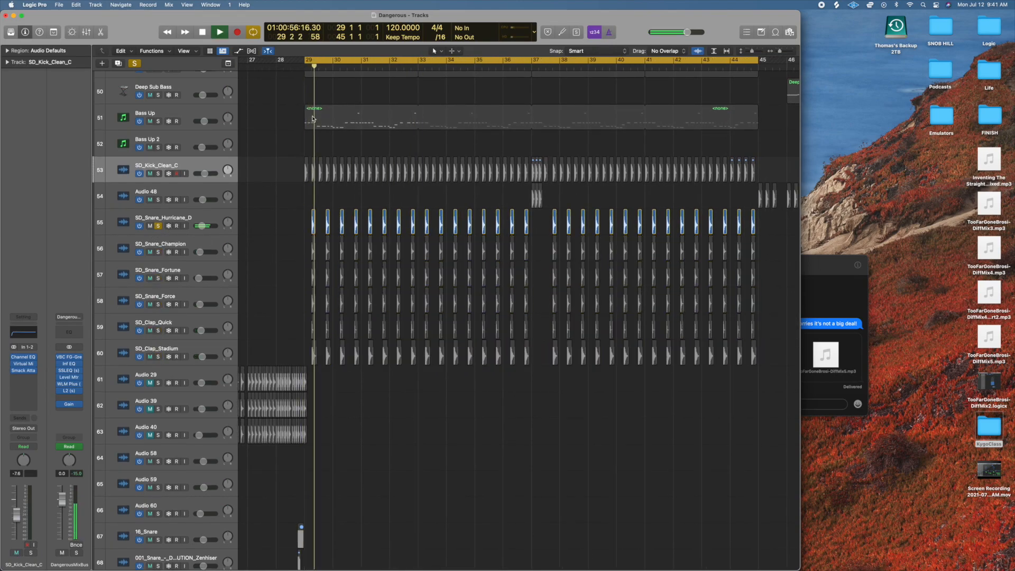
Extend the start of the cycle area to bar 28, replay the soloed snare from there, and stop playback.
{"action": "left_click", "coordinate": [275, 68]}
{"action": "left_click_drag", "start_coordinate": [305, 60], "coordinate": [277, 60]}
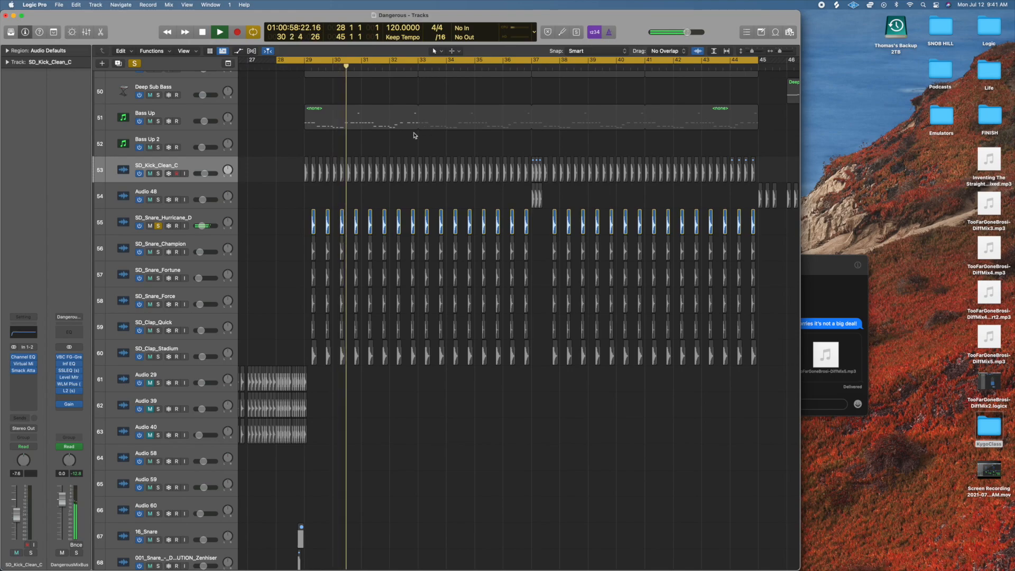
{"action": "key", "text": "space"}
Audition SD_Snare_Champion, SD_Snare_Fortune and SD_Snare_Force one at a time in solo, playing from bar 28.
{"action": "left_click", "coordinate": [159, 226]}
{"action": "left_click", "coordinate": [157, 252]}
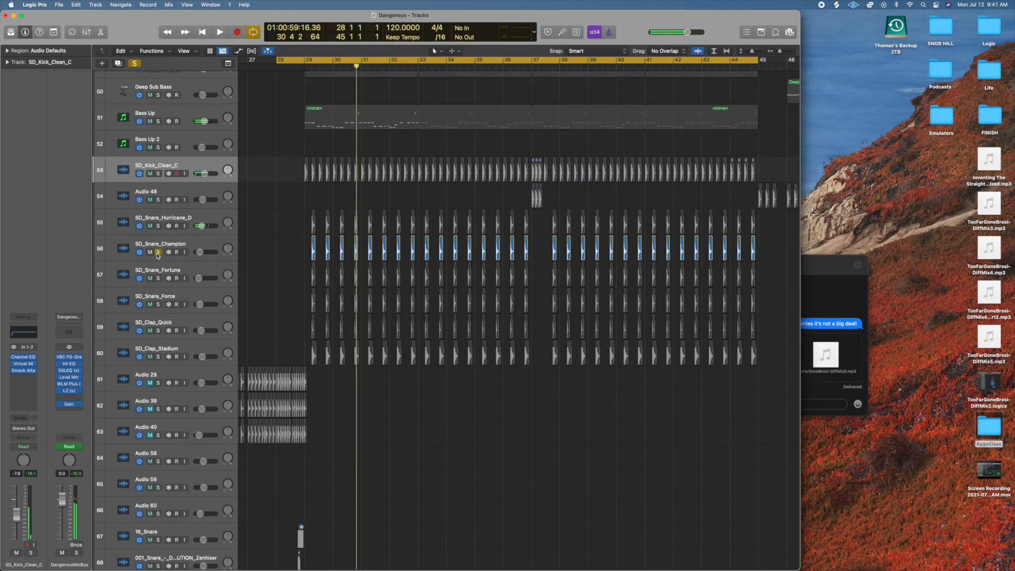
{"action": "left_click", "coordinate": [278, 66]}
{"action": "key", "text": "space"}
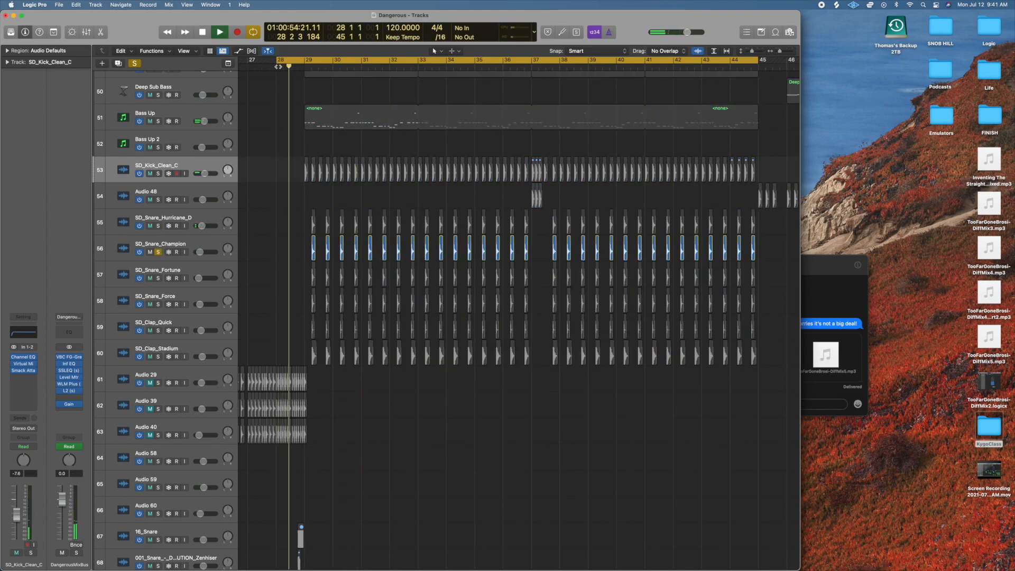
{"action": "left_click", "coordinate": [158, 278], "text": "alt"}
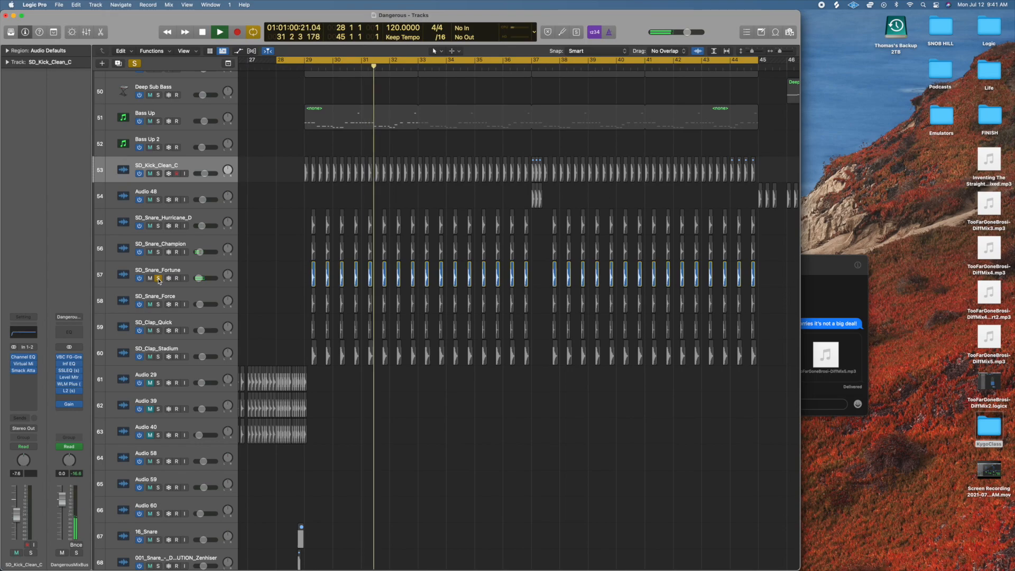
{"action": "left_click", "coordinate": [158, 304], "text": "alt"}
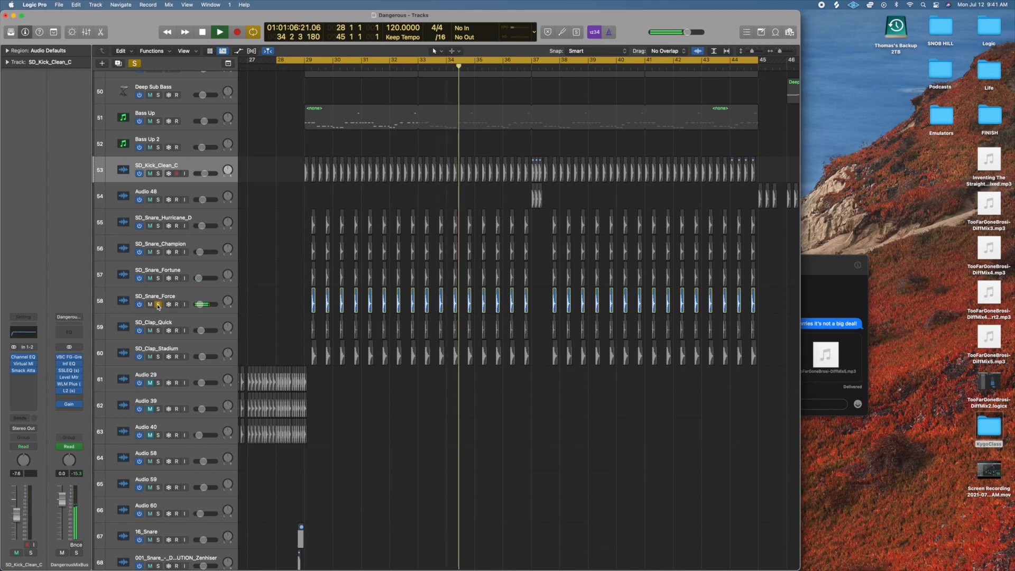
Select the SD_Snare_Force track, audition SD_Clap_Quick and SD_Clap_Stadium in solo one after the other, and stop playback.
{"action": "scroll", "coordinate": [160, 312], "scroll_direction": "up", "scroll_amount": 3}
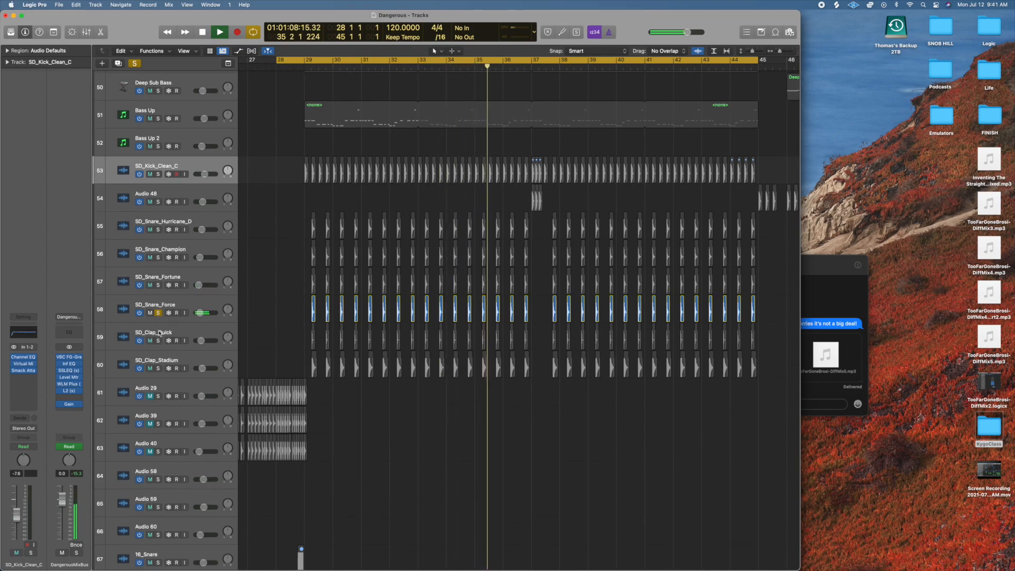
{"action": "left_click", "coordinate": [160, 335]}
{"action": "left_click", "coordinate": [158, 357], "text": "alt"}
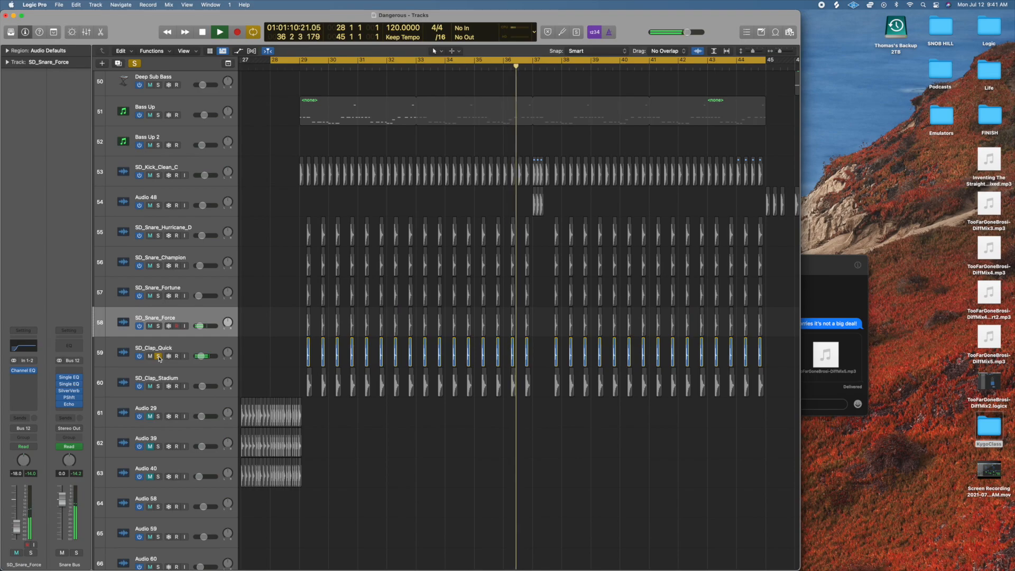
{"action": "left_click", "coordinate": [158, 388], "text": "alt"}
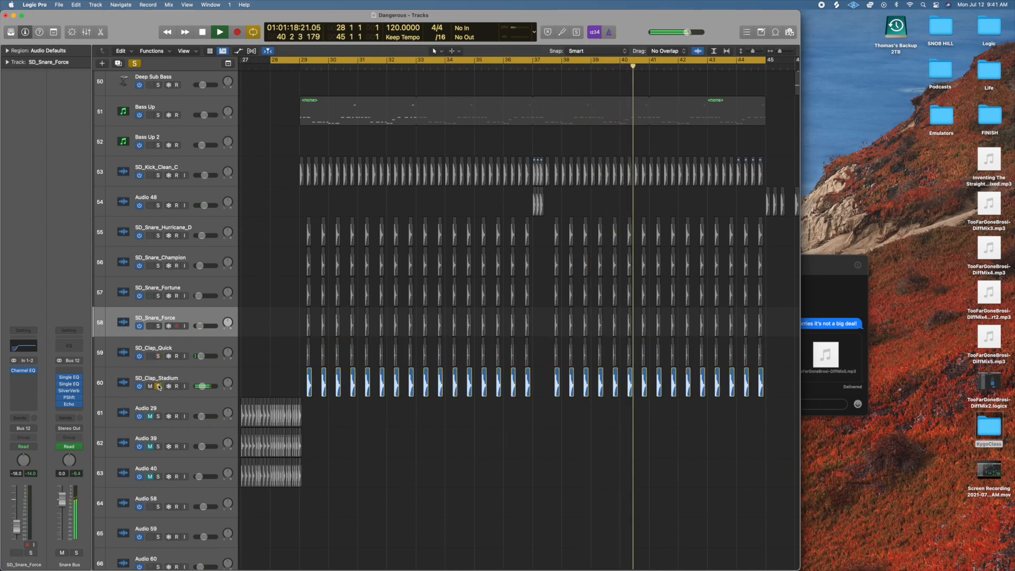
{"action": "key", "text": "space"}
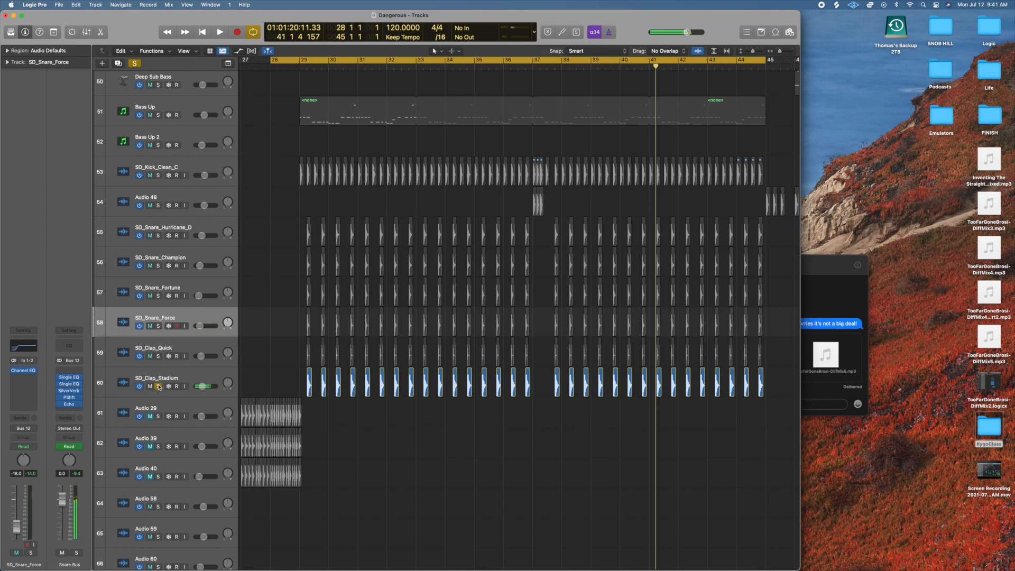
Clear the SD_Clap_Stadium solo, start playback from bar 28, and solo SD_Snare_Hurricane_D through SD_Clap_Stadium together.
{"action": "left_click", "coordinate": [158, 387]}
{"action": "key", "text": "space"}
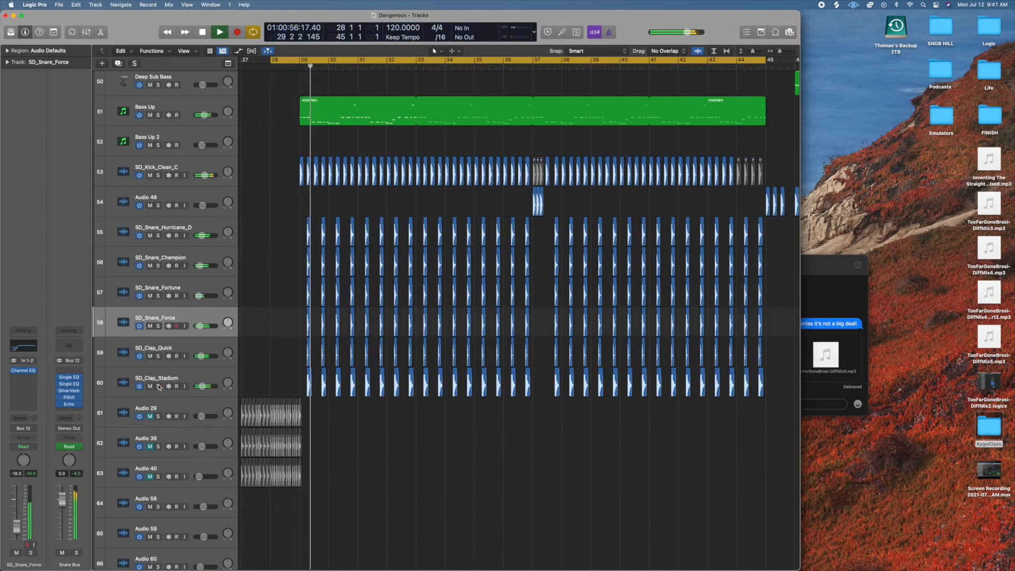
{"action": "left_click_drag", "start_coordinate": [158, 387], "coordinate": [159, 236]}
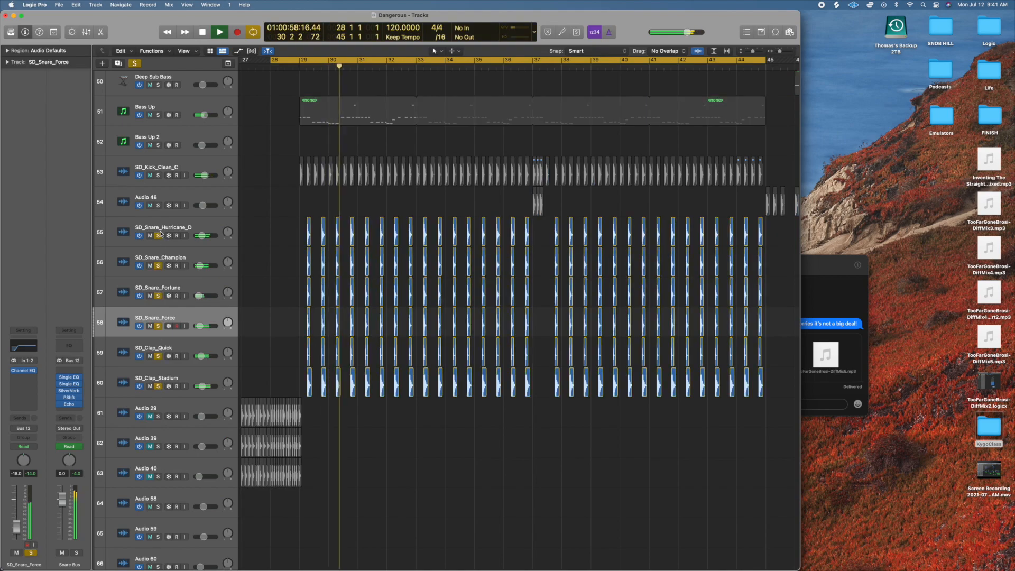
Add SD_Kick_Clean_C, BA Analog Sub 1 and Bass Up to the soloed snares during playback, stop, and clear all solos.
{"action": "left_click", "coordinate": [158, 176]}
{"action": "scroll", "coordinate": [161, 159], "scroll_direction": "up", "scroll_amount": 5}
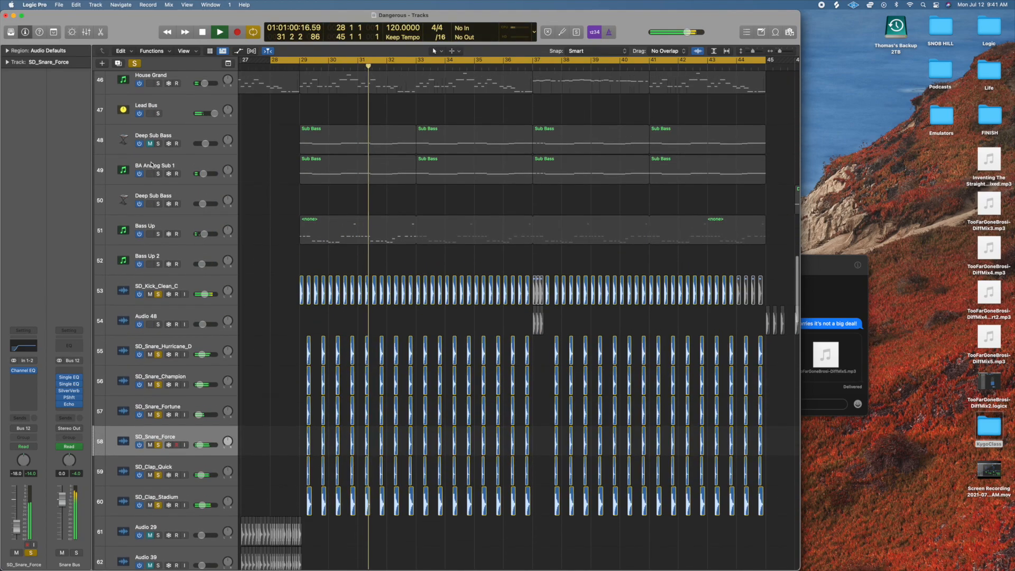
{"action": "left_click", "coordinate": [158, 174]}
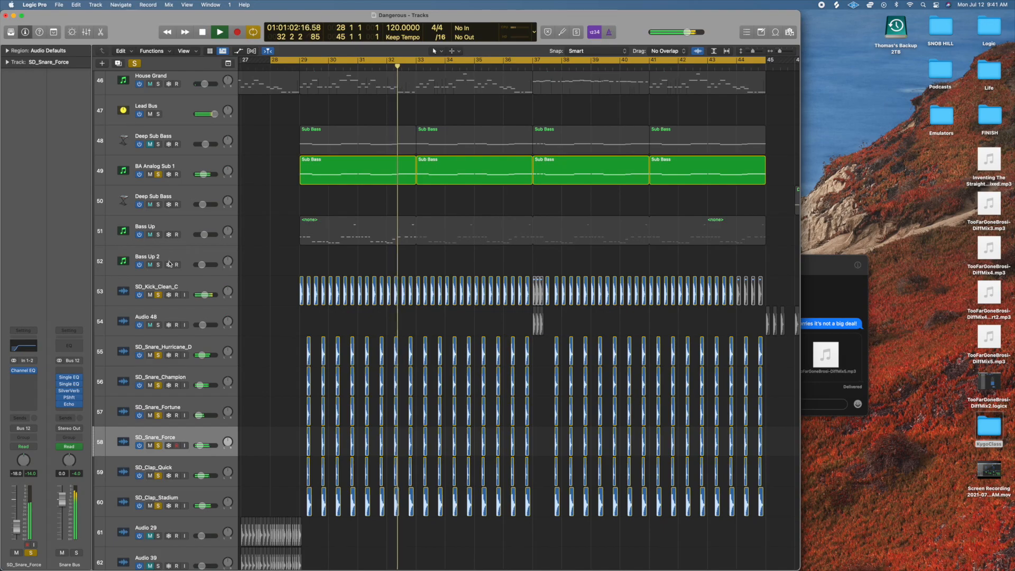
{"action": "left_click", "coordinate": [158, 235]}
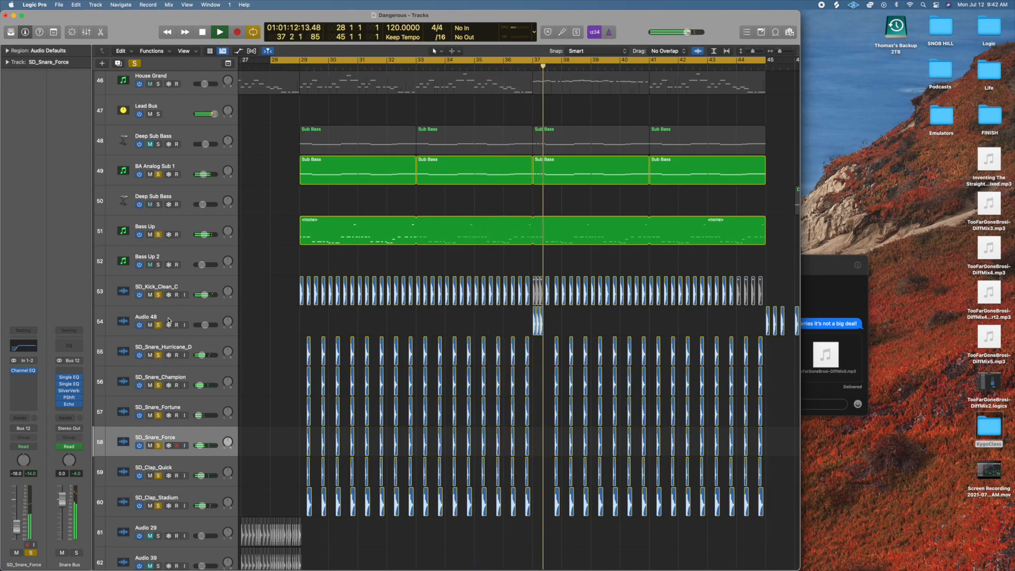
{"action": "key", "text": "space"}
{"action": "left_click", "coordinate": [134, 63]}
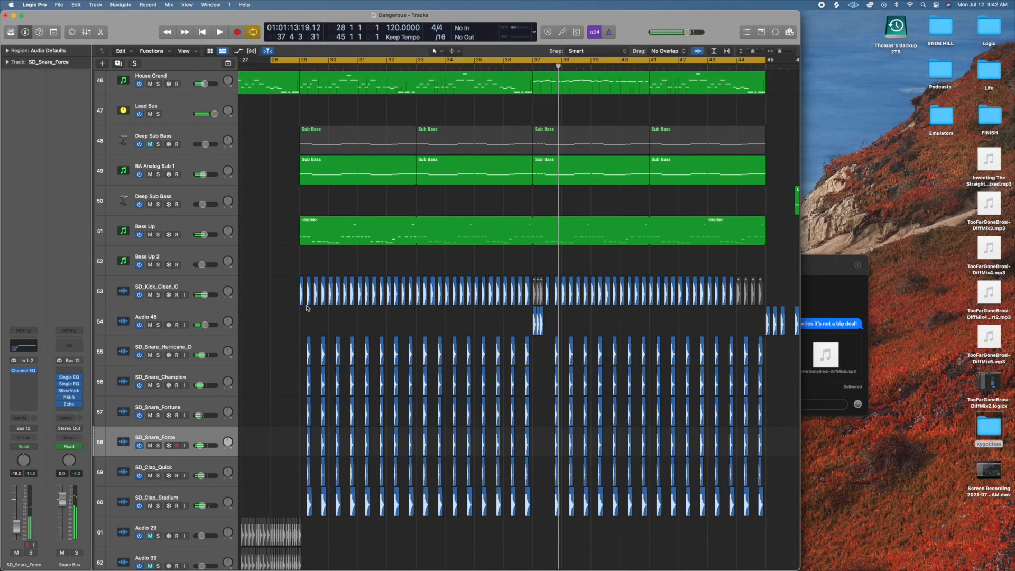
Examine the muted Audio 29, 39 and 40 tracks, the snare fill tracks, and the percussion tracks from Brooklyn to Ibiza.
{"action": "scroll", "coordinate": [302, 312], "scroll_direction": "down", "scroll_amount": 3}
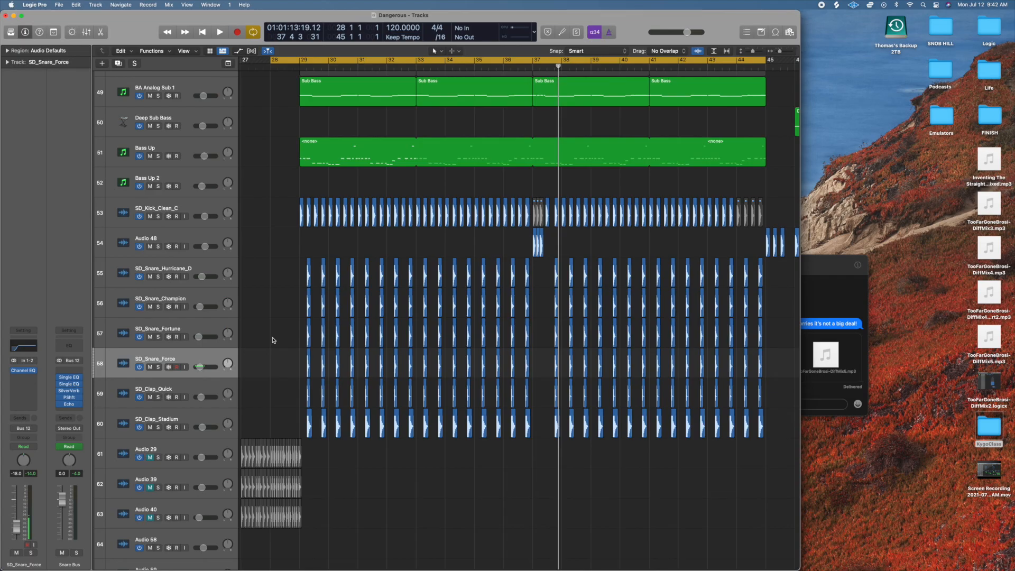
{"action": "scroll", "coordinate": [274, 339], "scroll_direction": "down", "scroll_amount": 2}
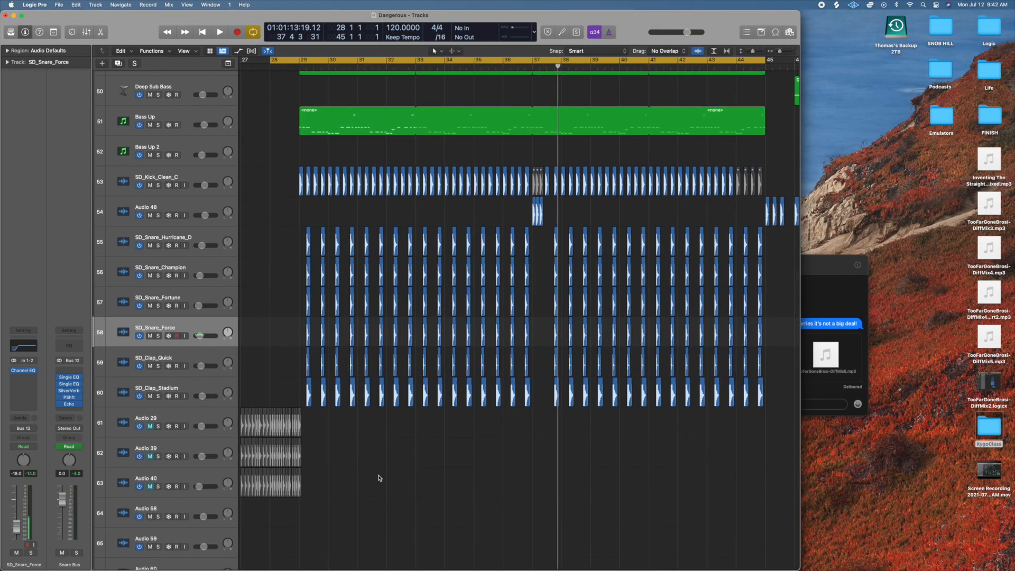
{"action": "scroll", "coordinate": [379, 478], "scroll_direction": "down", "scroll_amount": 3}
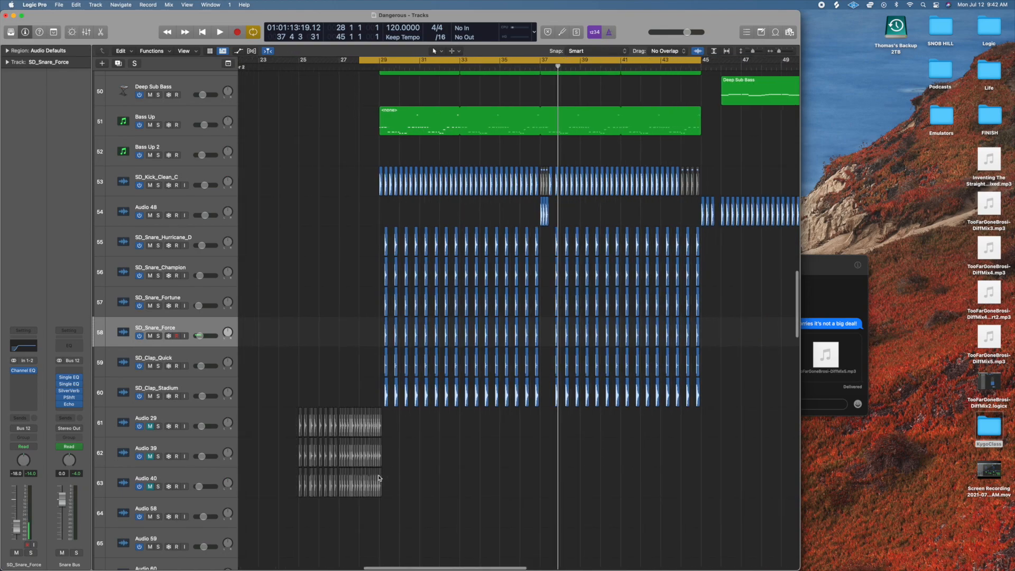
{"action": "scroll", "coordinate": [379, 478], "scroll_direction": "down", "scroll_amount": 4}
{"action": "scroll", "coordinate": [379, 478], "scroll_direction": "down", "scroll_amount": 1}
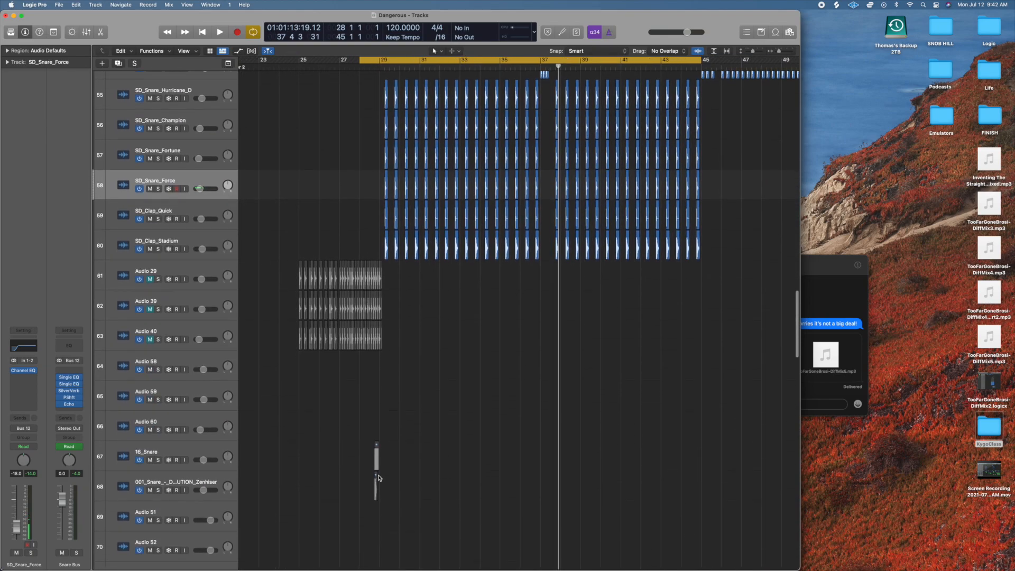
{"action": "scroll", "coordinate": [410, 455], "scroll_direction": "up", "scroll_amount": 2}
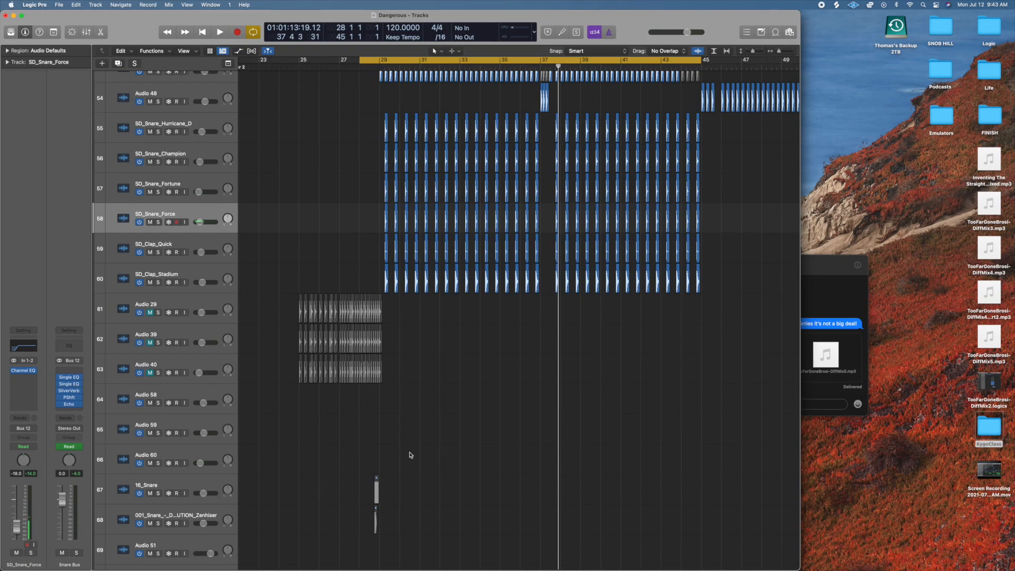
{"action": "scroll", "coordinate": [410, 454], "scroll_direction": "down", "scroll_amount": 3}
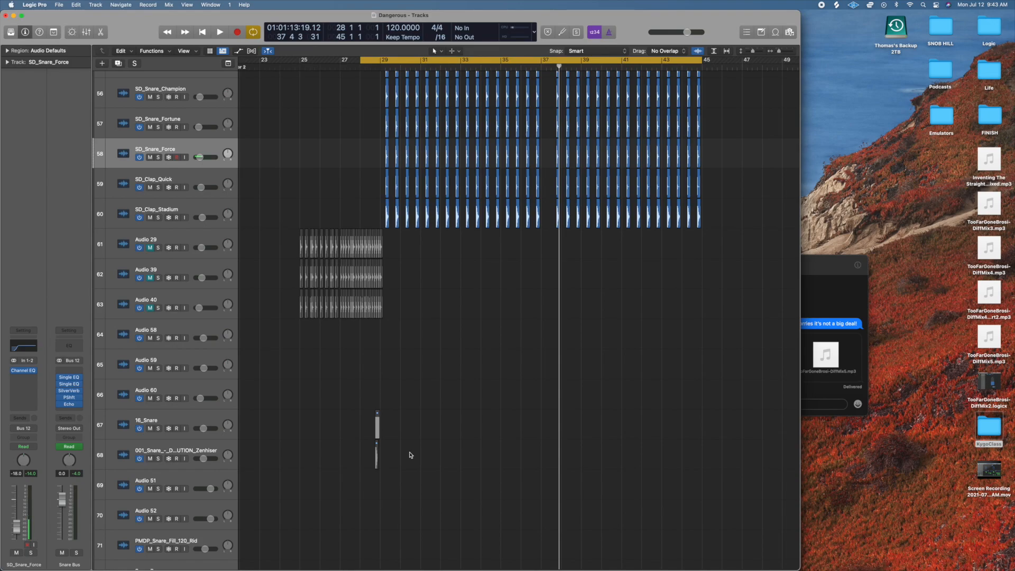
{"action": "scroll", "coordinate": [411, 455], "scroll_direction": "down", "scroll_amount": 10}
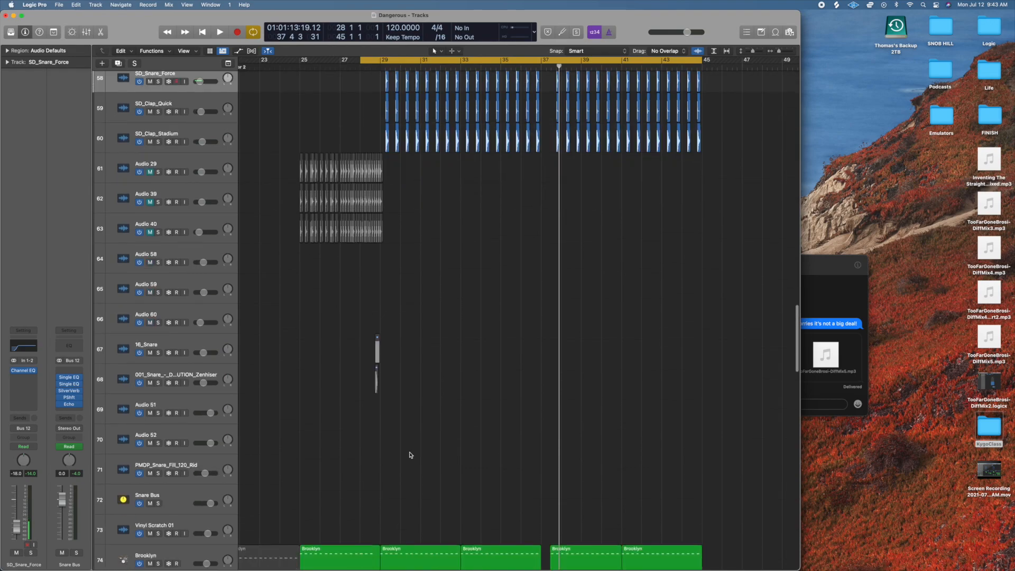
{"action": "scroll", "coordinate": [364, 380], "scroll_direction": "down", "scroll_amount": 3}
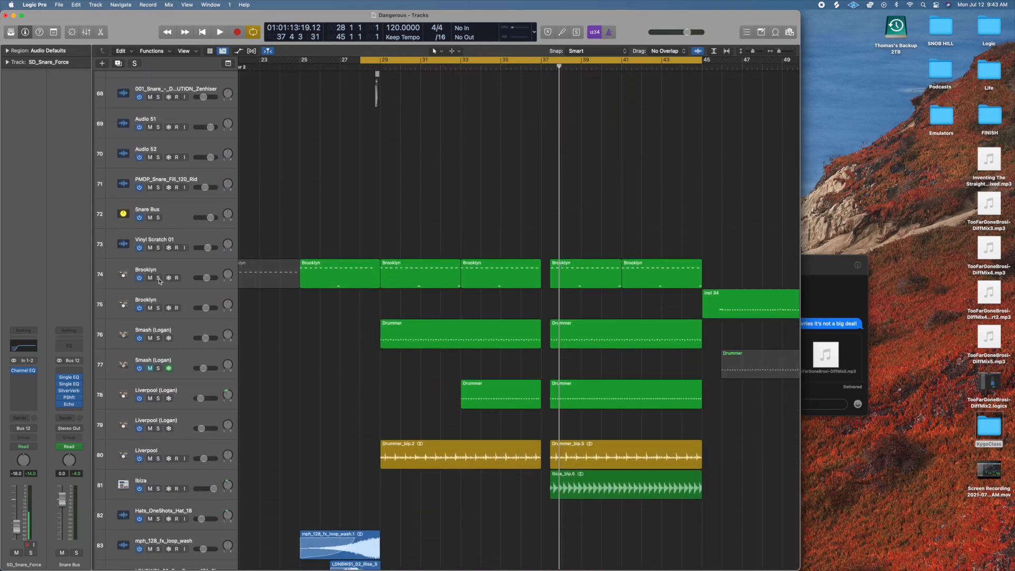
Audition the Brooklyn percussion on track 74 in solo and stop playback.
{"action": "left_click", "coordinate": [158, 278]}
{"action": "key", "text": "space"}
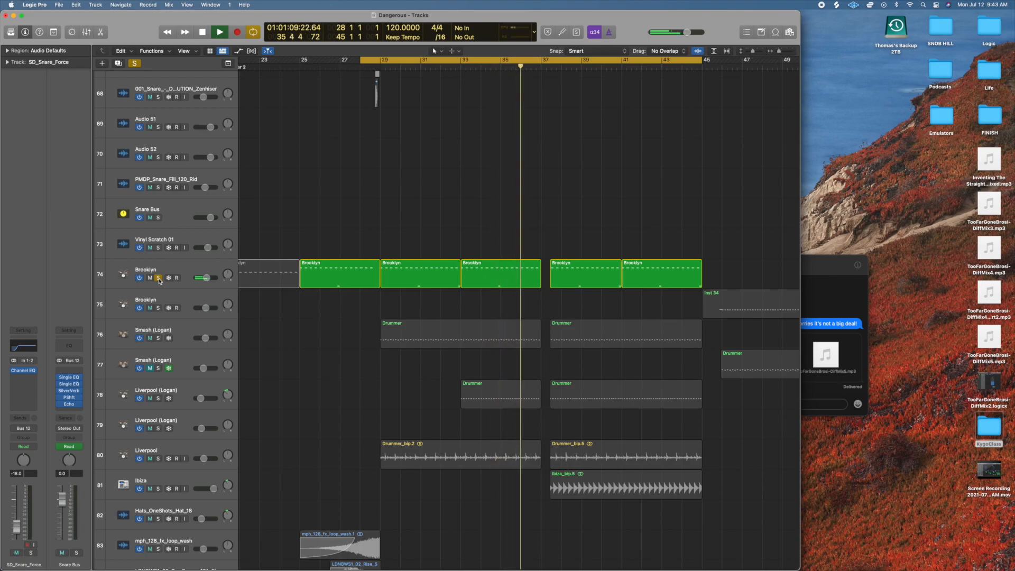
{"action": "key", "text": "space"}
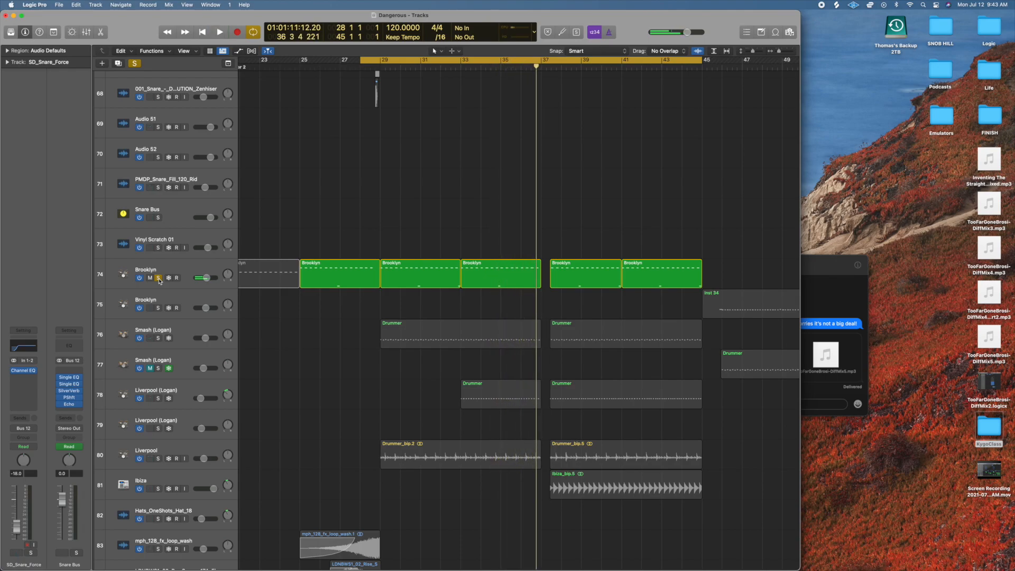
Solo the Brooklyn track 74 and Smash (Logan) track 76 together and play them.
{"action": "left_click", "coordinate": [158, 278]}
{"action": "left_click", "coordinate": [158, 338]}
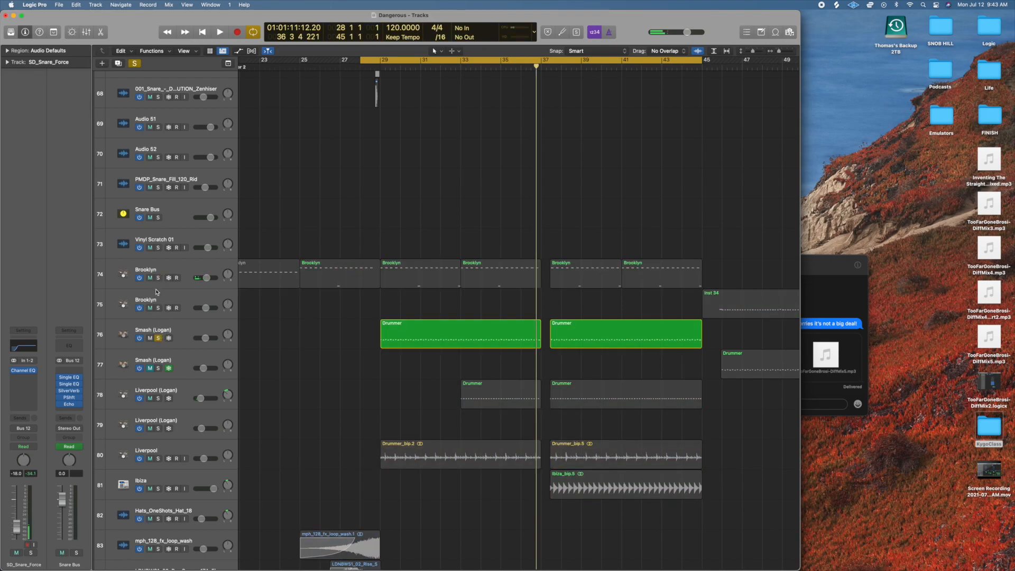
{"action": "left_click", "coordinate": [158, 278]}
{"action": "key", "text": "space"}
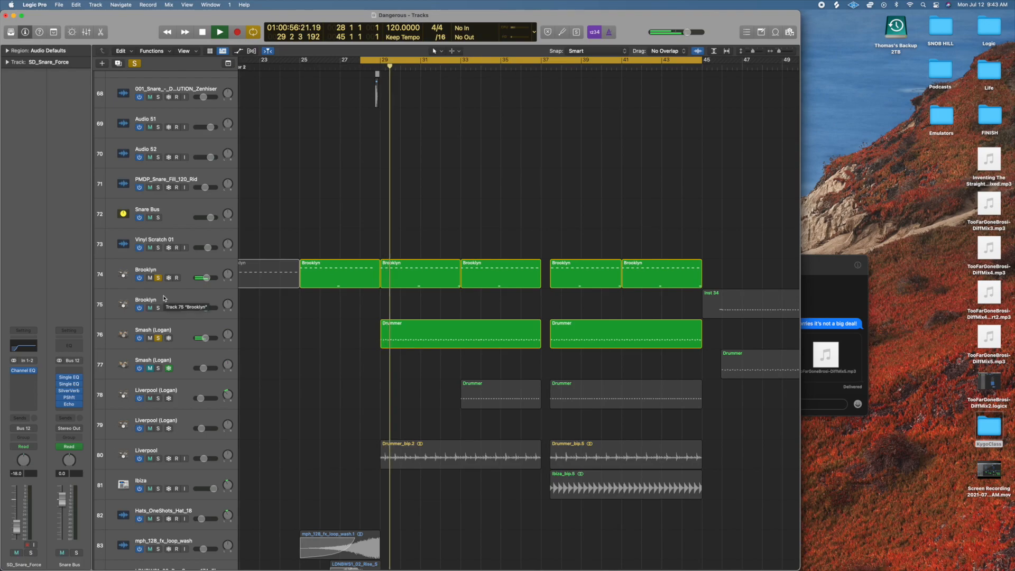
Examine the Smash (Logan) Drummer region at bar 29 in the Piano Roll during playback, stop, clear the solos, and close the editor.
{"action": "double_click", "coordinate": [394, 342]}
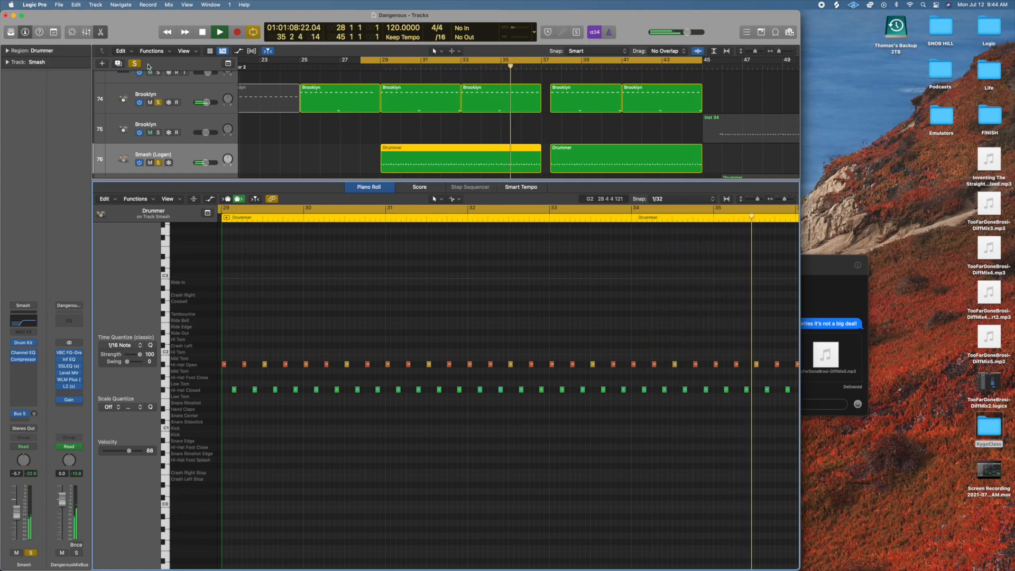
{"action": "key", "text": "space"}
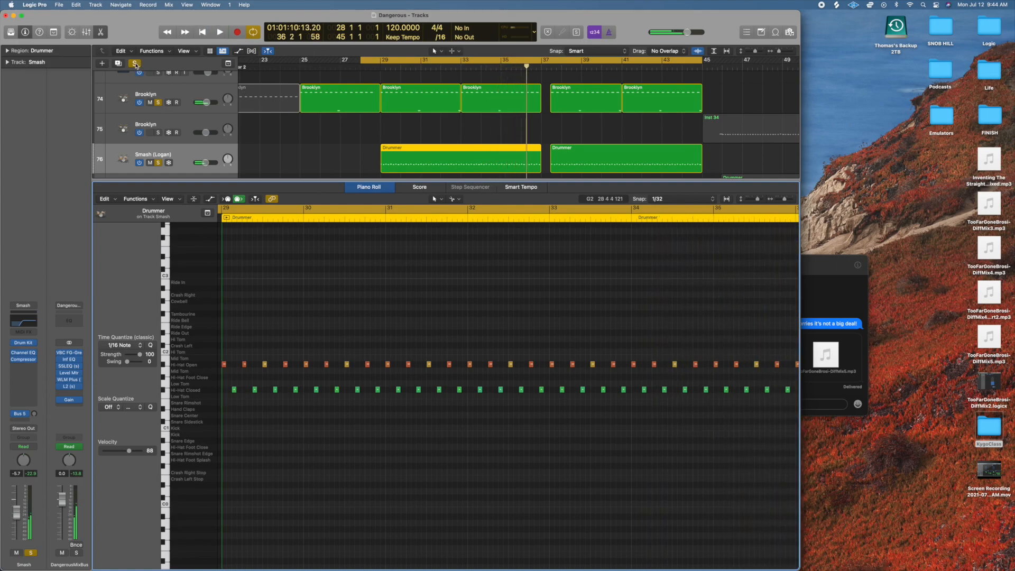
{"action": "left_click", "coordinate": [134, 62]}
{"action": "left_click", "coordinate": [102, 32]}
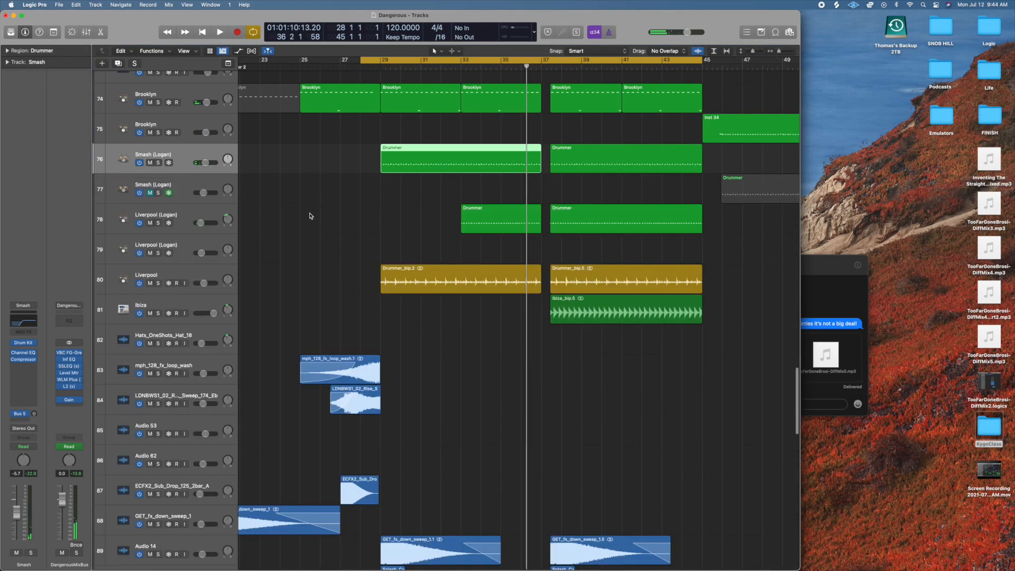
Solo Brooklyn track 74, Smash (Logan) track 76 and Liverpool (Logan) track 78, play them from just before bar 33, and stop.
{"action": "left_click", "coordinate": [158, 149]}
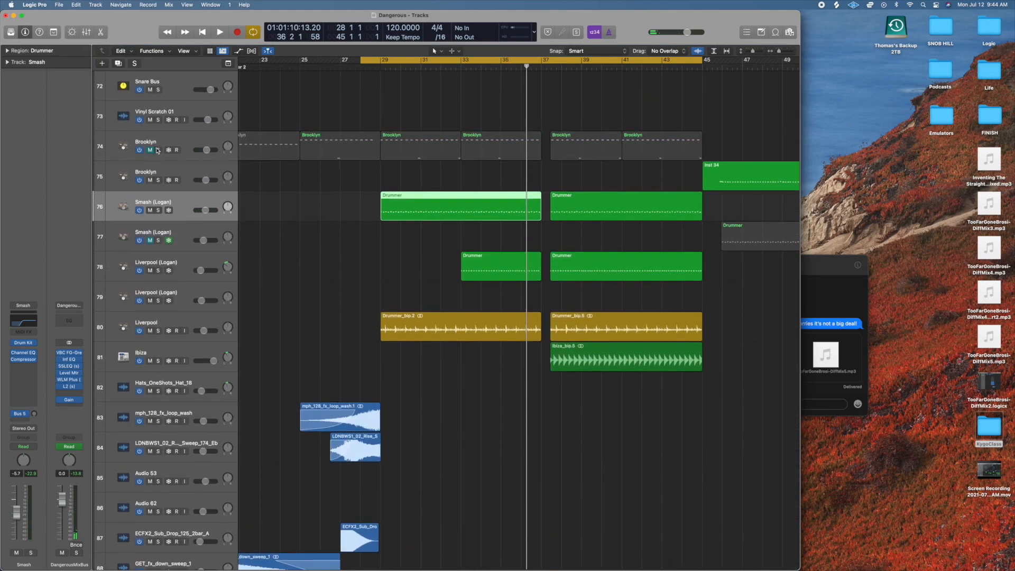
{"action": "left_click", "coordinate": [159, 211]}
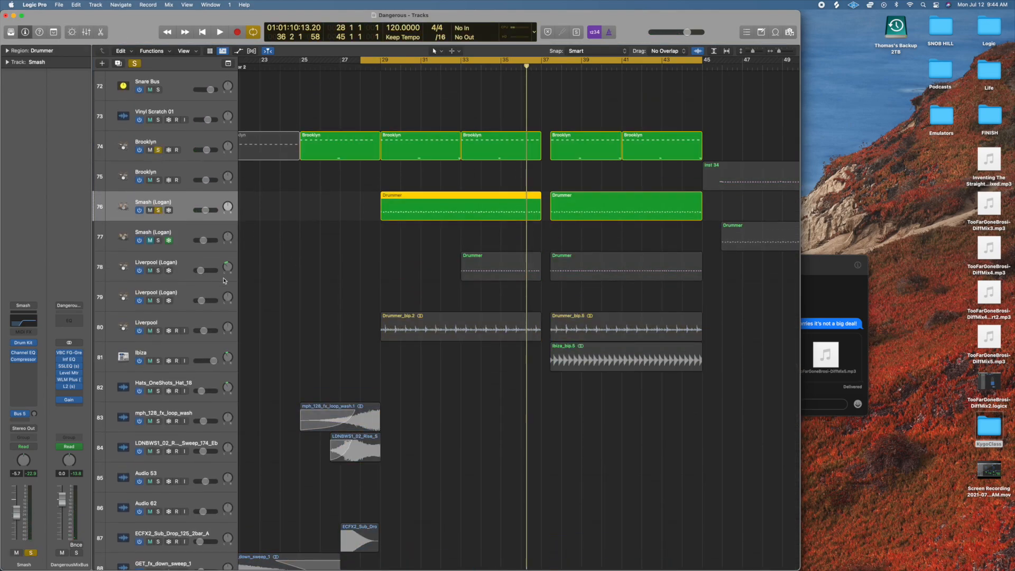
{"action": "left_click", "coordinate": [158, 271]}
{"action": "double_click", "coordinate": [454, 69]}
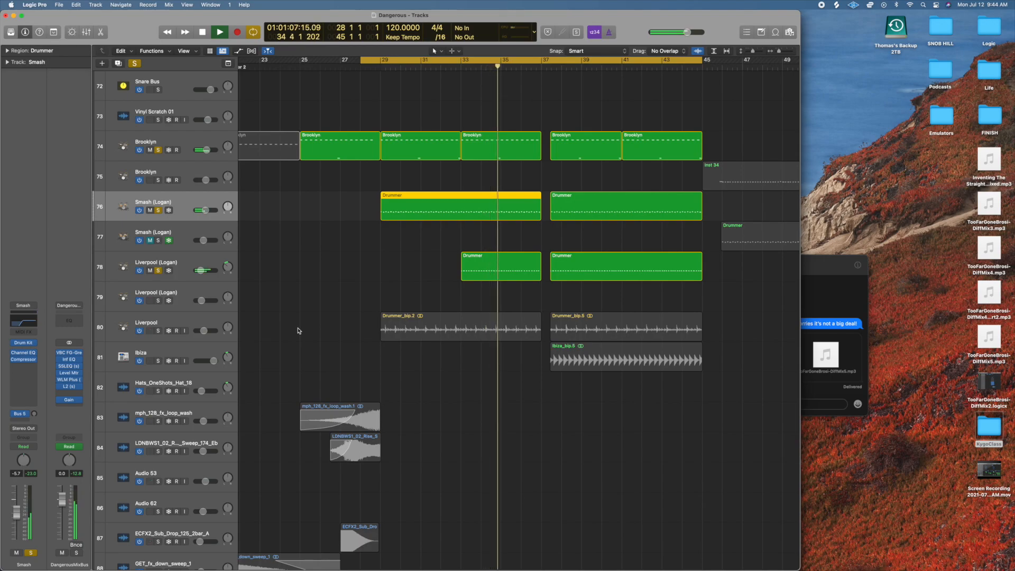
{"action": "key", "text": "space"}
Clear all solos, play the full mix from bar 28 while viewing the percussion tracks, and stop playback.
{"action": "scroll", "coordinate": [384, 246], "scroll_direction": "up", "scroll_amount": 4}
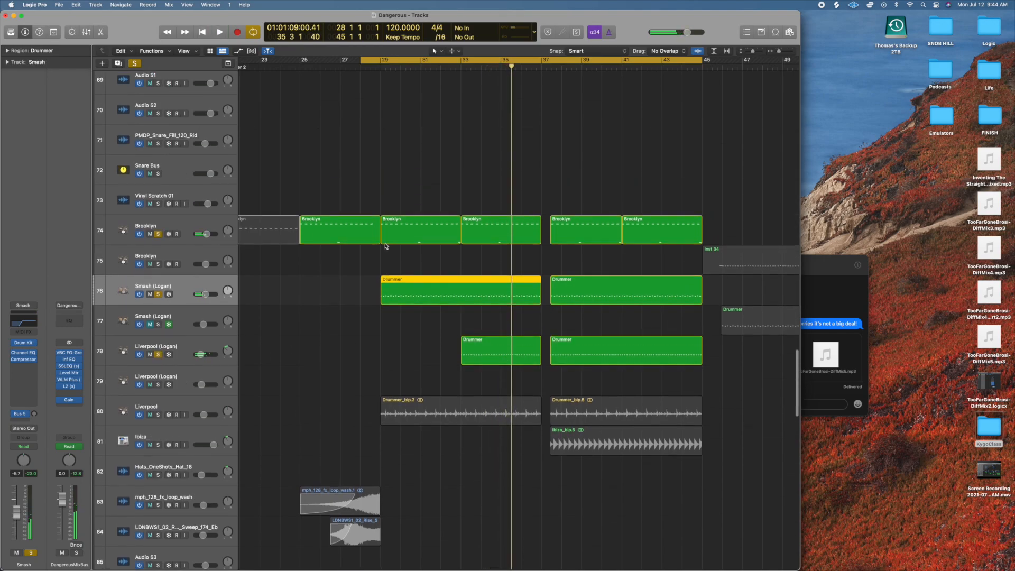
{"action": "key", "text": "super+Left"}
{"action": "key", "text": "super+Left"}
{"action": "key", "text": "super+Left"}
{"action": "scroll", "coordinate": [384, 246], "scroll_direction": "up", "scroll_amount": 20}
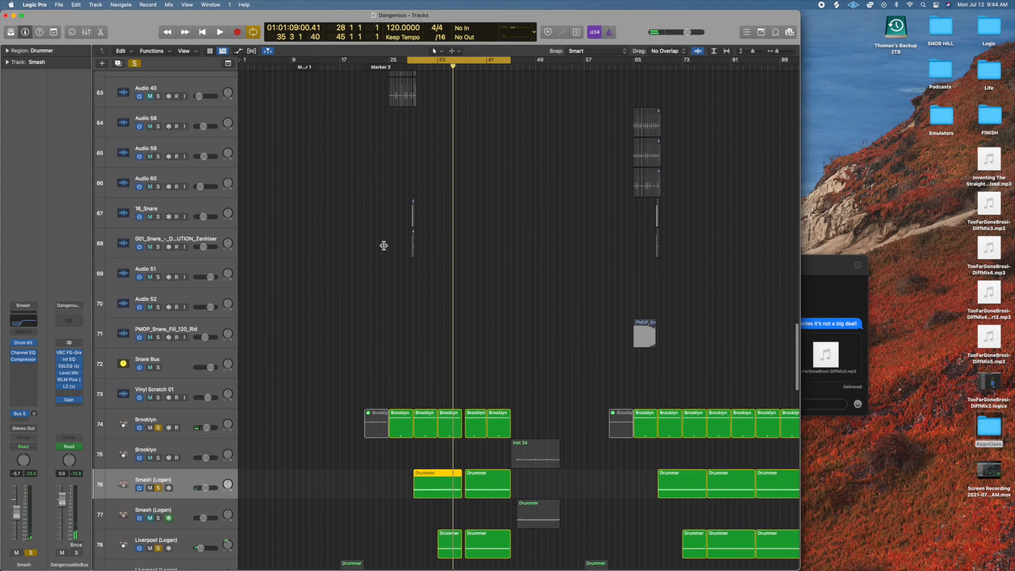
{"action": "left_click", "coordinate": [408, 67]}
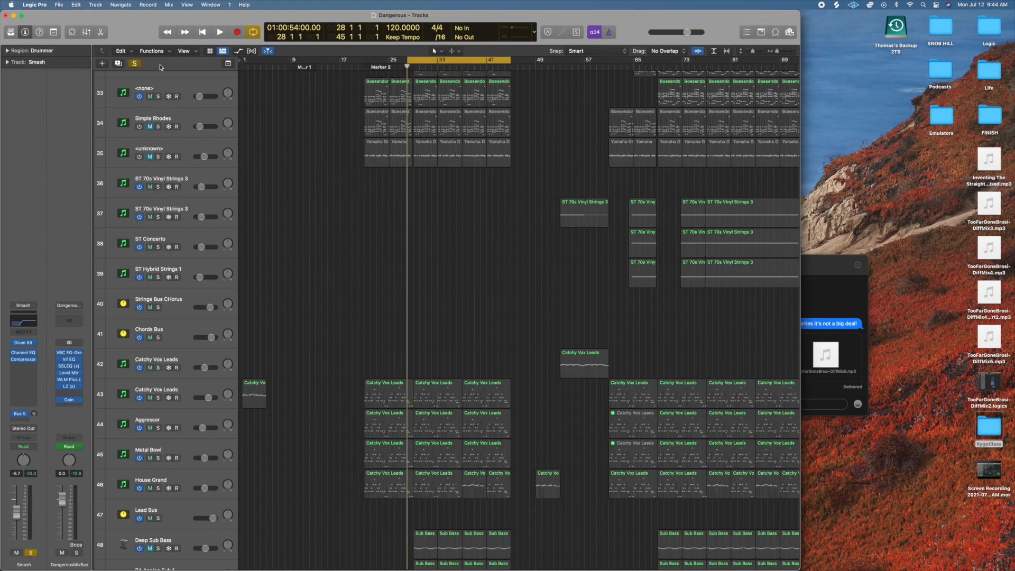
{"action": "left_click", "coordinate": [134, 63]}
{"action": "key", "text": "space"}
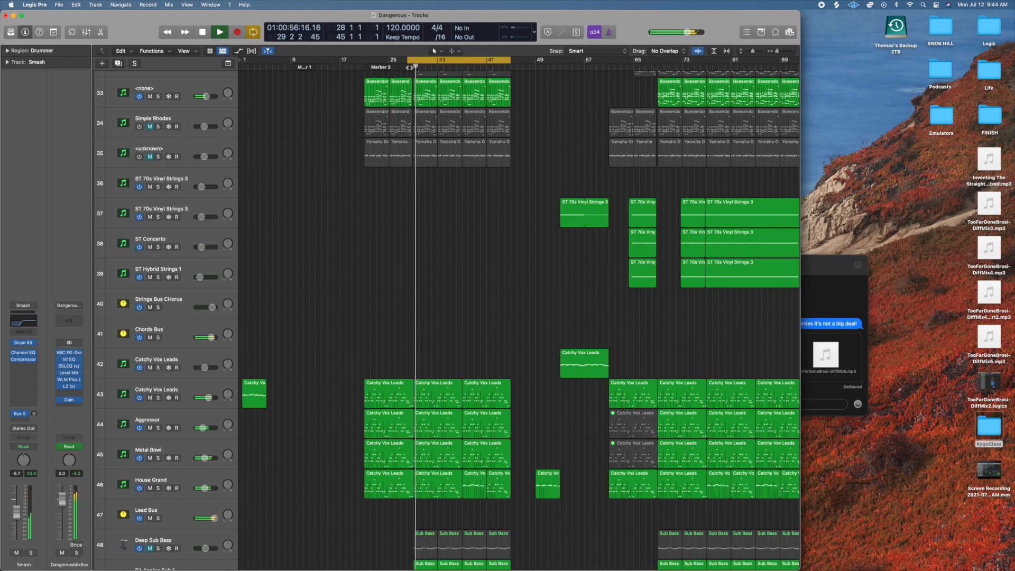
{"action": "scroll", "coordinate": [406, 263], "scroll_direction": "down", "scroll_amount": 20}
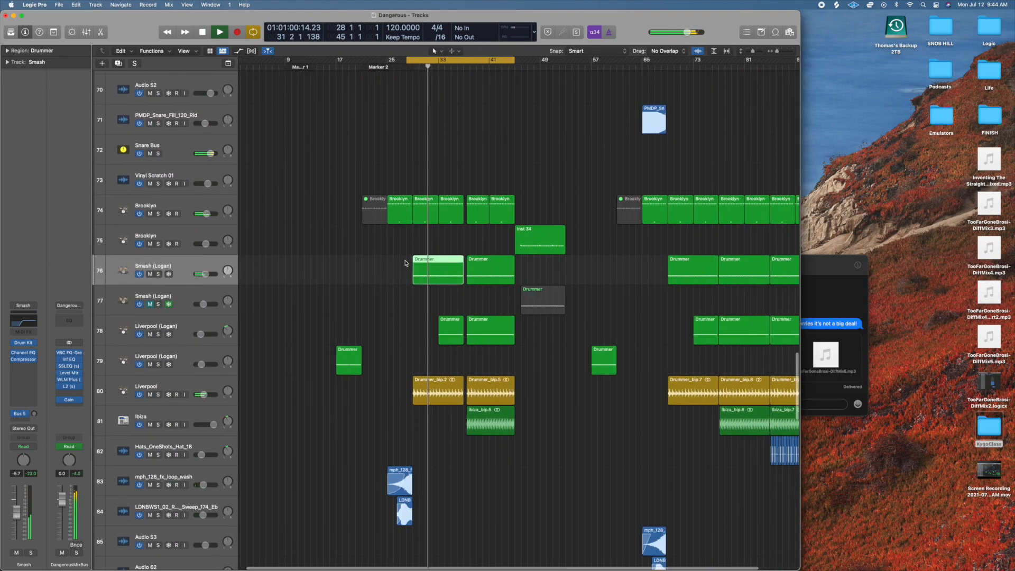
{"action": "scroll", "coordinate": [405, 263], "scroll_direction": "up", "scroll_amount": 5}
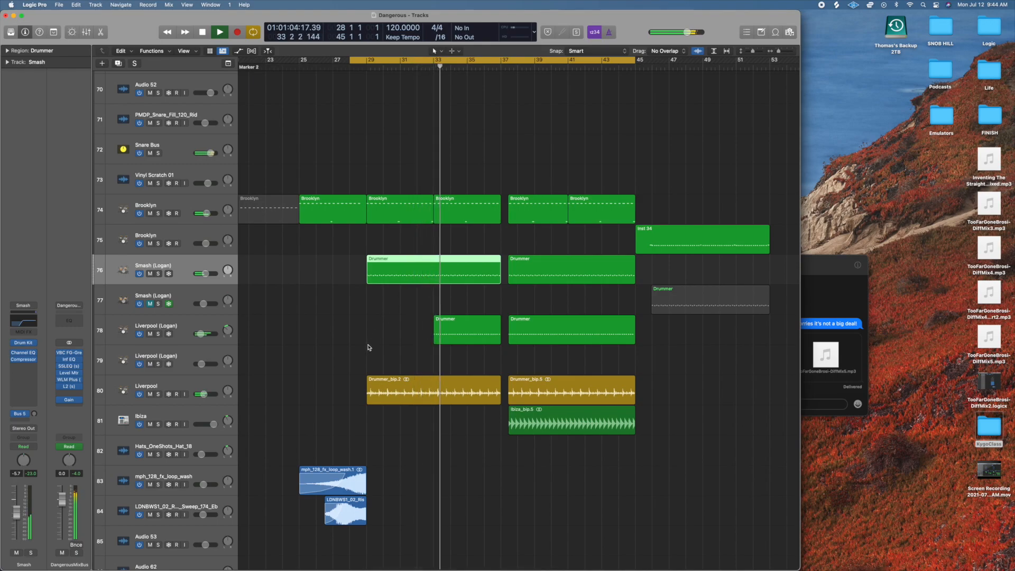
{"action": "key", "text": "space"}
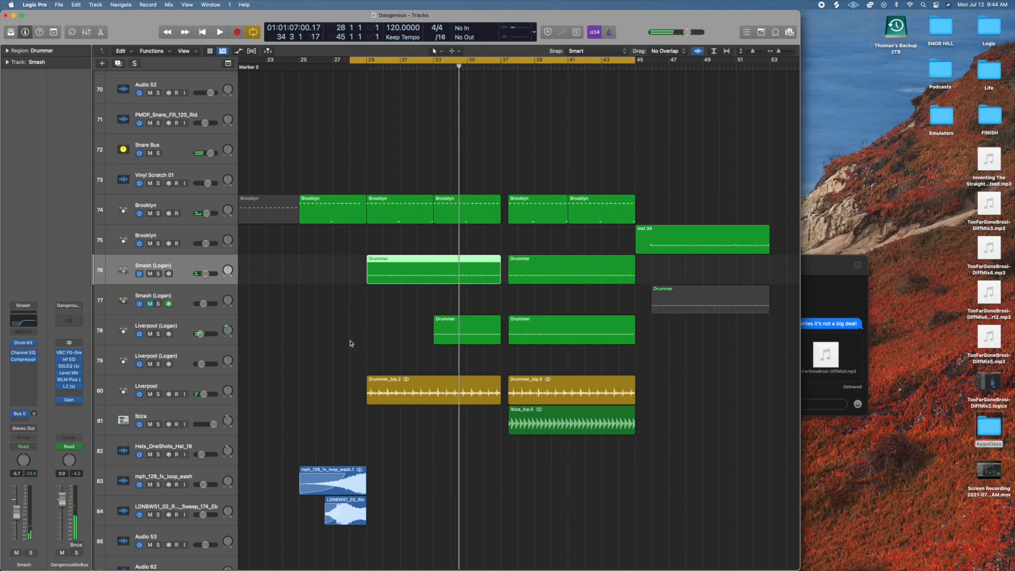
Select the Liverpool (Logan) track 78 and the Ibiza_bip.5 region, audition Ibiza in solo from about bar 37, stop, and clear the solo.
{"action": "left_click", "coordinate": [208, 322]}
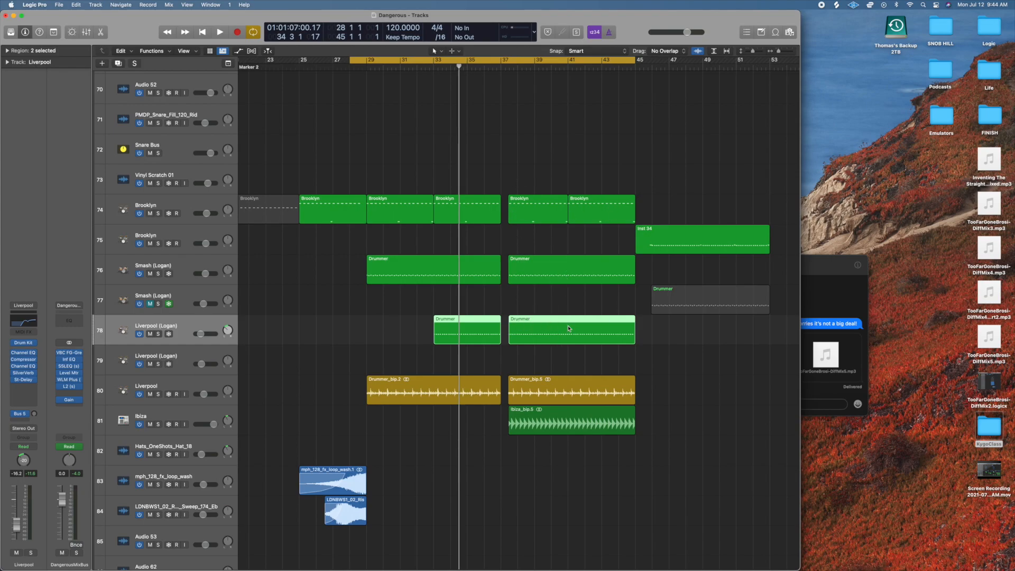
{"action": "left_click", "coordinate": [533, 427]}
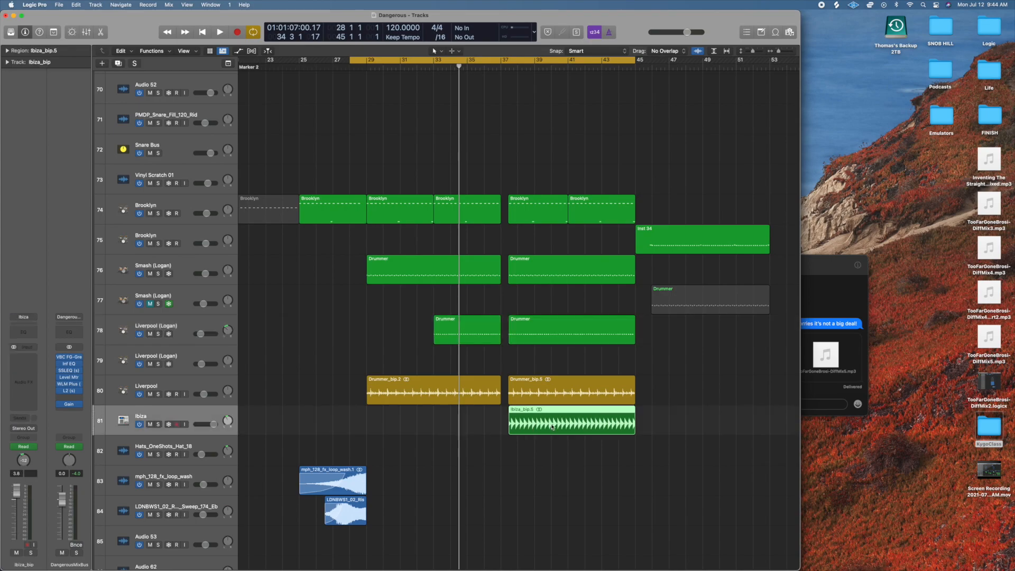
{"action": "left_click", "coordinate": [159, 426]}
{"action": "double_click", "coordinate": [508, 69]}
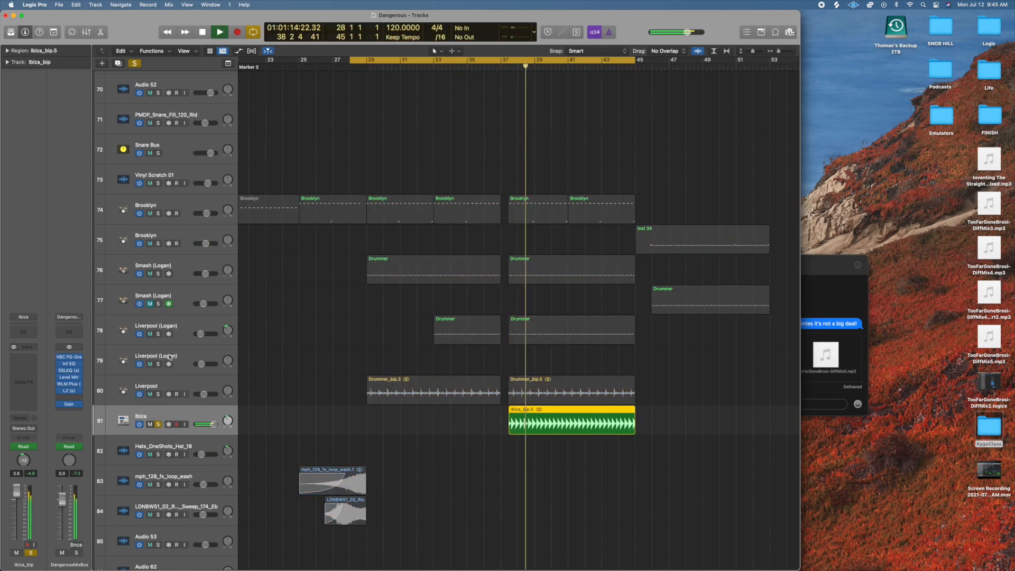
{"action": "key", "text": "space"}
{"action": "left_click", "coordinate": [159, 426]}
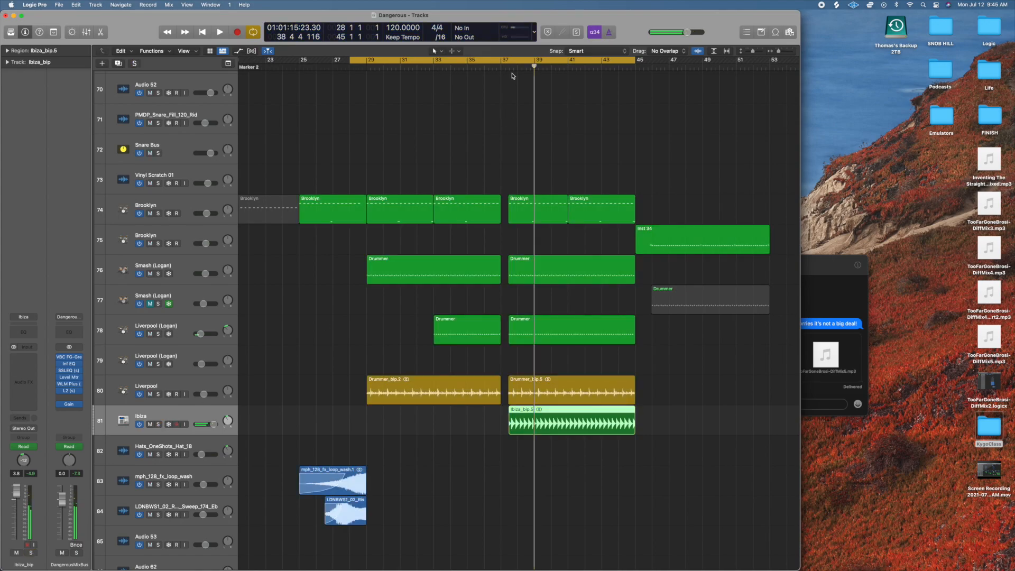
Play the full mix from bar 37 with the Ibiza track included, and stop playback.
{"action": "double_click", "coordinate": [501, 65]}
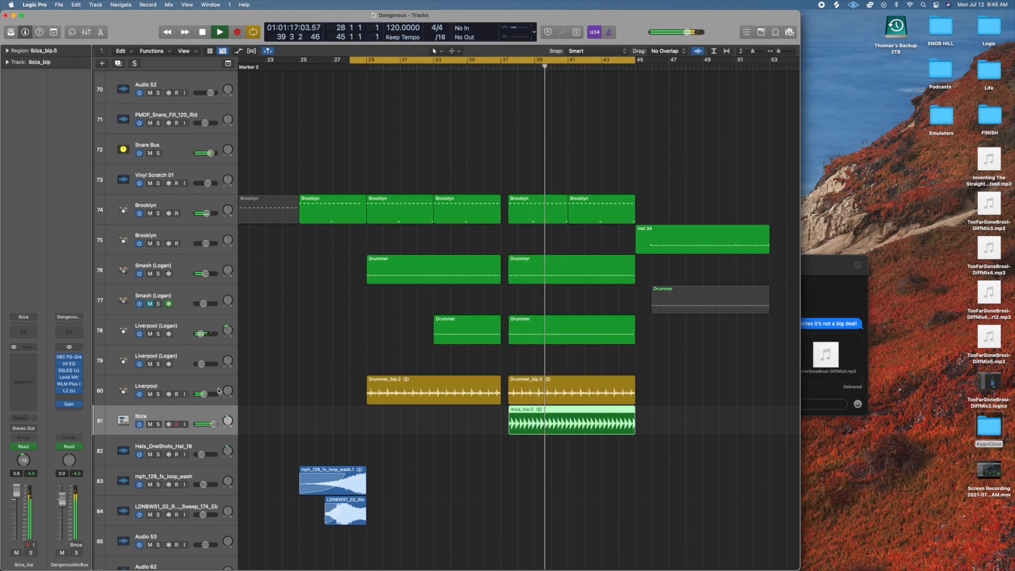
{"action": "key", "text": "space"}
{"action": "scroll", "coordinate": [200, 425], "scroll_direction": "up", "scroll_amount": 2}
{"action": "scroll", "coordinate": [310, 452], "scroll_direction": "down", "scroll_amount": 1}
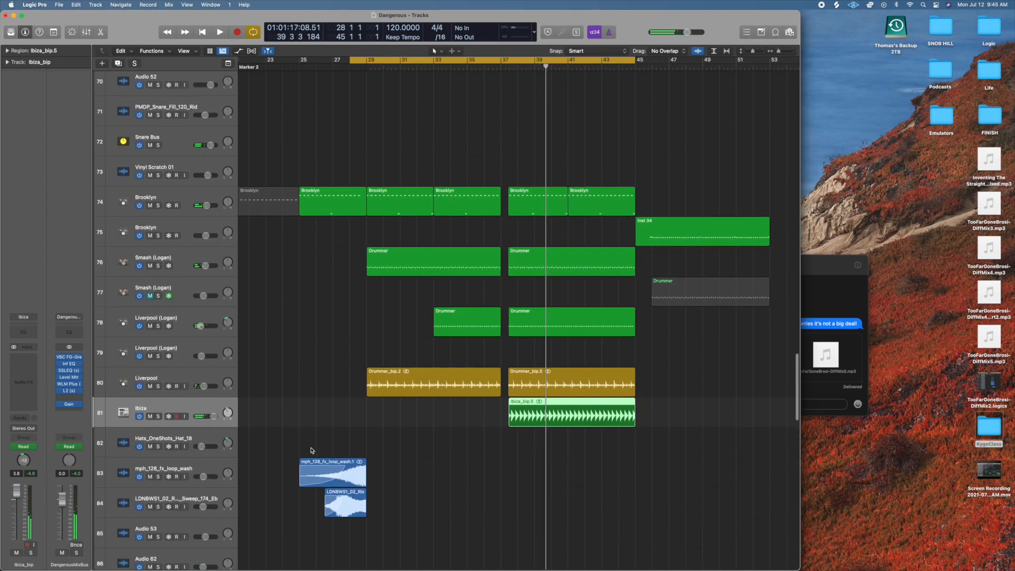
Mute Ibiza track 81, play the mix from bar 35 without it, and stop playback.
{"action": "left_click", "coordinate": [150, 417]}
{"action": "double_click", "coordinate": [466, 70]}
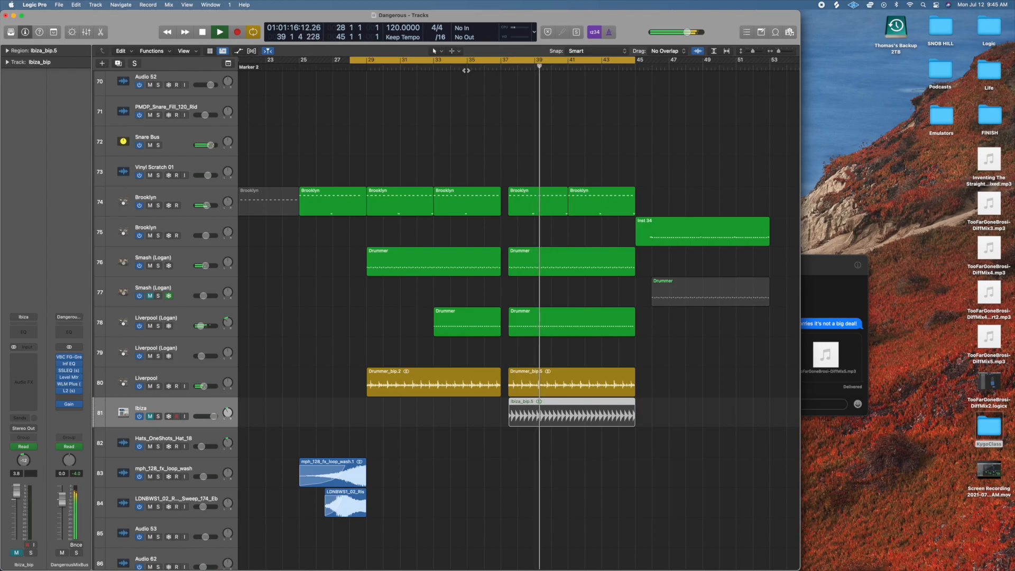
{"action": "key", "text": "space"}
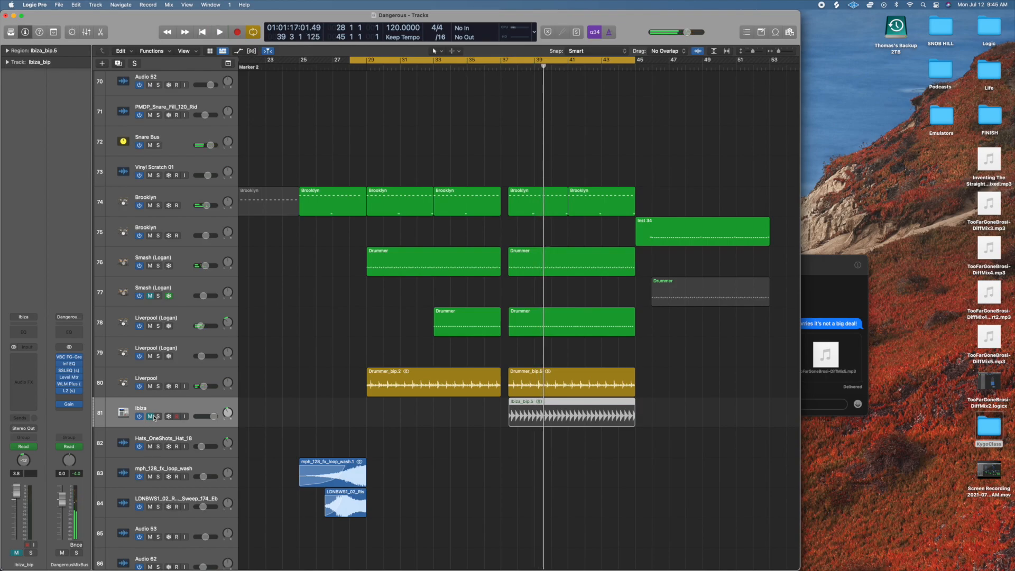
Unmute Ibiza track 81, play the mix from about bar 36 to compare, and stop playback.
{"action": "left_click", "coordinate": [150, 416]}
{"action": "key", "text": "space"}
{"action": "left_click", "coordinate": [492, 68]}
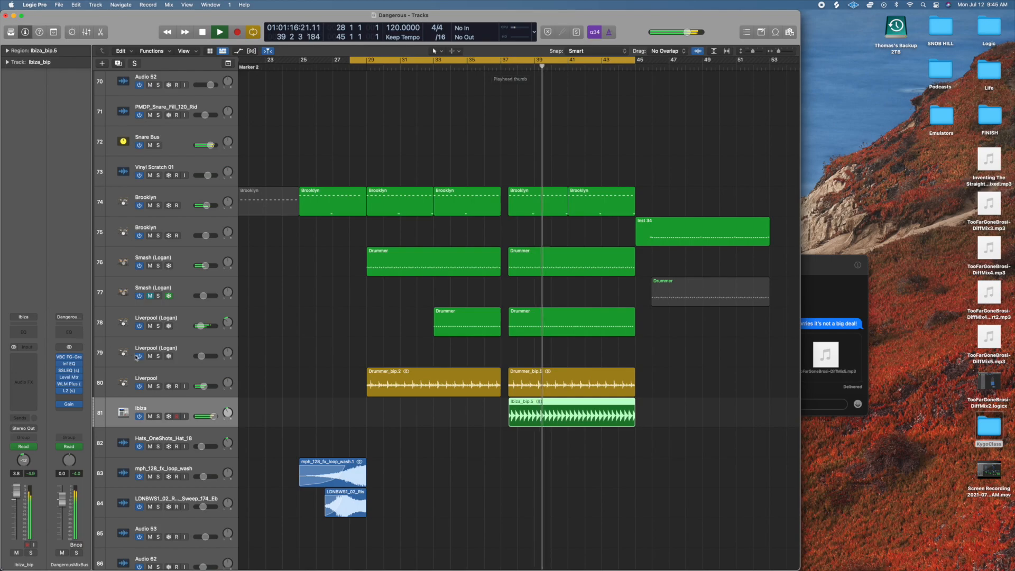
{"action": "key", "text": "space"}
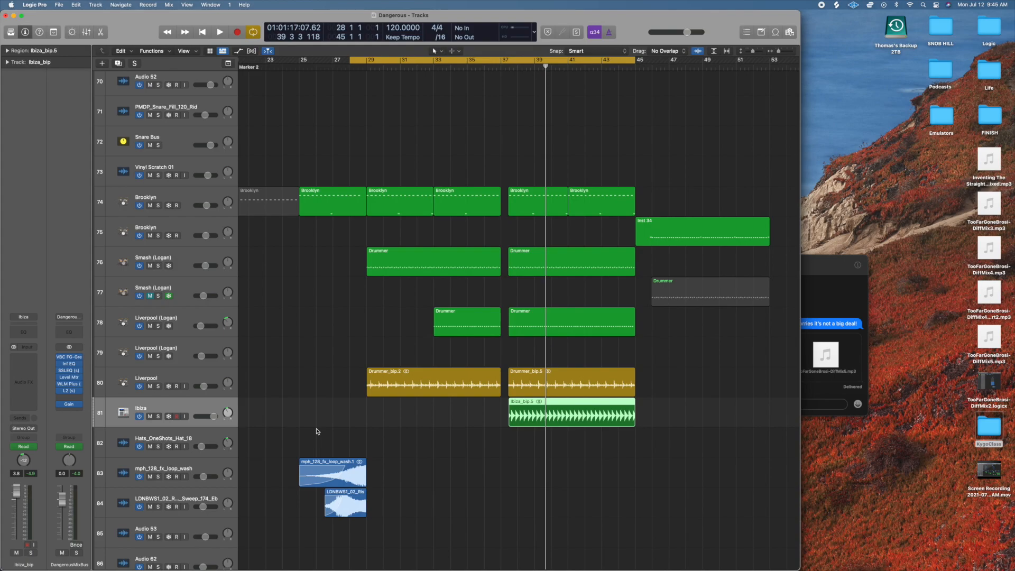
Bring the sweep and crash tracks 85 to 100 into view and place the playhead at bar 28.
{"action": "left_click", "coordinate": [492, 67]}
{"action": "scroll", "coordinate": [443, 392], "scroll_direction": "down", "scroll_amount": 8}
{"action": "scroll", "coordinate": [443, 391], "scroll_direction": "down", "scroll_amount": 6}
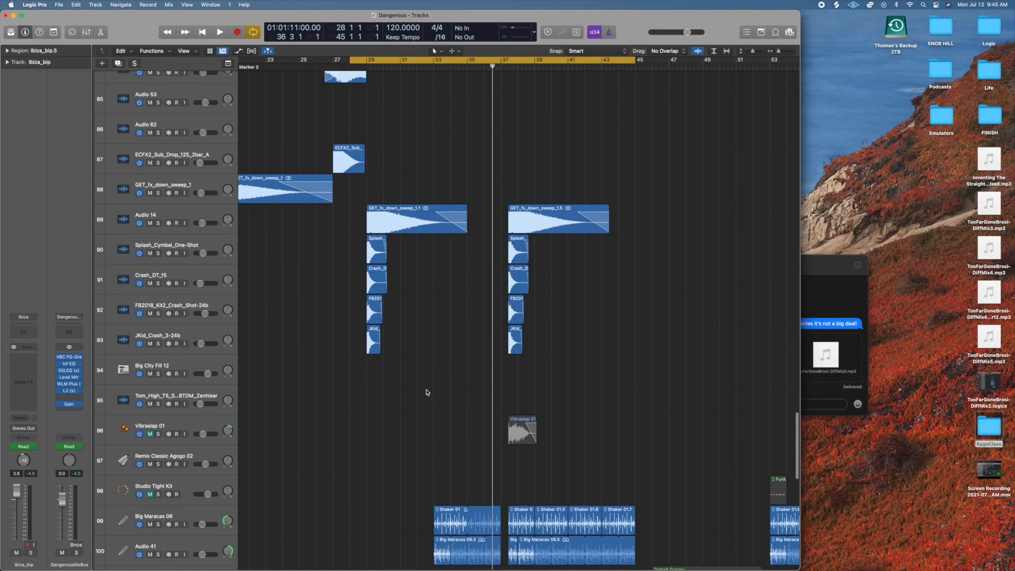
{"action": "scroll", "coordinate": [425, 393], "scroll_direction": "down", "scroll_amount": 1}
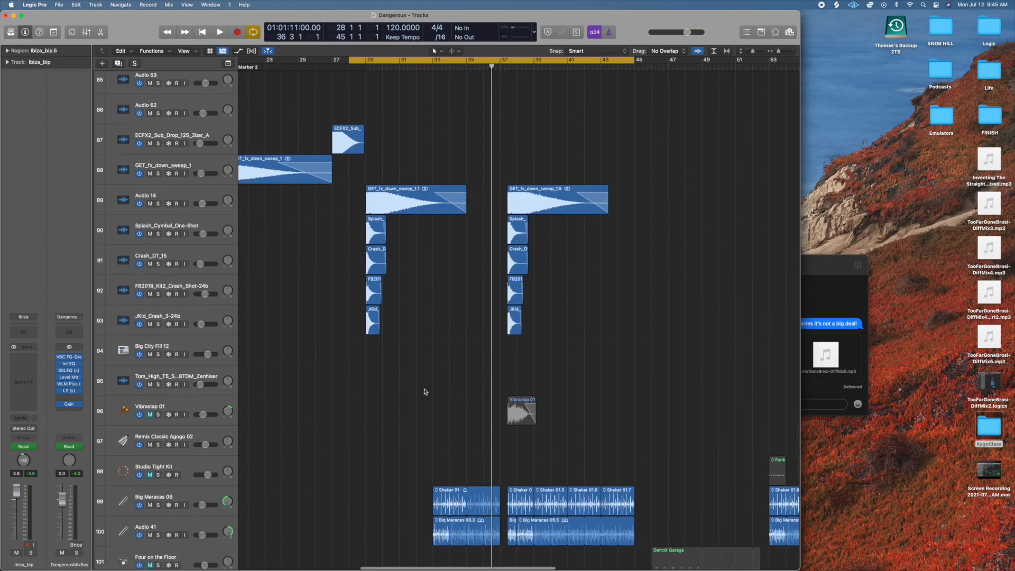
{"action": "left_click", "coordinate": [348, 66]}
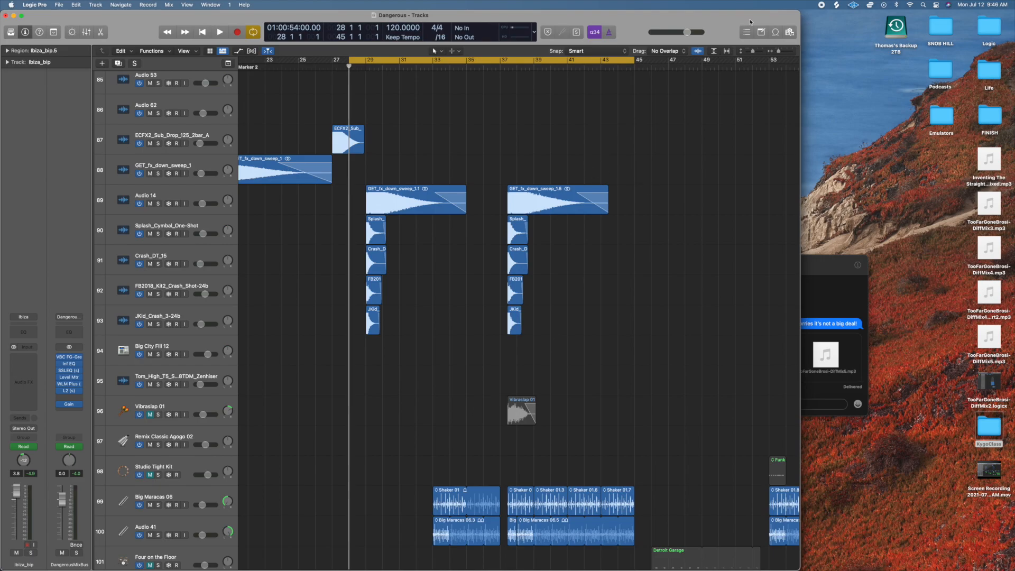
Open the Loop Browser, look through the available Apple Loops list, and close the browser.
{"action": "left_click", "coordinate": [776, 32]}
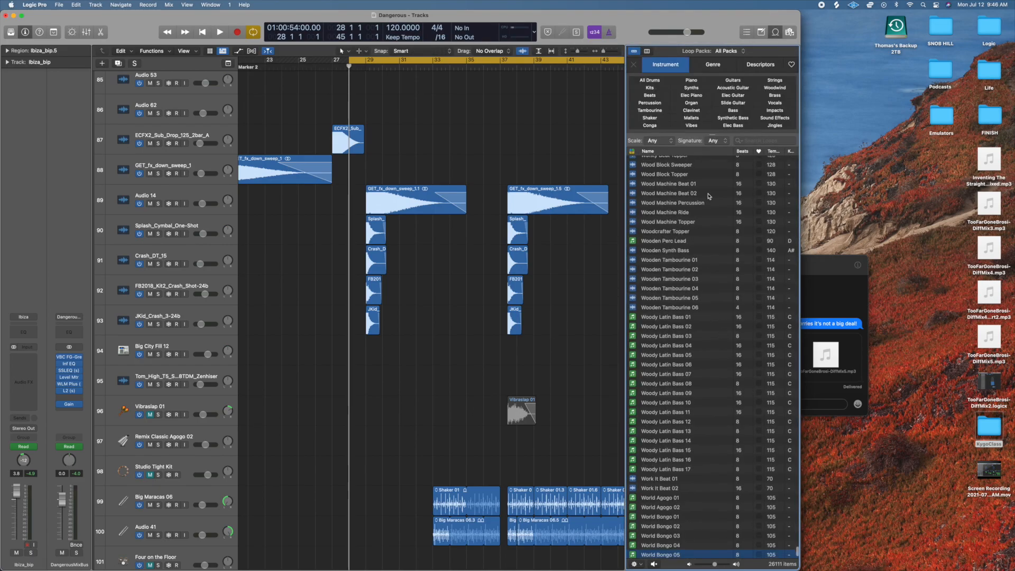
{"action": "scroll", "coordinate": [675, 331], "scroll_direction": "up", "scroll_amount": 15}
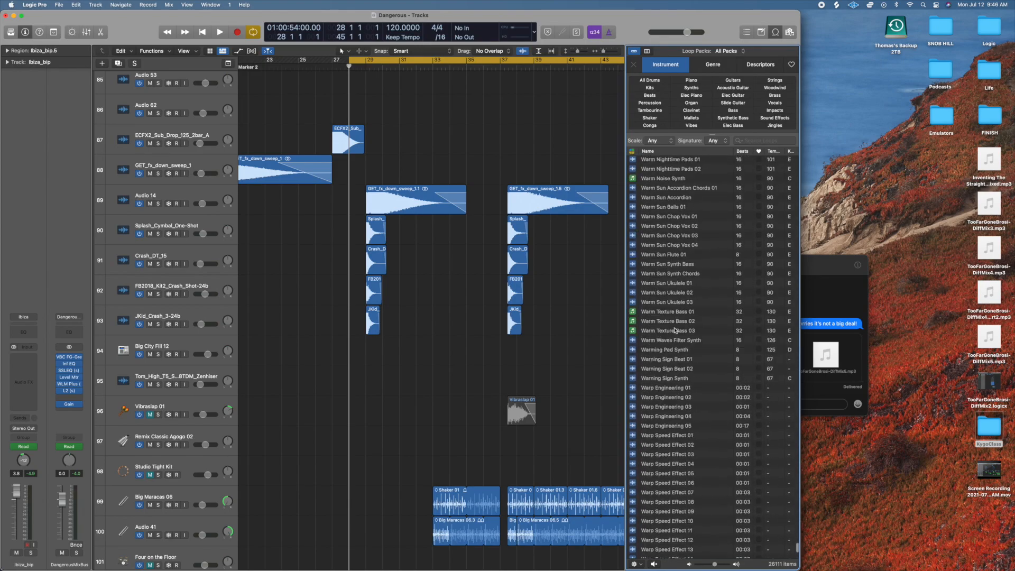
{"action": "scroll", "coordinate": [675, 331], "scroll_direction": "up", "scroll_amount": 15}
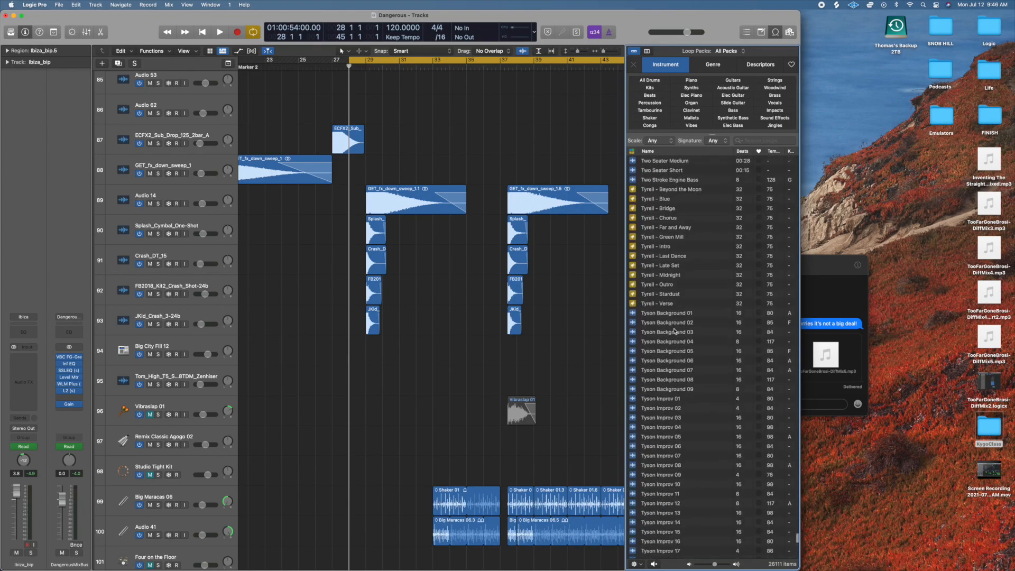
{"action": "scroll", "coordinate": [674, 332], "scroll_direction": "up", "scroll_amount": 15}
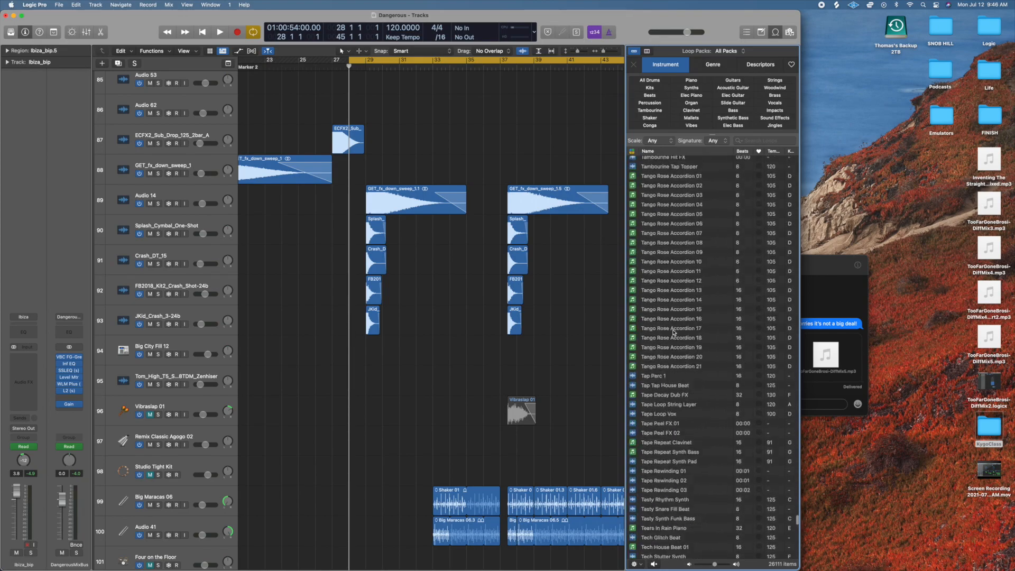
{"action": "scroll", "coordinate": [673, 332], "scroll_direction": "up", "scroll_amount": 10}
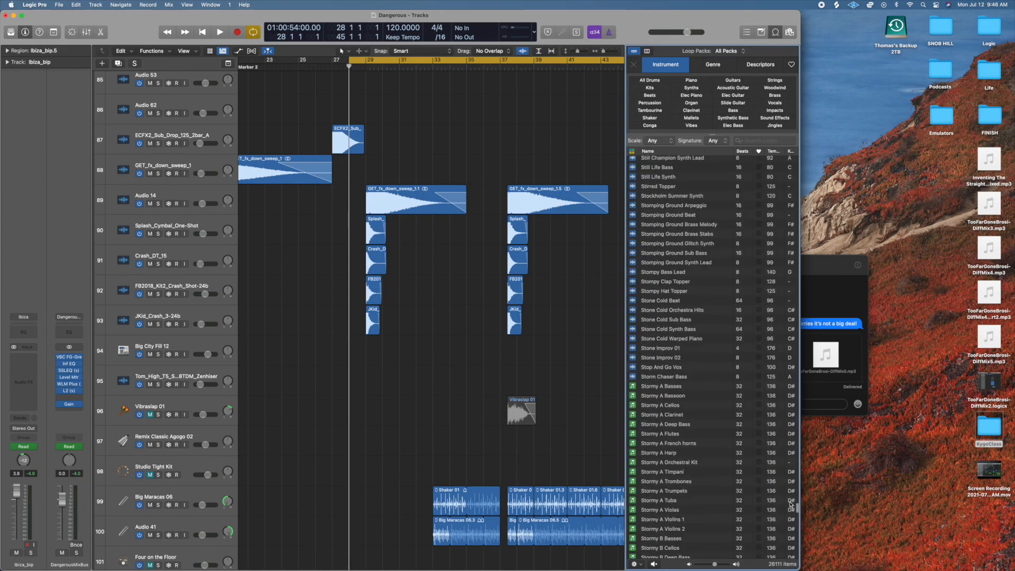
{"action": "left_click_drag", "start_coordinate": [797, 509], "coordinate": [795, 196]}
{"action": "left_click", "coordinate": [776, 31]}
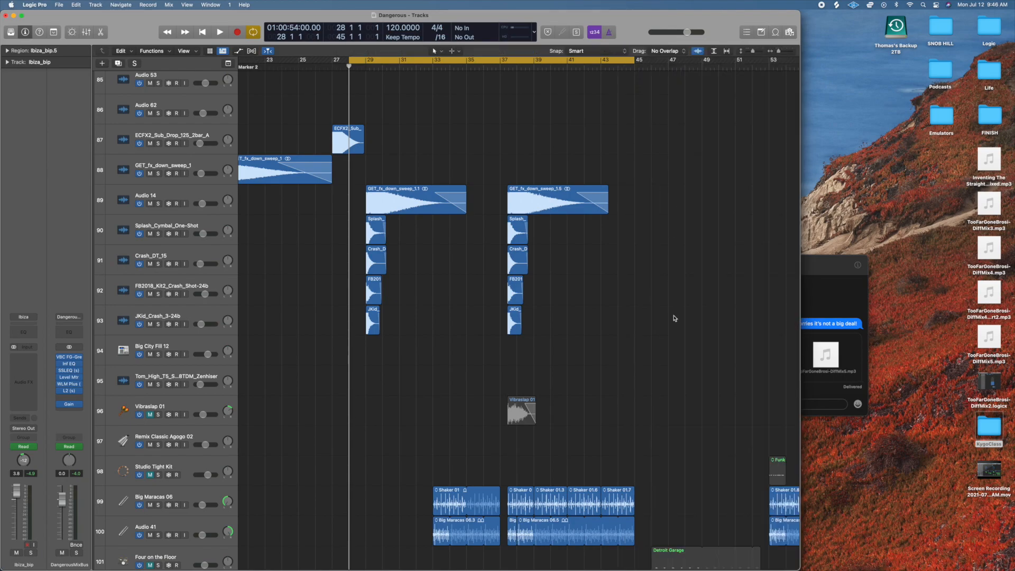
Switch to Splice and look through the recently added samples in the library.
{"action": "mouse_move", "coordinate": [541, 569]}
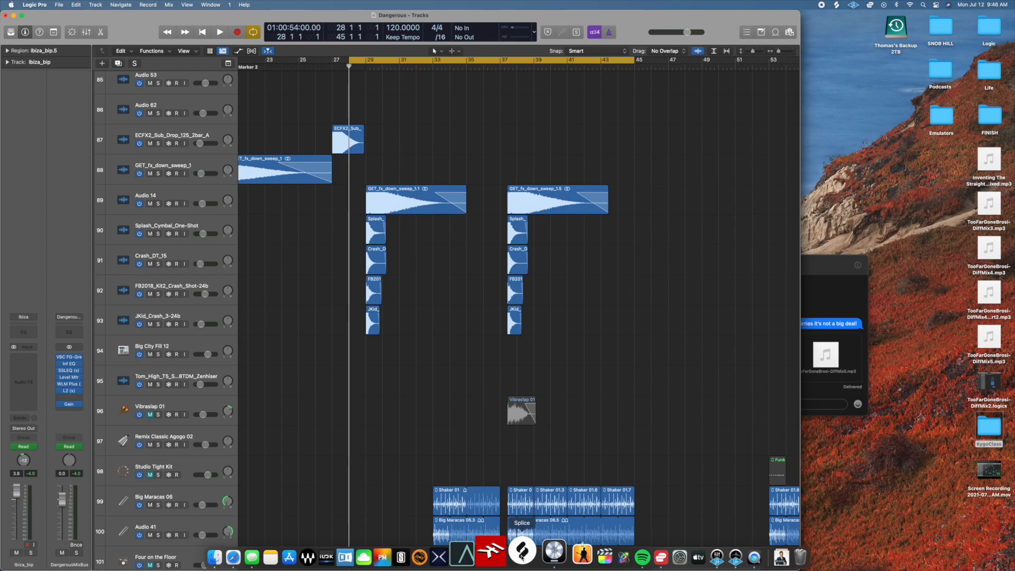
{"action": "left_click", "coordinate": [522, 554]}
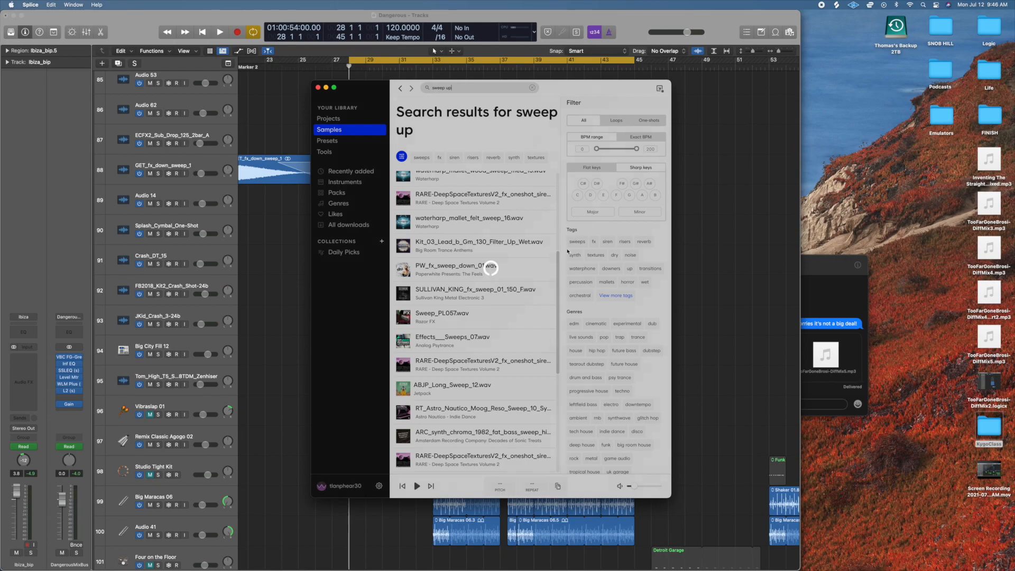
{"action": "scroll", "coordinate": [582, 312], "scroll_direction": "down", "scroll_amount": 8}
{"action": "scroll", "coordinate": [582, 312], "scroll_direction": "down", "scroll_amount": 3}
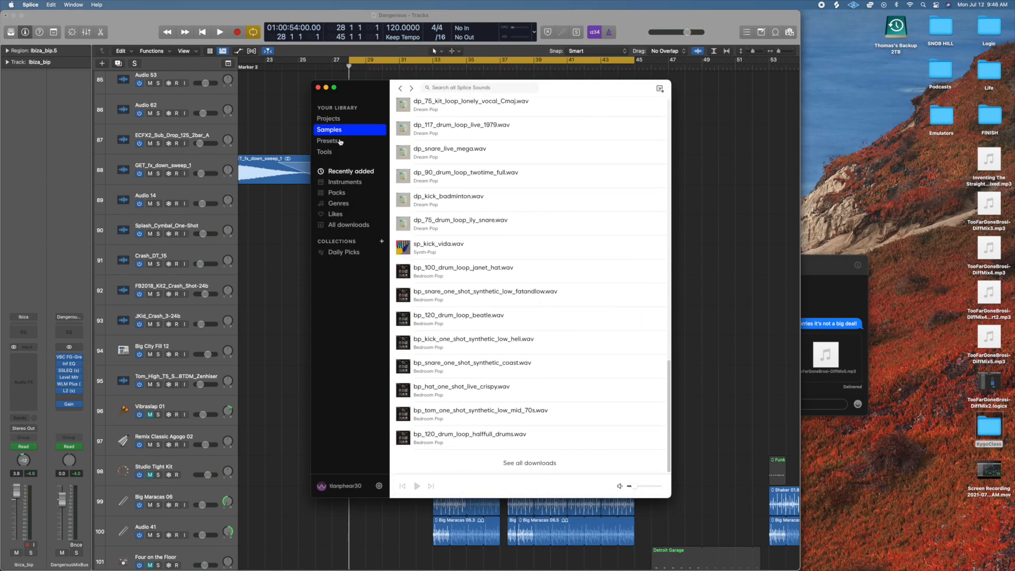
{"action": "scroll", "coordinate": [453, 190], "scroll_direction": "up", "scroll_amount": 11}
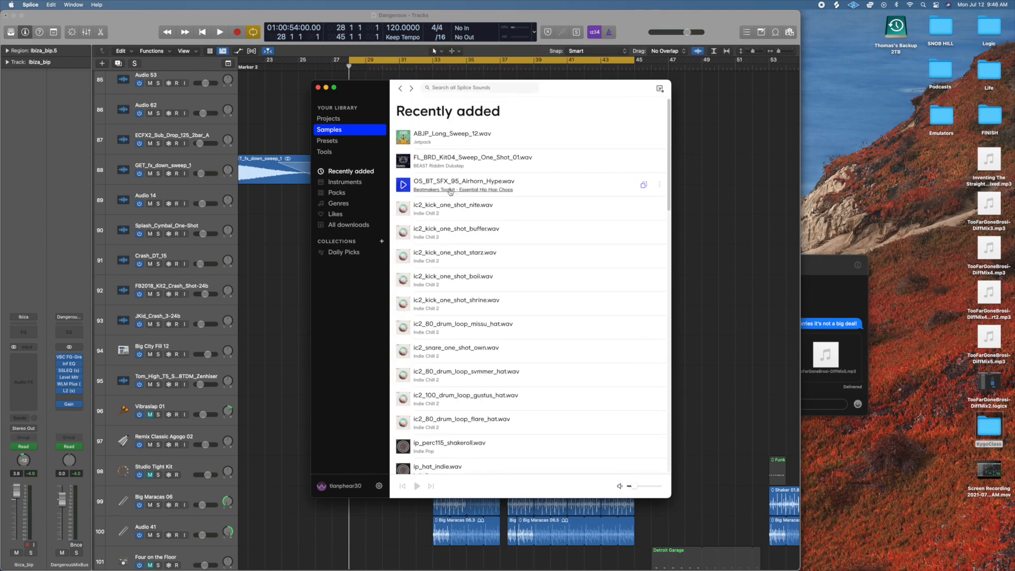
Search the Splice sounds for "downsweep" and look through the results.
{"action": "left_click", "coordinate": [448, 88]}
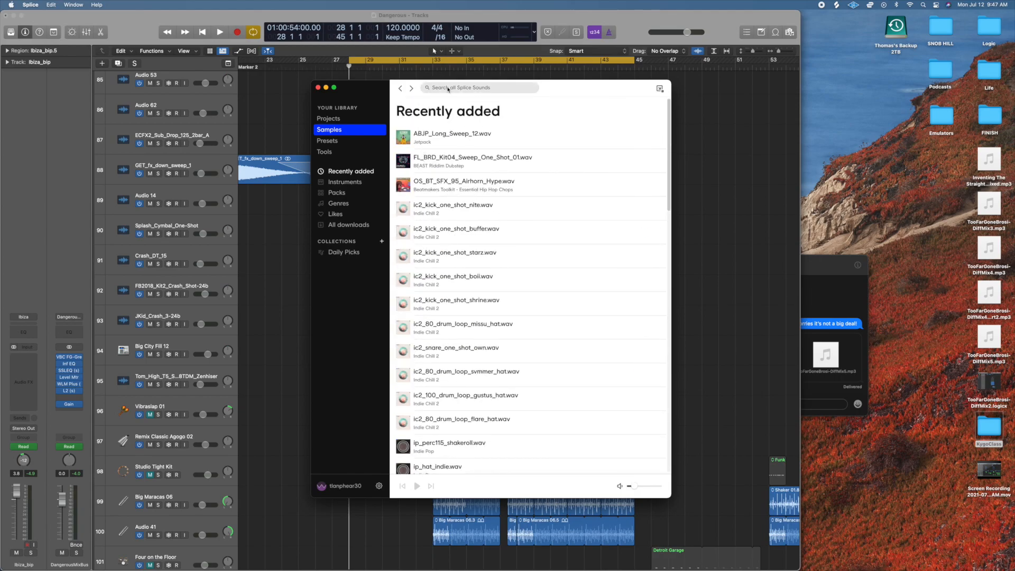
{"action": "type", "text": "downsweep"}
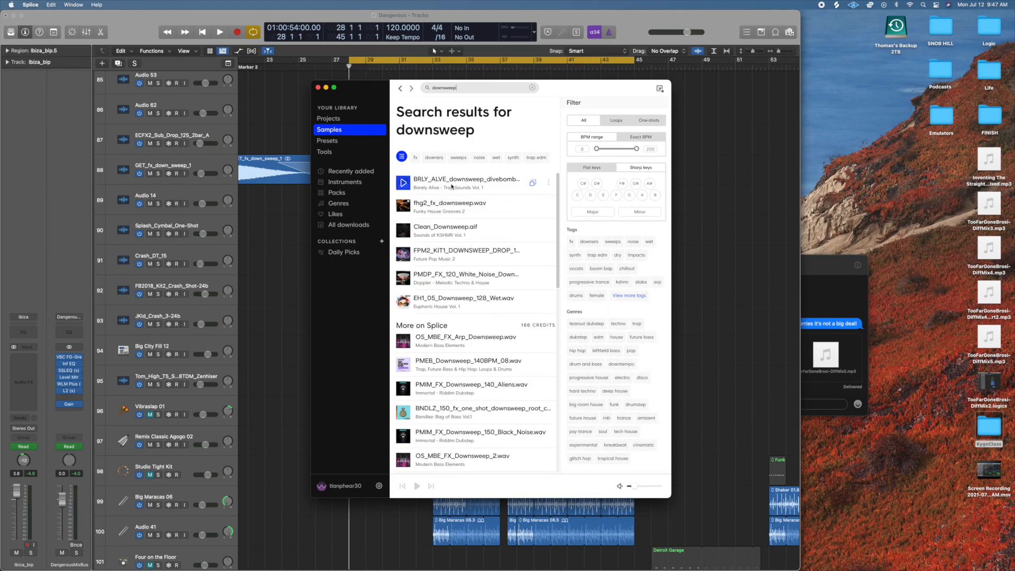
{"action": "scroll", "coordinate": [456, 301], "scroll_direction": "down", "scroll_amount": 3}
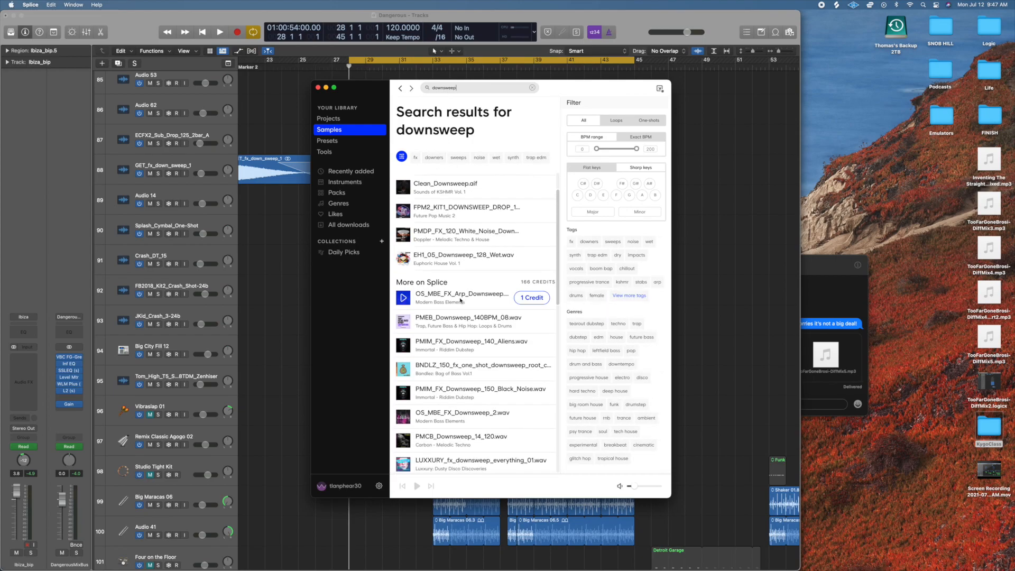
{"action": "scroll", "coordinate": [455, 301], "scroll_direction": "down", "scroll_amount": 7}
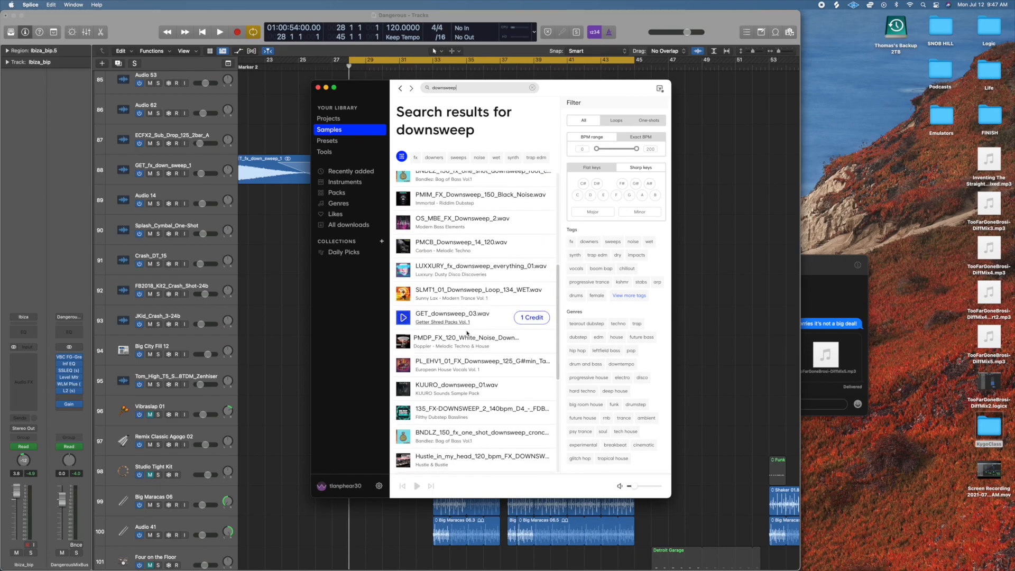
{"action": "scroll", "coordinate": [468, 405], "scroll_direction": "down", "scroll_amount": 9}
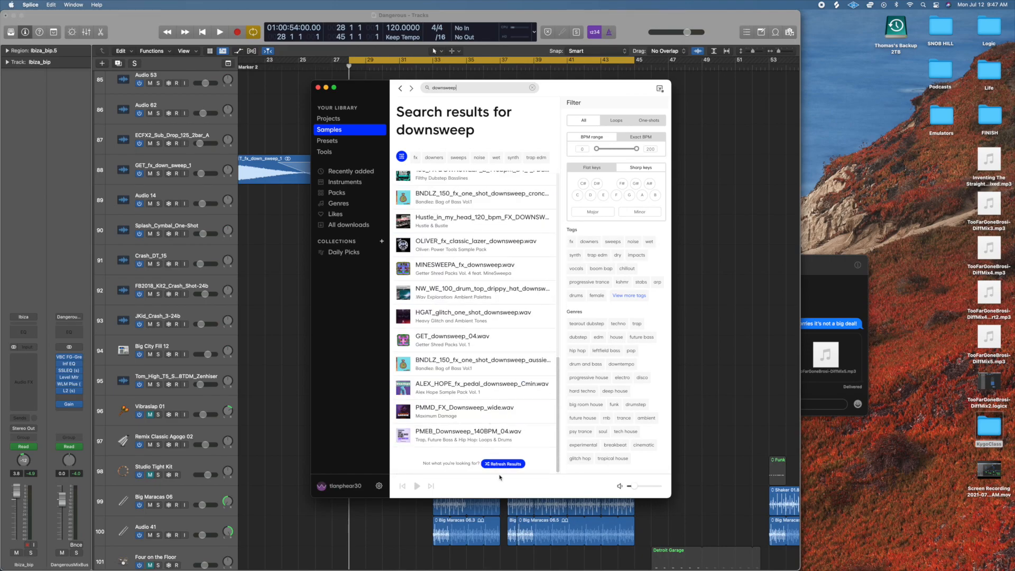
Refresh the downsweep results, look through the new suggestions, and return to Logic Pro.
{"action": "left_click", "coordinate": [504, 464]}
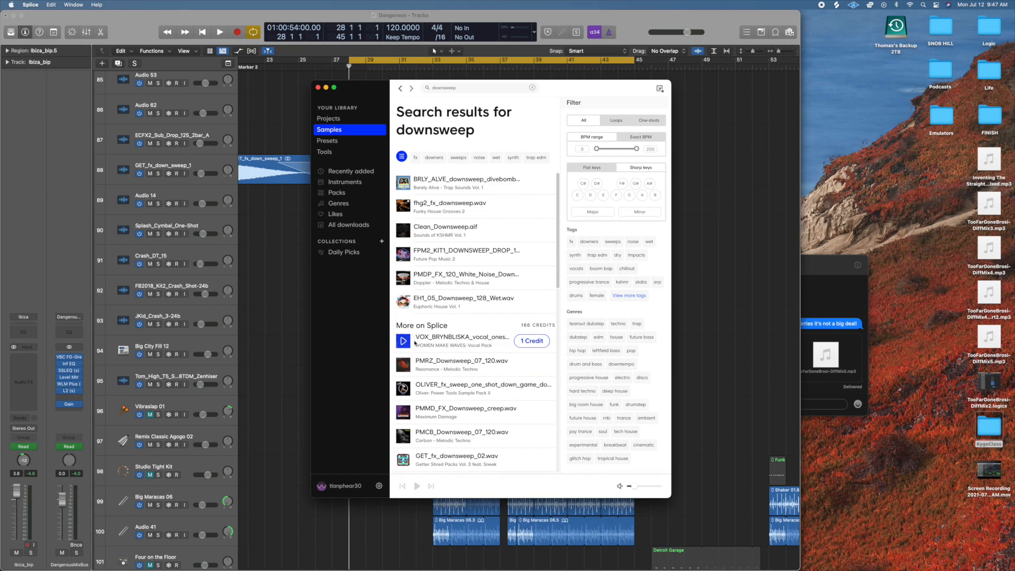
{"action": "scroll", "coordinate": [418, 339], "scroll_direction": "down", "scroll_amount": 3}
{"action": "scroll", "coordinate": [405, 351], "scroll_direction": "down", "scroll_amount": 3}
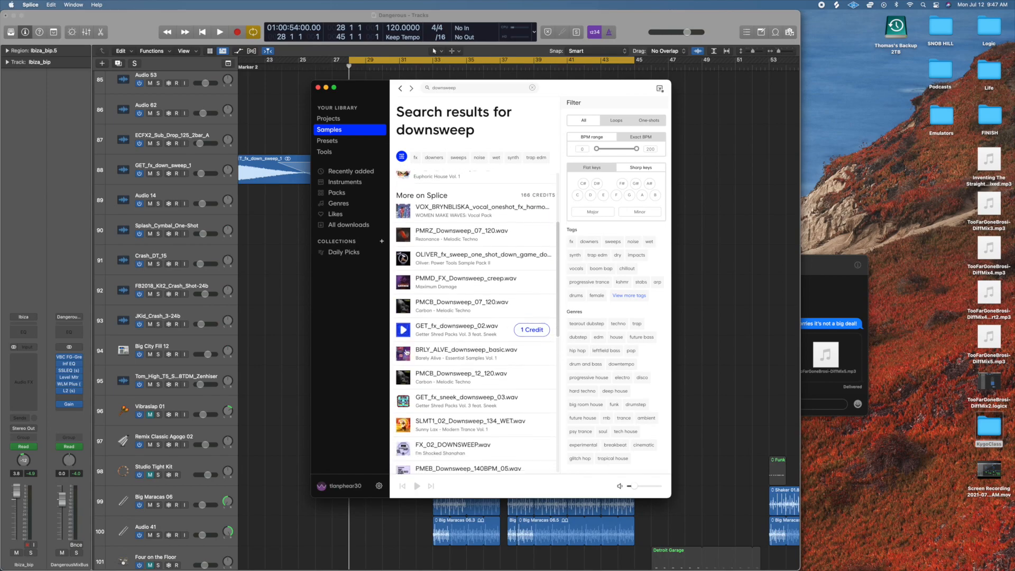
{"action": "left_click", "coordinate": [293, 97]}
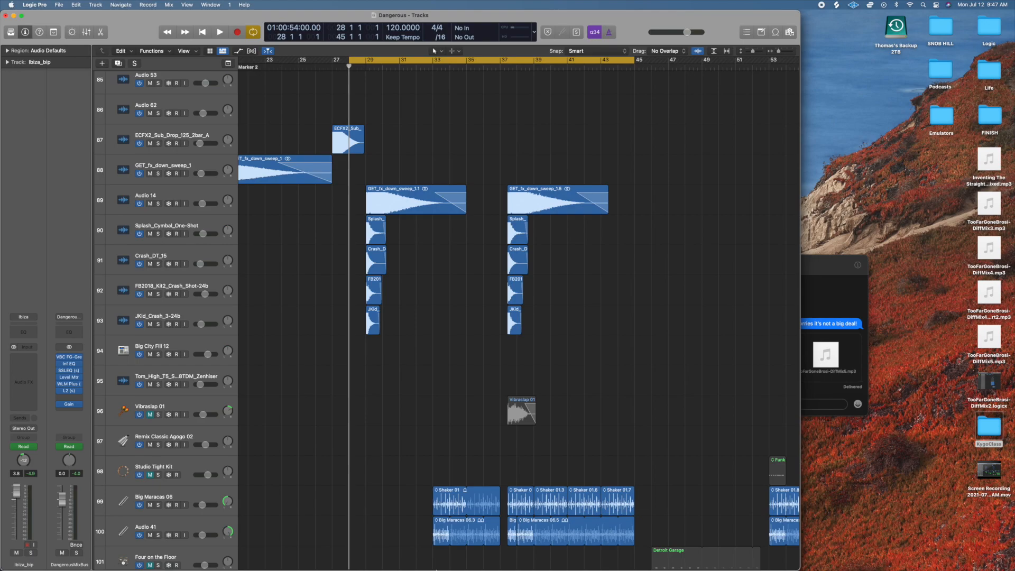
Solo Audio 14 track 89, play its GET_fx_down_sweep region from bar 28, clear the solo, and stop playback.
{"action": "mouse_move", "coordinate": [458, 567]}
{"action": "left_click", "coordinate": [158, 204]}
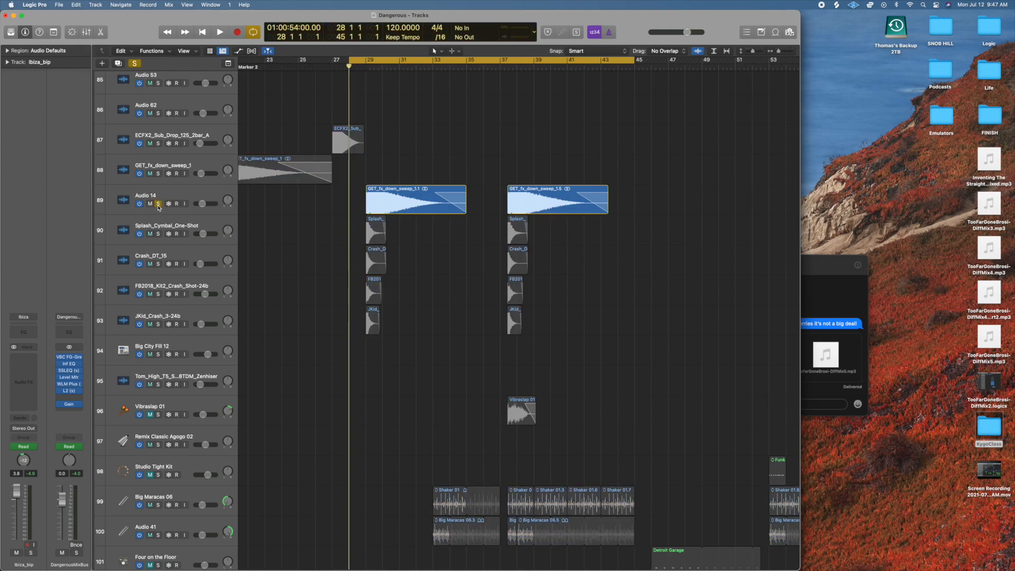
{"action": "key", "text": "space"}
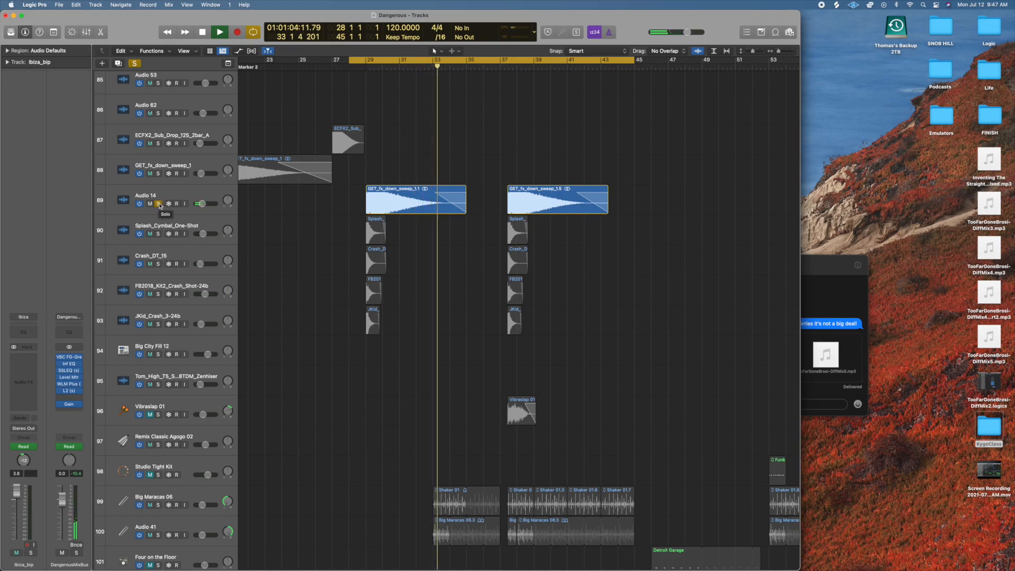
{"action": "left_click", "coordinate": [158, 204]}
{"action": "key", "text": "space"}
Solo the splash and crash tracks 90 to 93, play them, select JKid_Crash_3-24b track 93, and stop playback.
{"action": "left_click_drag", "start_coordinate": [159, 234], "coordinate": [158, 324]}
{"action": "key", "text": "space"}
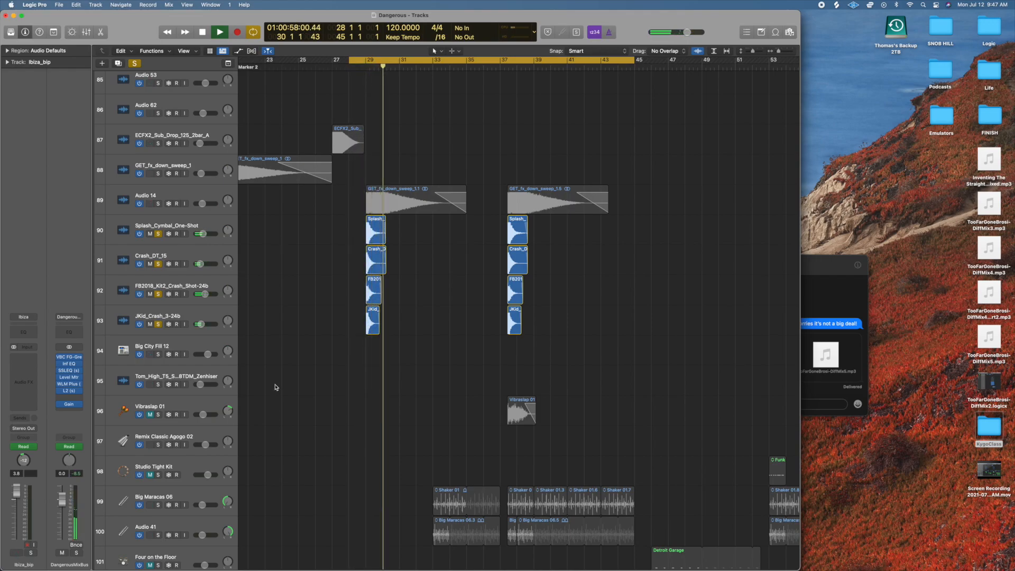
{"action": "left_click", "coordinate": [193, 315]}
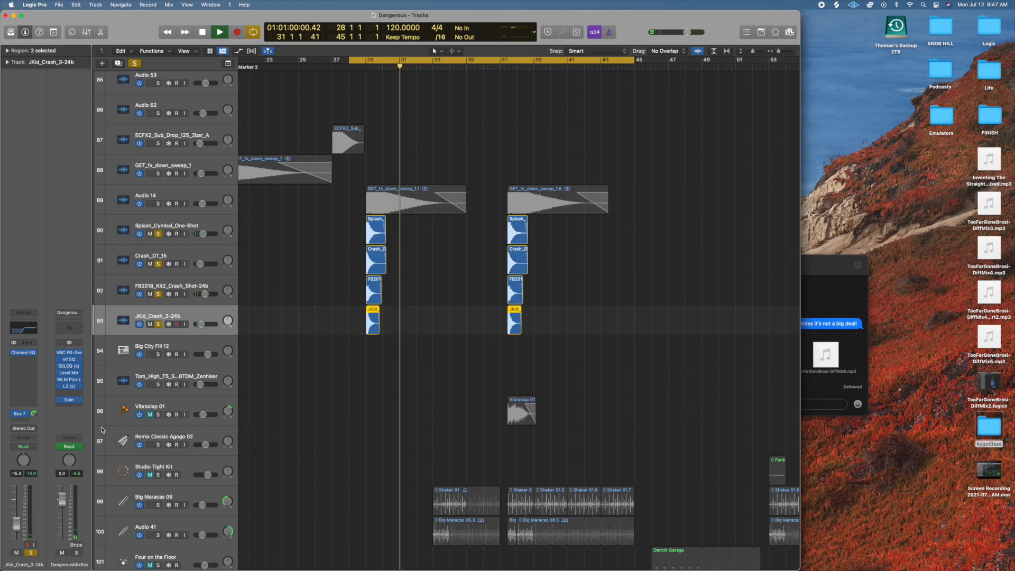
{"action": "key", "text": "space"}
Inspect the Bus 7 send on JKid_Crash_3-24b and the SilverVerb settings on Aux 38, and close the plug-in window.
{"action": "left_click", "coordinate": [24, 417]}
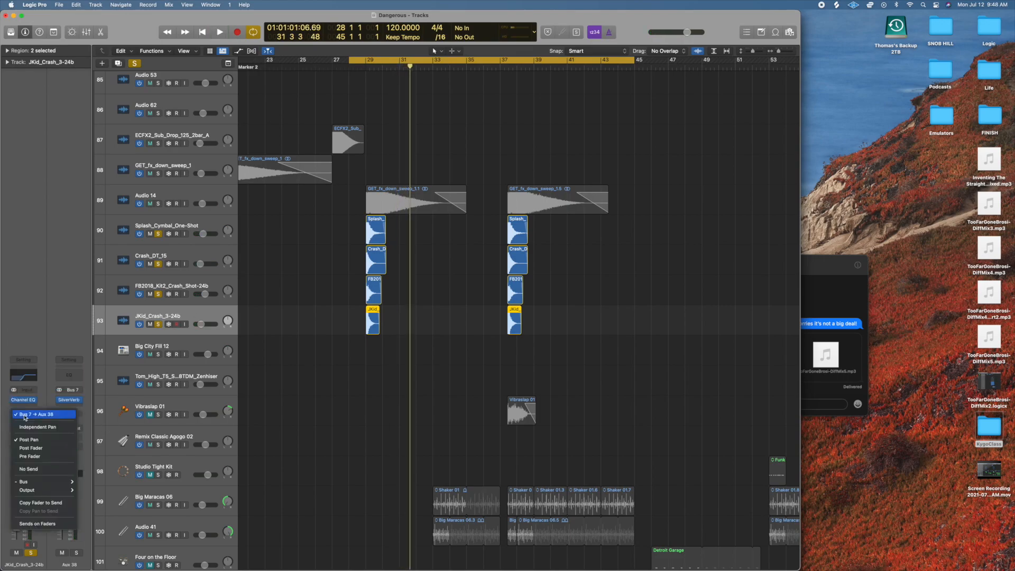
{"action": "left_click", "coordinate": [69, 396]}
{"action": "left_click", "coordinate": [74, 402]}
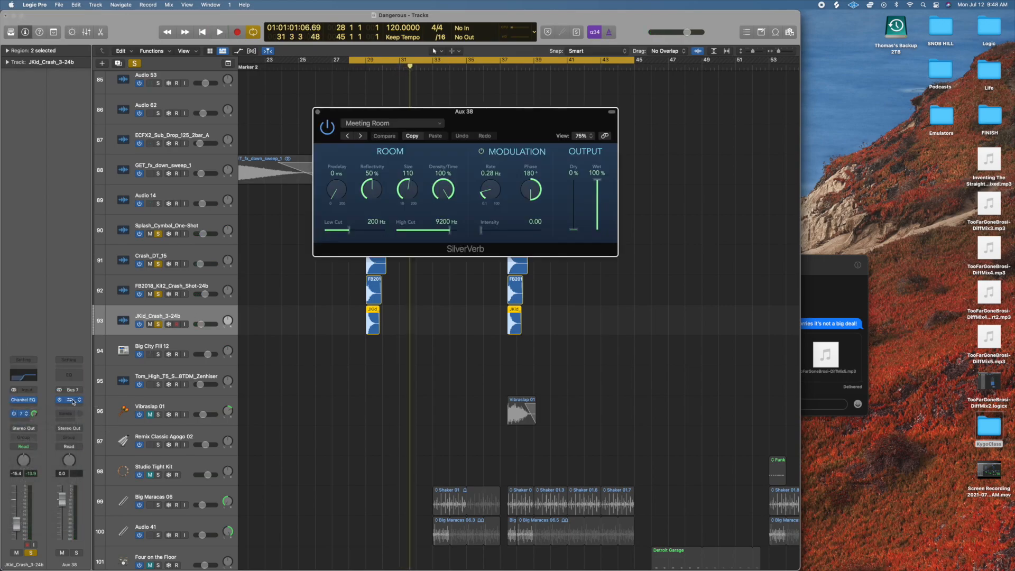
{"action": "left_click", "coordinate": [34, 416]}
{"action": "left_click", "coordinate": [194, 336]}
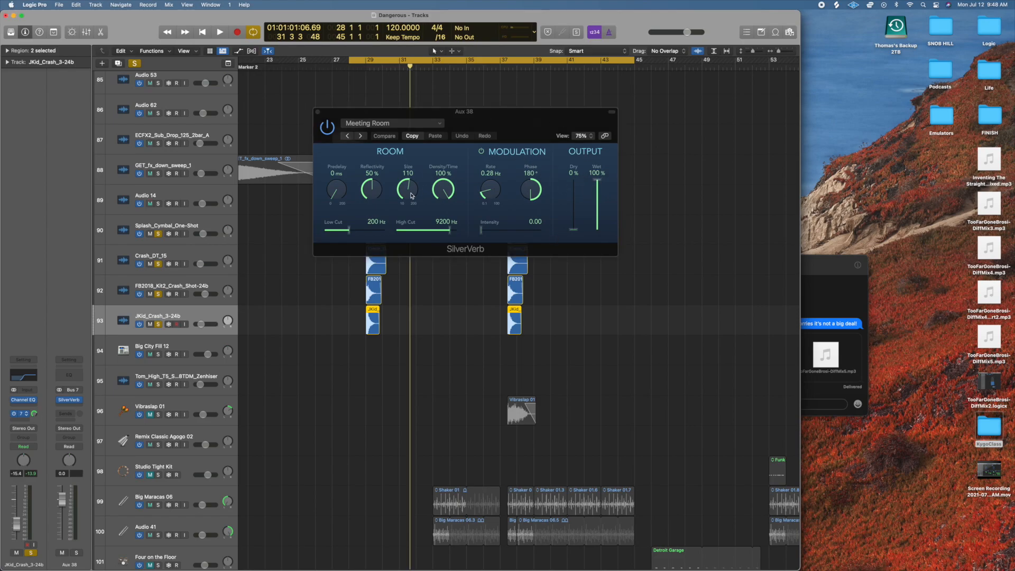
{"action": "left_click", "coordinate": [318, 112]}
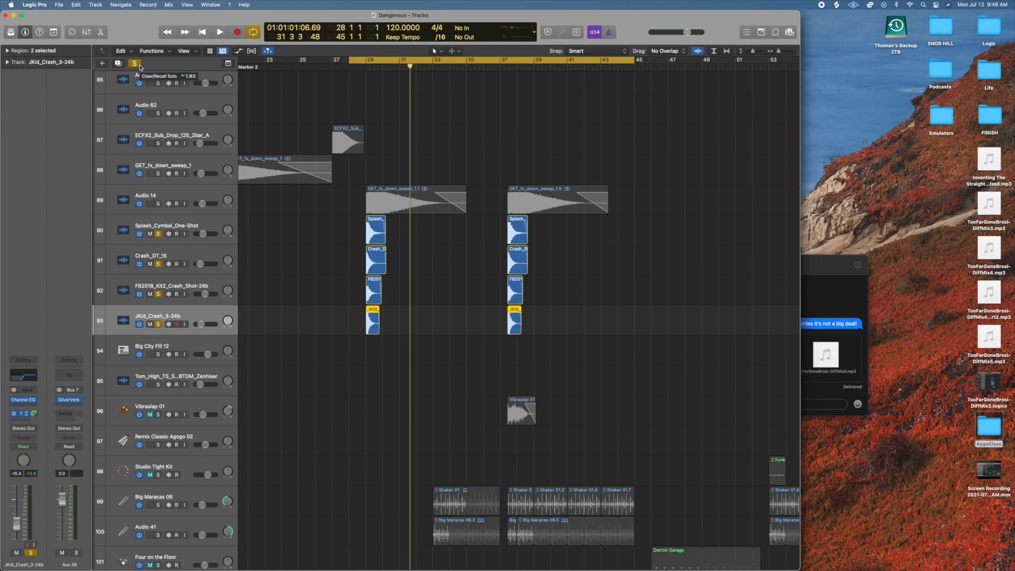
Solo the downsweep, splash and crash tracks 89 to 93 together, play them, stop playback, and clear the solo.
{"action": "left_click", "coordinate": [135, 64]}
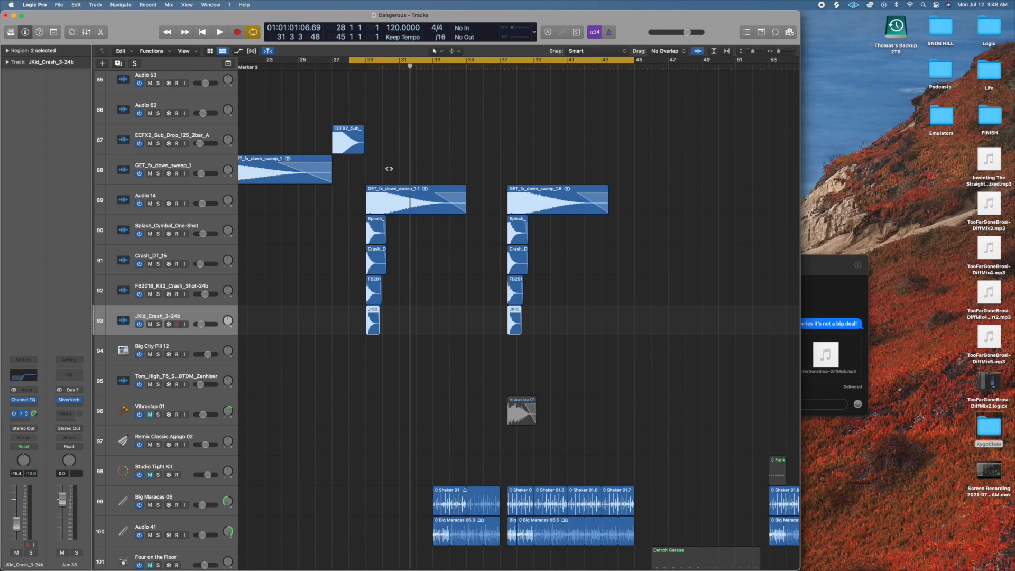
{"action": "left_click_drag", "start_coordinate": [157, 204], "coordinate": [160, 341]}
{"action": "left_click", "coordinate": [159, 354]}
{"action": "key", "text": "space"}
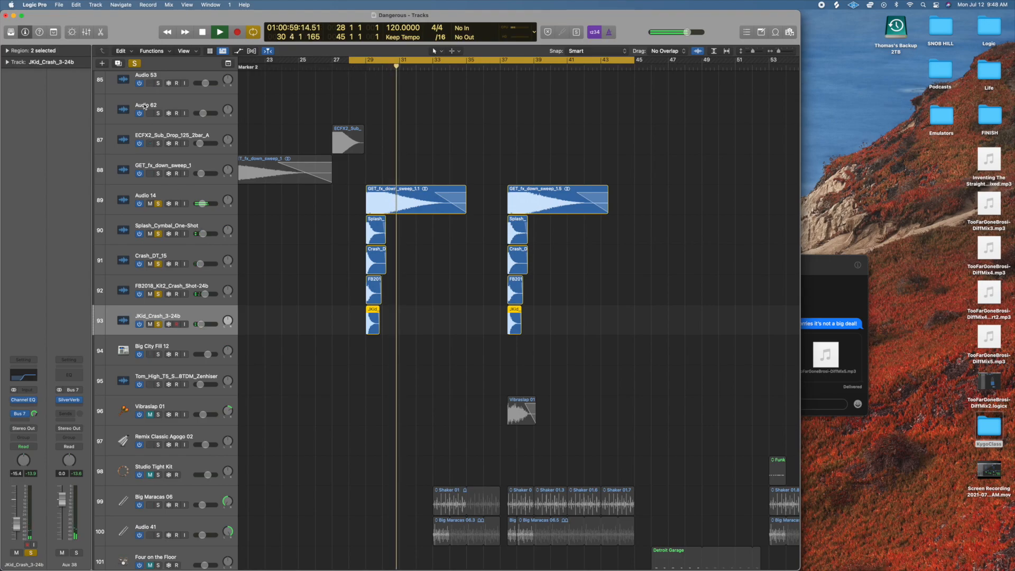
{"action": "key", "text": "space"}
{"action": "left_click", "coordinate": [135, 64]}
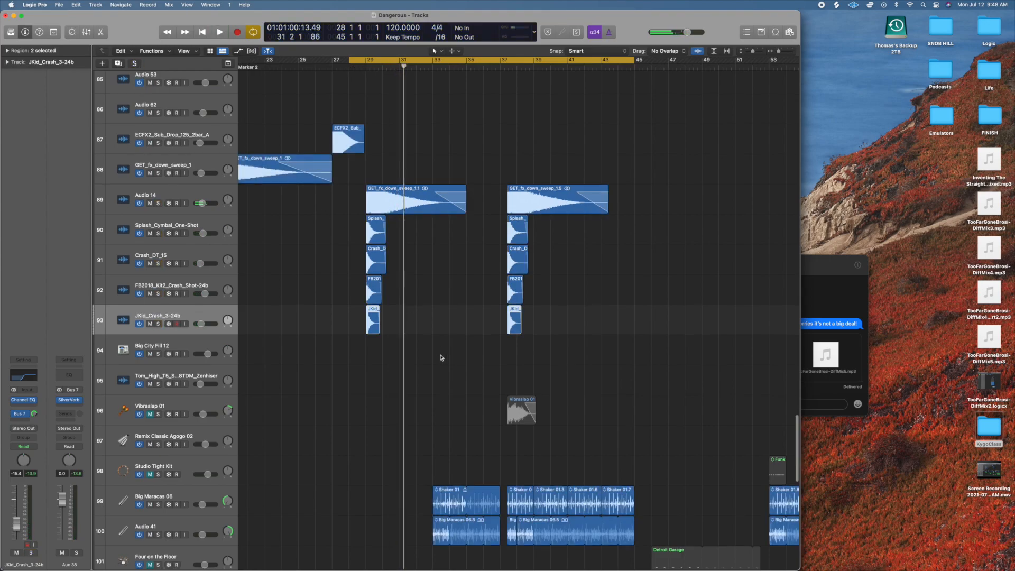
Solo Big Maracas 06 and Audio 41, play them from about bar 32, select each track in turn, and clear the solo.
{"action": "scroll", "coordinate": [418, 346], "scroll_direction": "down", "scroll_amount": 10}
{"action": "scroll", "coordinate": [473, 118], "scroll_direction": "up", "scroll_amount": 1}
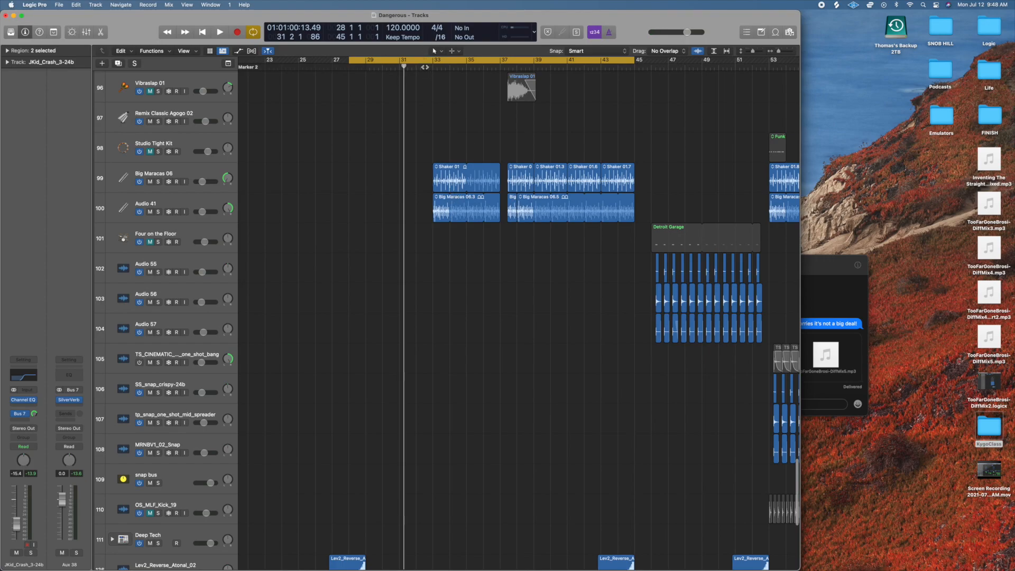
{"action": "scroll", "coordinate": [425, 67], "scroll_direction": "right", "scroll_amount": 1}
{"action": "left_click", "coordinate": [425, 67]}
{"action": "left_click", "coordinate": [158, 212]}
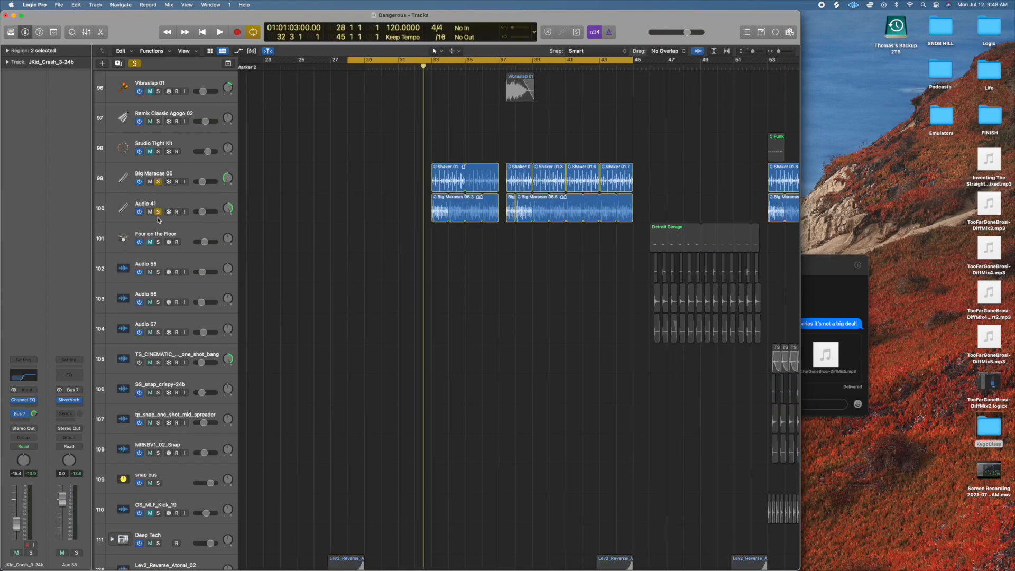
{"action": "key", "text": "space"}
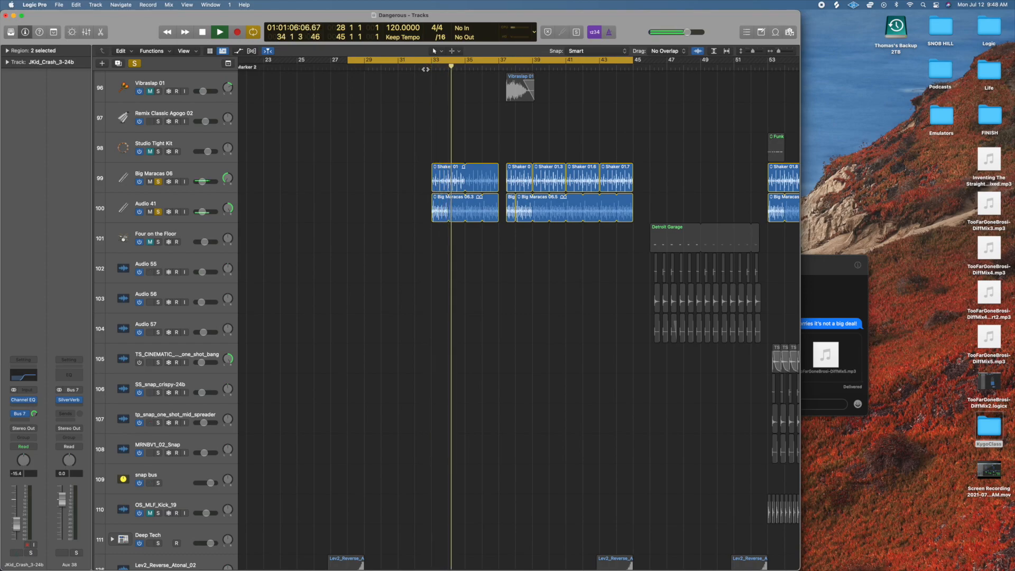
{"action": "left_click", "coordinate": [185, 172]}
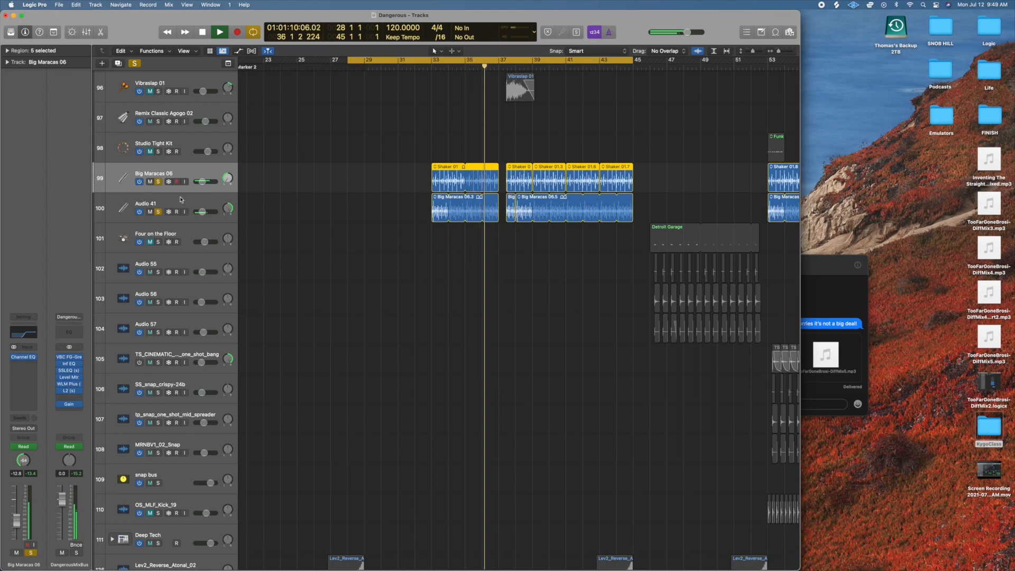
{"action": "key", "text": "Down"}
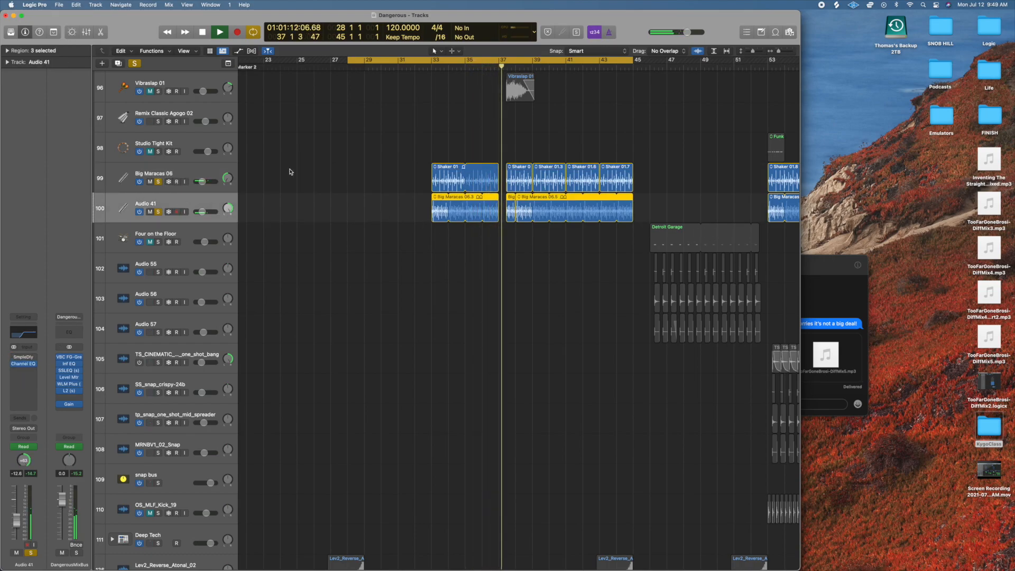
{"action": "key", "text": "space"}
{"action": "left_click", "coordinate": [134, 63]}
Play the unsoloed mix from about bar 32 to hear the shakers and maracas in context, and stop playback.
{"action": "scroll", "coordinate": [421, 344], "scroll_direction": "down", "scroll_amount": 5}
{"action": "double_click", "coordinate": [429, 69]}
{"action": "scroll", "coordinate": [428, 104], "scroll_direction": "up", "scroll_amount": 3}
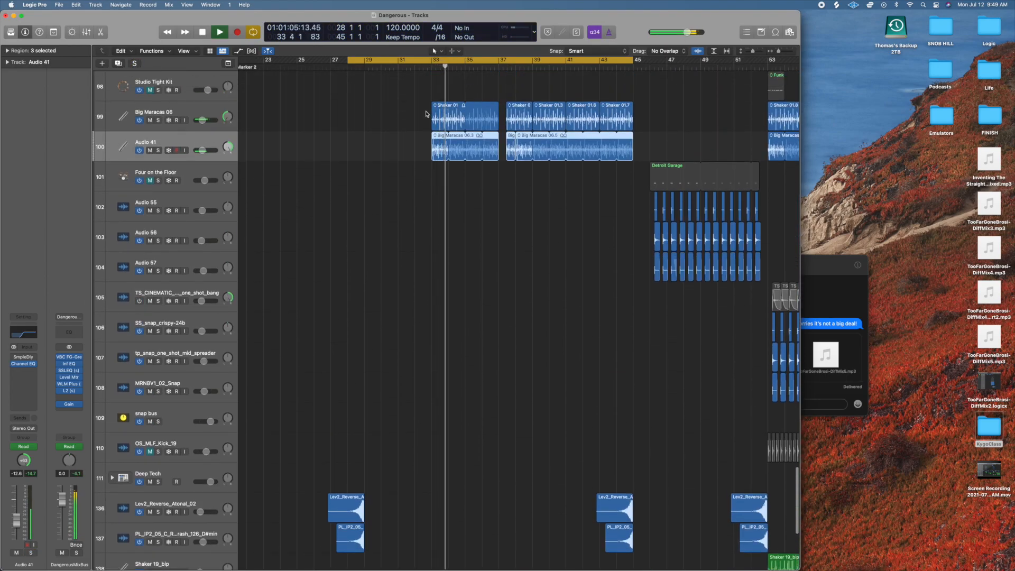
{"action": "key", "text": "space"}
{"action": "scroll", "coordinate": [419, 230], "scroll_direction": "down", "scroll_amount": 10}
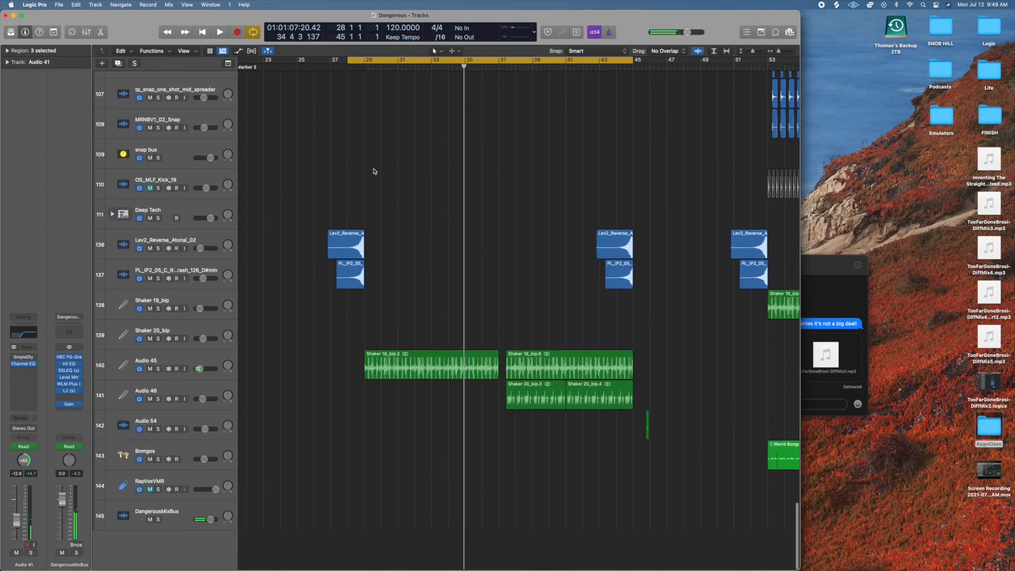
Solo the Lev2_Reverse_Atonal_02 and reverse crash tracks 136 and 137, and play them from about bar 27.
{"action": "left_click", "coordinate": [330, 66]}
{"action": "key", "text": "space"}
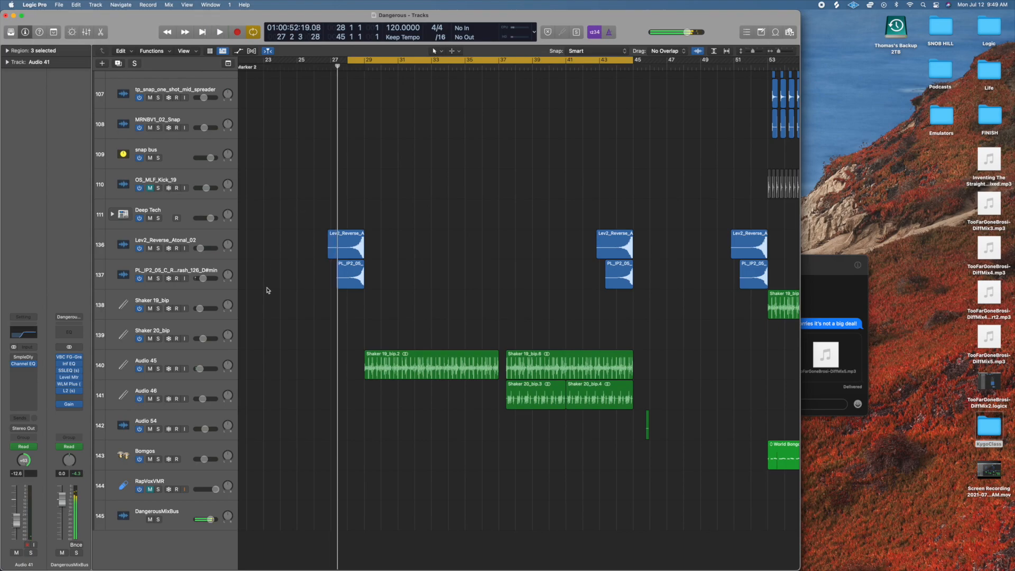
{"action": "left_click_drag", "start_coordinate": [158, 248], "coordinate": [158, 278]}
{"action": "left_click", "coordinate": [331, 66]}
{"action": "key", "text": "space"}
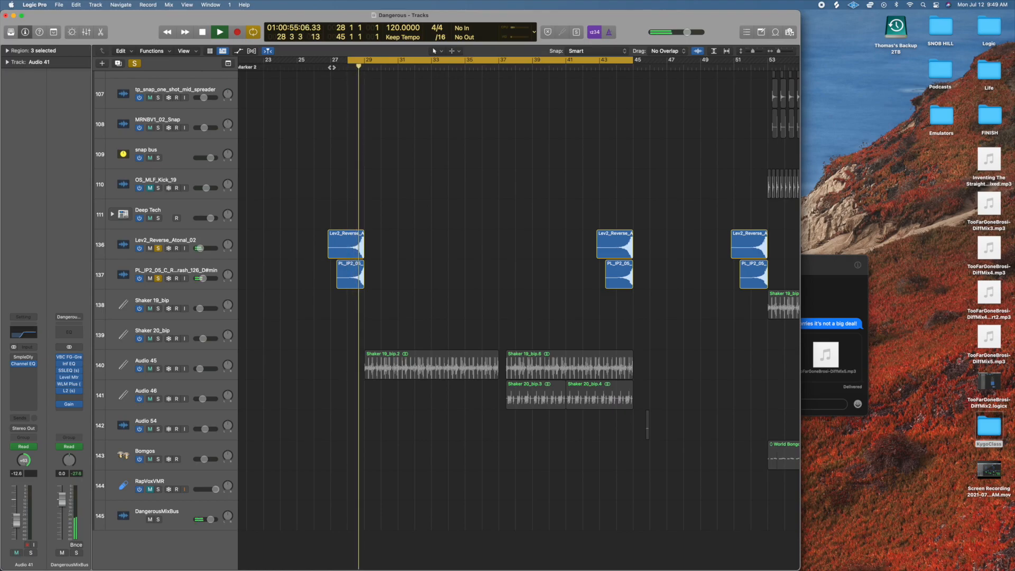
Select the reverse crash track 137, inspect its SilverVerb settings, and close the plug-in window.
{"action": "left_click", "coordinate": [198, 239]}
{"action": "left_click", "coordinate": [194, 267]}
{"action": "left_click", "coordinate": [37, 359]}
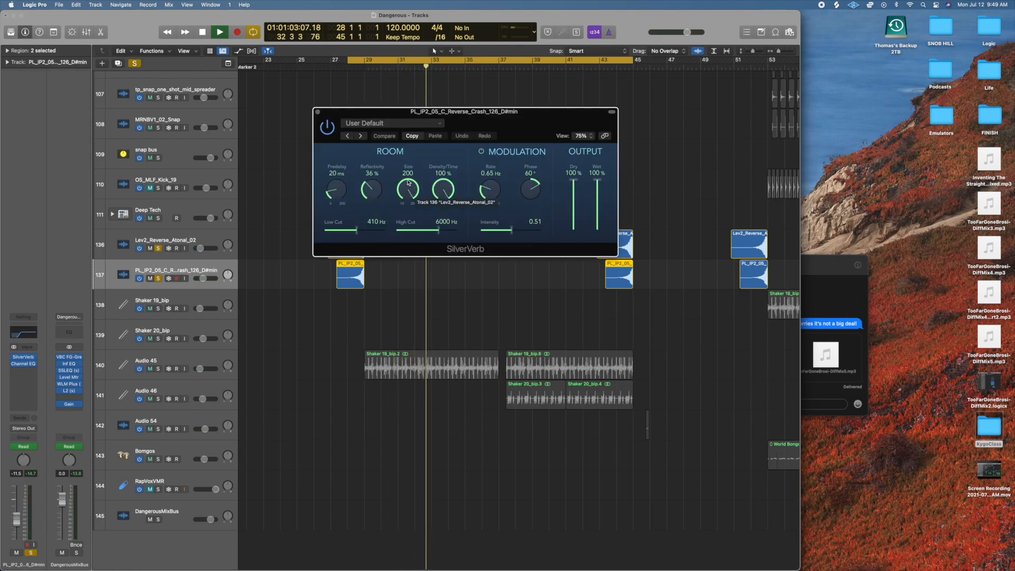
{"action": "left_click", "coordinate": [318, 112]}
Replay the soloed reverse tracks 136 and 137, stop playback, and clear the solo.
{"action": "key", "text": "space"}
{"action": "key", "text": "space"}
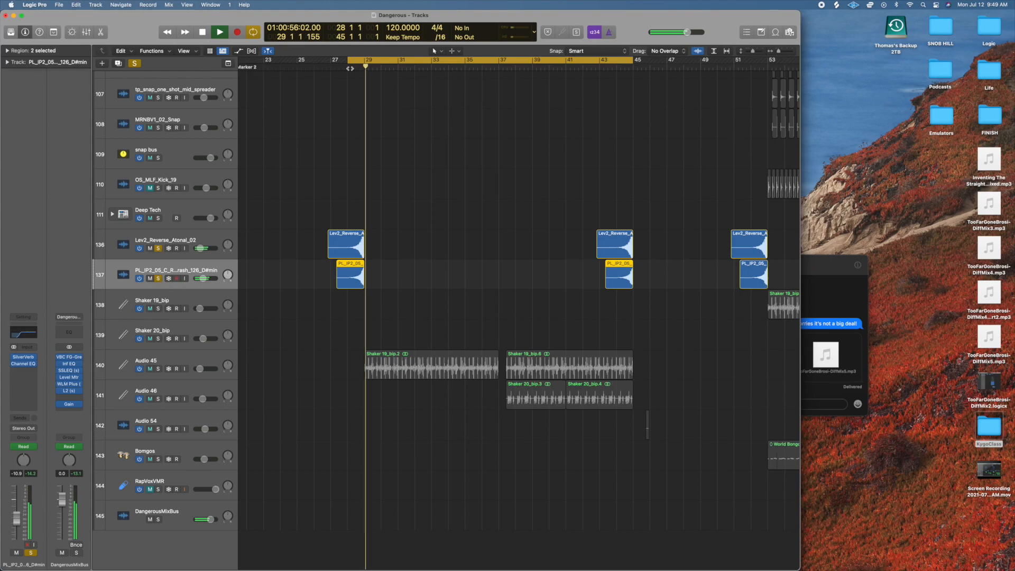
{"action": "key", "text": "space"}
{"action": "left_click", "coordinate": [135, 63]}
Solo and play the shaker tracks Audio 45 and Audio 46 together from about bar 37, isolate Audio 46, and remove its solo.
{"action": "scroll", "coordinate": [389, 241], "scroll_direction": "down", "scroll_amount": 1}
{"action": "scroll", "coordinate": [390, 241], "scroll_direction": "up", "scroll_amount": 1}
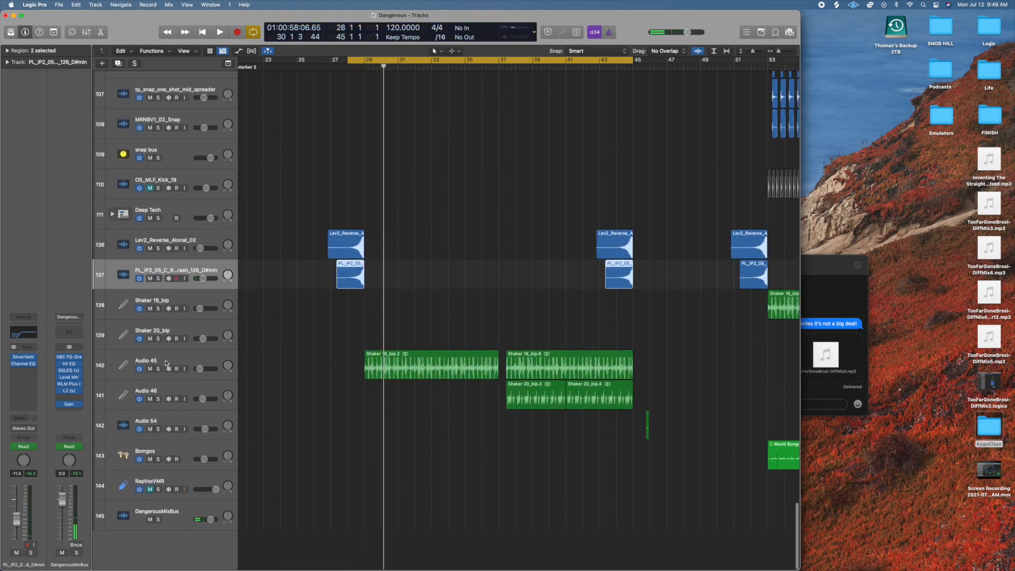
{"action": "left_click", "coordinate": [157, 369]}
{"action": "key", "text": "space"}
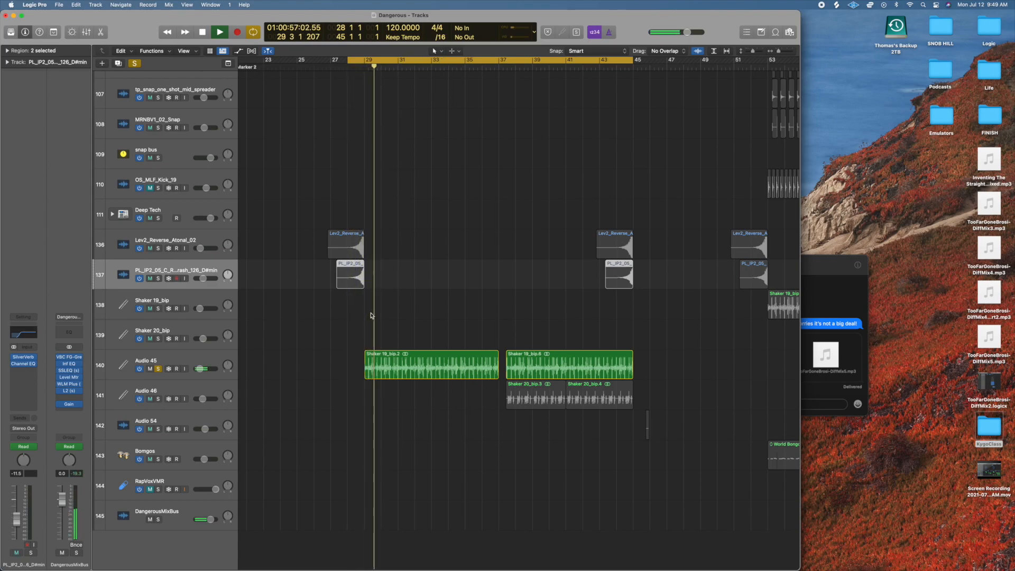
{"action": "left_click", "coordinate": [158, 399]}
{"action": "left_click", "coordinate": [498, 67]}
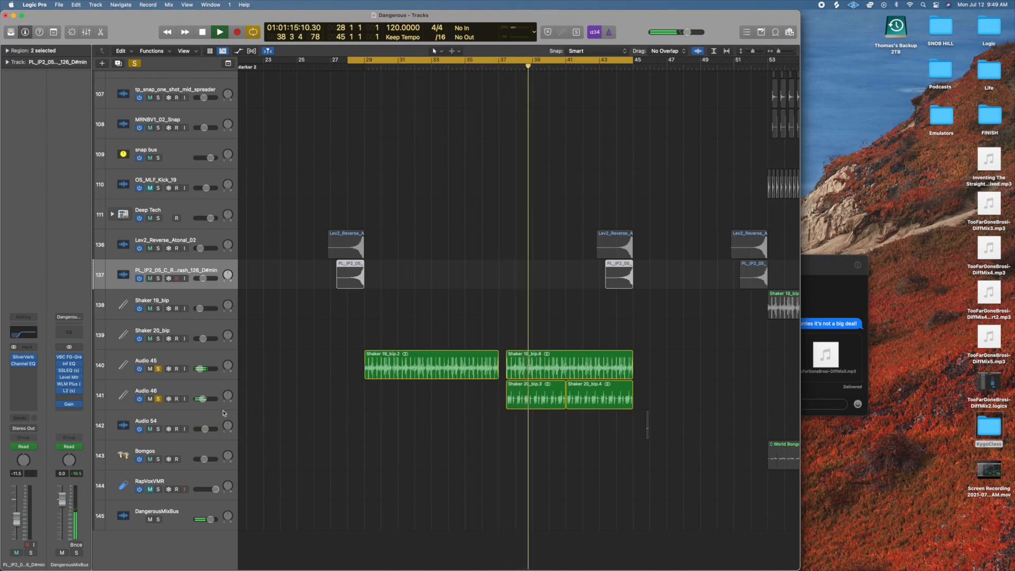
{"action": "left_click", "coordinate": [158, 369]}
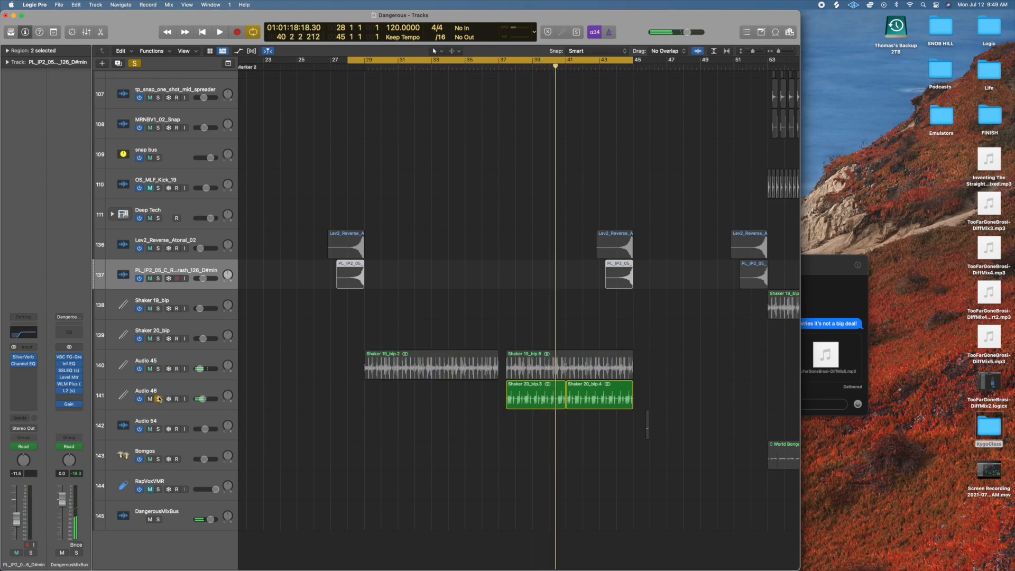
{"action": "left_click", "coordinate": [158, 399]}
Find the piano tracks, solo the unnamed track 33, and play it from bar 28.
{"action": "scroll", "coordinate": [301, 383], "scroll_direction": "up", "scroll_amount": 20}
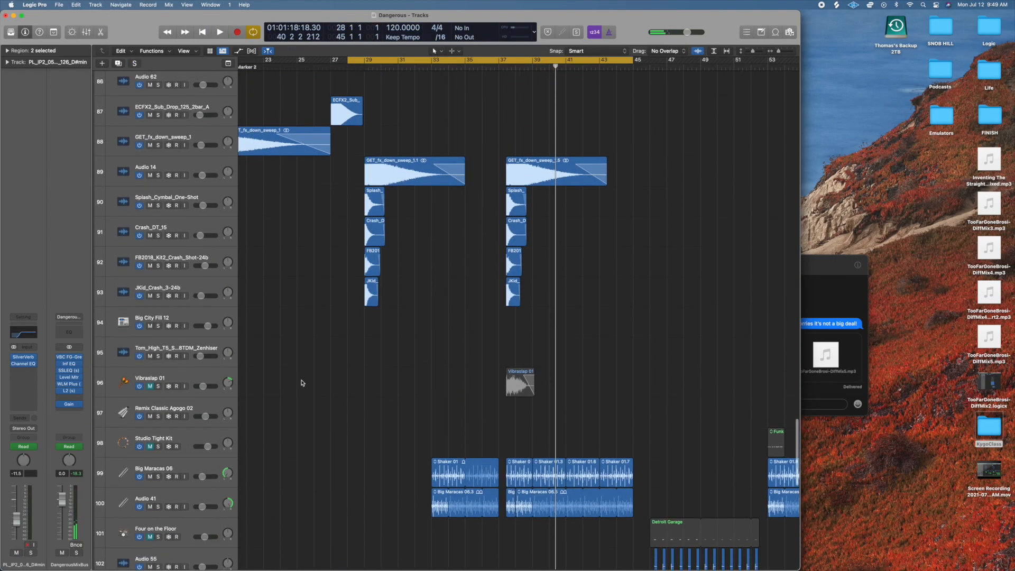
{"action": "scroll", "coordinate": [302, 383], "scroll_direction": "down", "scroll_amount": 20}
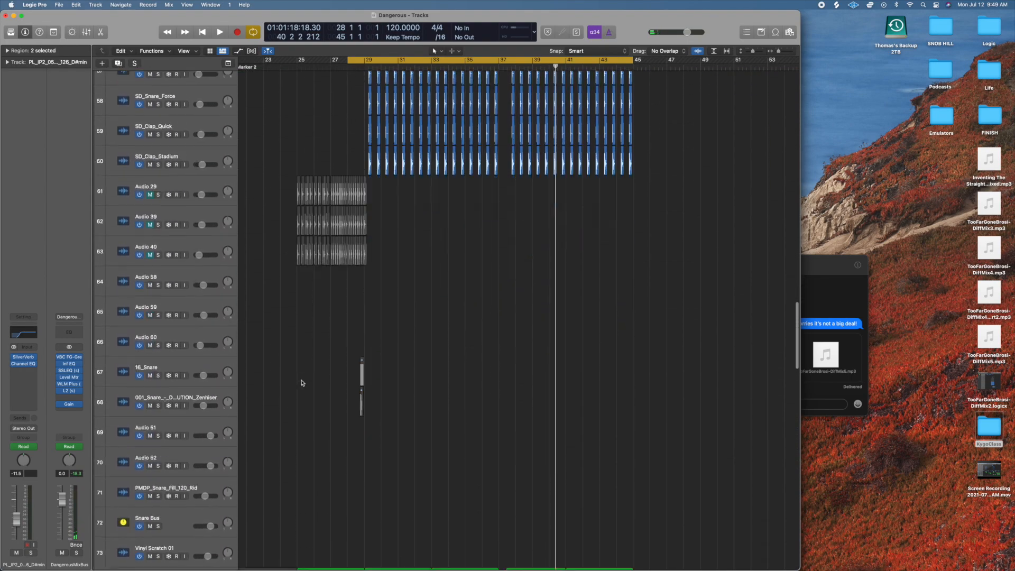
{"action": "scroll", "coordinate": [301, 383], "scroll_direction": "up", "scroll_amount": 15}
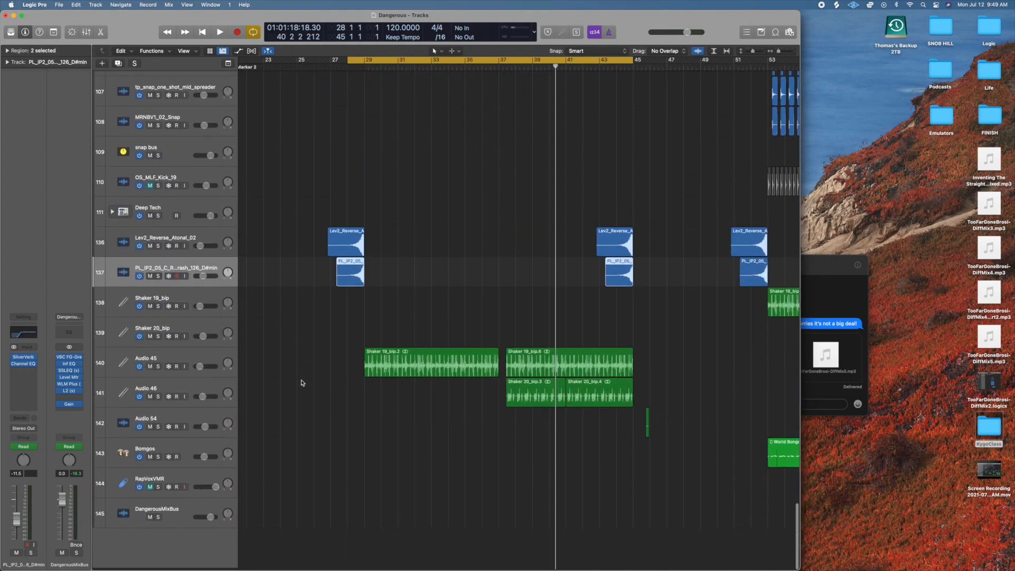
{"action": "scroll", "coordinate": [301, 383], "scroll_direction": "up", "scroll_amount": 20}
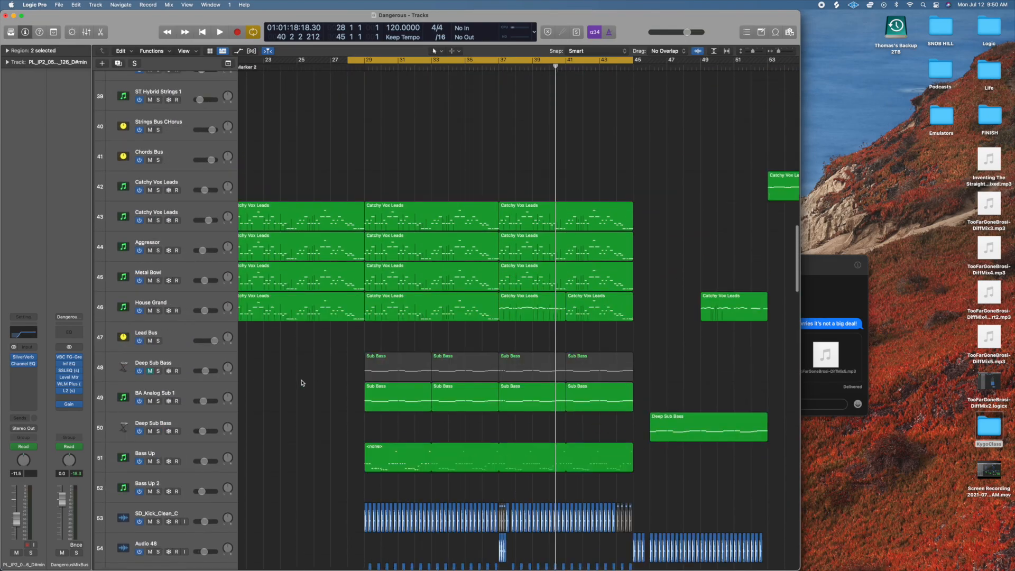
{"action": "scroll", "coordinate": [302, 383], "scroll_direction": "down", "scroll_amount": 13}
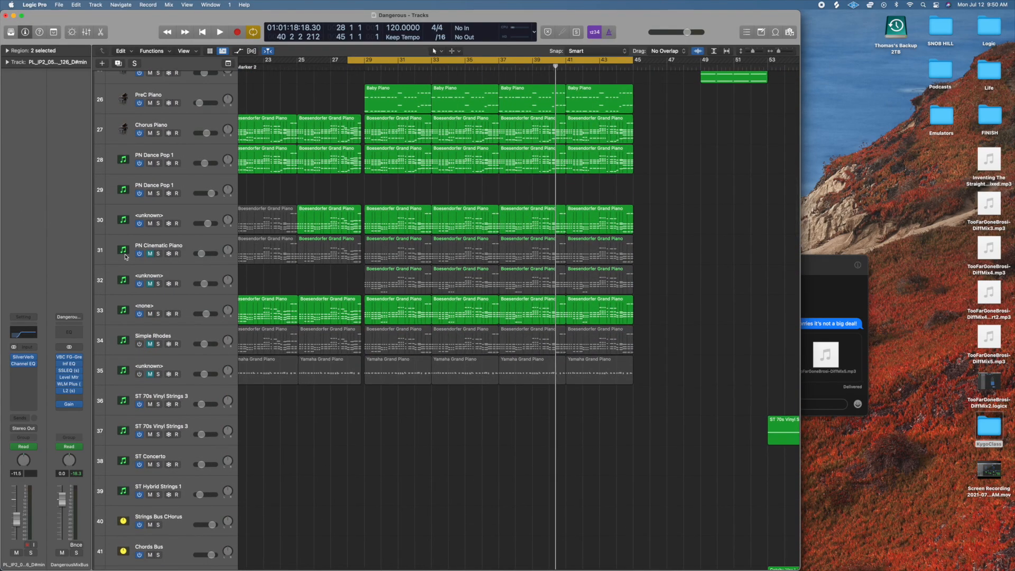
{"action": "left_click", "coordinate": [159, 314]}
{"action": "key", "text": "space"}
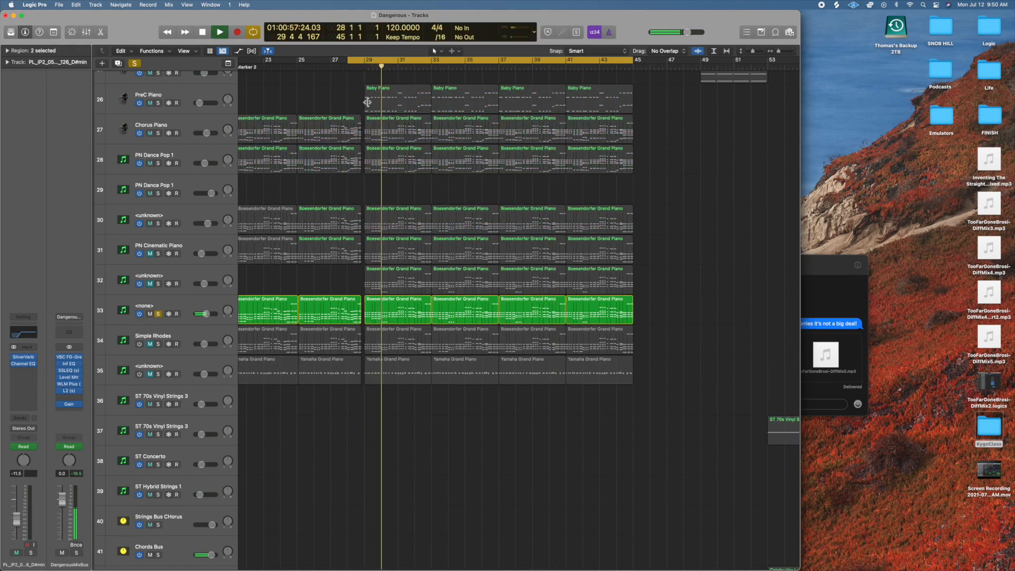
{"action": "left_click", "coordinate": [348, 66]}
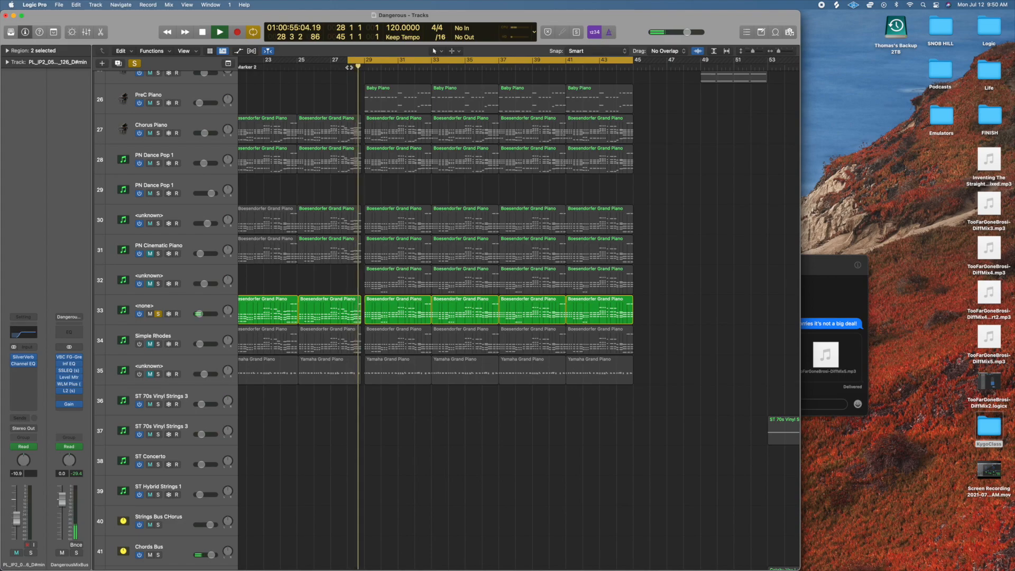
Select track 33, inspect its Massive X instrument, close the plug-in window, and clear the solo.
{"action": "left_click", "coordinate": [157, 314]}
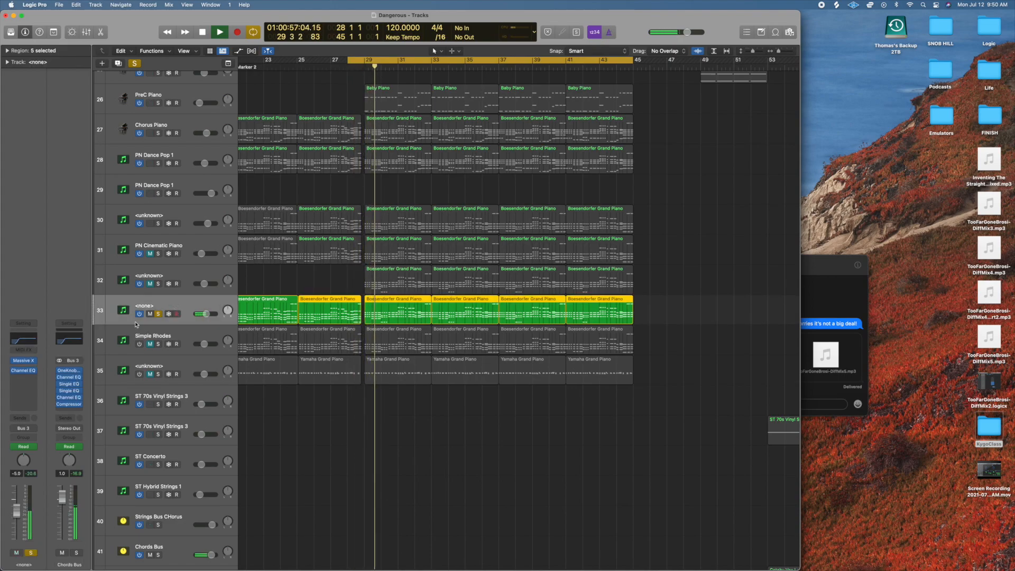
{"action": "left_click", "coordinate": [26, 362]}
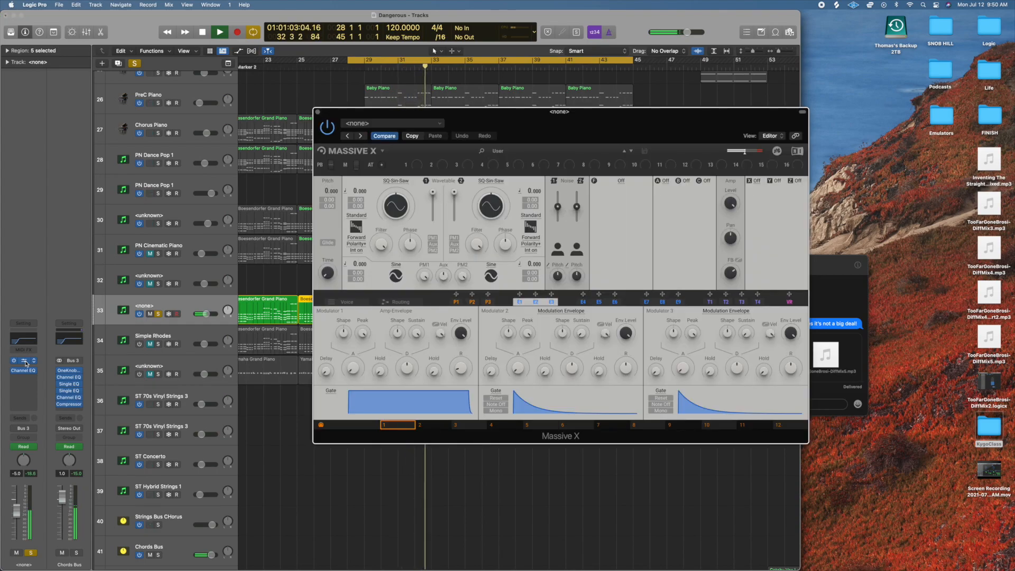
{"action": "left_click", "coordinate": [319, 112]}
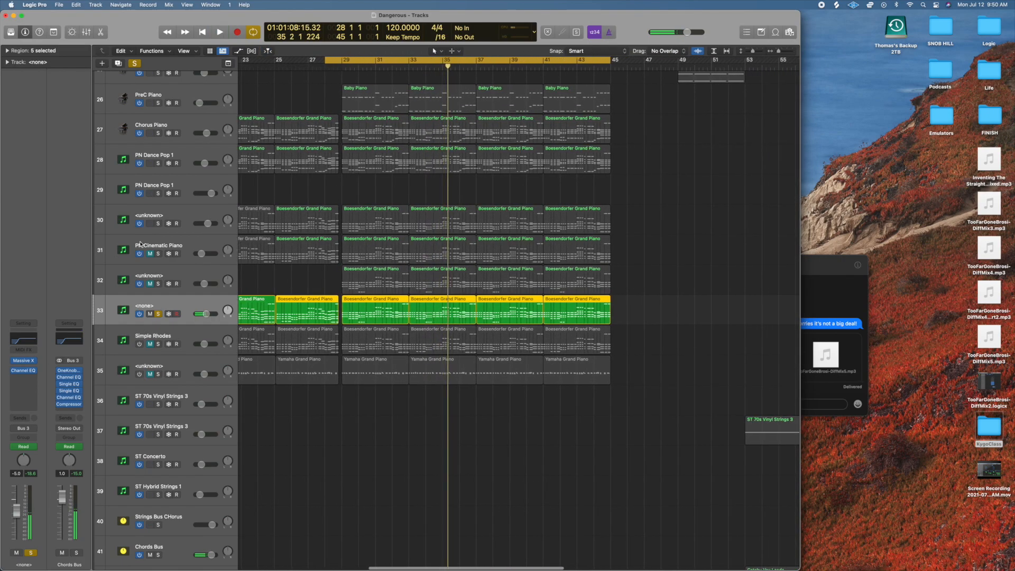
{"action": "left_click", "coordinate": [137, 64]}
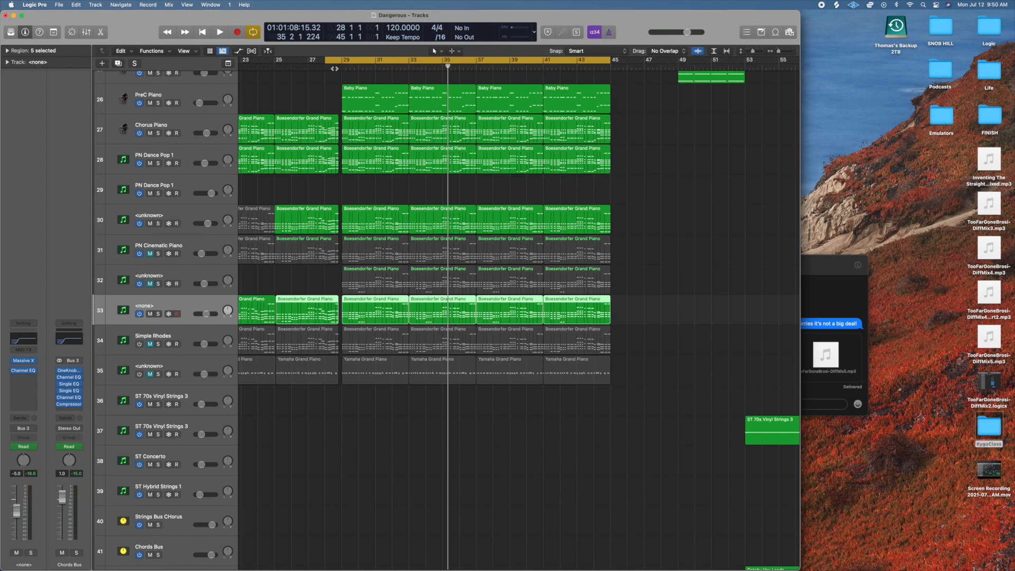
Play the full chorus mix, audition the unknown piano-layer track 30 soloed, stop playback, and remove the solo.
{"action": "key", "text": "space"}
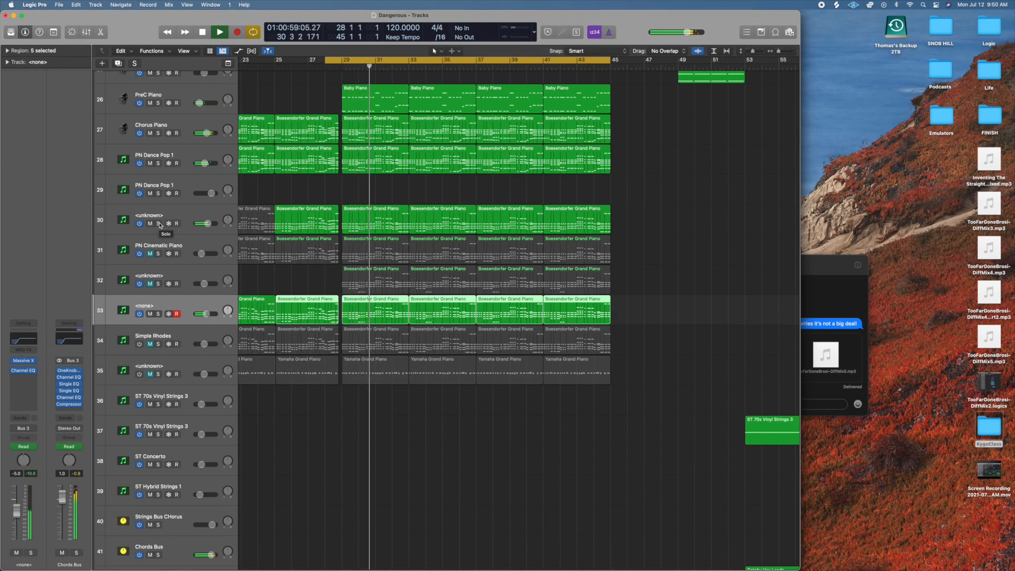
{"action": "key", "text": "space"}
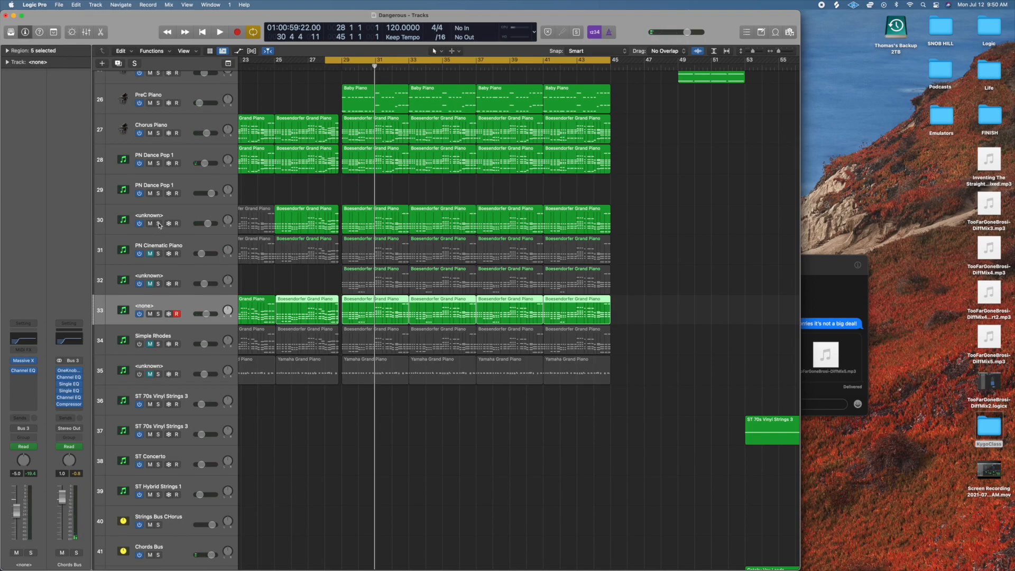
{"action": "left_click", "coordinate": [158, 224]}
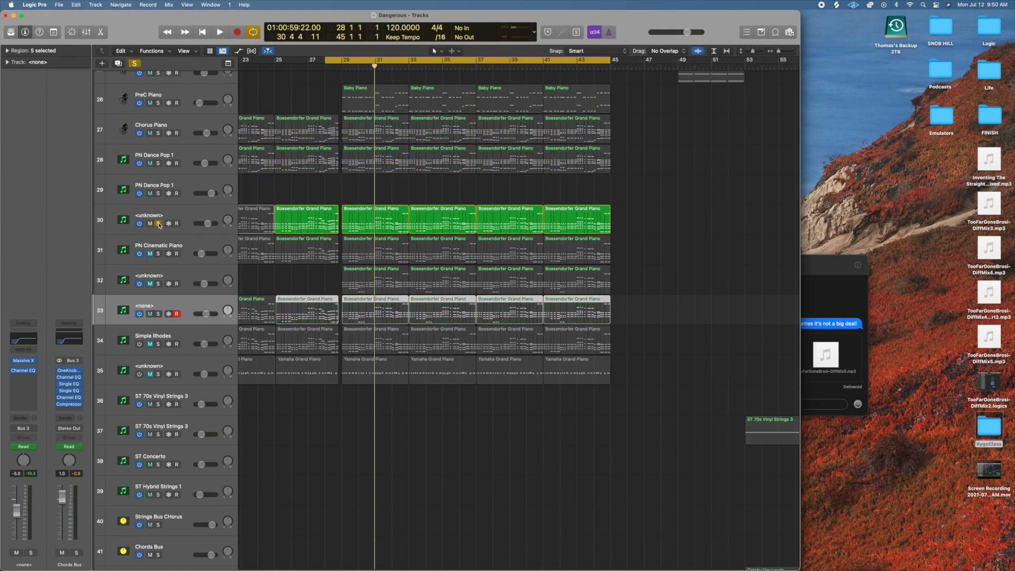
{"action": "key", "text": "space"}
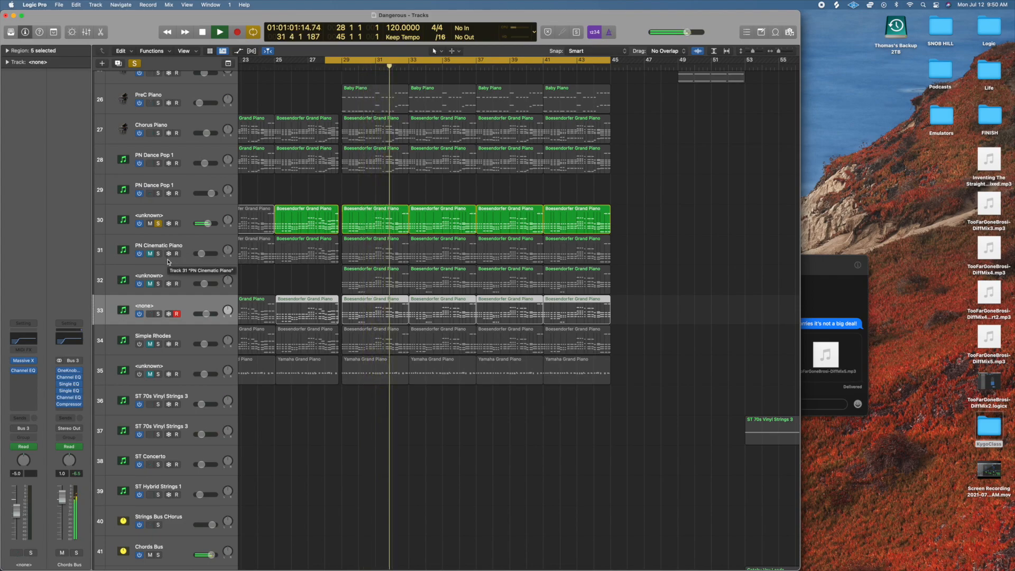
{"action": "key", "text": "space"}
{"action": "left_click", "coordinate": [158, 224]}
Select and solo the Chords Bus track 41, and play the combined chord layers.
{"action": "scroll", "coordinate": [391, 282], "scroll_direction": "down", "scroll_amount": 10}
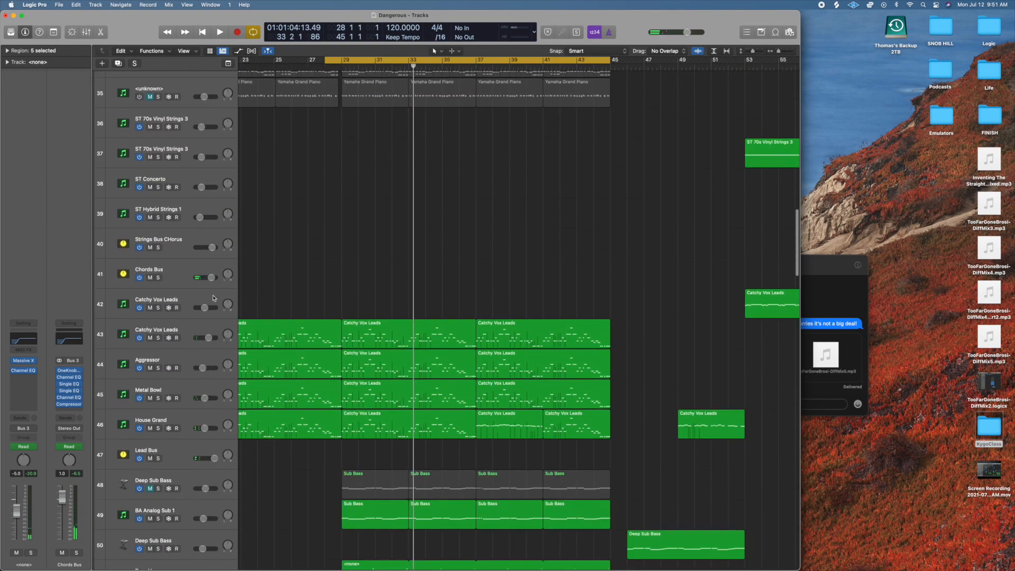
{"action": "left_click", "coordinate": [170, 274]}
{"action": "left_click", "coordinate": [159, 278]}
{"action": "key", "text": "space"}
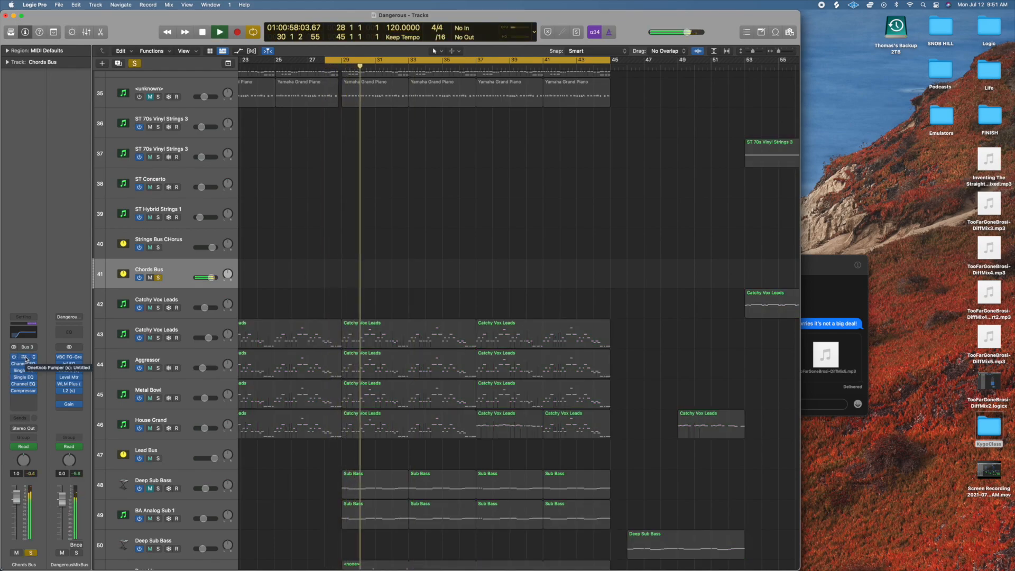
Open the OneKnob Pumper plug-in on the Chords Bus, audition the soloed chords with it bypassed, and clear the solo.
{"action": "left_click", "coordinate": [26, 359]}
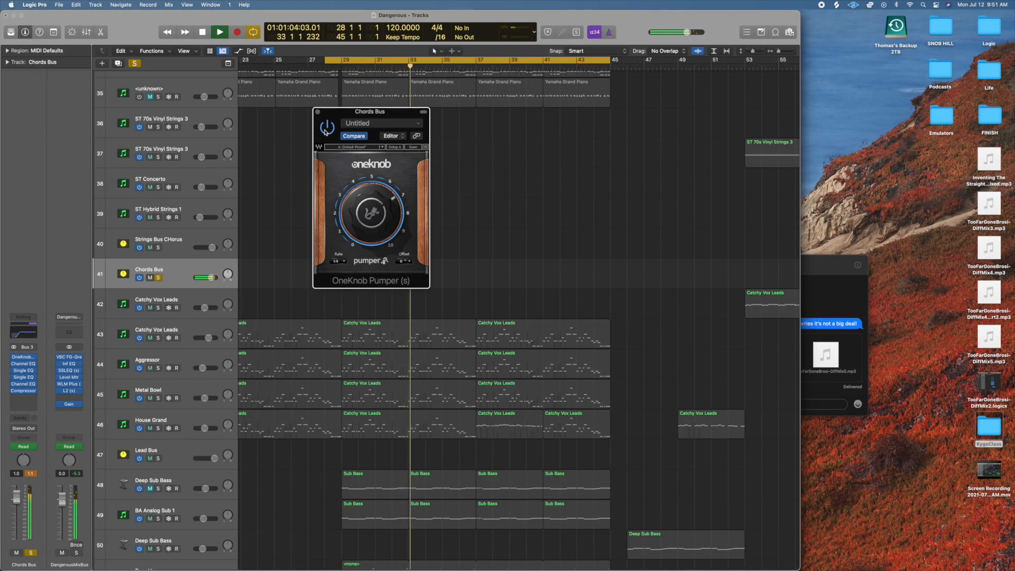
{"action": "key", "text": "space"}
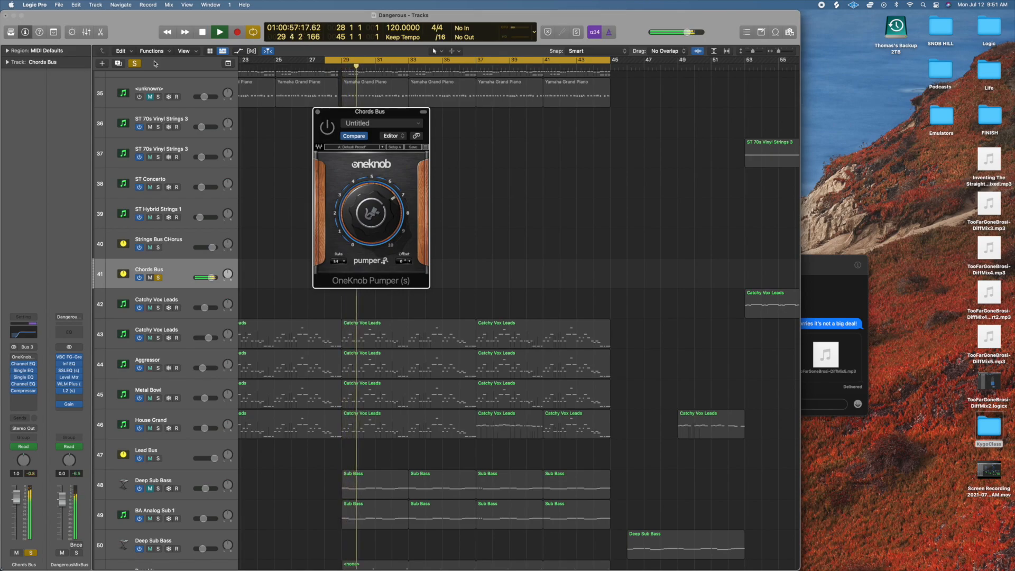
{"action": "left_click", "coordinate": [136, 64]}
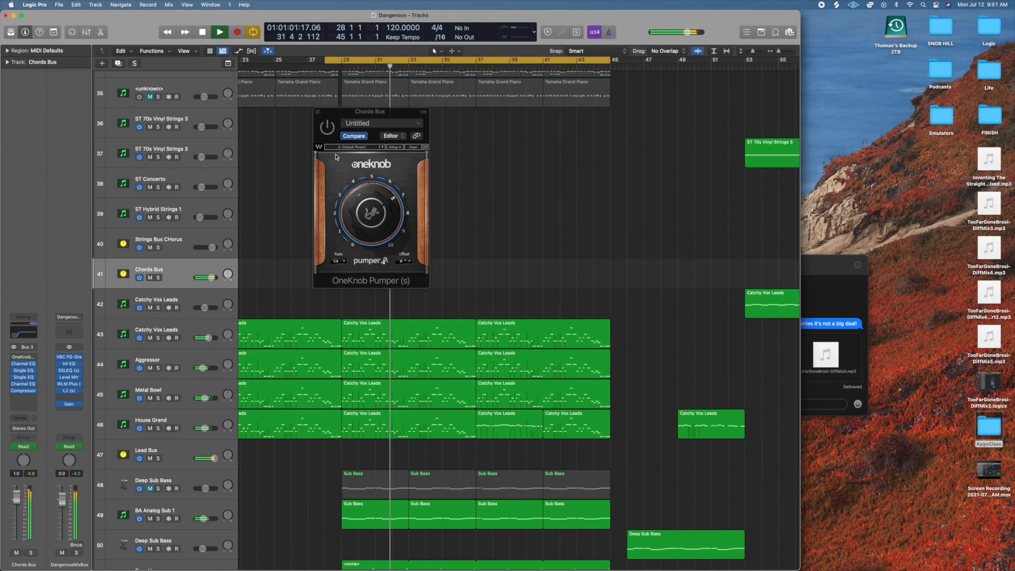
Play the full chorus mix with OneKnob Pumper switched back on, stop playback, and close the plug-in window.
{"action": "left_click", "coordinate": [356, 141]}
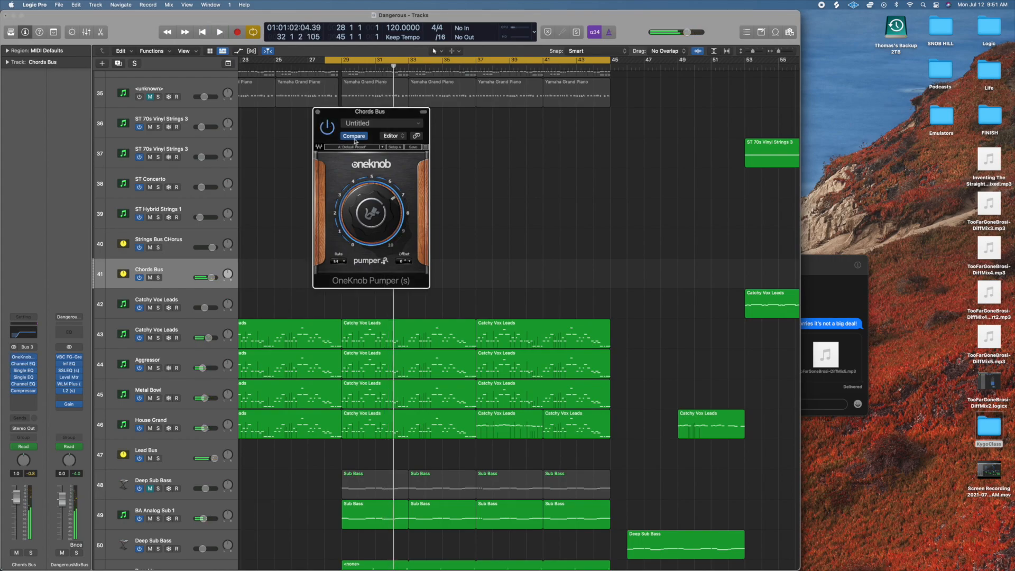
{"action": "key", "text": "space"}
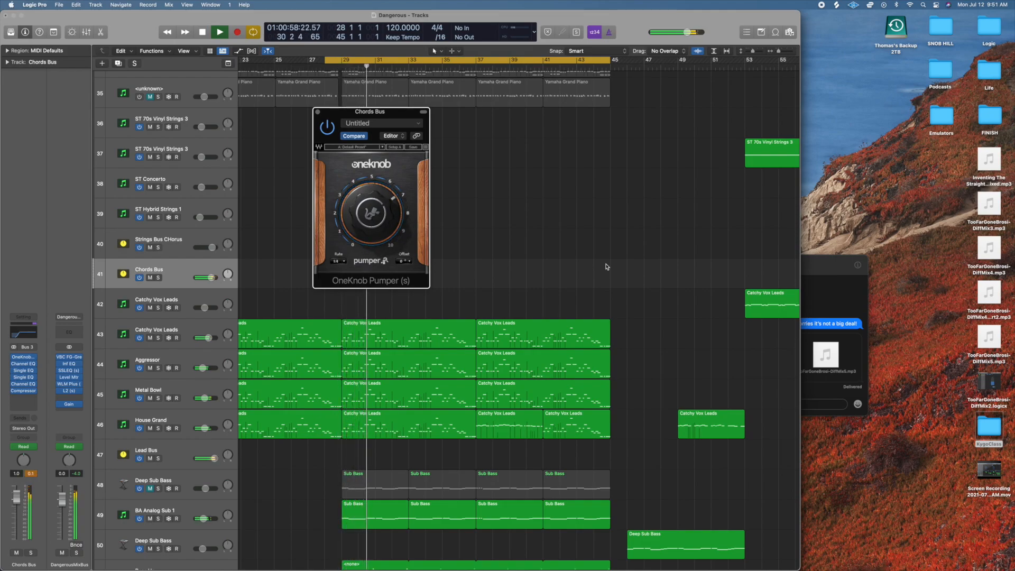
{"action": "key", "text": "space"}
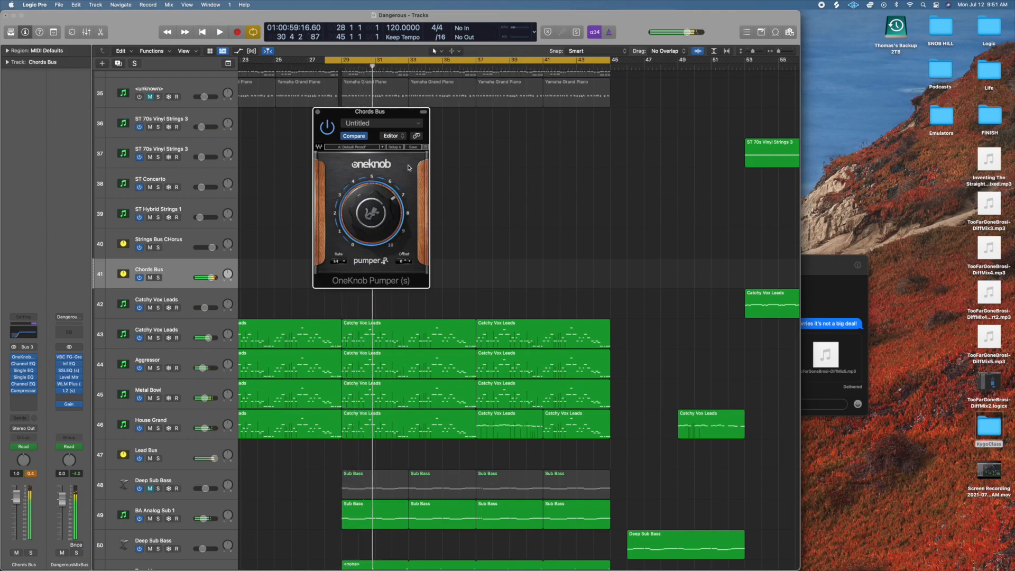
{"action": "left_click", "coordinate": [318, 112]}
Place the playhead at bar 27 and find the vocal lead and Vocal Pump tracks near the start of the track list.
{"action": "scroll", "coordinate": [329, 175], "scroll_direction": "up", "scroll_amount": 15}
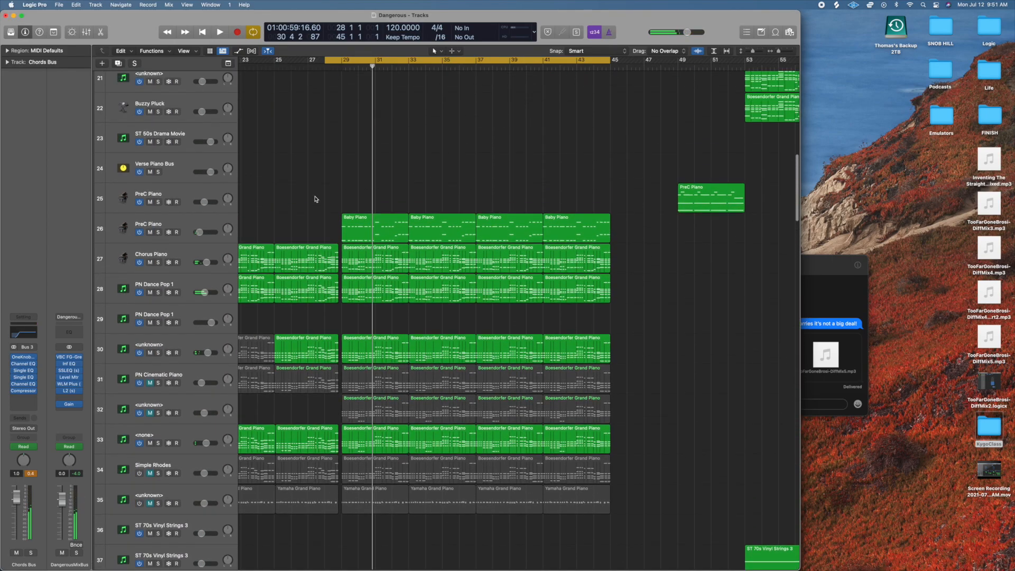
{"action": "left_click", "coordinate": [308, 68]}
{"action": "scroll", "coordinate": [439, 240], "scroll_direction": "up", "scroll_amount": 8}
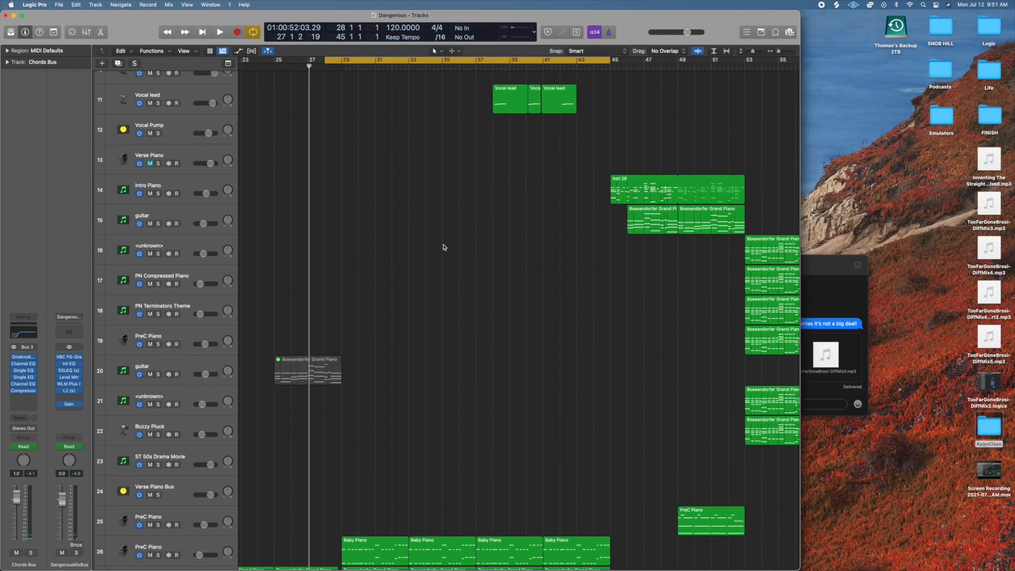
{"action": "scroll", "coordinate": [444, 247], "scroll_direction": "up", "scroll_amount": 2}
{"action": "scroll", "coordinate": [443, 247], "scroll_direction": "up", "scroll_amount": 3}
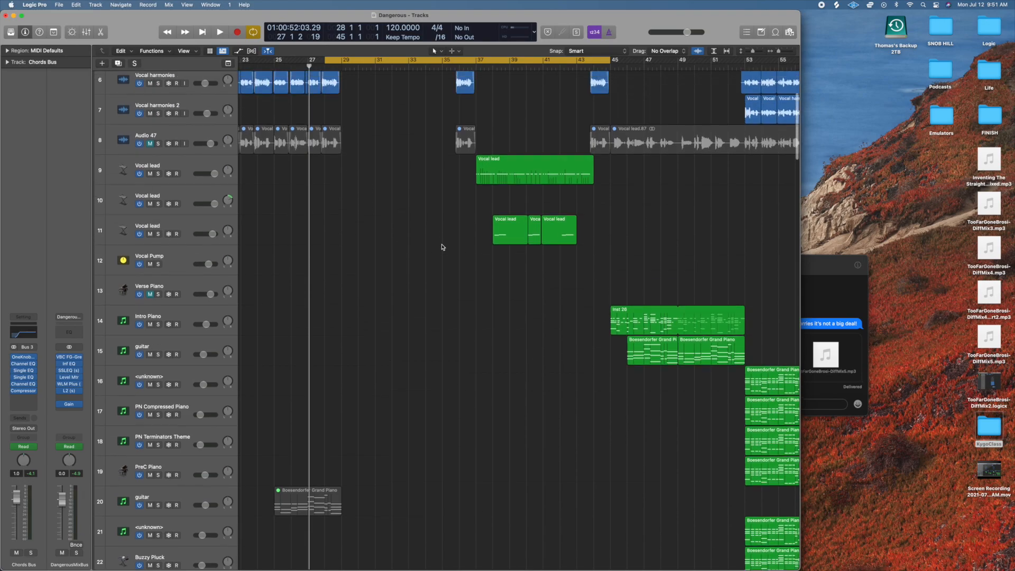
{"action": "scroll", "coordinate": [444, 247], "scroll_direction": "up", "scroll_amount": 2}
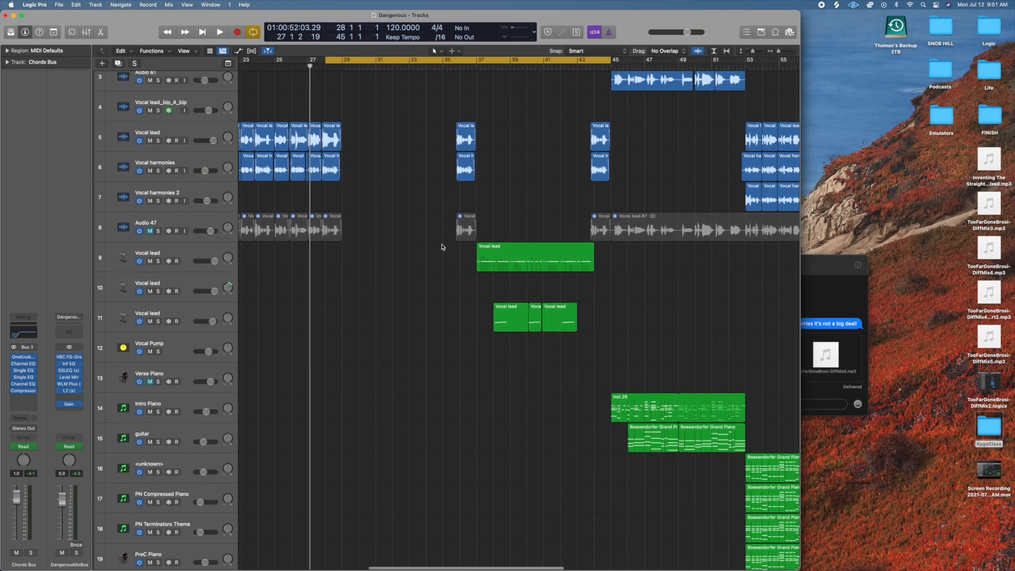
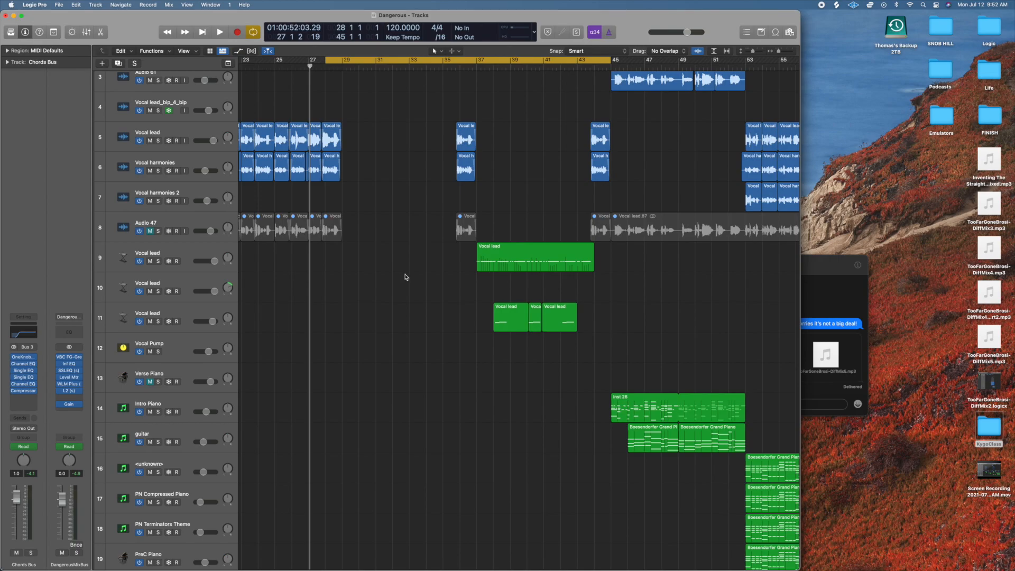
Start playback at bar 25 and solo the Chords Bus track 41.
{"action": "scroll", "coordinate": [390, 284], "scroll_direction": "down", "scroll_amount": 15}
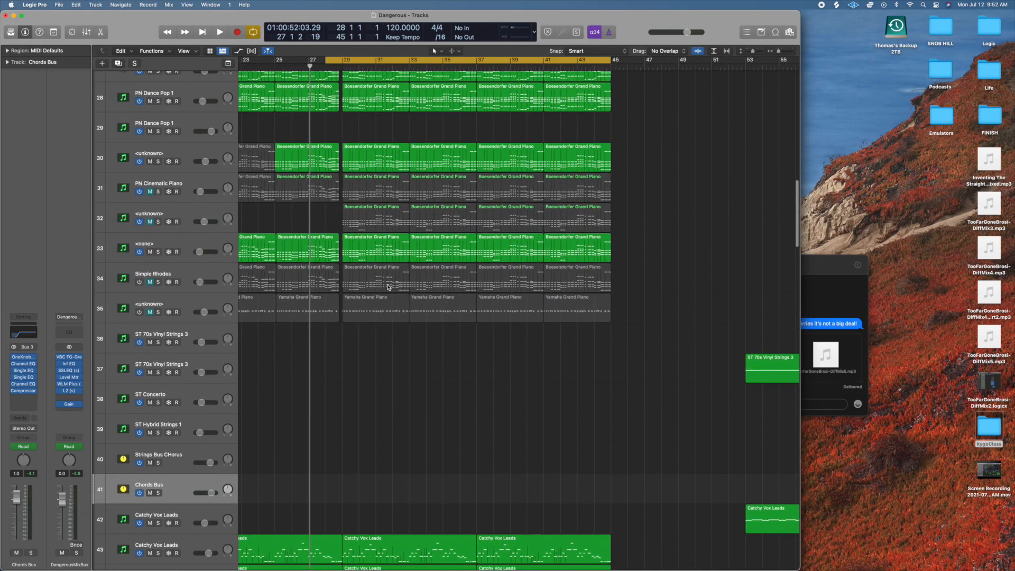
{"action": "left_click", "coordinate": [276, 69]}
{"action": "key", "text": "space"}
{"action": "left_click", "coordinate": [157, 440]}
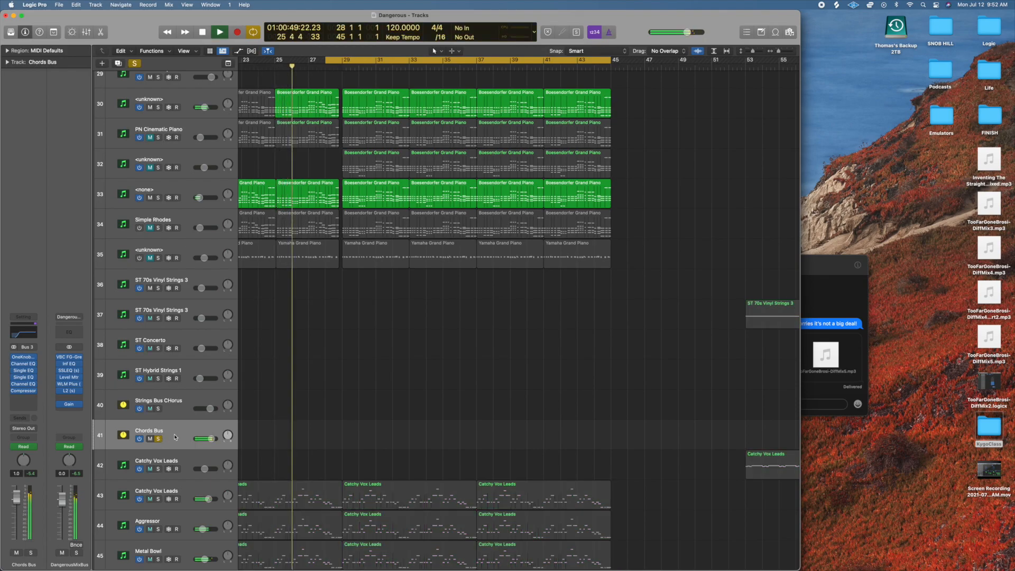
Show the track automation and switch the Chords Bus lane to its Pump parameter to examine the curve.
{"action": "key", "text": "a"}
{"action": "scroll", "coordinate": [339, 343], "scroll_direction": "down", "scroll_amount": 2}
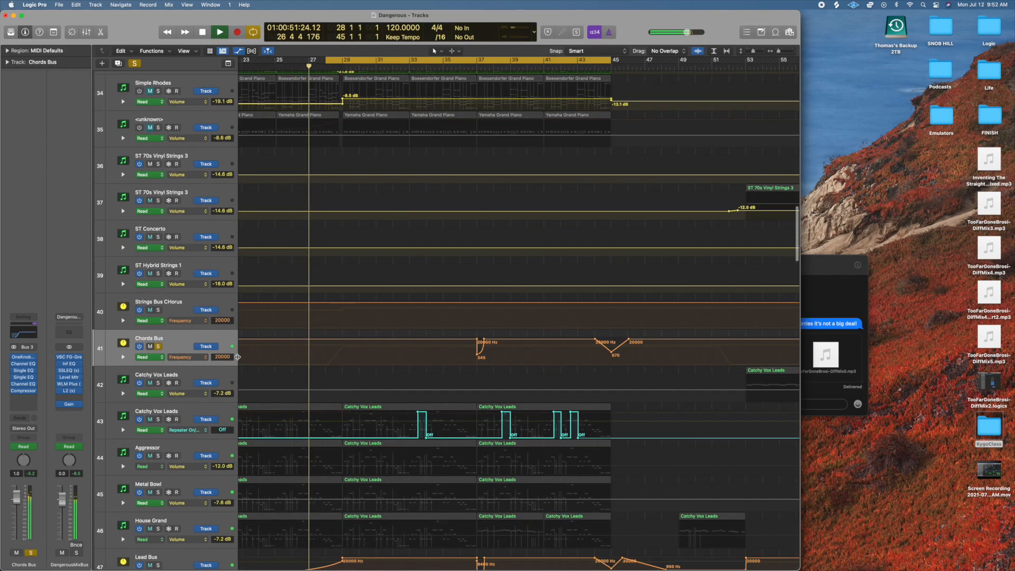
{"action": "left_click", "coordinate": [180, 357]}
{"action": "key", "text": "Return"}
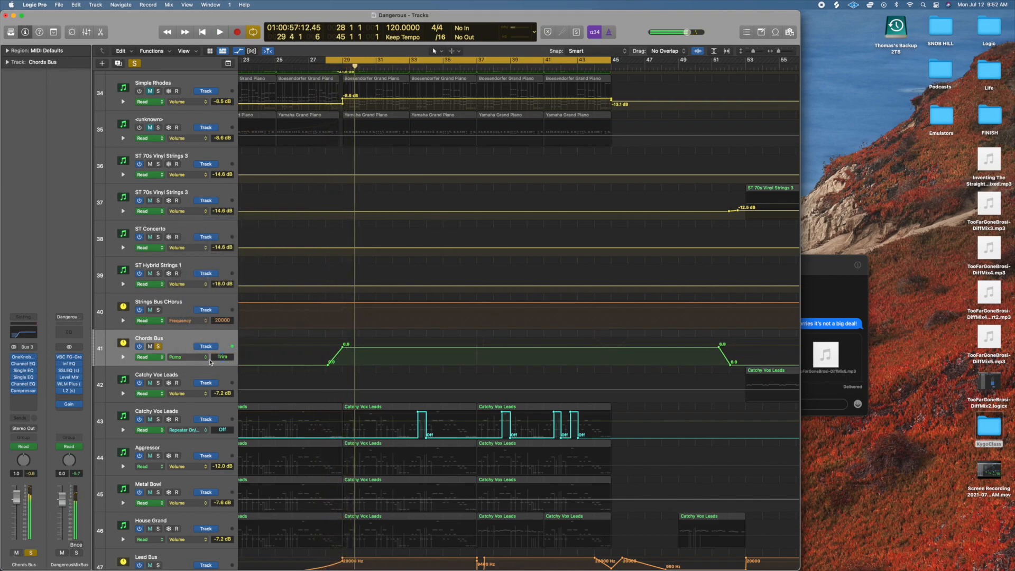
Clear the Chords Bus solo and hide the track automation.
{"action": "left_click", "coordinate": [158, 347]}
{"action": "scroll", "coordinate": [296, 238], "scroll_direction": "up", "scroll_amount": 14}
{"action": "key", "text": "a"}
Move the cycle range to run from bar 12 beat 3 to bar 29 beat 3, over the earlier vocal section.
{"action": "scroll", "coordinate": [349, 268], "scroll_direction": "up", "scroll_amount": 12}
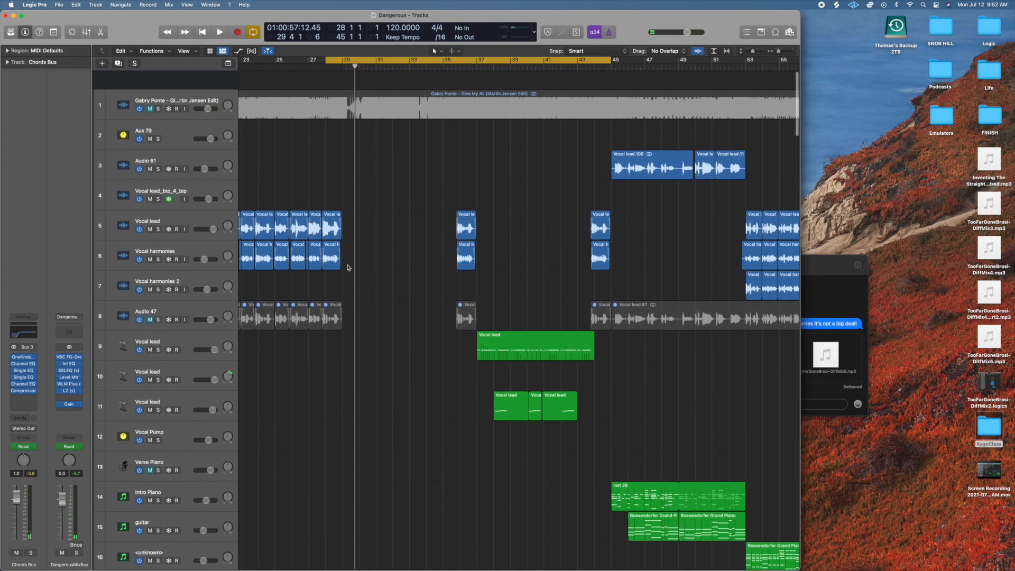
{"action": "scroll", "coordinate": [413, 169], "scroll_direction": "left", "scroll_amount": 6}
{"action": "left_click_drag", "start_coordinate": [565, 57], "coordinate": [307, 70]}
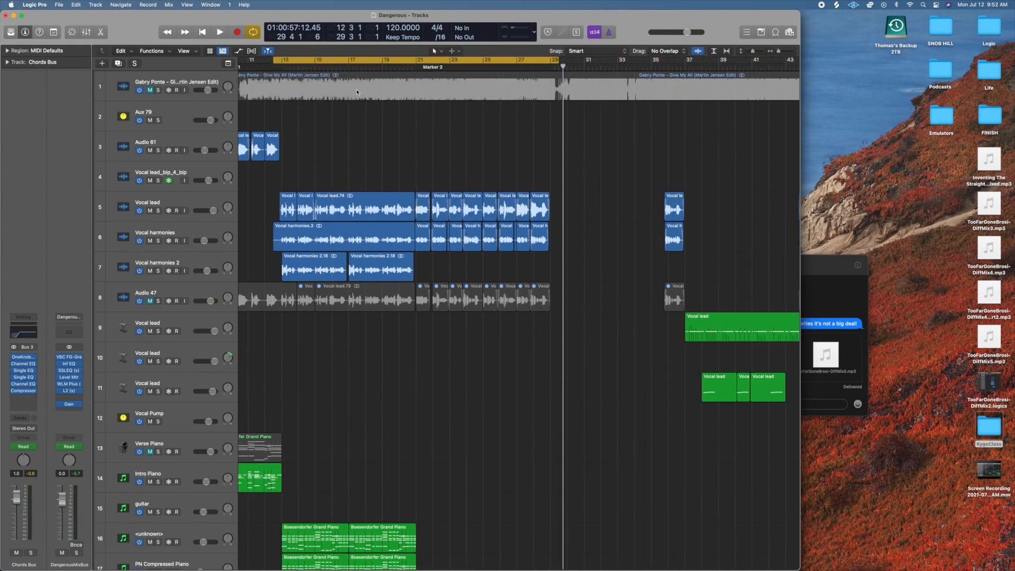
{"action": "scroll", "coordinate": [341, 195], "scroll_direction": "left", "scroll_amount": 3}
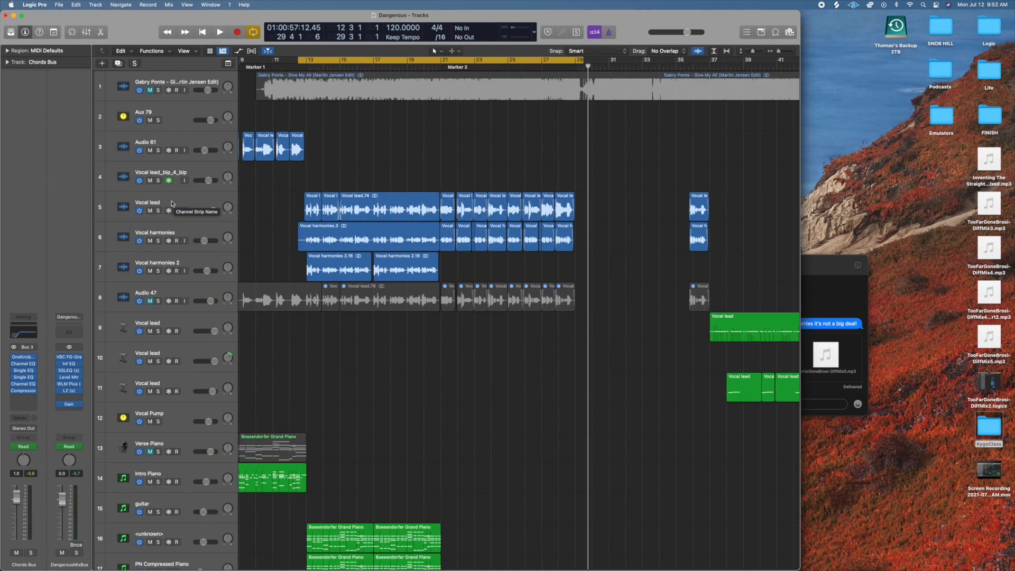
Solo the Vocal lead track 5 and audition it with its insert plug-ins bypassed.
{"action": "left_click", "coordinate": [159, 210]}
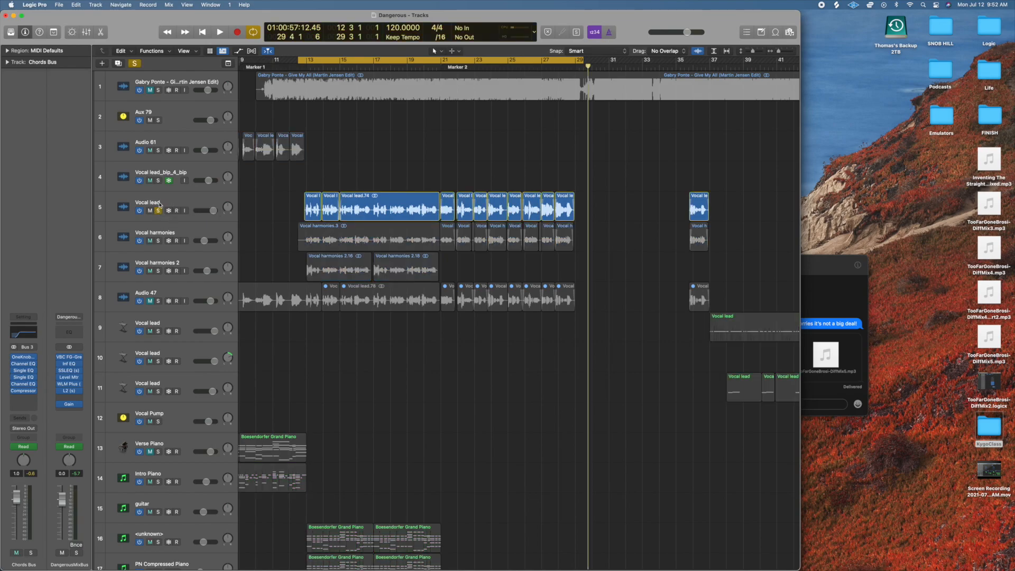
{"action": "key", "text": "space"}
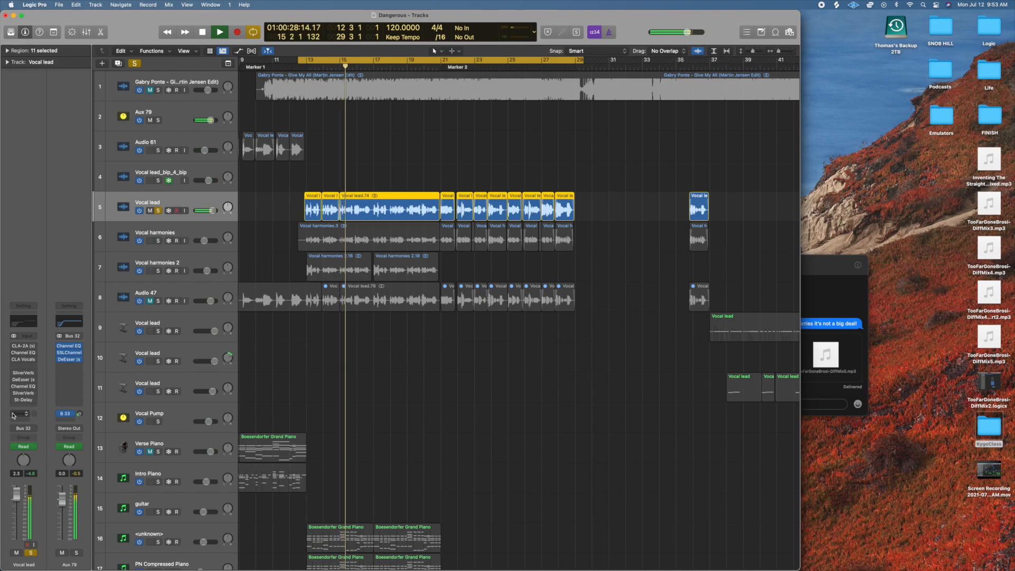
{"action": "key", "text": "space"}
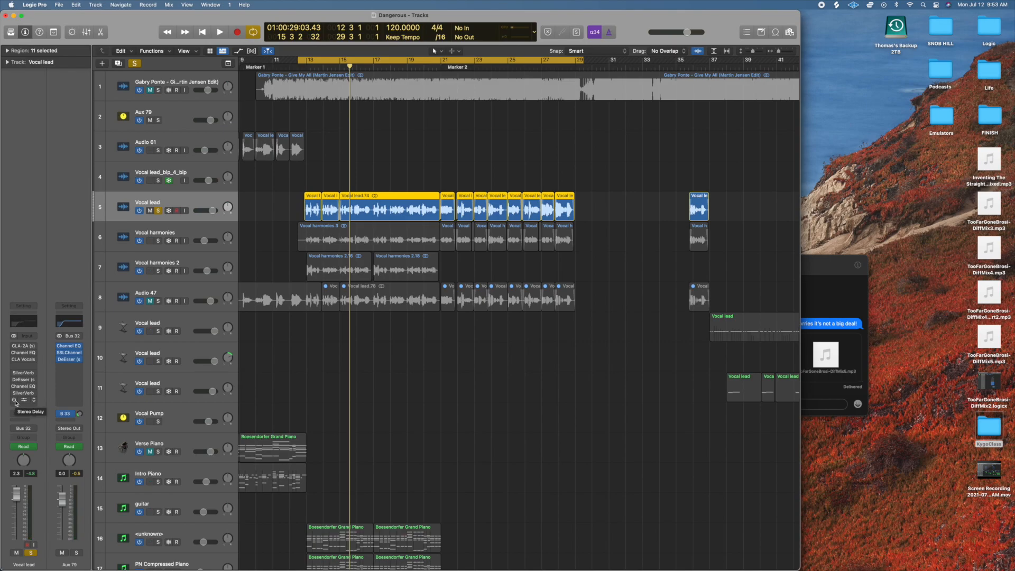
{"action": "key", "text": "space"}
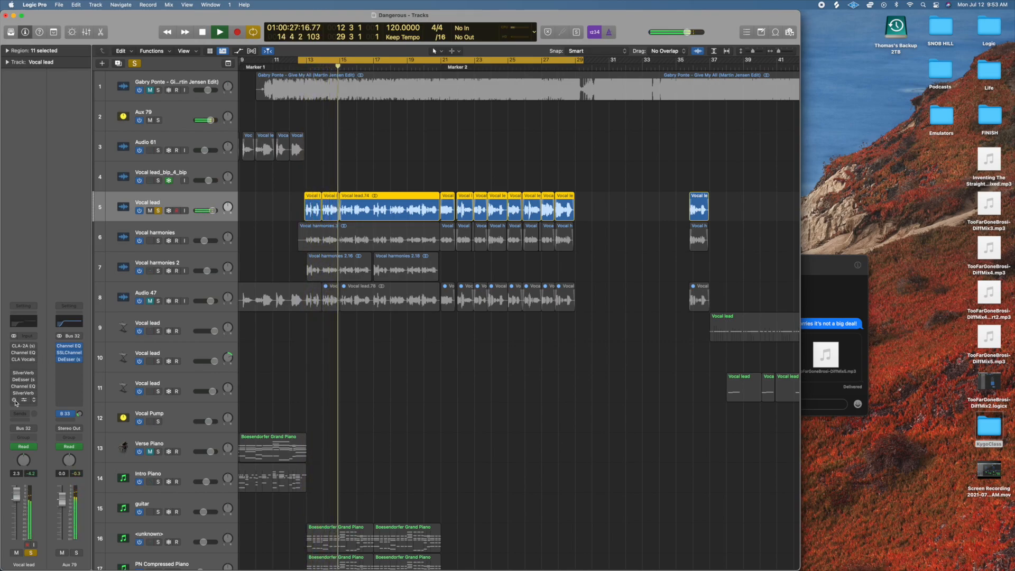
{"action": "key", "text": "space"}
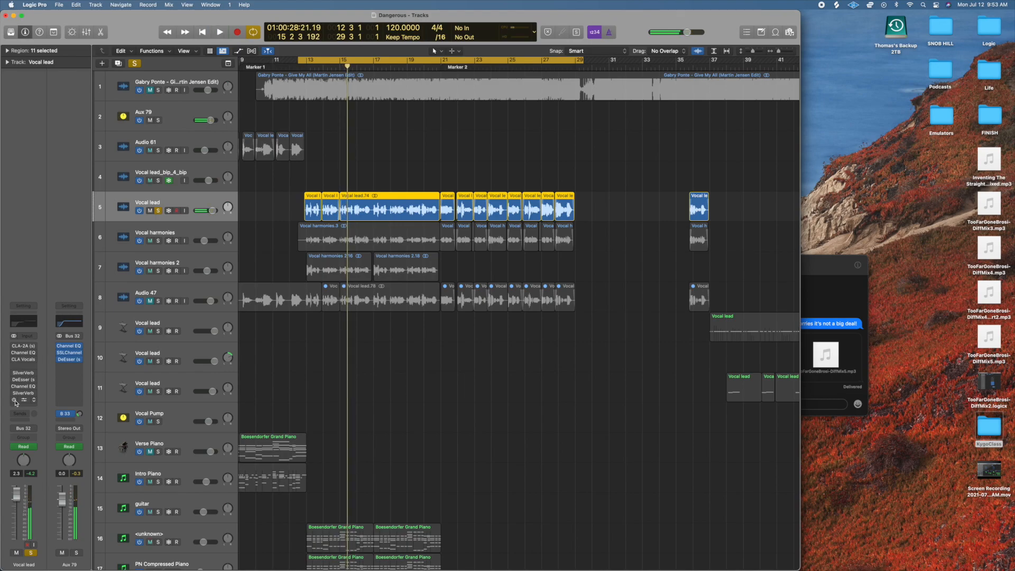
Switch all the insert plug-ins on the Vocal lead channel strip back on, leaving the Library hidden.
{"action": "left_click_drag", "start_coordinate": [16, 402], "coordinate": [14, 347]}
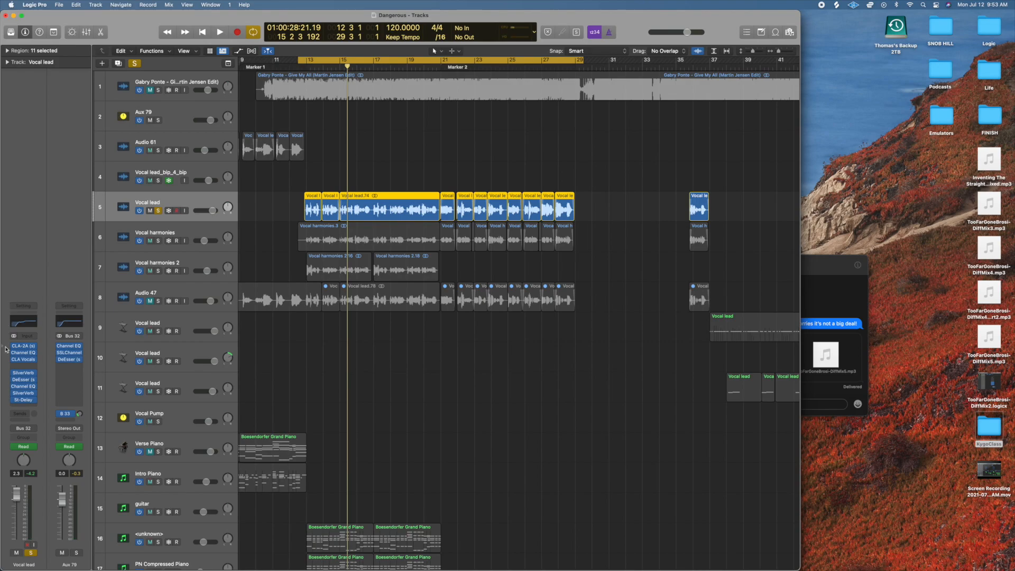
{"action": "key", "text": "y"}
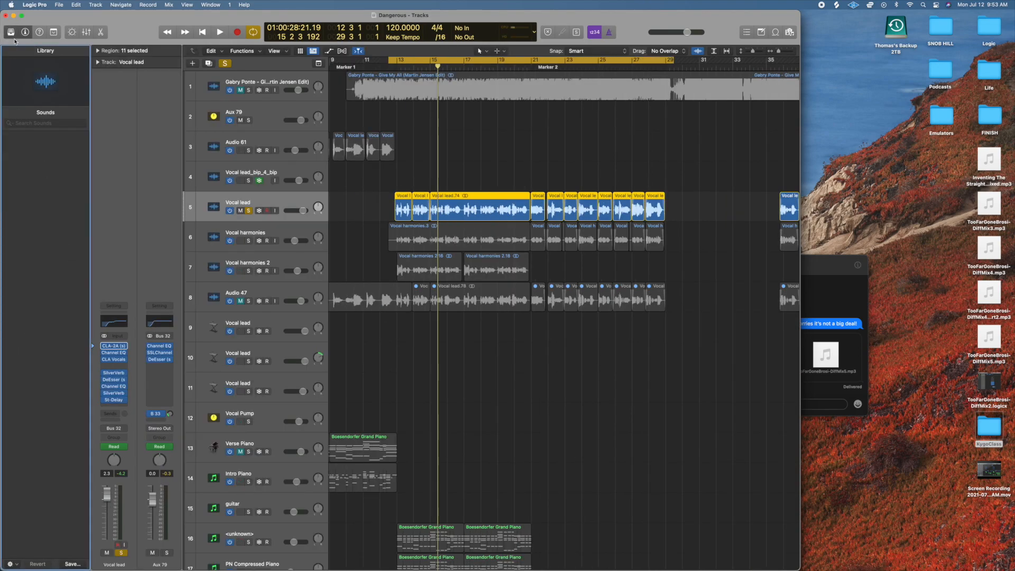
{"action": "left_click", "coordinate": [11, 33]}
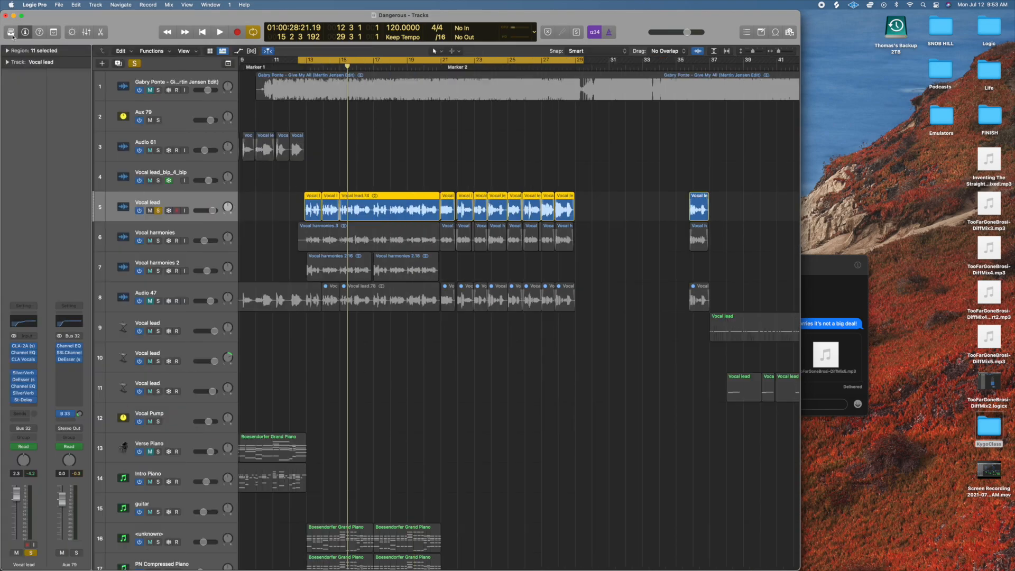
Clear the solo and play the full mix from bar 12 beat 3.
{"action": "left_click", "coordinate": [300, 67]}
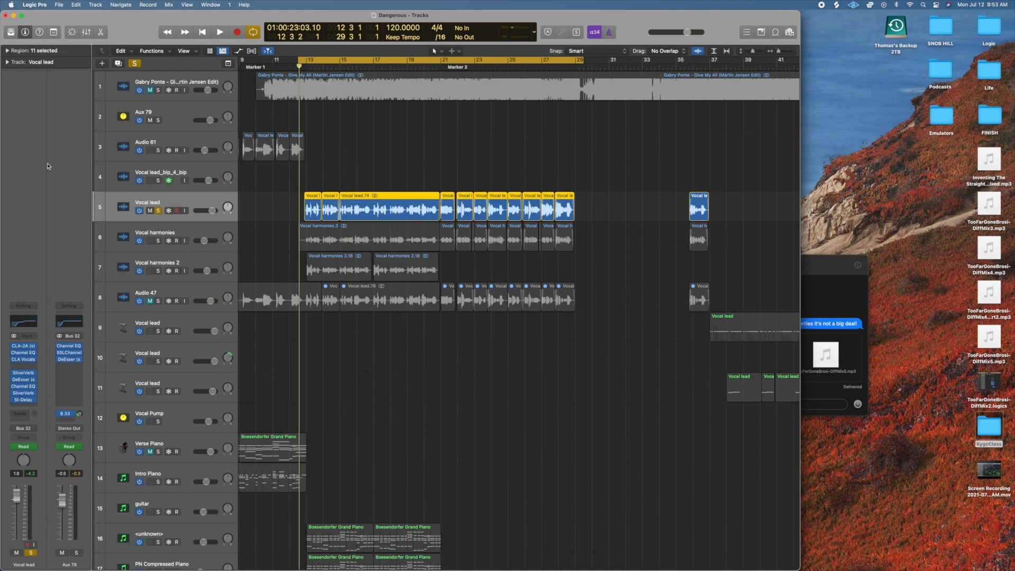
{"action": "left_click", "coordinate": [134, 63]}
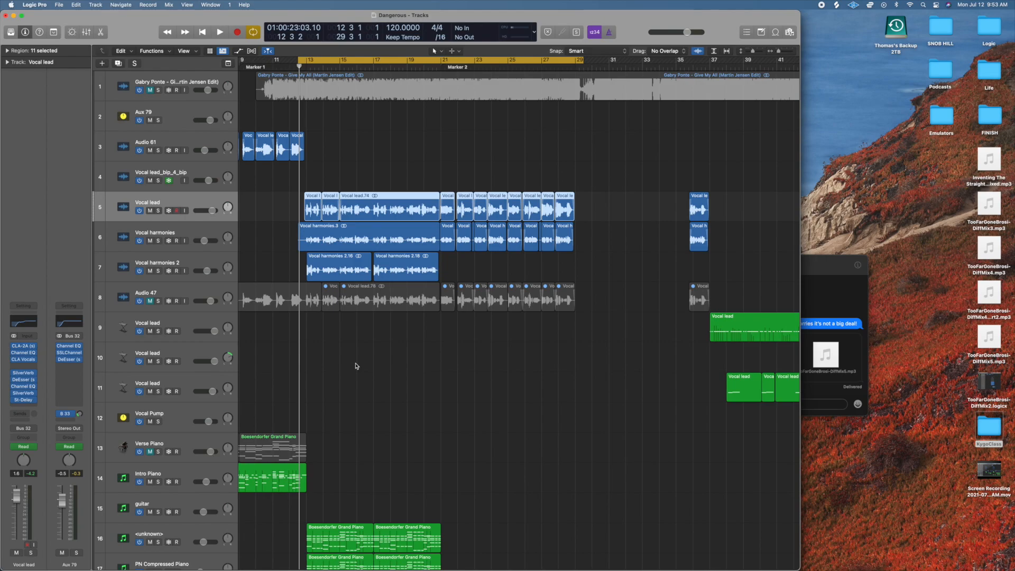
{"action": "key", "text": "space"}
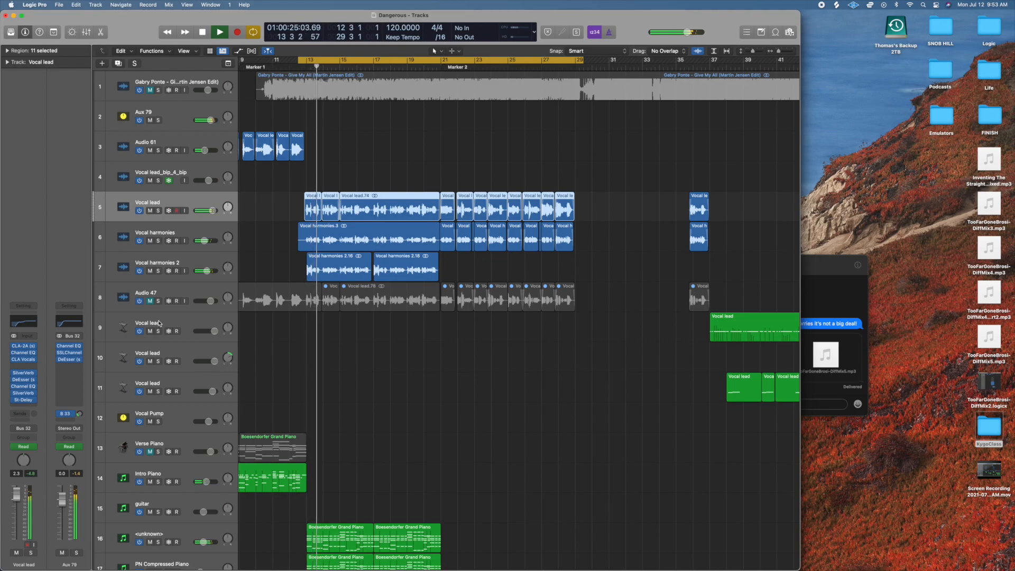
Audition the Vocal lead, Vocal harmonies and Vocal harmonies 2 tracks soloed together, stop playback, and clear the solos.
{"action": "left_click", "coordinate": [157, 210]}
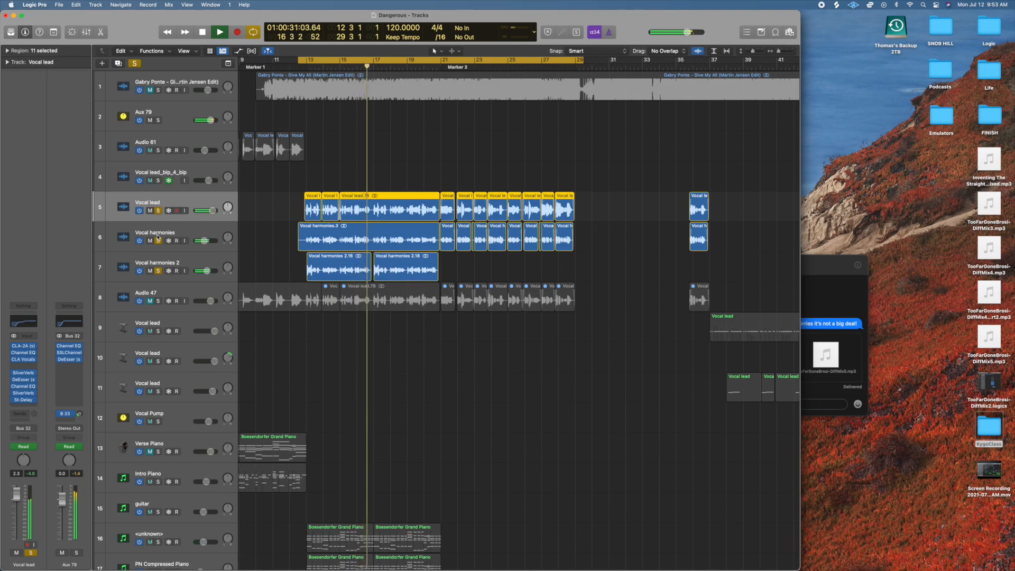
{"action": "key", "text": "space"}
{"action": "left_click", "coordinate": [135, 64]}
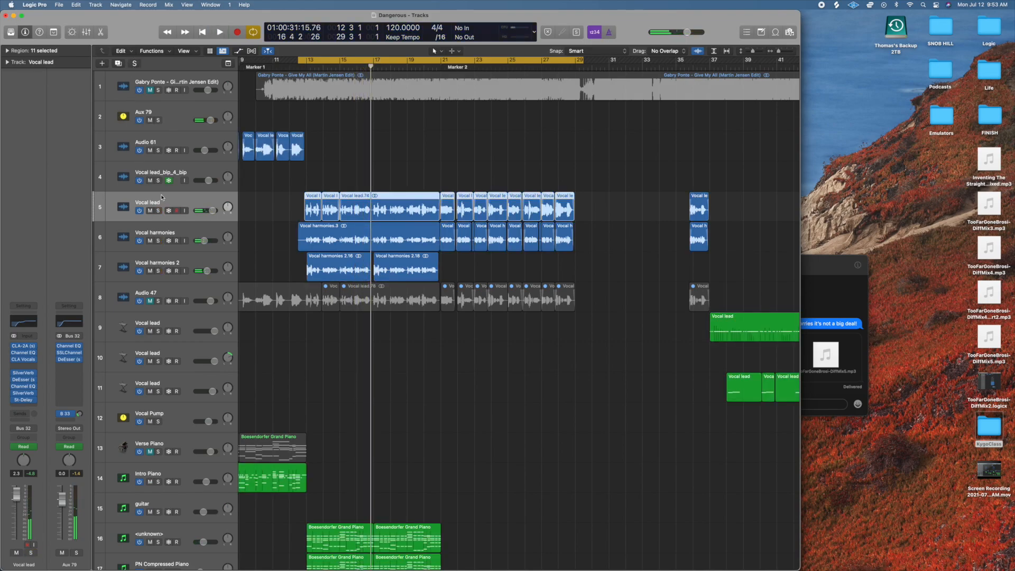
Play the Vocal lead track 5 soloed while inspecting its CLA-2A compressor, and stop playback with the plug-in closed.
{"action": "left_click", "coordinate": [158, 211]}
{"action": "key", "text": "space"}
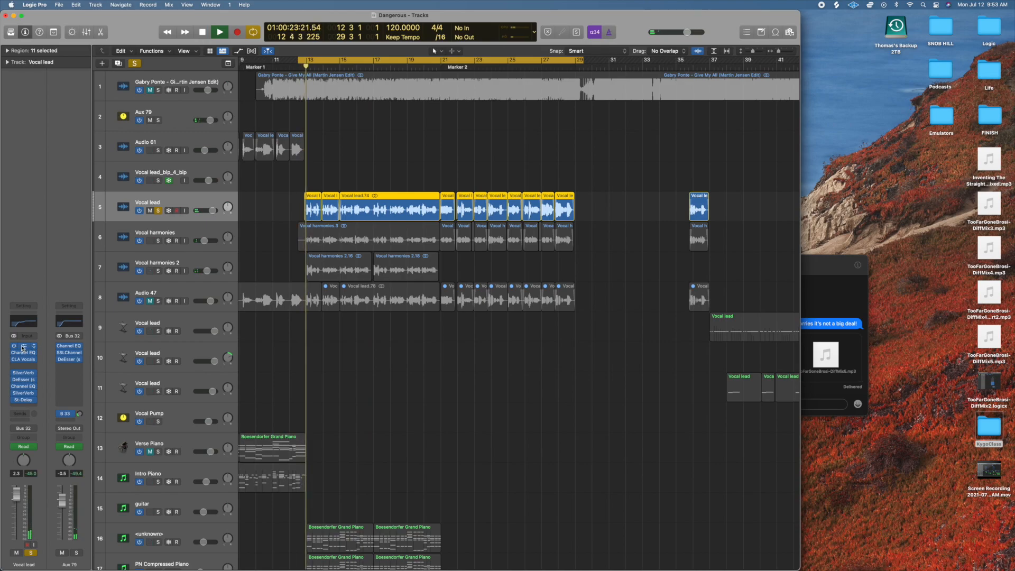
{"action": "left_click", "coordinate": [23, 347]}
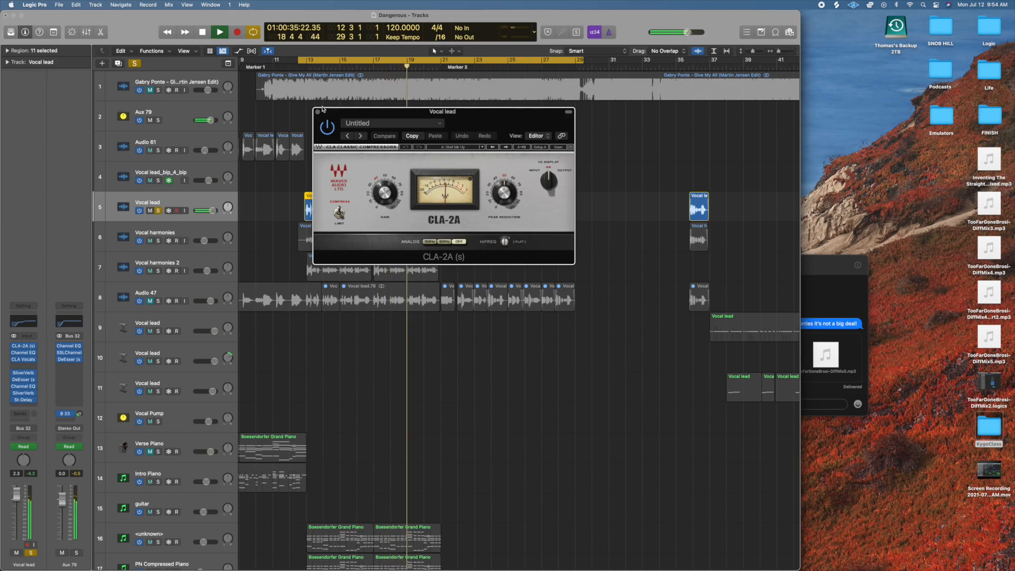
{"action": "left_click", "coordinate": [318, 113]}
{"action": "key", "text": "space"}
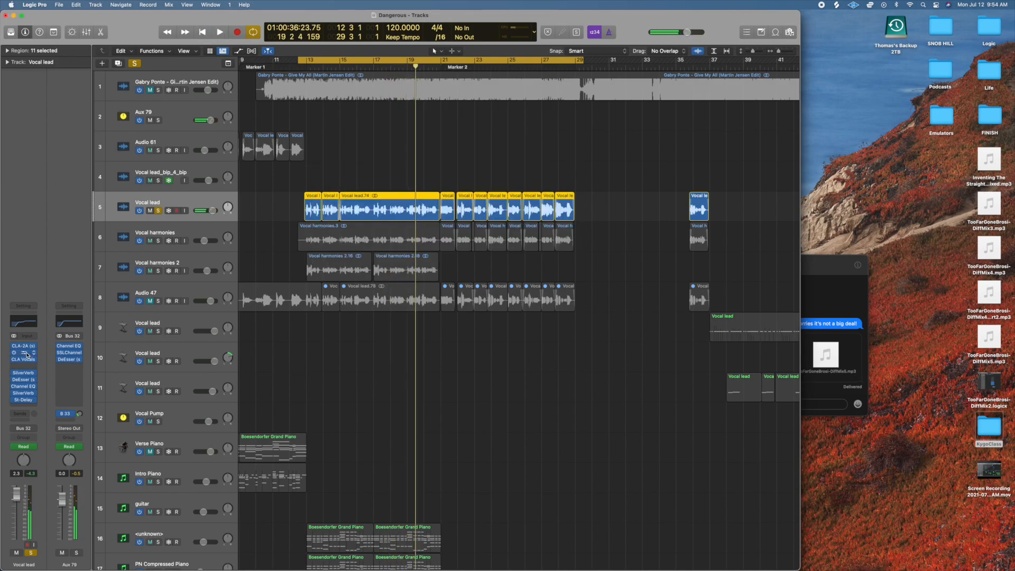
Inspect the Channel EQ and CLA Vocals plug-ins on the Vocal lead track, closing each window.
{"action": "left_click", "coordinate": [26, 354]}
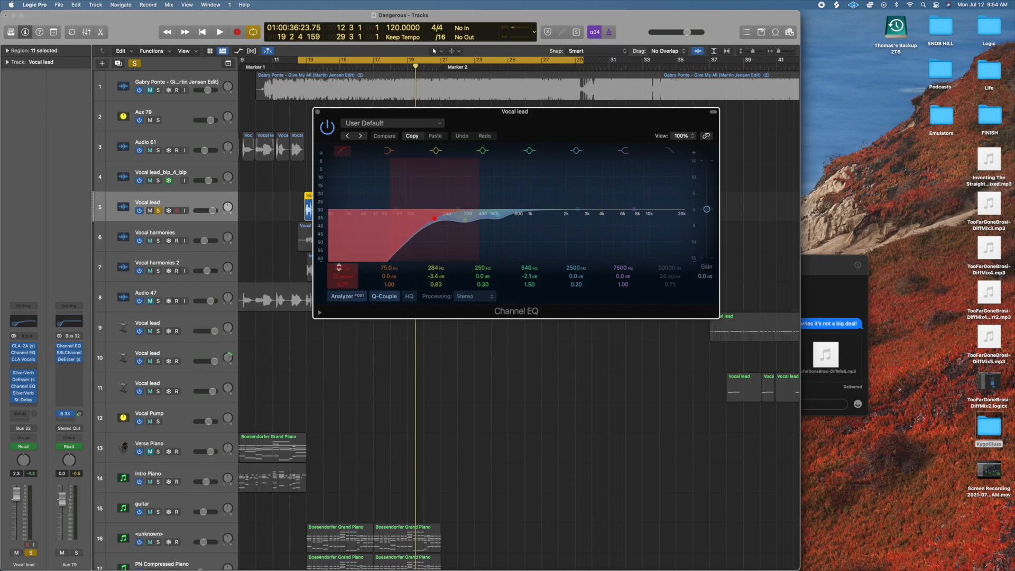
{"action": "left_click", "coordinate": [317, 111]}
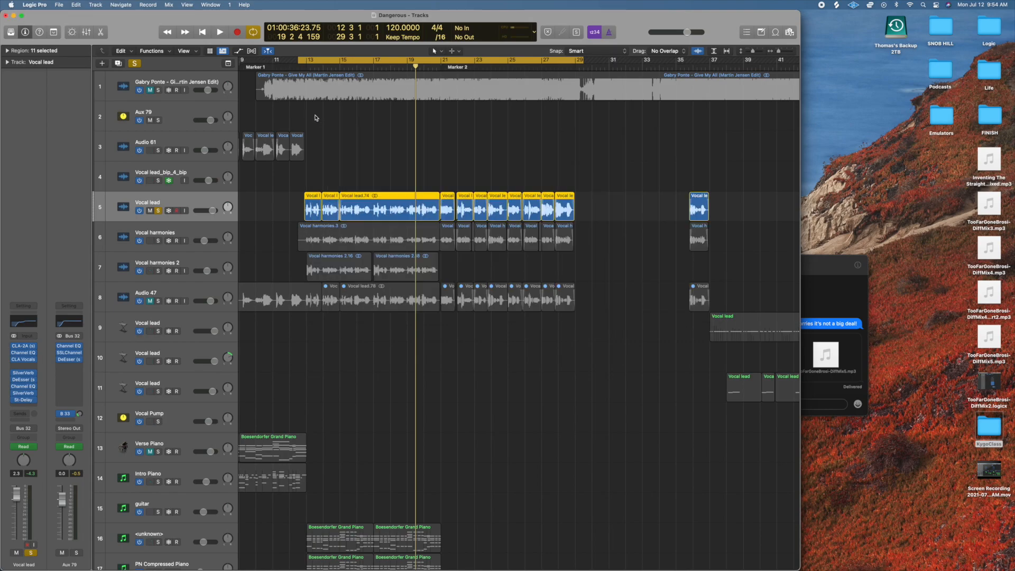
{"action": "left_click", "coordinate": [25, 361]}
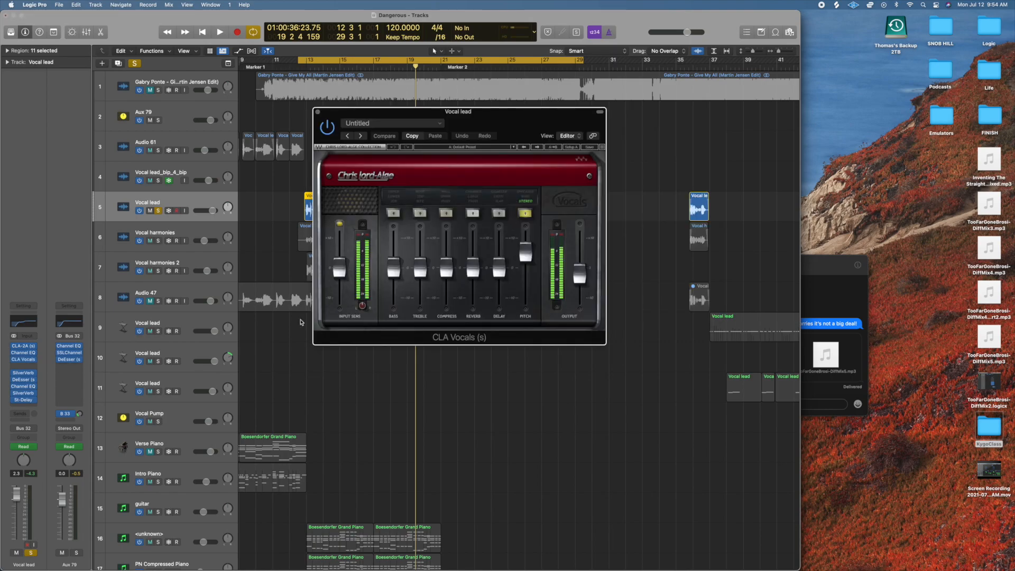
{"action": "left_click_drag", "start_coordinate": [523, 125], "coordinate": [486, 158]}
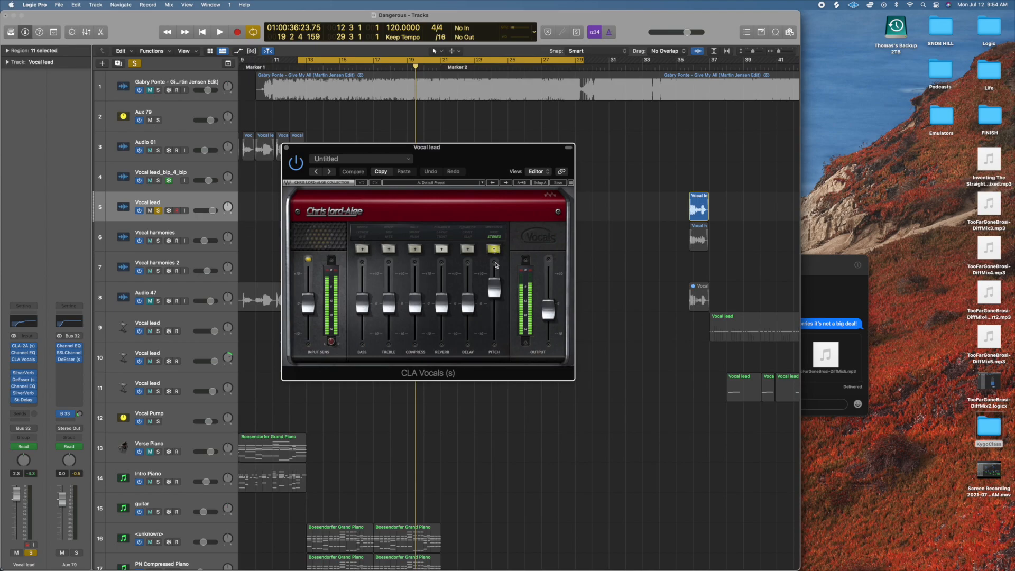
{"action": "left_click", "coordinate": [286, 148]}
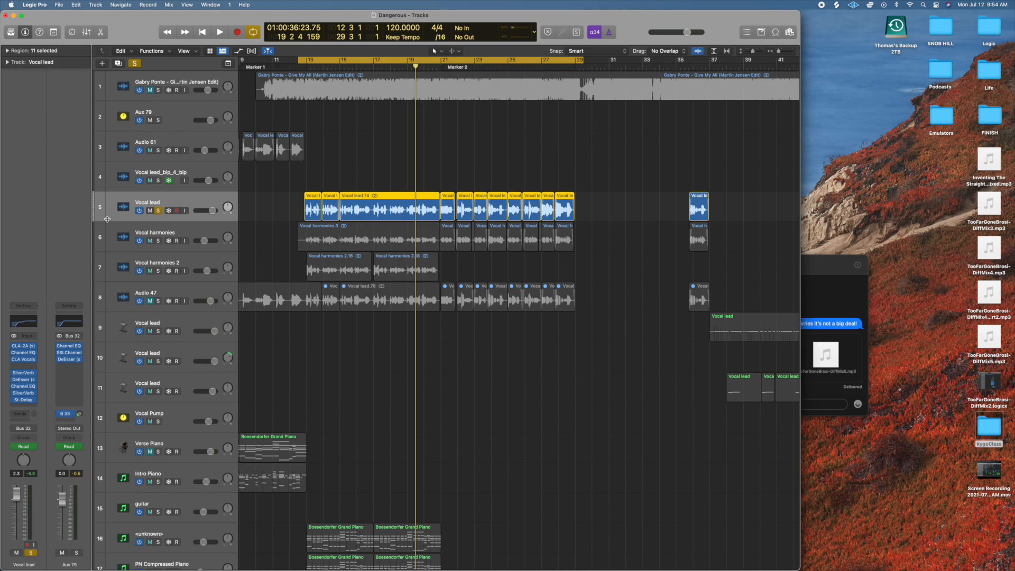
Inspect the SilverVerb and Stereo Delay plug-ins on the Vocal lead track, and clear its solo.
{"action": "left_click", "coordinate": [25, 375]}
{"action": "left_click", "coordinate": [316, 111]}
{"action": "mouse_move", "coordinate": [26, 384]}
{"action": "left_click", "coordinate": [24, 400]}
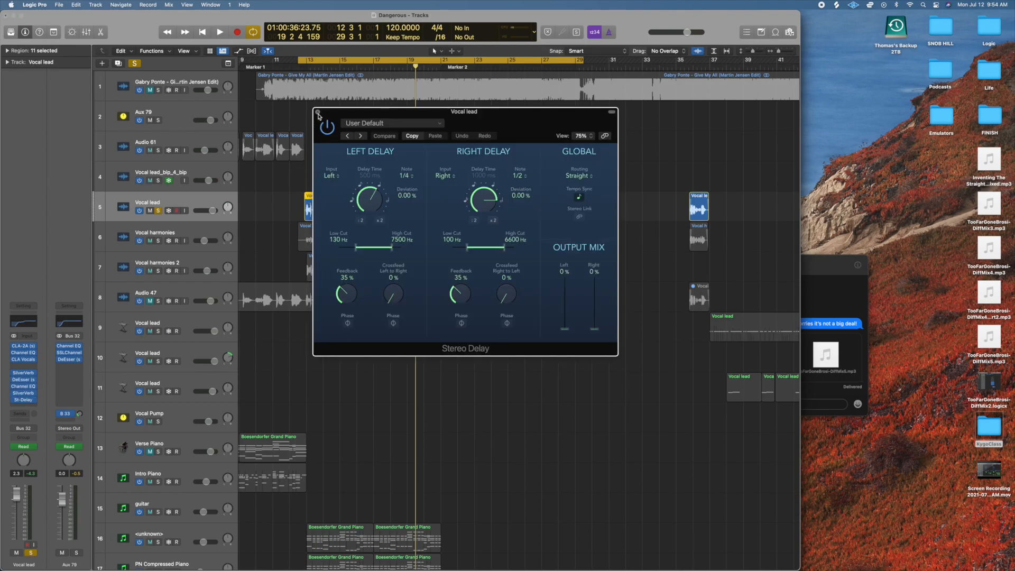
{"action": "left_click", "coordinate": [318, 112]}
{"action": "left_click", "coordinate": [136, 63]}
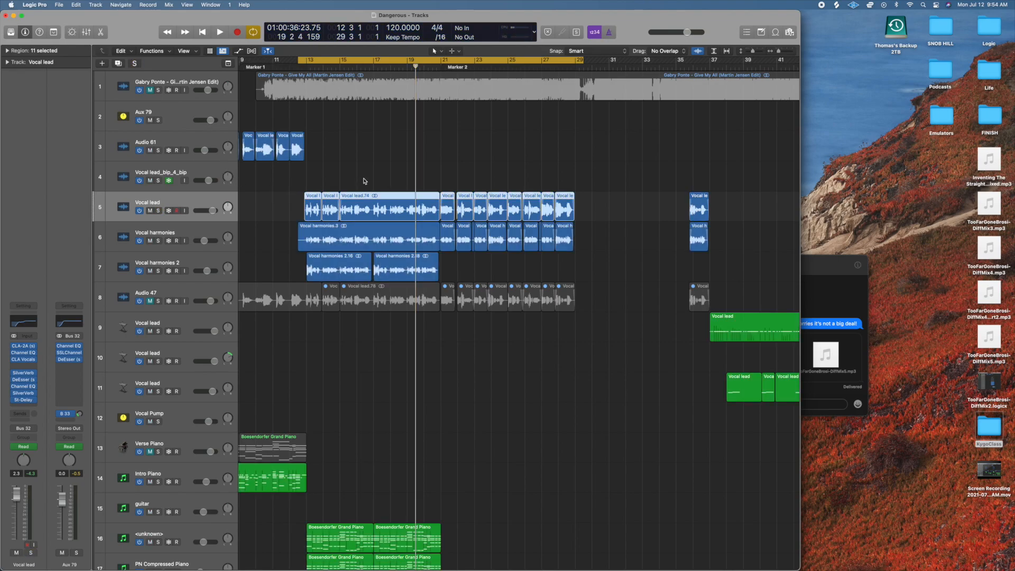
Turn off cycling, solo the Vocal lead_bip_4_bip track 4, and play its region leading into bar 5.
{"action": "scroll", "coordinate": [364, 181], "scroll_direction": "left", "scroll_amount": 5}
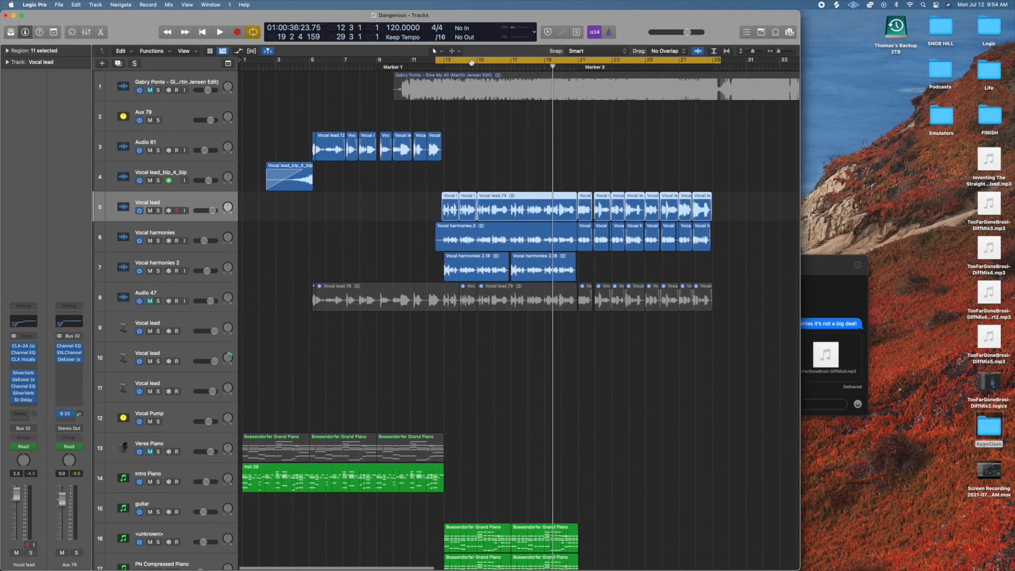
{"action": "left_click", "coordinate": [468, 60]}
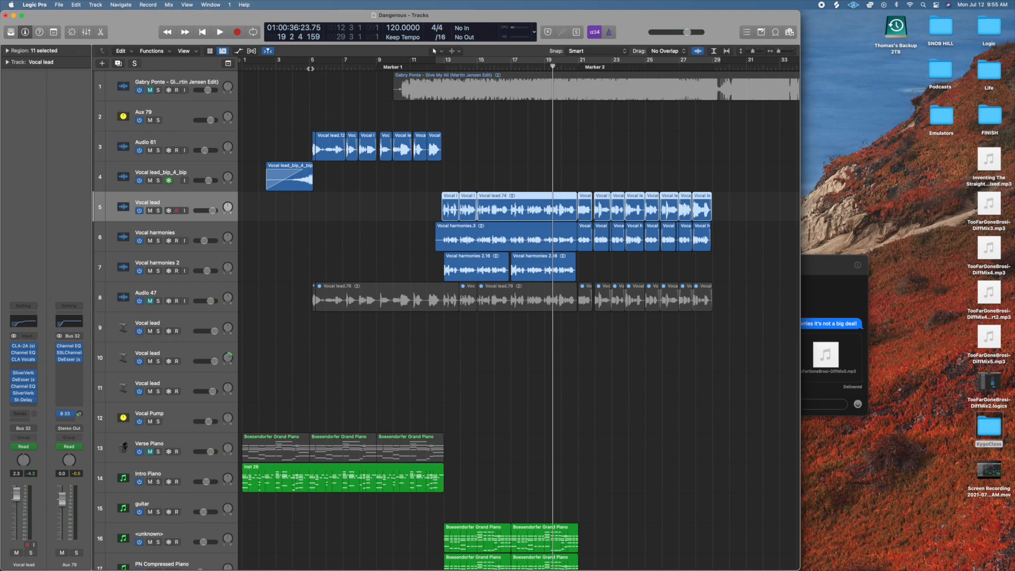
{"action": "left_click", "coordinate": [268, 67]}
{"action": "left_click", "coordinate": [158, 181]}
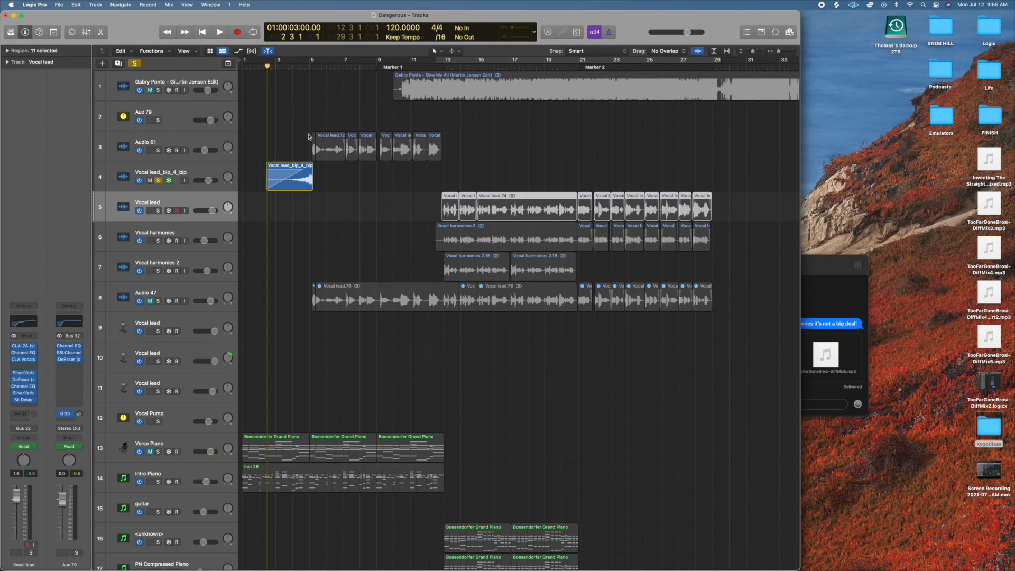
{"action": "left_click", "coordinate": [311, 67]}
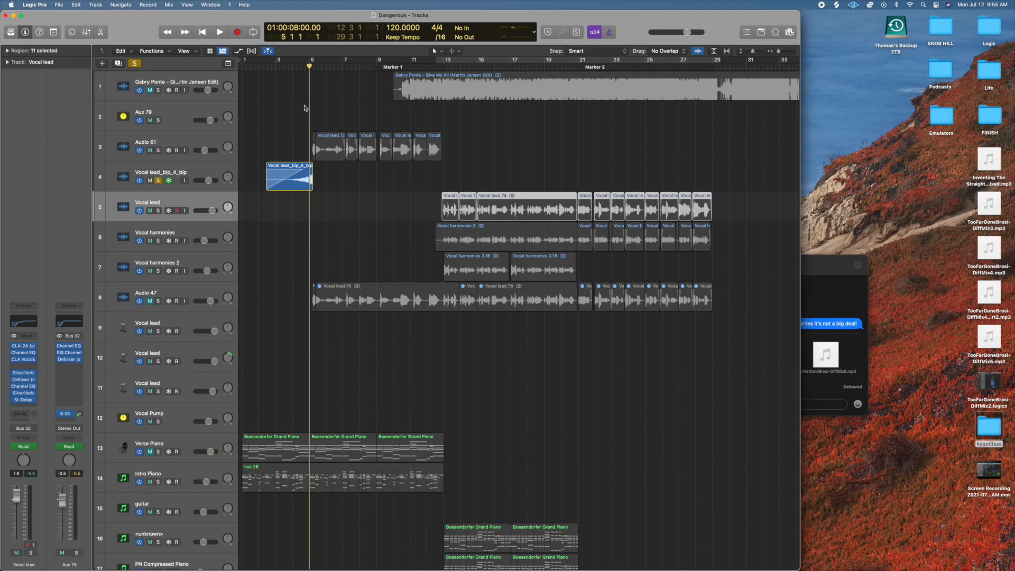
{"action": "key", "text": "space"}
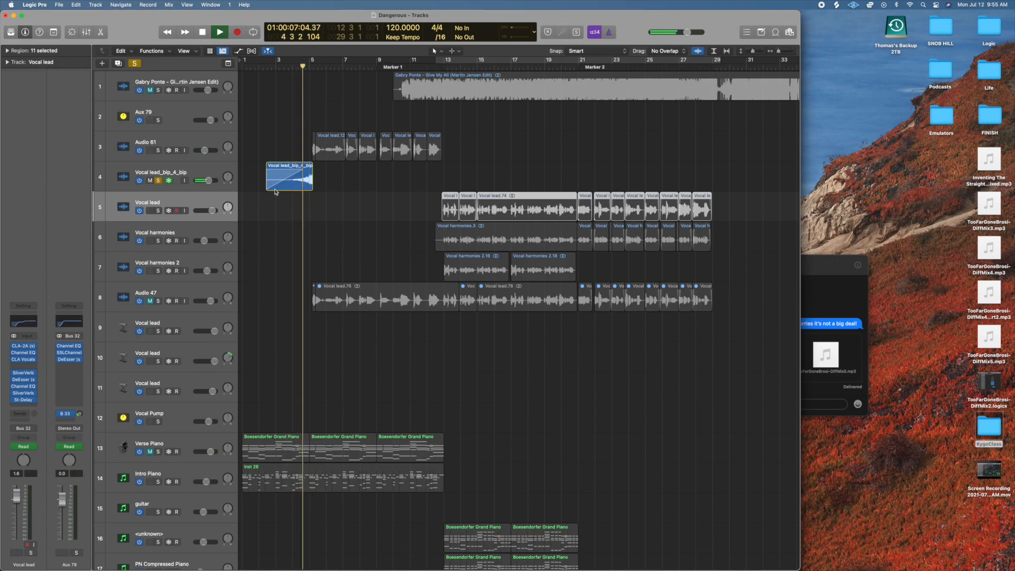
Clear the current solo, play Vocal lead_bip_4_bip and Audio 61 soloed together from bar 4 into bar 6, and clear the solos.
{"action": "key", "text": "space"}
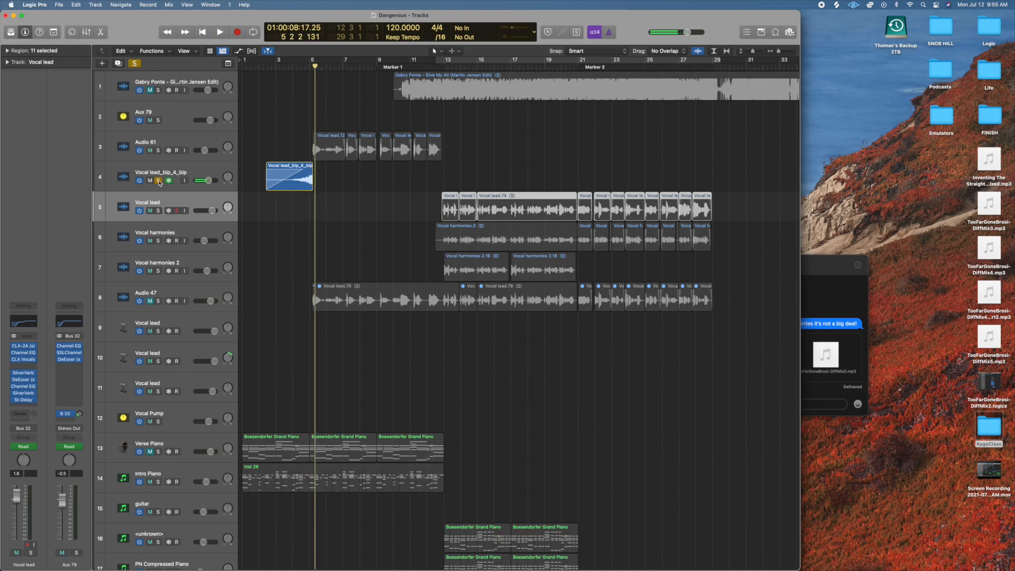
{"action": "key", "text": "ctrl+alt+super+s"}
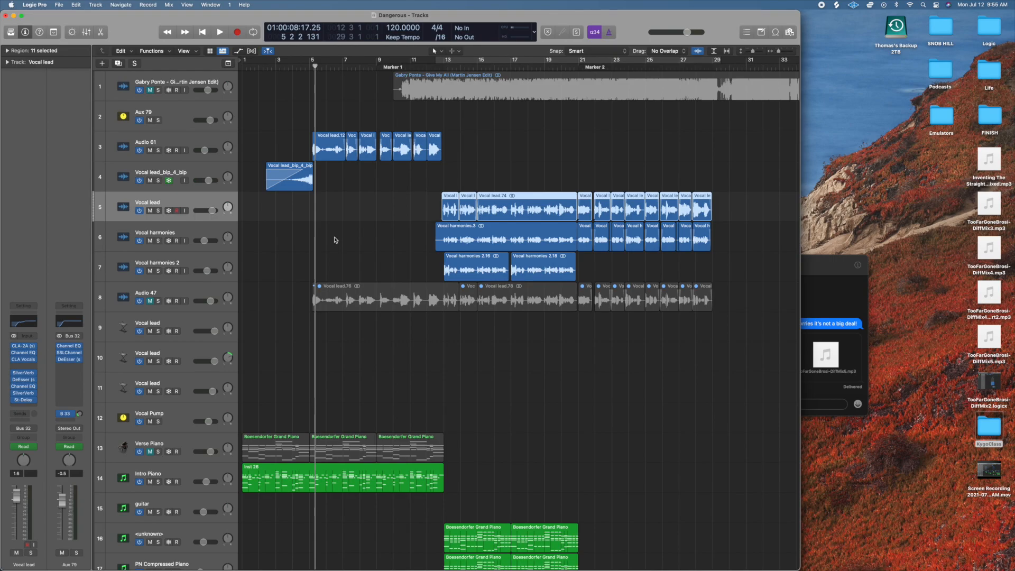
{"action": "left_click", "coordinate": [301, 62]}
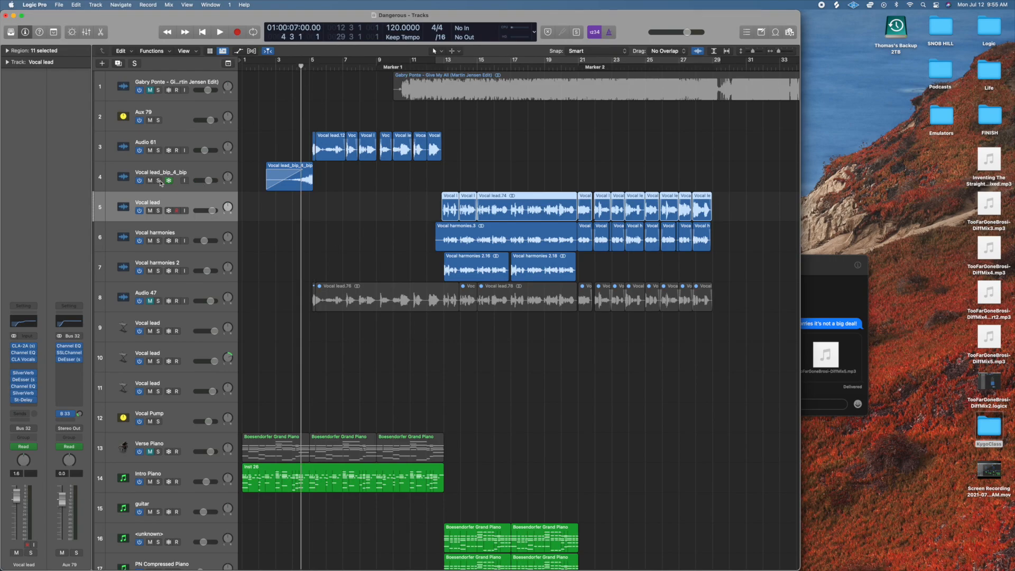
{"action": "left_click_drag", "start_coordinate": [158, 181], "coordinate": [163, 154]}
{"action": "key", "text": "space"}
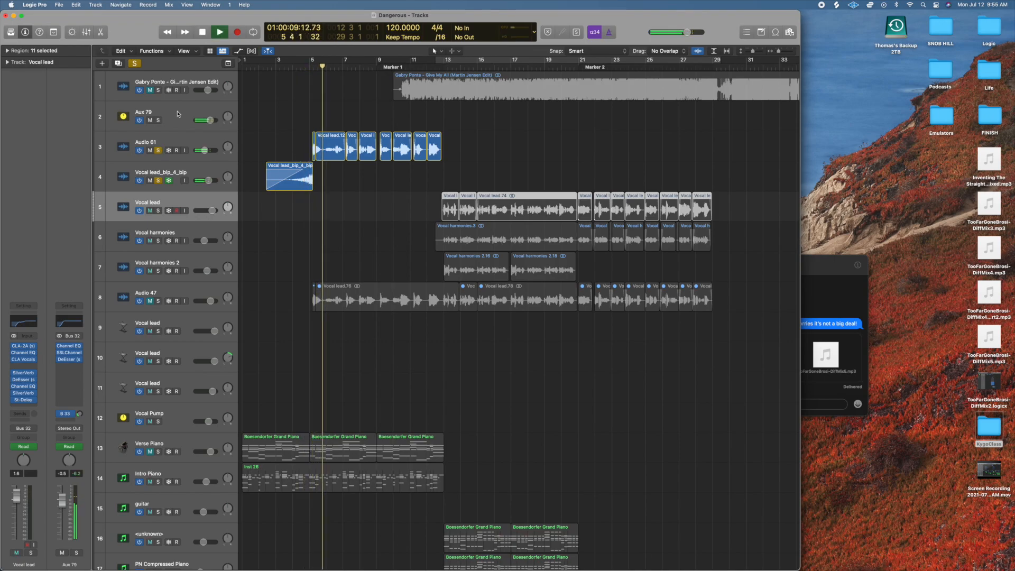
{"action": "key", "text": "space"}
{"action": "left_click", "coordinate": [135, 63]}
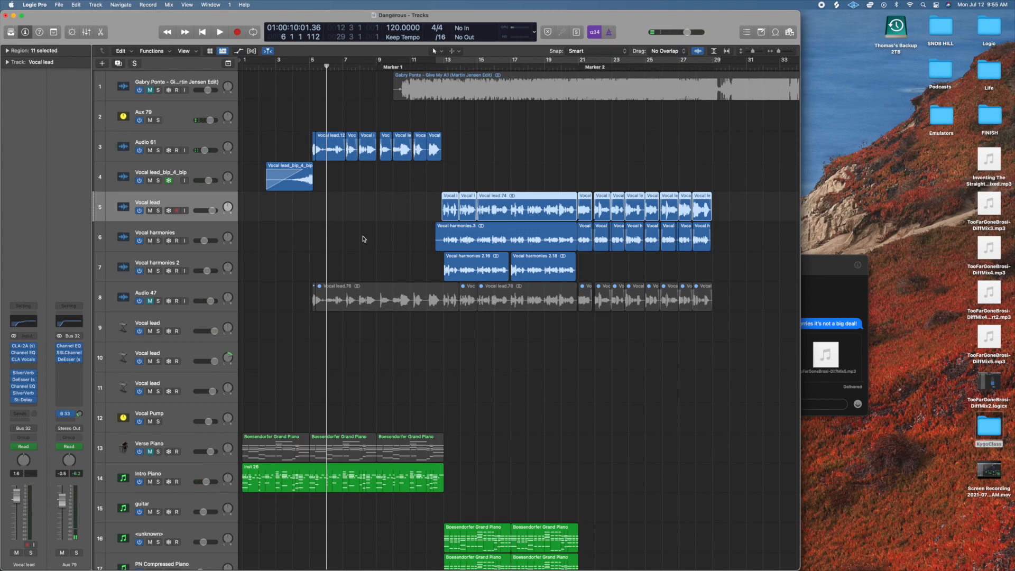
Solo and select the Intro Piano track 14, play its part through bars 6 to 10, and clear its solo.
{"action": "scroll", "coordinate": [343, 386], "scroll_direction": "down", "scroll_amount": 3}
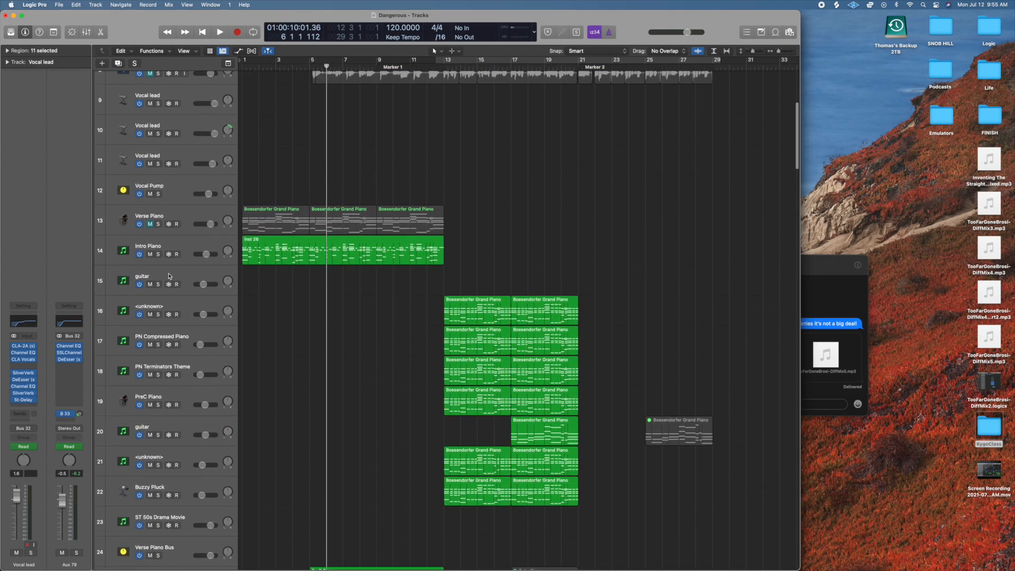
{"action": "left_click", "coordinate": [158, 254]}
{"action": "key", "text": "space"}
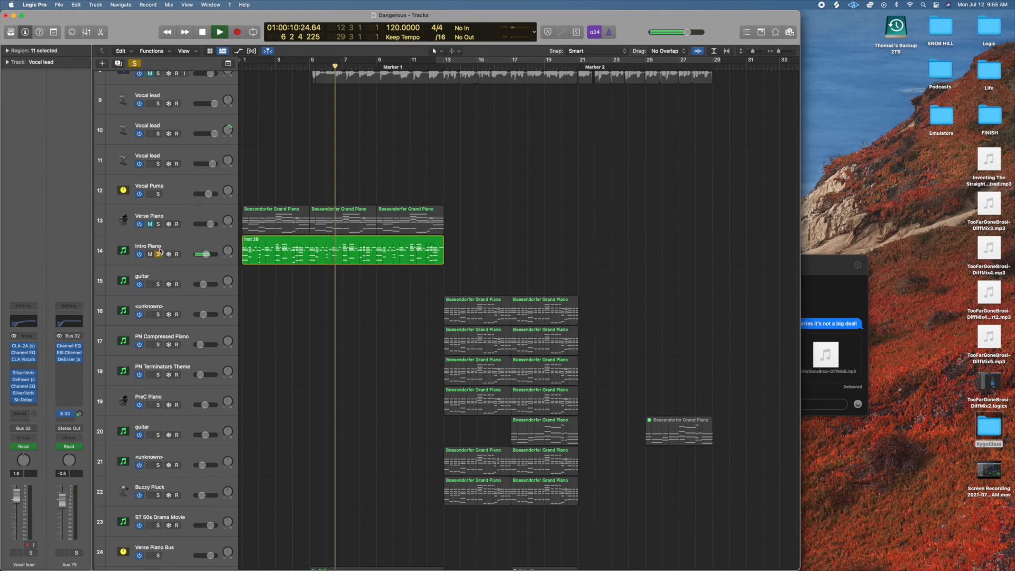
{"action": "left_click", "coordinate": [164, 242]}
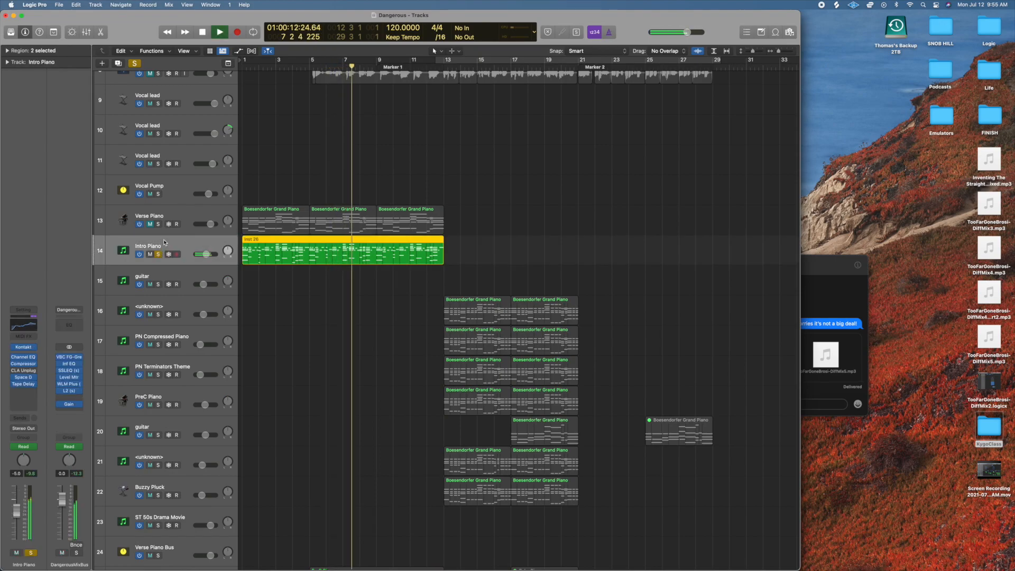
{"action": "key", "text": "space"}
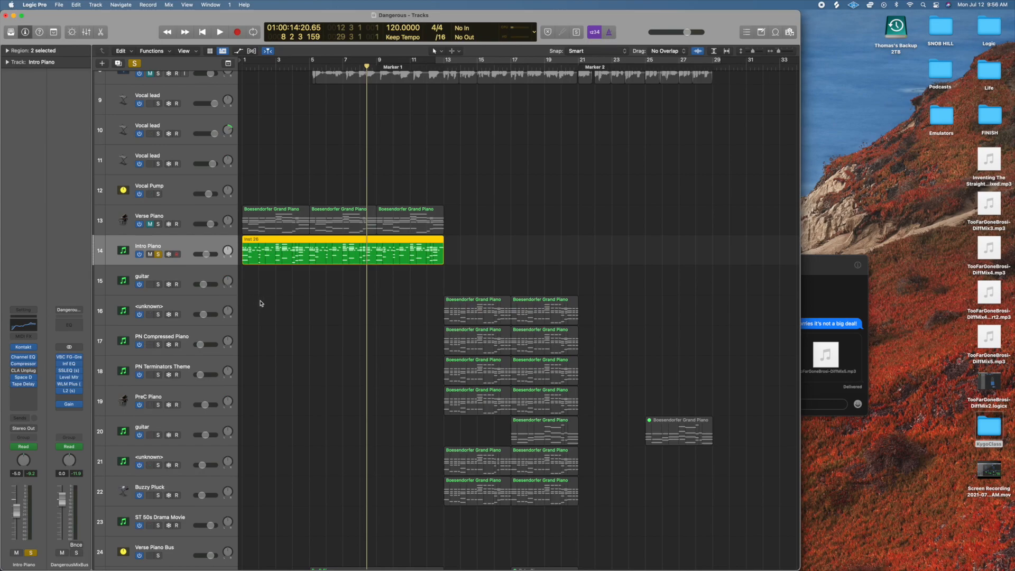
{"action": "key", "text": "space"}
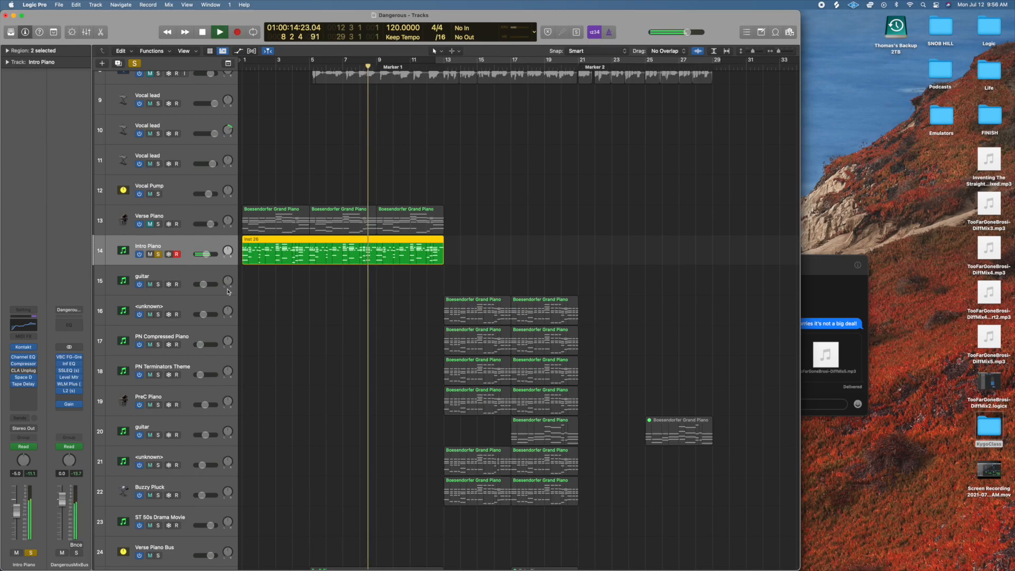
{"action": "key", "text": "space"}
{"action": "left_click", "coordinate": [159, 255]}
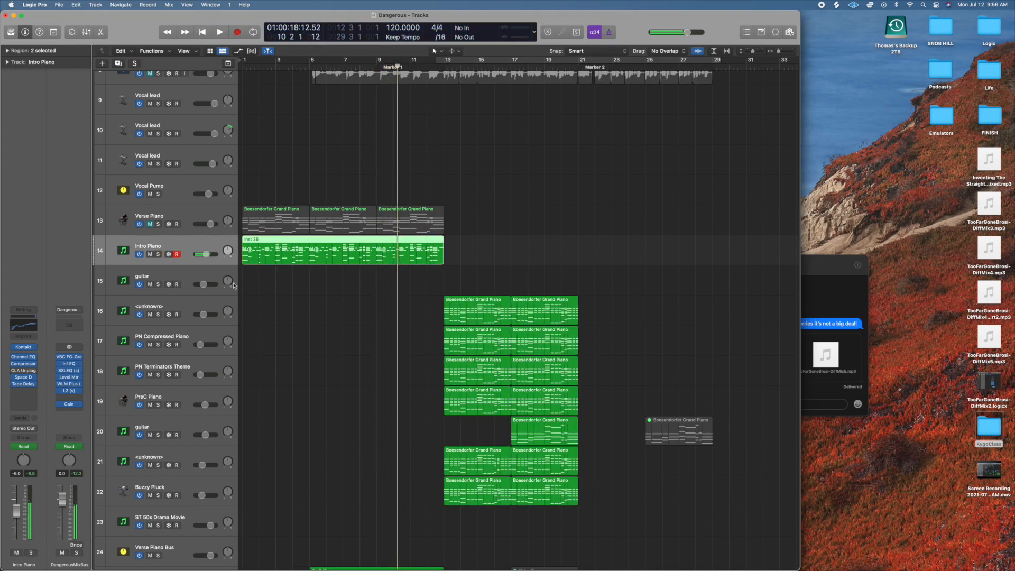
Play the section starting at bar 13 and compare the Deep Sub Bass track 50 soloed and within the full mix.
{"action": "scroll", "coordinate": [268, 276], "scroll_direction": "down", "scroll_amount": 3}
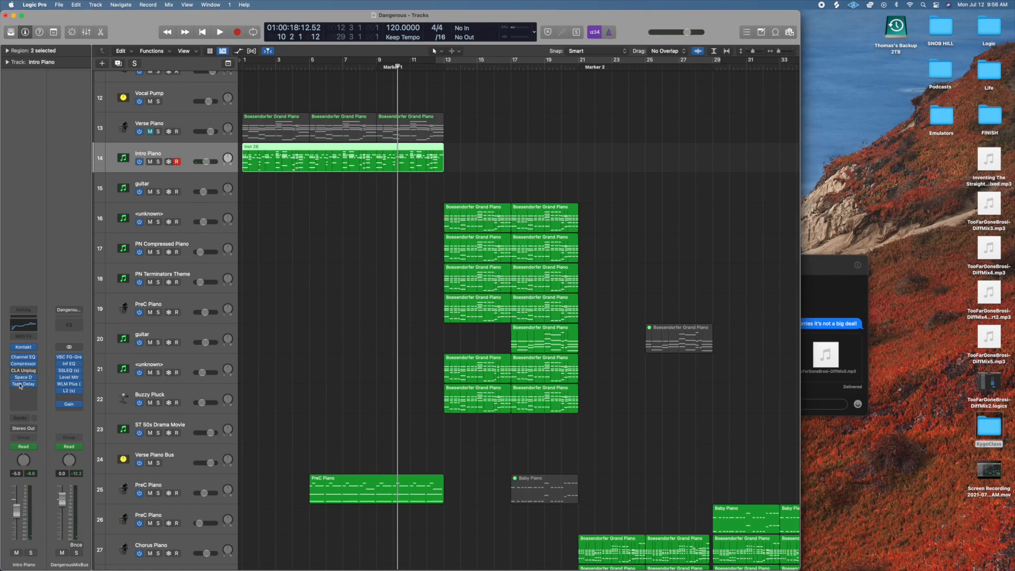
{"action": "scroll", "coordinate": [339, 339], "scroll_direction": "down", "scroll_amount": 6}
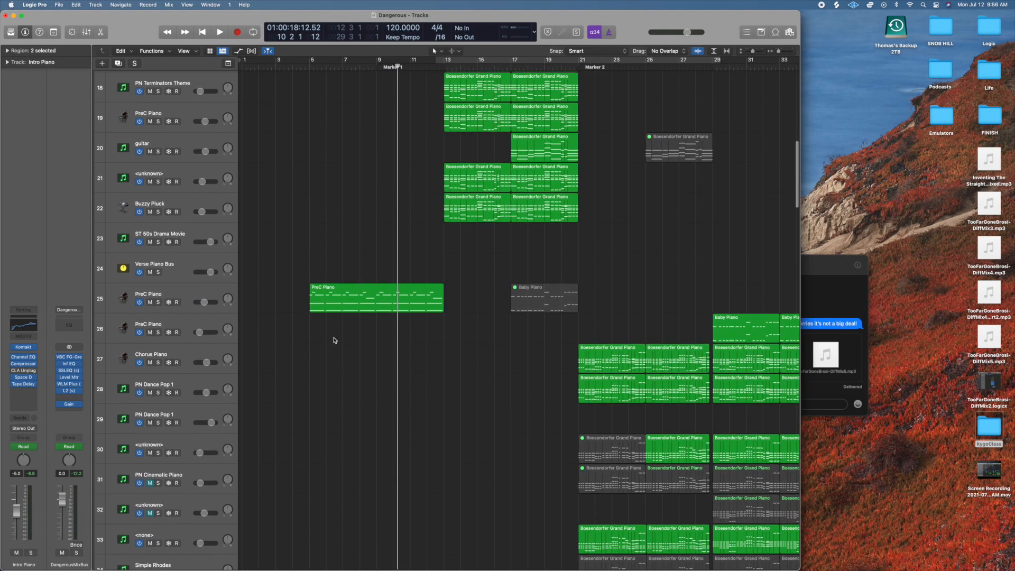
{"action": "scroll", "coordinate": [272, 346], "scroll_direction": "down", "scroll_amount": 20}
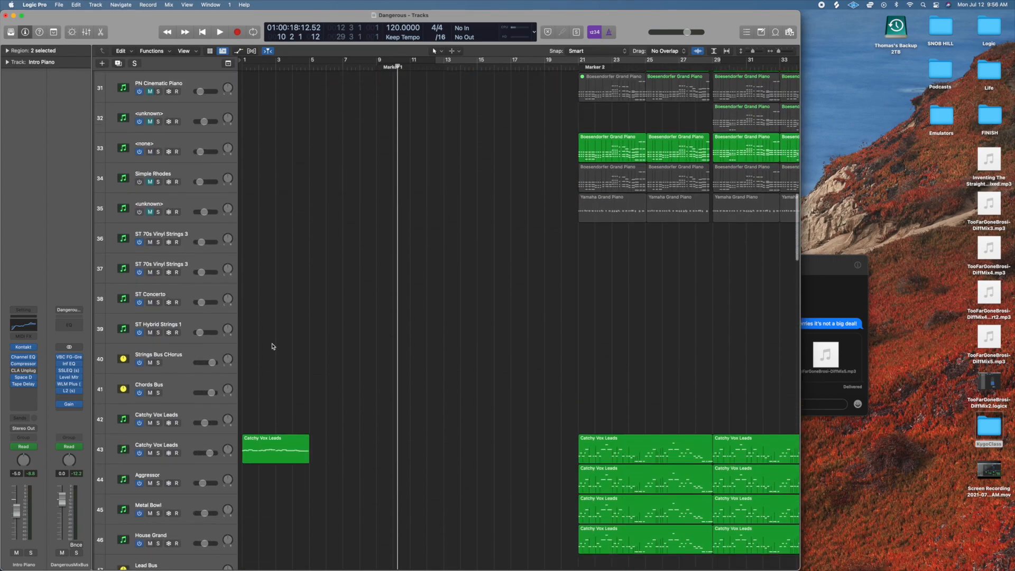
{"action": "scroll", "coordinate": [272, 347], "scroll_direction": "down", "scroll_amount": 3}
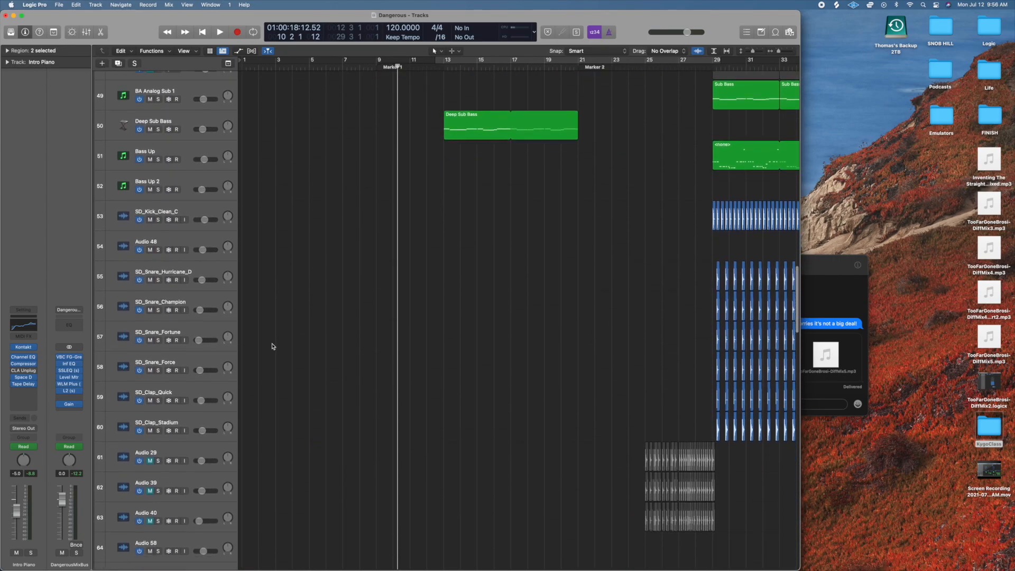
{"action": "left_click", "coordinate": [424, 68]}
{"action": "key", "text": "space"}
{"action": "scroll", "coordinate": [464, 153], "scroll_direction": "up", "scroll_amount": 3}
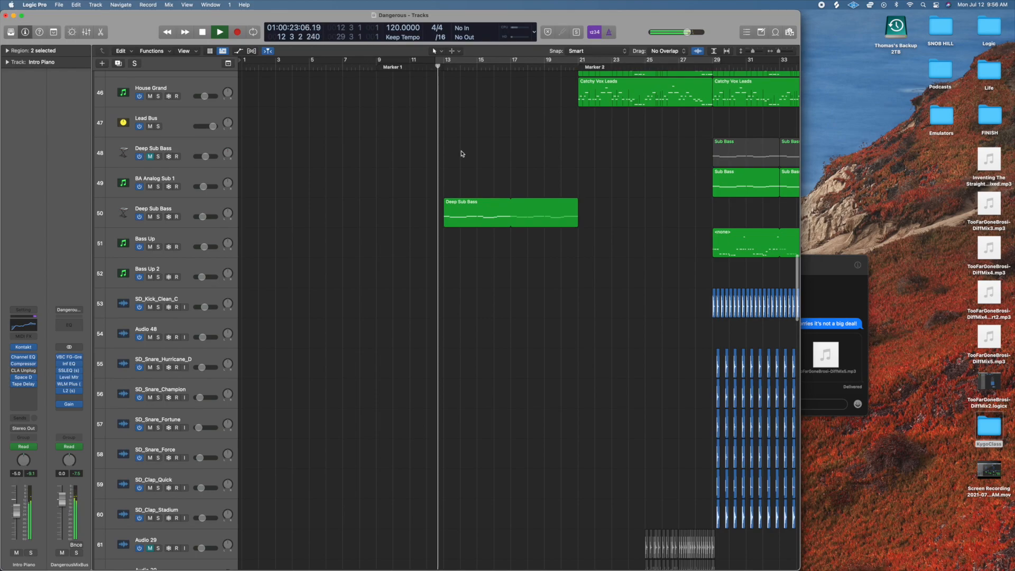
{"action": "left_click", "coordinate": [158, 217]}
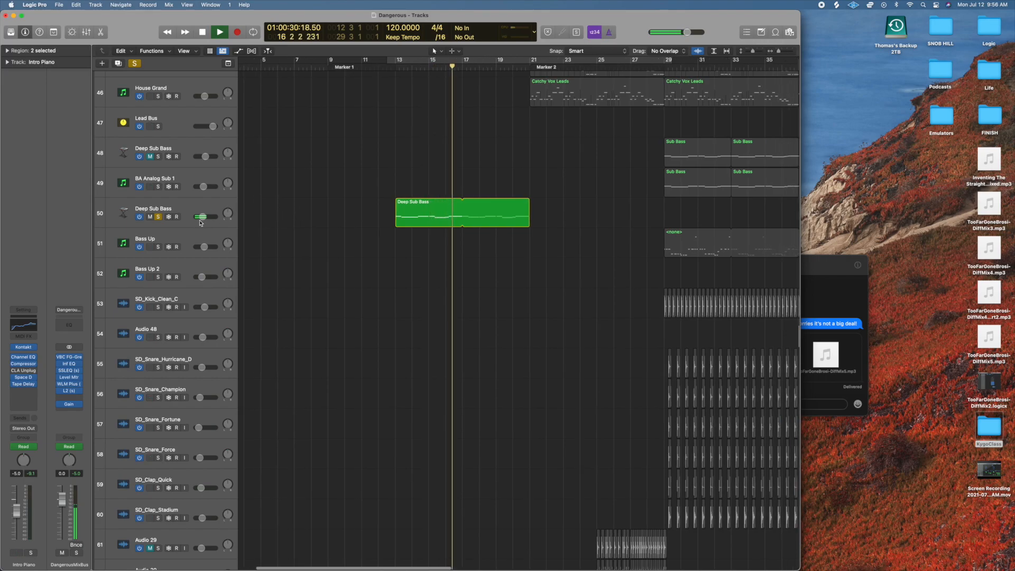
{"action": "left_click", "coordinate": [158, 217]}
{"action": "key", "text": "space"}
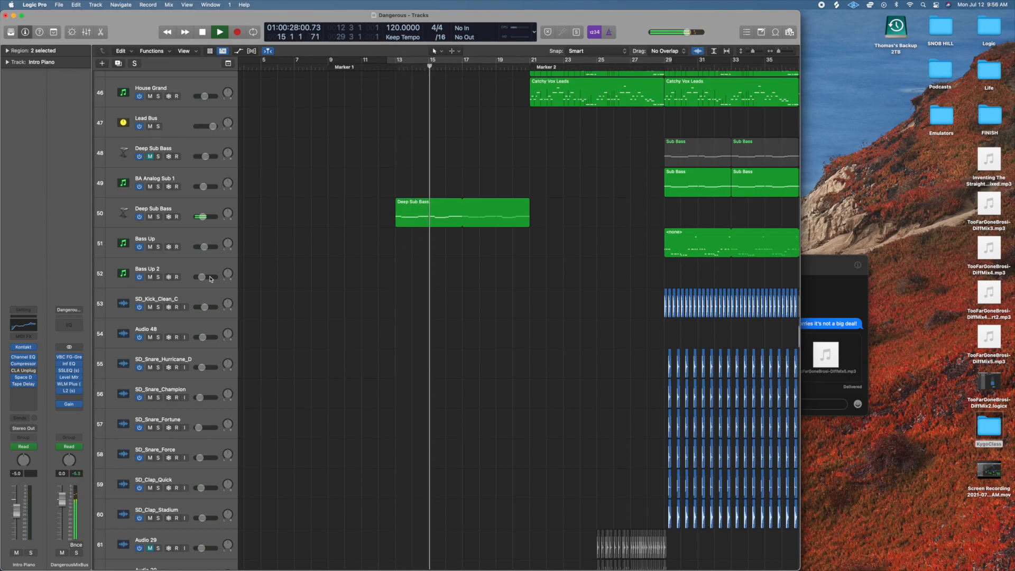
{"action": "key", "text": "space"}
Play the reverse effects on tracks 136 and 137 leading into bar 13, and stop playback in bar 14.
{"action": "scroll", "coordinate": [254, 270], "scroll_direction": "down", "scroll_amount": 20}
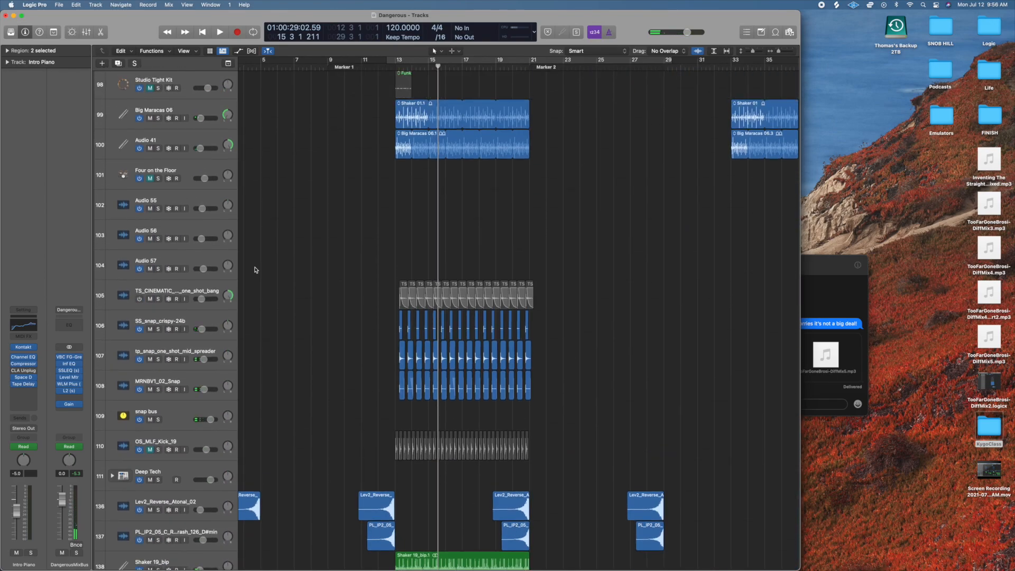
{"action": "scroll", "coordinate": [254, 270], "scroll_direction": "down", "scroll_amount": 4}
{"action": "scroll", "coordinate": [268, 272], "scroll_direction": "left", "scroll_amount": 3}
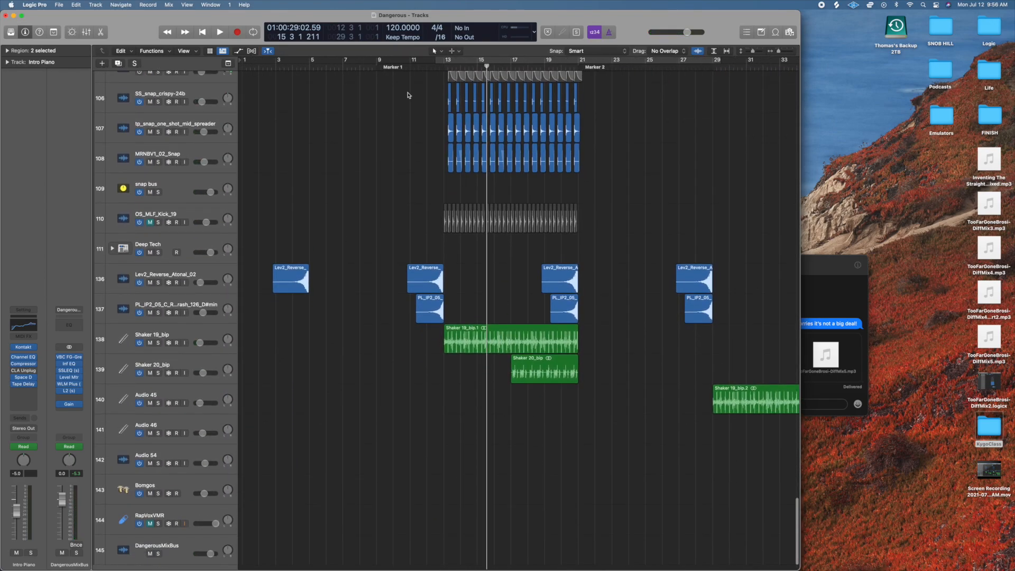
{"action": "left_click", "coordinate": [418, 296]}
{"action": "key", "text": "space"}
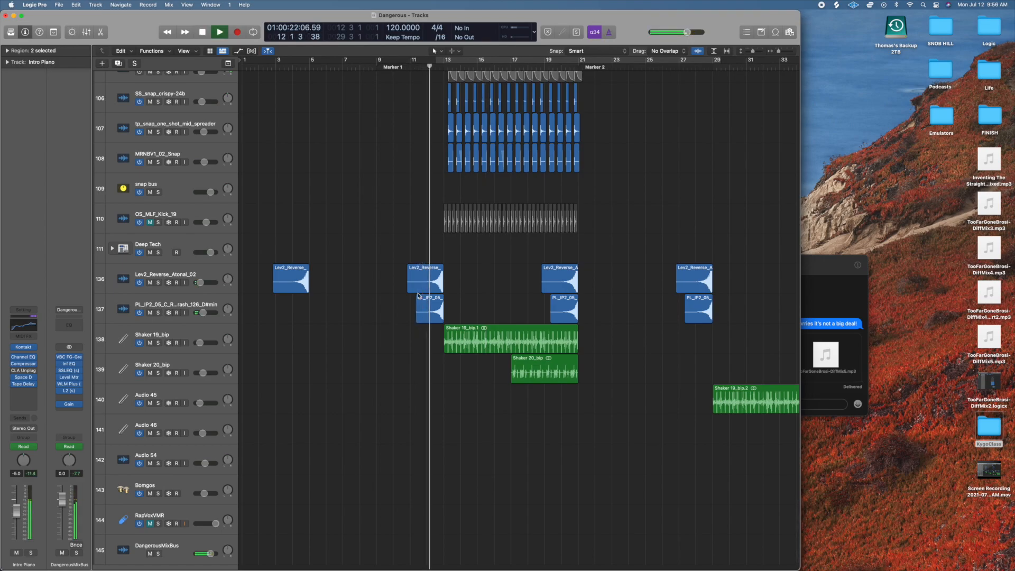
{"action": "scroll", "coordinate": [419, 296], "scroll_direction": "right", "scroll_amount": 2}
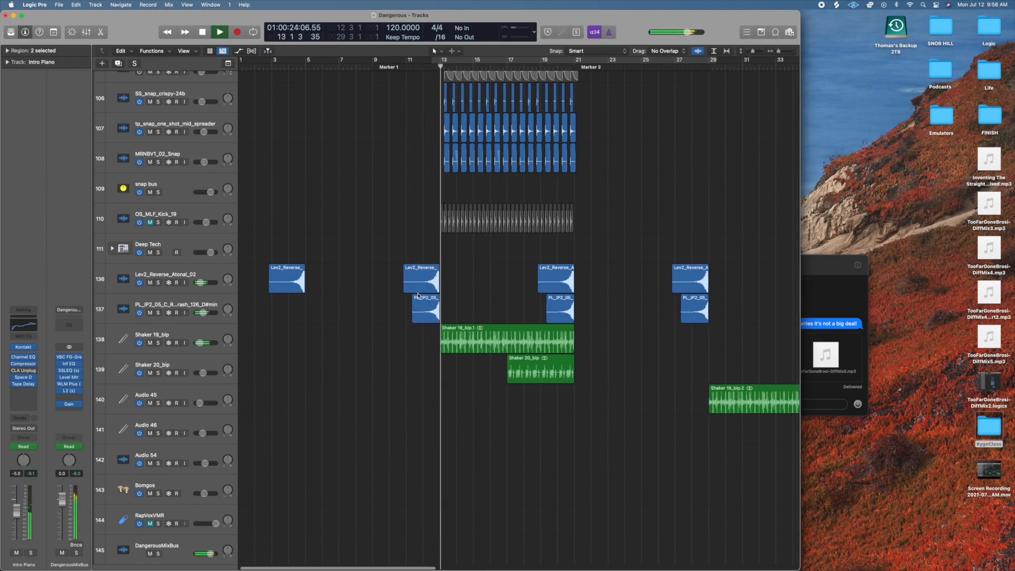
{"action": "key", "text": "space"}
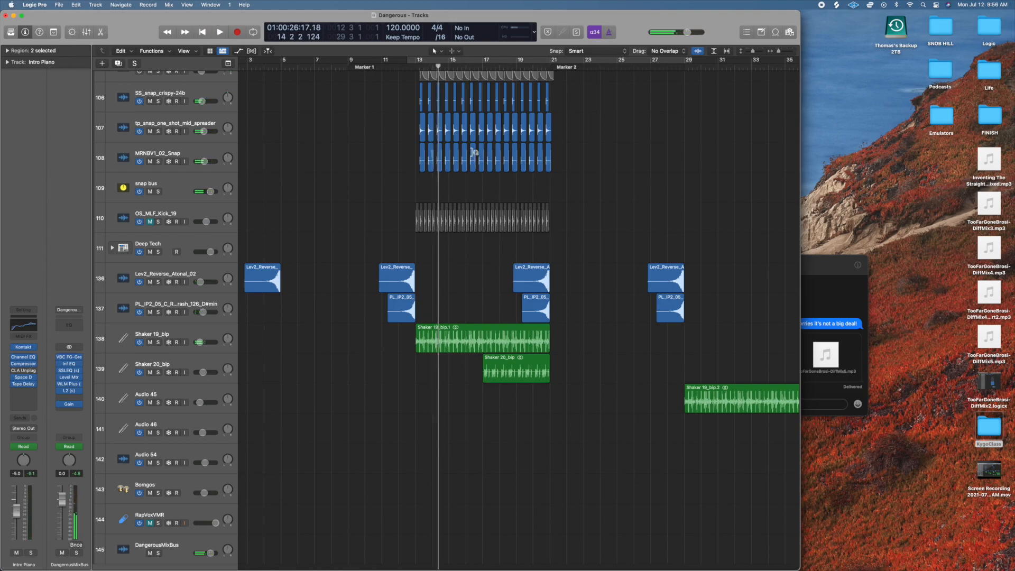
Play the snaps and shakers from about bar 17, stop, and select the Liverpool (Logan) drummer track 79.
{"action": "left_click", "coordinate": [481, 68]}
{"action": "key", "text": "space"}
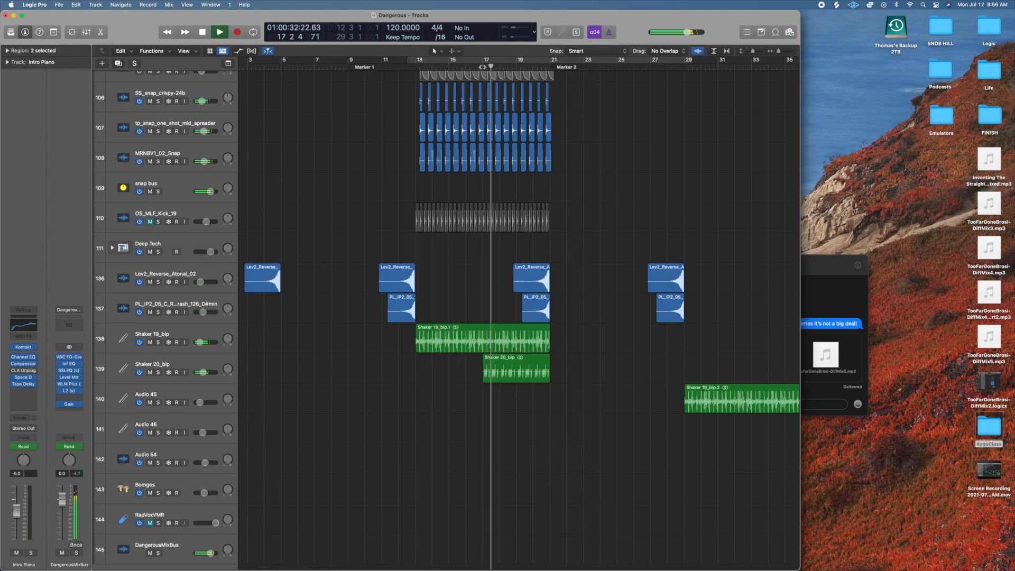
{"action": "key", "text": "space"}
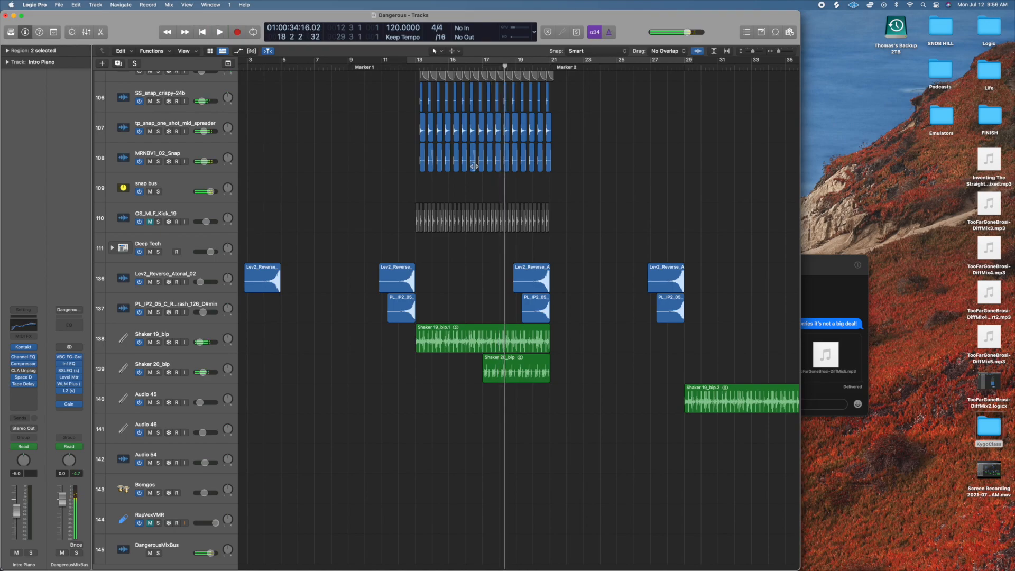
{"action": "scroll", "coordinate": [475, 171], "scroll_direction": "up", "scroll_amount": 8}
{"action": "scroll", "coordinate": [476, 170], "scroll_direction": "up", "scroll_amount": 6}
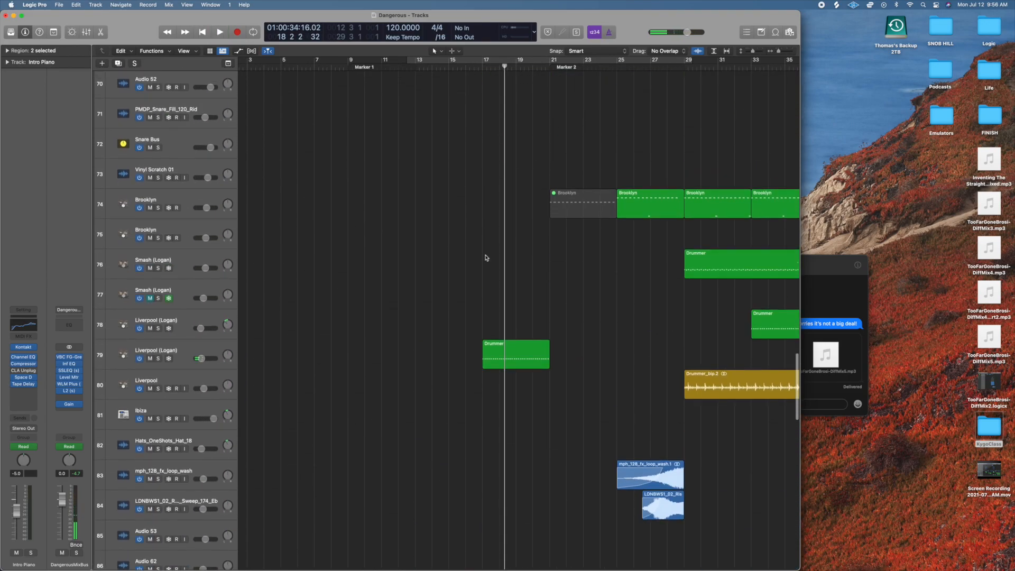
{"action": "left_click", "coordinate": [514, 364]}
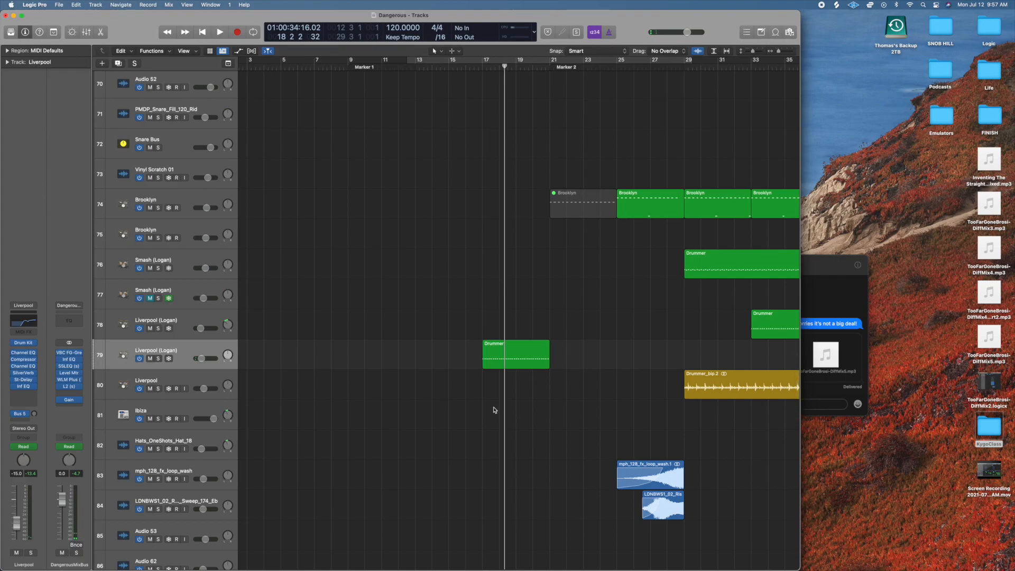
Examine the drum, snare fill and bass regions across the arrangement after bar 21.
{"action": "scroll", "coordinate": [548, 294], "scroll_direction": "right", "scroll_amount": 6}
{"action": "scroll", "coordinate": [548, 294], "scroll_direction": "down", "scroll_amount": 5}
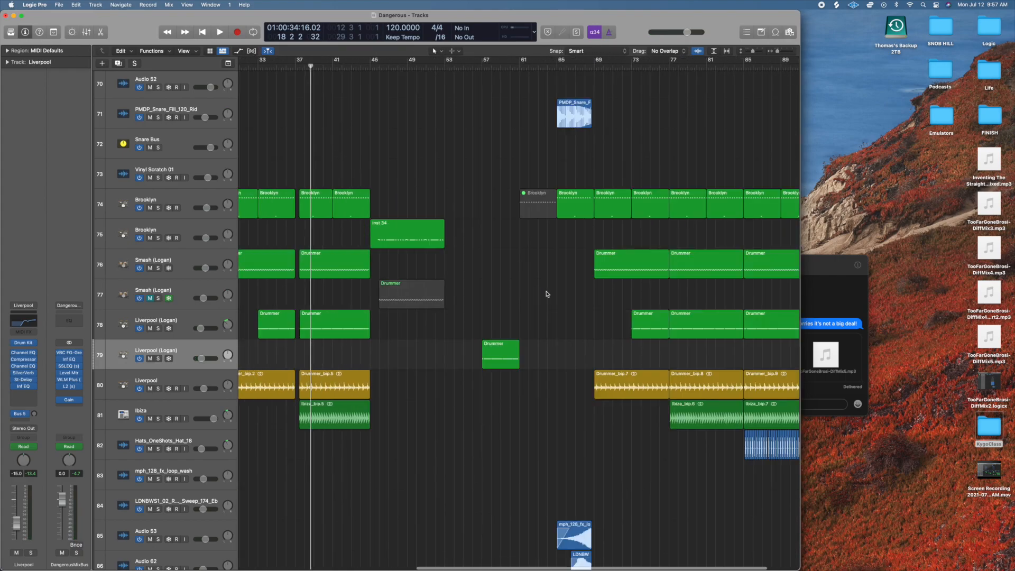
{"action": "scroll", "coordinate": [548, 294], "scroll_direction": "up", "scroll_amount": 2}
{"action": "scroll", "coordinate": [547, 294], "scroll_direction": "up", "scroll_amount": 2}
{"action": "scroll", "coordinate": [547, 294], "scroll_direction": "right", "scroll_amount": 6}
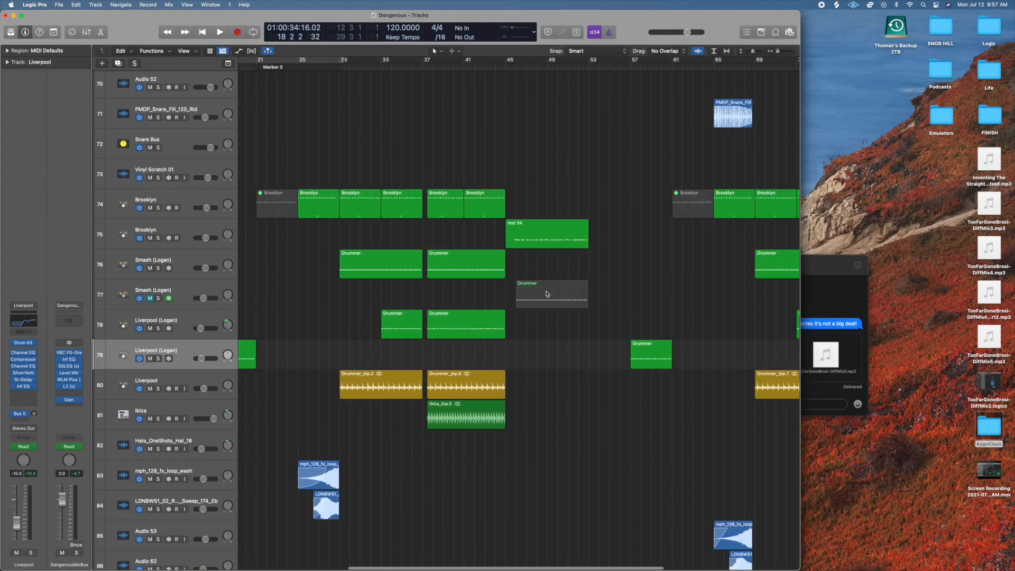
{"action": "scroll", "coordinate": [547, 294], "scroll_direction": "right", "scroll_amount": 6}
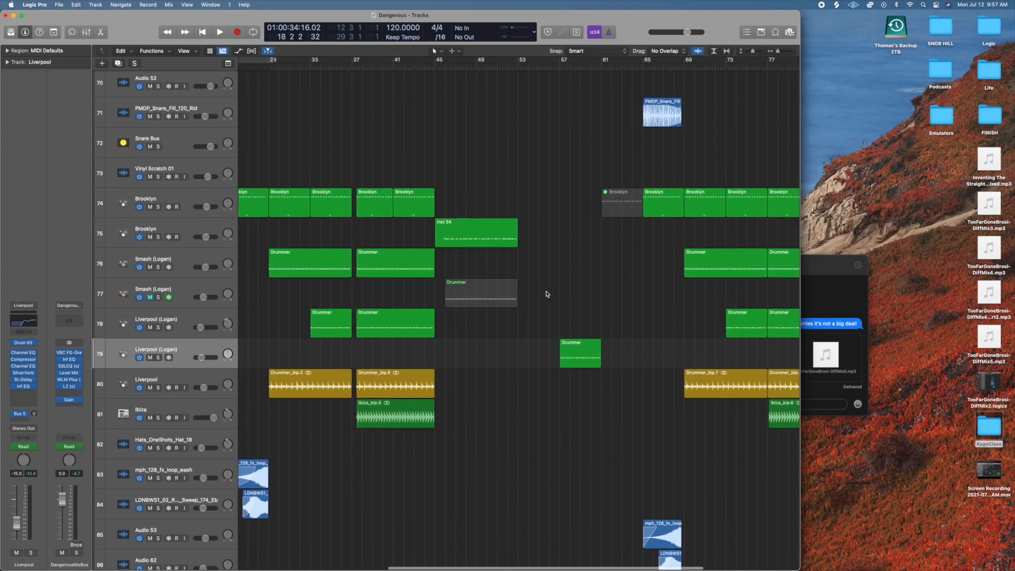
{"action": "scroll", "coordinate": [548, 294], "scroll_direction": "right", "scroll_amount": 1}
{"action": "scroll", "coordinate": [453, 200], "scroll_direction": "up", "scroll_amount": 15}
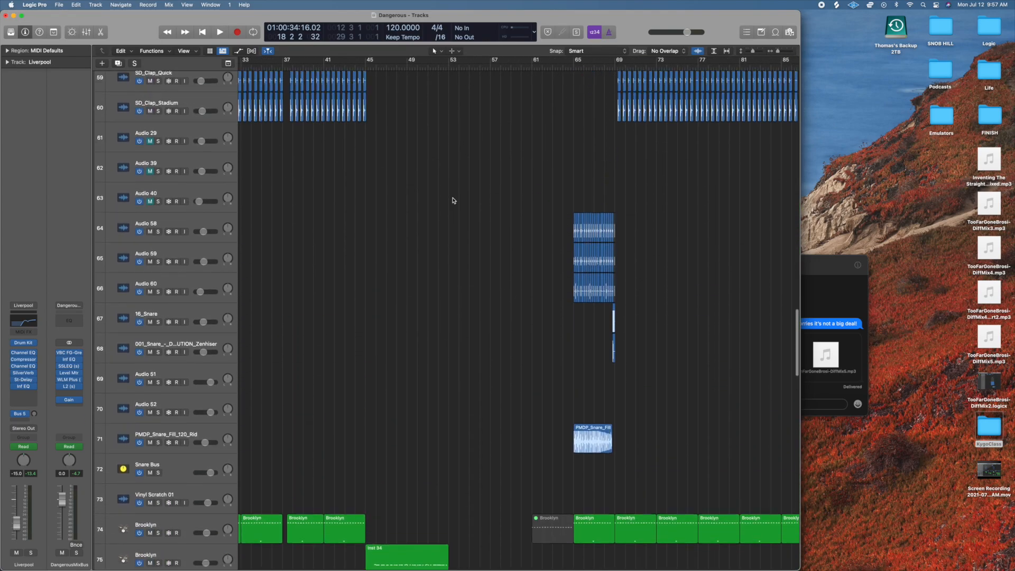
{"action": "scroll", "coordinate": [453, 201], "scroll_direction": "up", "scroll_amount": 2}
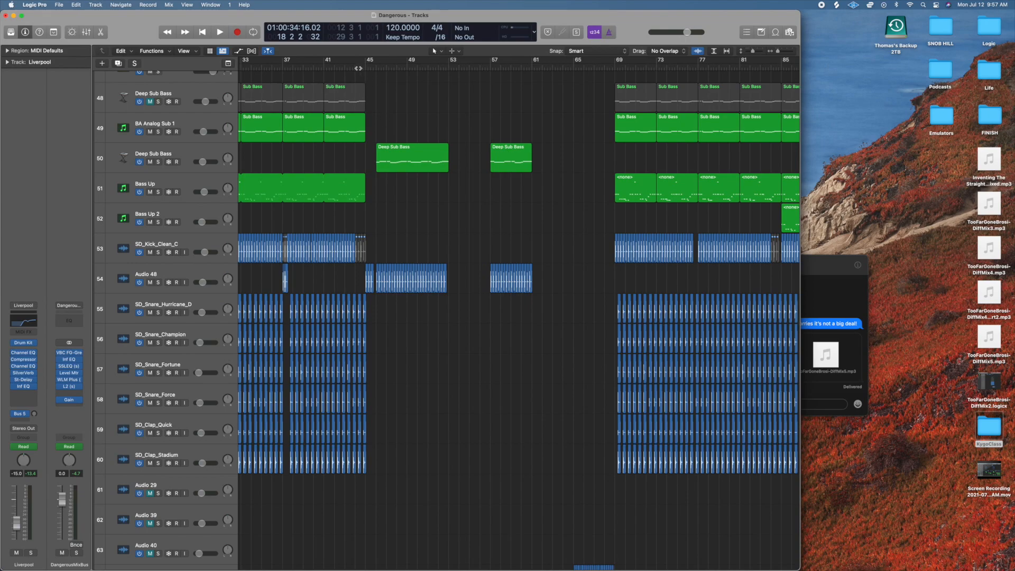
Play from about bar 44 into bar 50 to audition the Audio 48, Deep Sub Bass and House Grand parts.
{"action": "left_click", "coordinate": [355, 67]}
{"action": "key", "text": "space"}
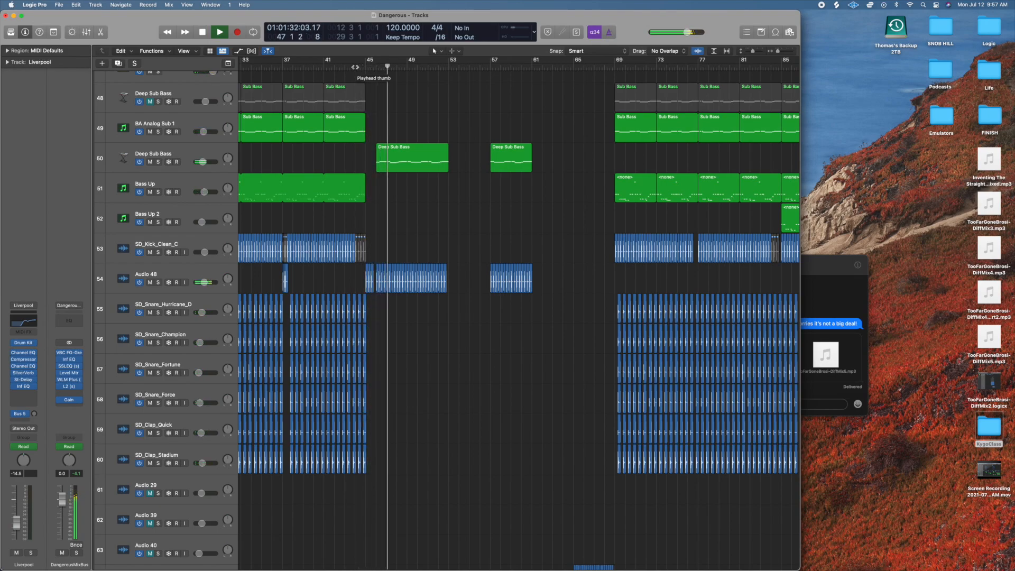
{"action": "scroll", "coordinate": [386, 224], "scroll_direction": "up", "scroll_amount": 8}
{"action": "scroll", "coordinate": [386, 225], "scroll_direction": "down", "scroll_amount": 5}
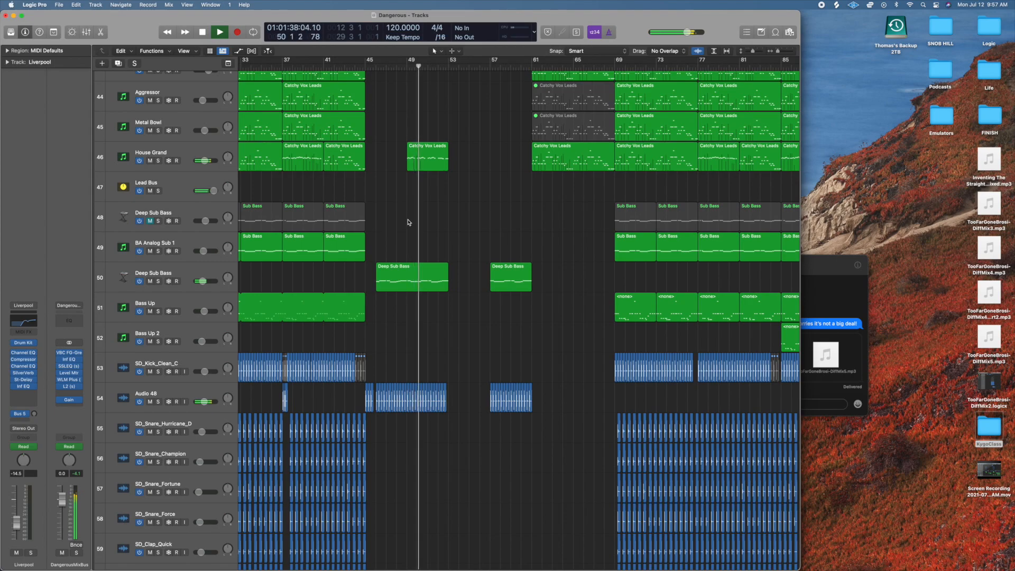
{"action": "key", "text": "space"}
{"action": "scroll", "coordinate": [188, 223], "scroll_direction": "up", "scroll_amount": 2}
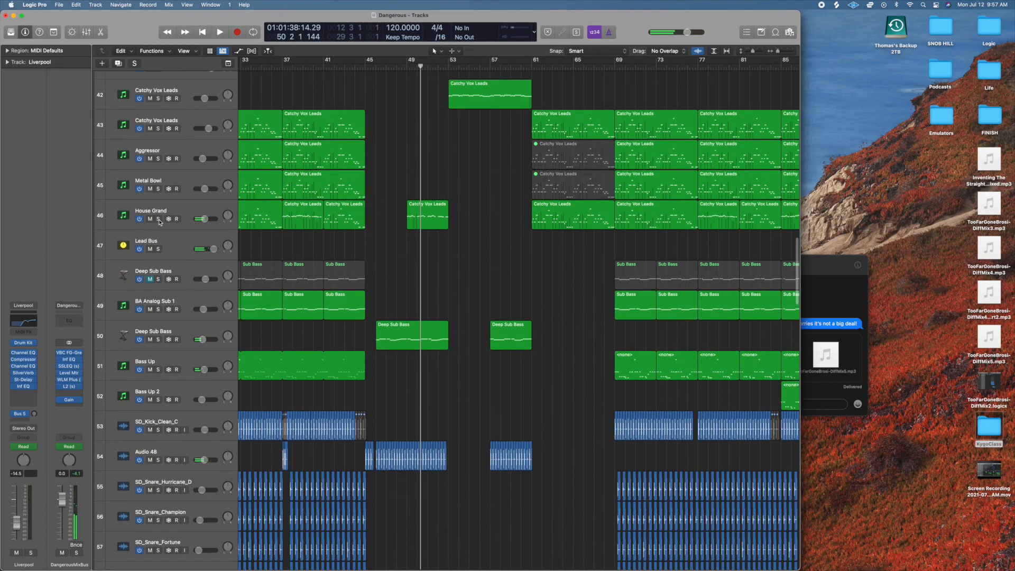
Solo the House Grand track 46, play it from bar 49 to bar 52, clear the solo and stop playback.
{"action": "left_click", "coordinate": [159, 220]}
{"action": "left_click", "coordinate": [405, 67]}
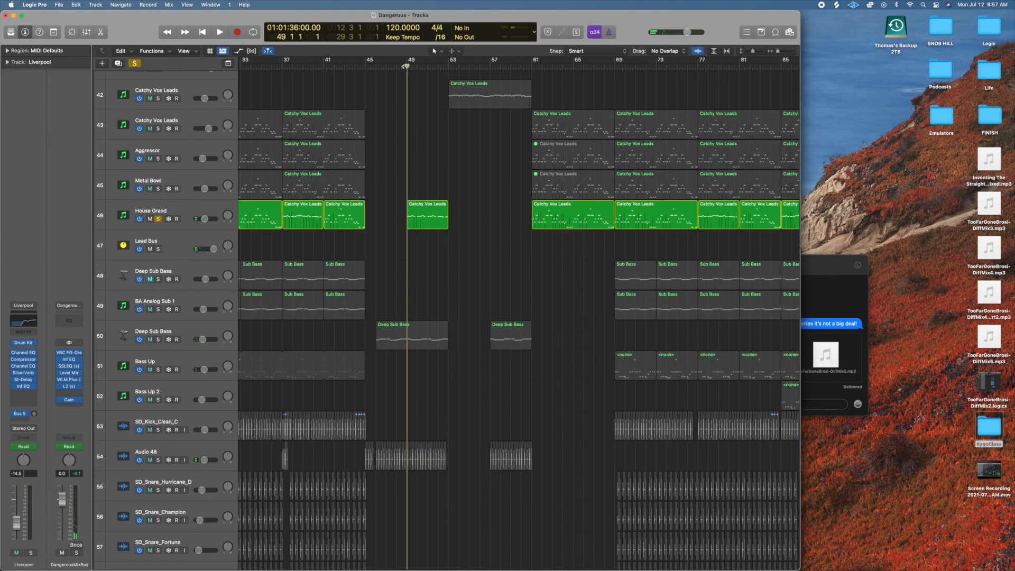
{"action": "key", "text": "space"}
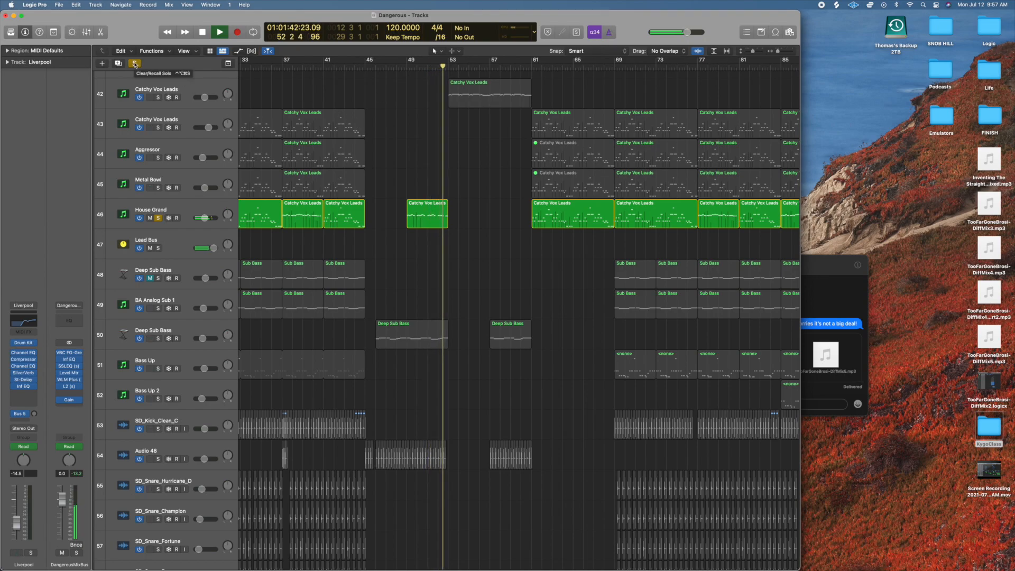
{"action": "key", "text": "s"}
{"action": "scroll", "coordinate": [471, 310], "scroll_direction": "down", "scroll_amount": 10}
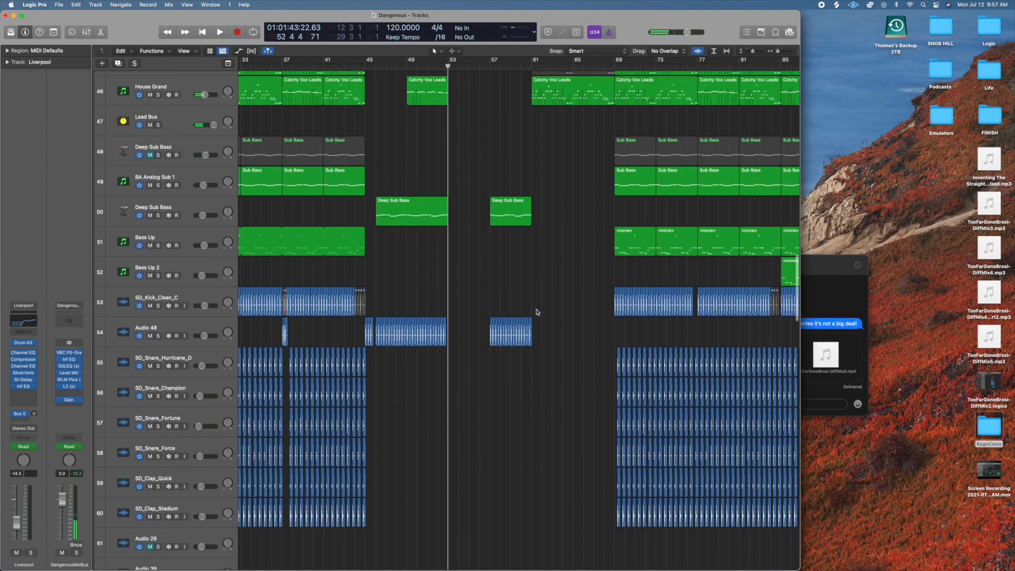
{"action": "key", "text": "space"}
Solo the Bomgos track 143, play its part in bar 53 onward, and unsolo it to hear it in the full mix.
{"action": "scroll", "coordinate": [537, 312], "scroll_direction": "down", "scroll_amount": 20}
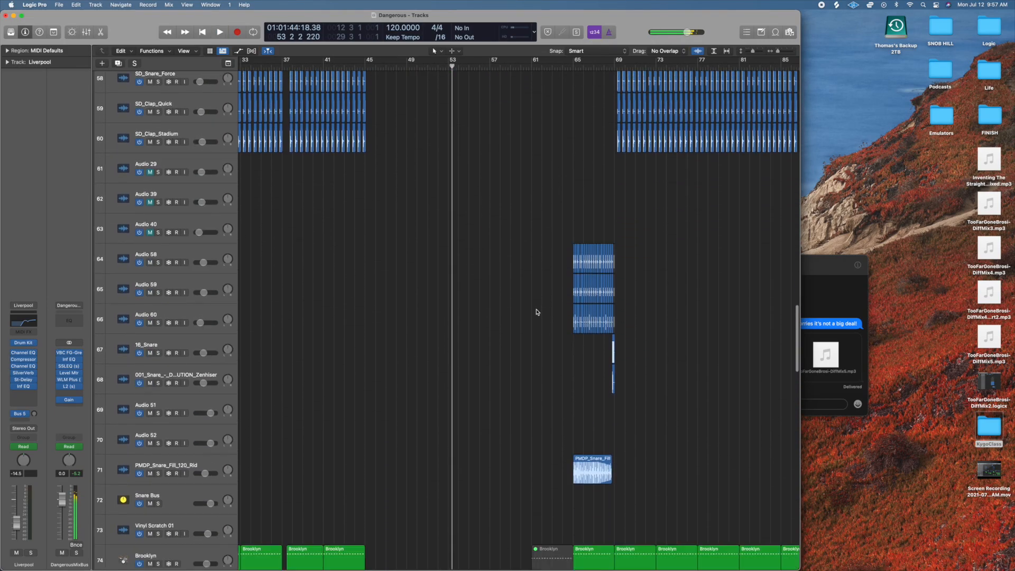
{"action": "scroll", "coordinate": [537, 312], "scroll_direction": "down", "scroll_amount": 10}
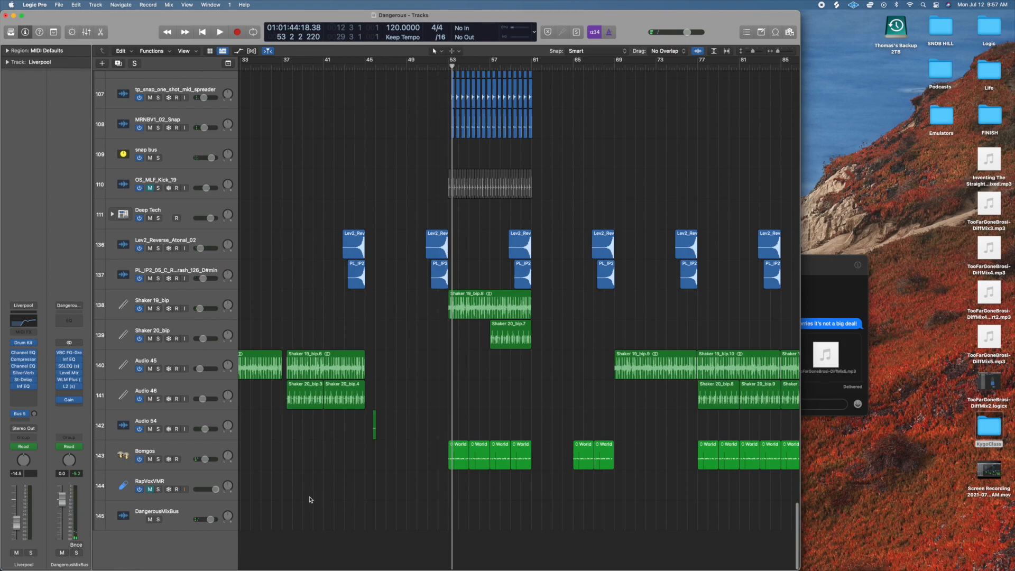
{"action": "left_click", "coordinate": [160, 452]}
{"action": "key", "text": "s"}
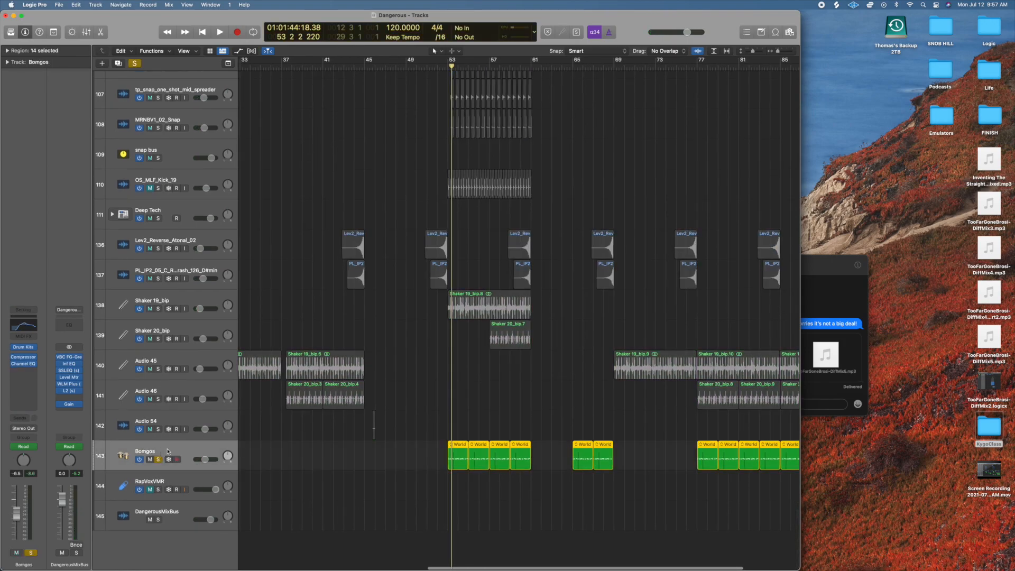
{"action": "key", "text": "space"}
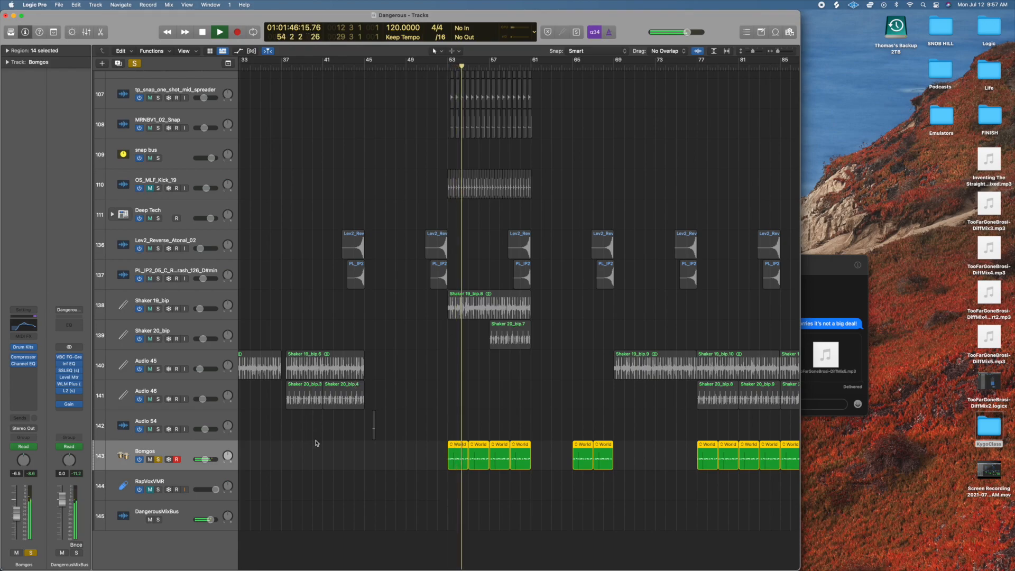
{"action": "left_click", "coordinate": [158, 459]}
{"action": "key", "text": "space"}
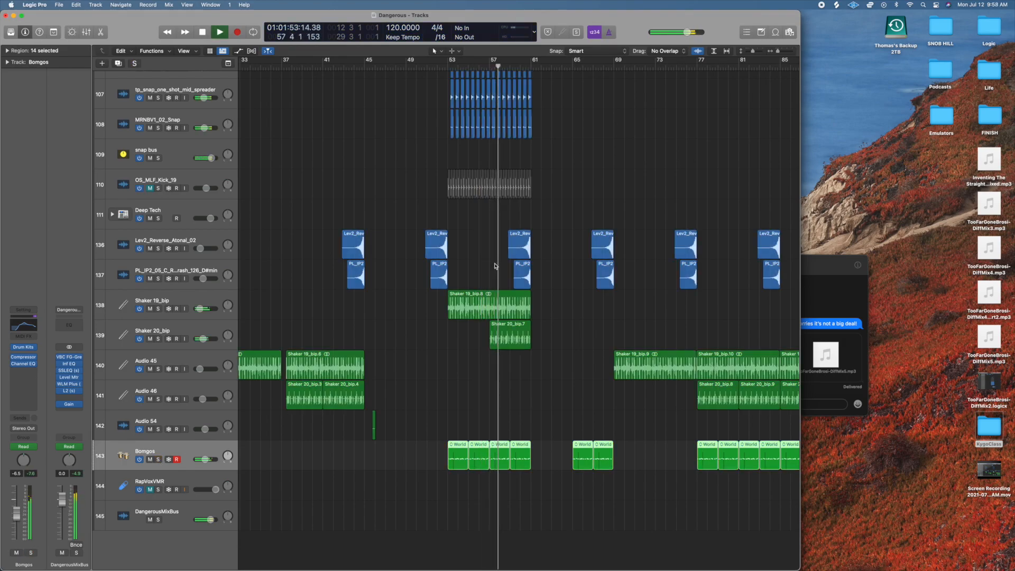
Play from about bar 52 into bar 53, soloing the ST 70s Vinyl Strings 3 track 37, stop, and unsolo it.
{"action": "scroll", "coordinate": [496, 266], "scroll_direction": "up", "scroll_amount": 5}
{"action": "scroll", "coordinate": [495, 266], "scroll_direction": "up", "scroll_amount": 20}
{"action": "key", "text": "space"}
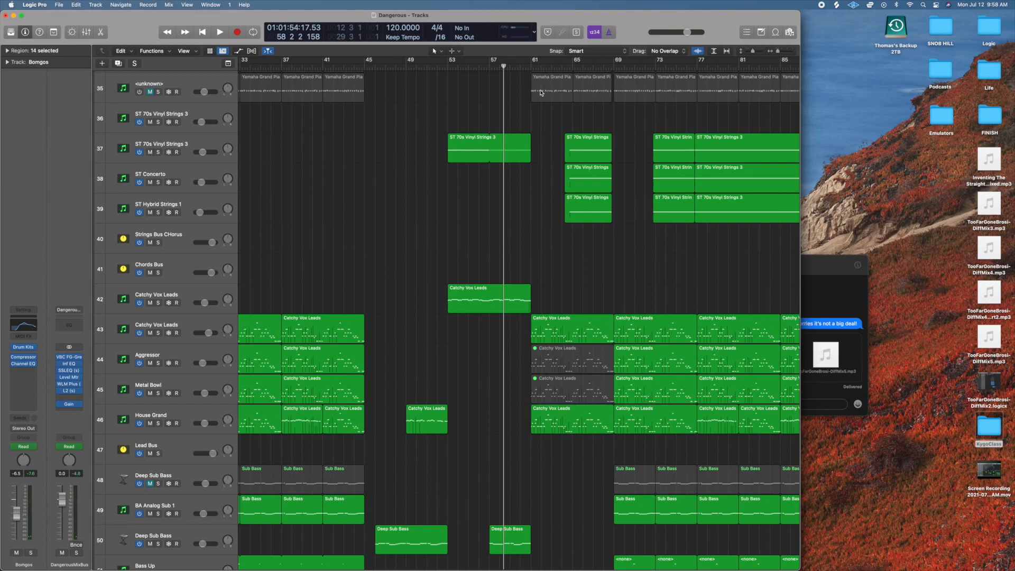
{"action": "left_click", "coordinate": [437, 66]}
{"action": "key", "text": "space"}
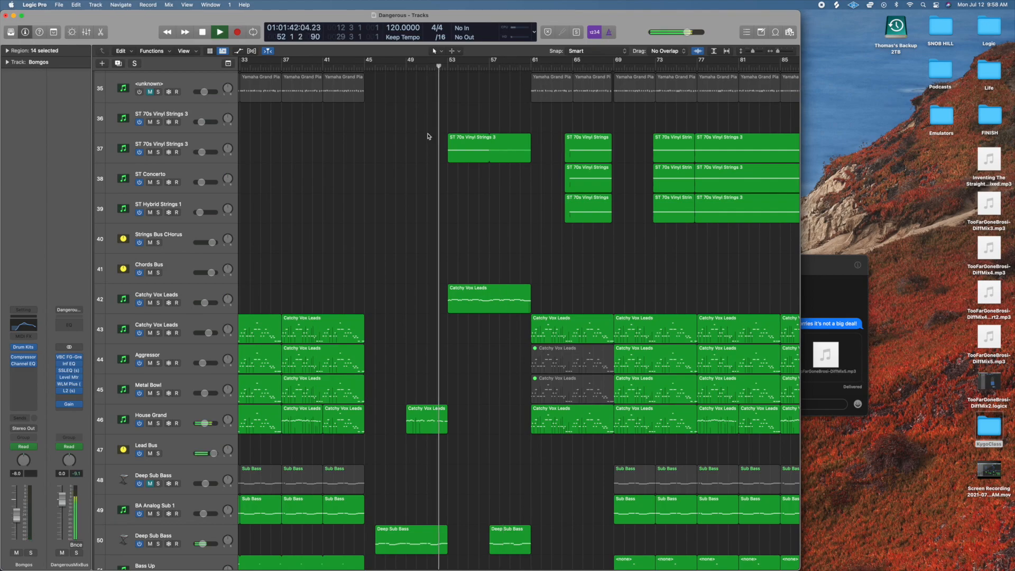
{"action": "left_click", "coordinate": [158, 152]}
{"action": "key", "text": "space"}
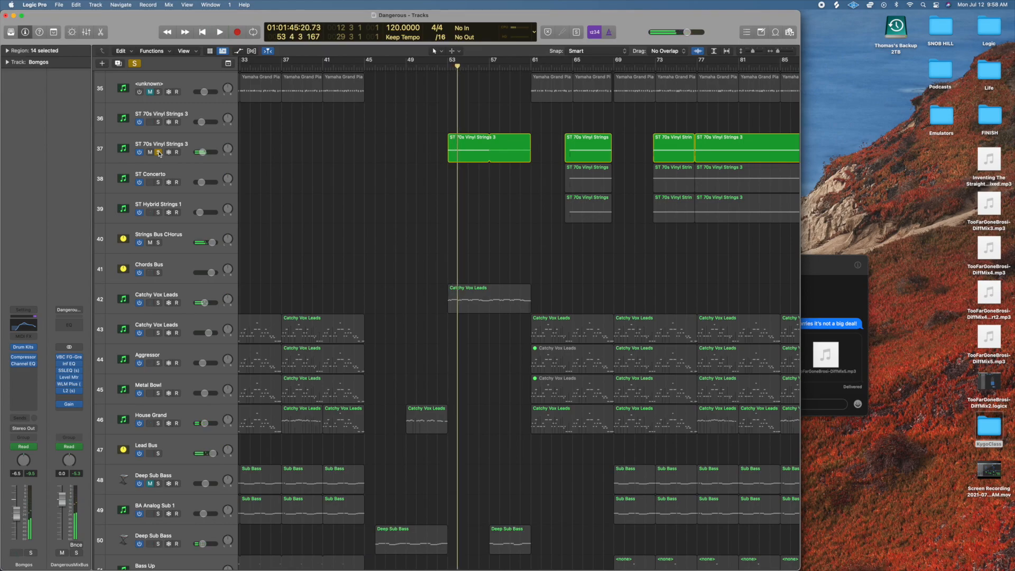
{"action": "left_click", "coordinate": [158, 152]}
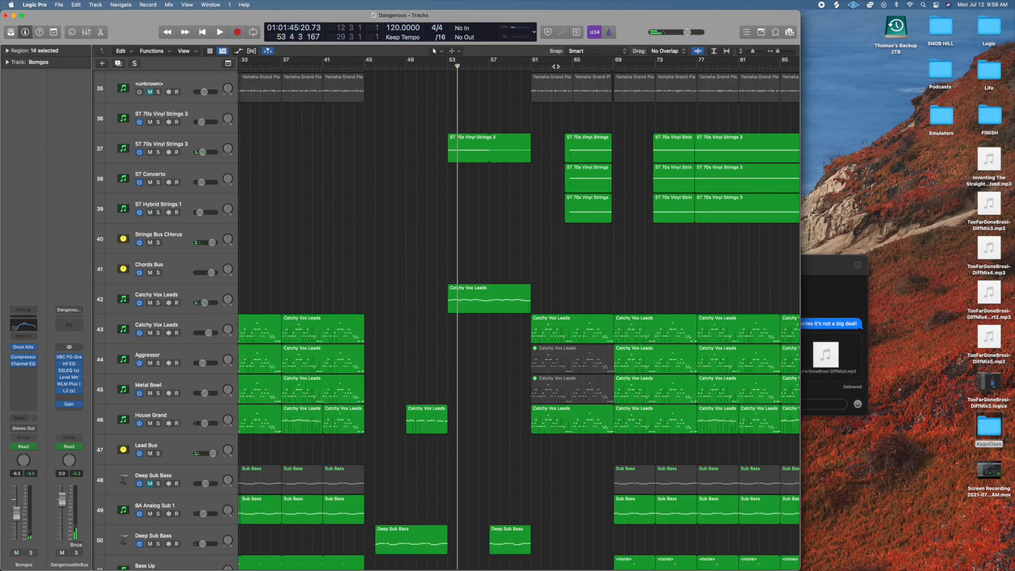
Move the playhead to bar 63 and play the full mix into bar 65 to hear the strings enter.
{"action": "left_click", "coordinate": [561, 67]}
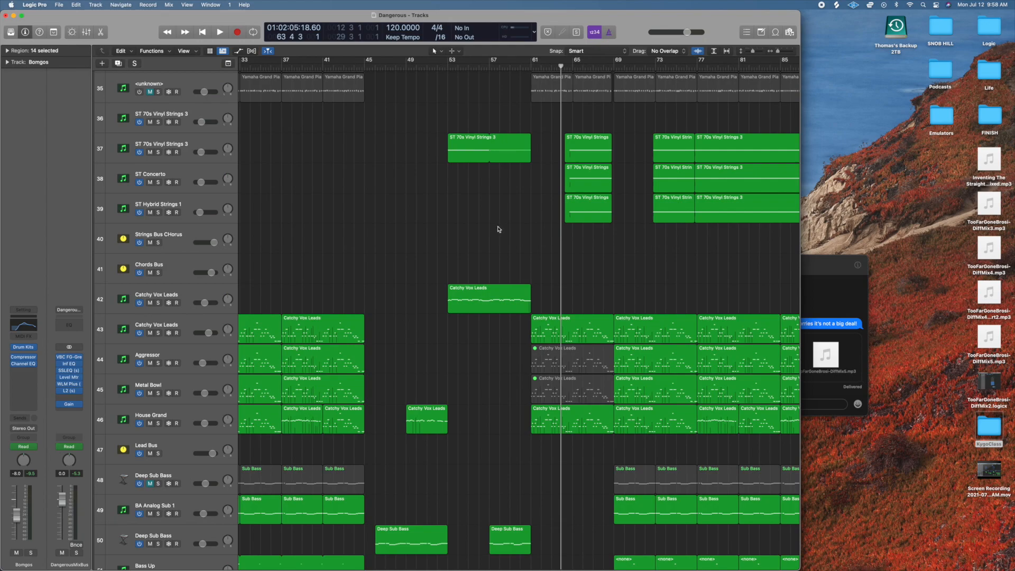
{"action": "scroll", "coordinate": [563, 79], "scroll_direction": "up", "scroll_amount": 1}
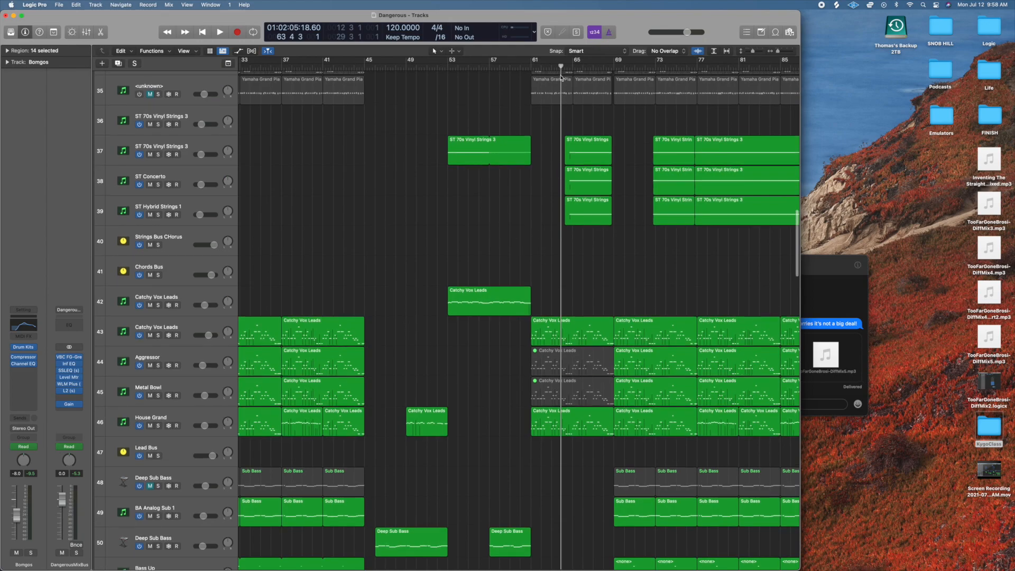
{"action": "left_click_drag", "start_coordinate": [560, 67], "coordinate": [557, 67]}
{"action": "scroll", "coordinate": [512, 107], "scroll_direction": "down", "scroll_amount": 1}
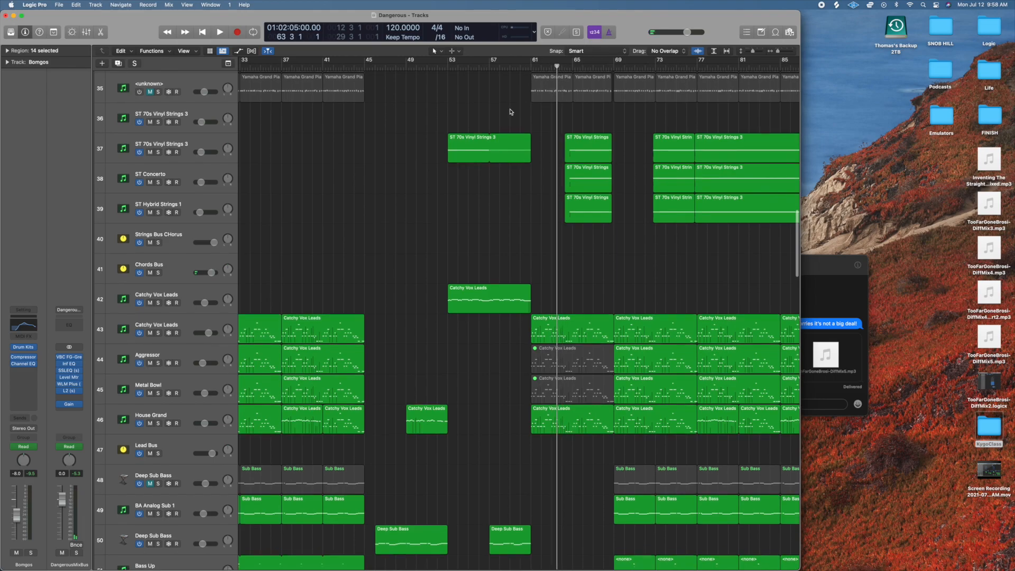
{"action": "left_click", "coordinate": [556, 67]}
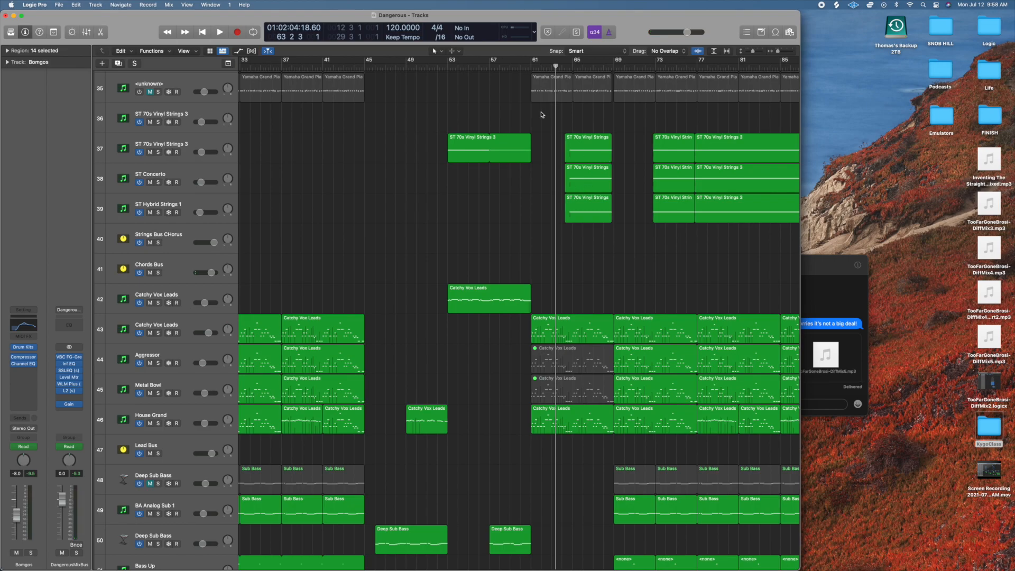
{"action": "left_click_drag", "start_coordinate": [555, 67], "coordinate": [550, 67]}
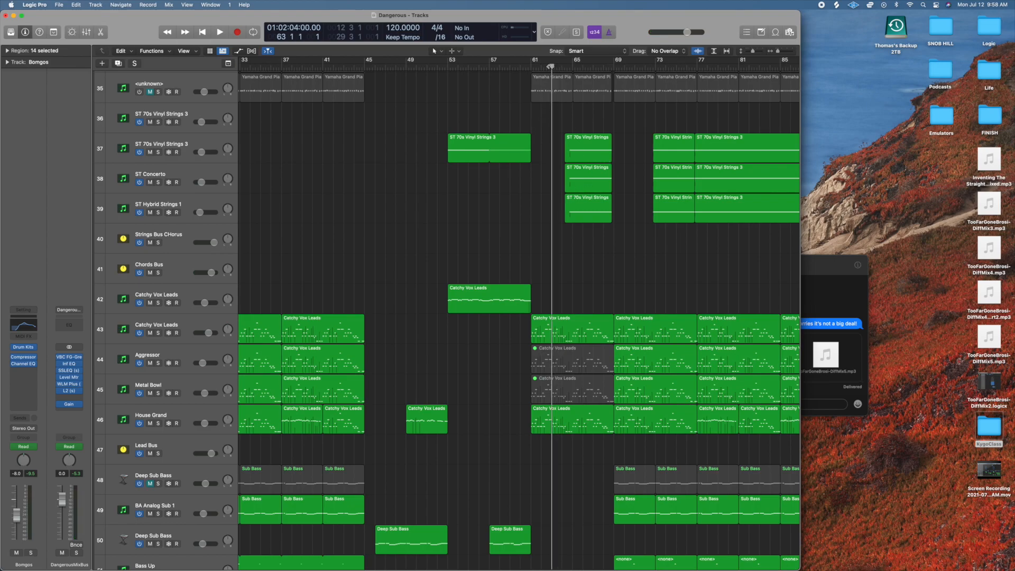
{"action": "key", "text": "space"}
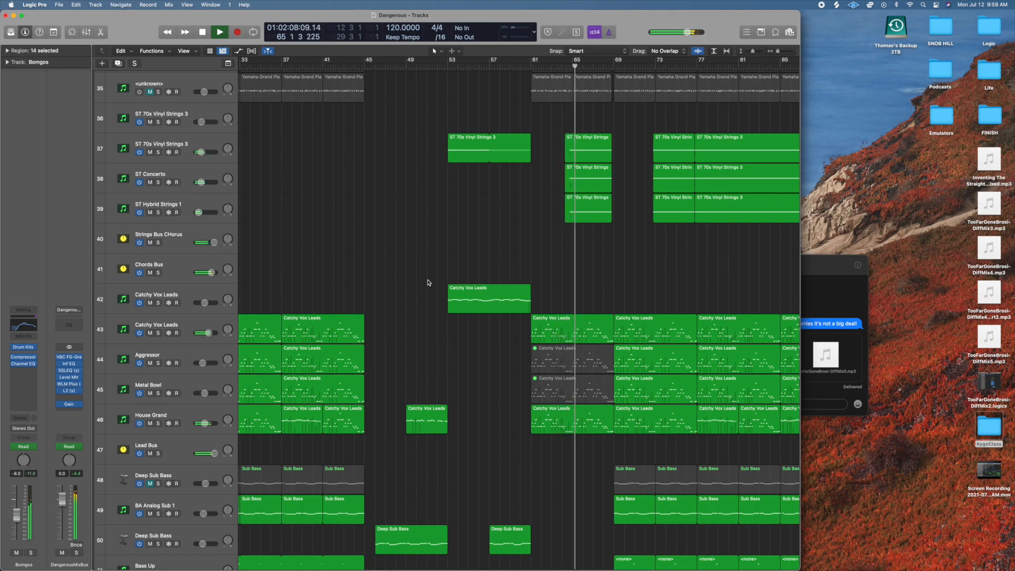
Solo the Strings Bus CHorus track 40 and briefly show the track automation, hiding it again after checking it.
{"action": "left_click", "coordinate": [158, 242]}
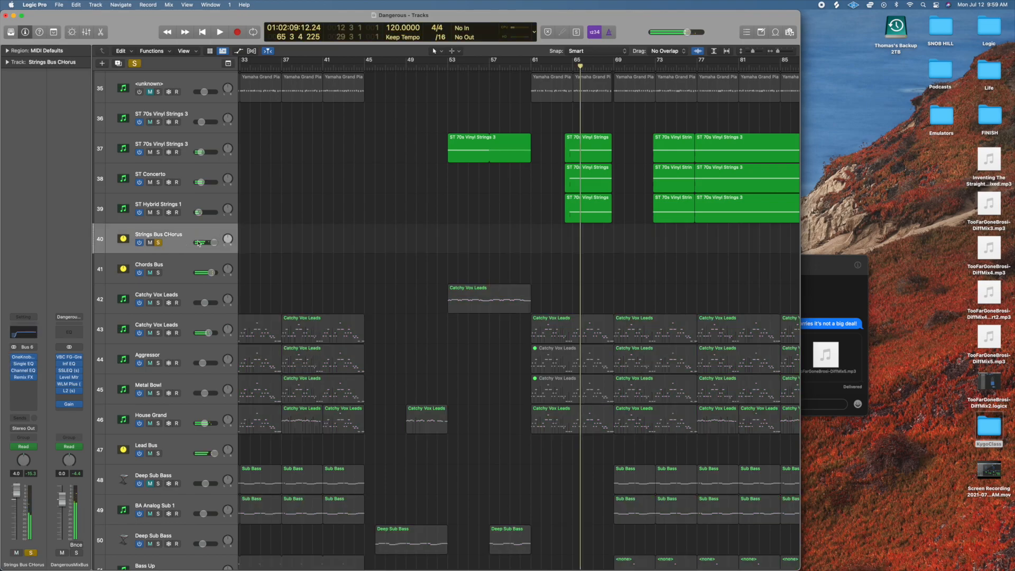
{"action": "left_click", "coordinate": [238, 52]}
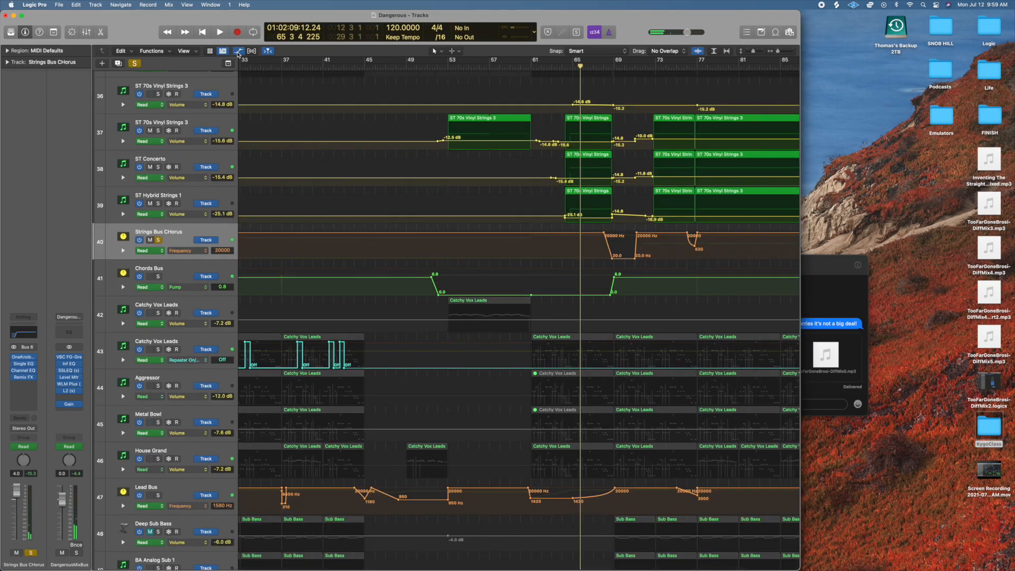
{"action": "left_click", "coordinate": [238, 51]}
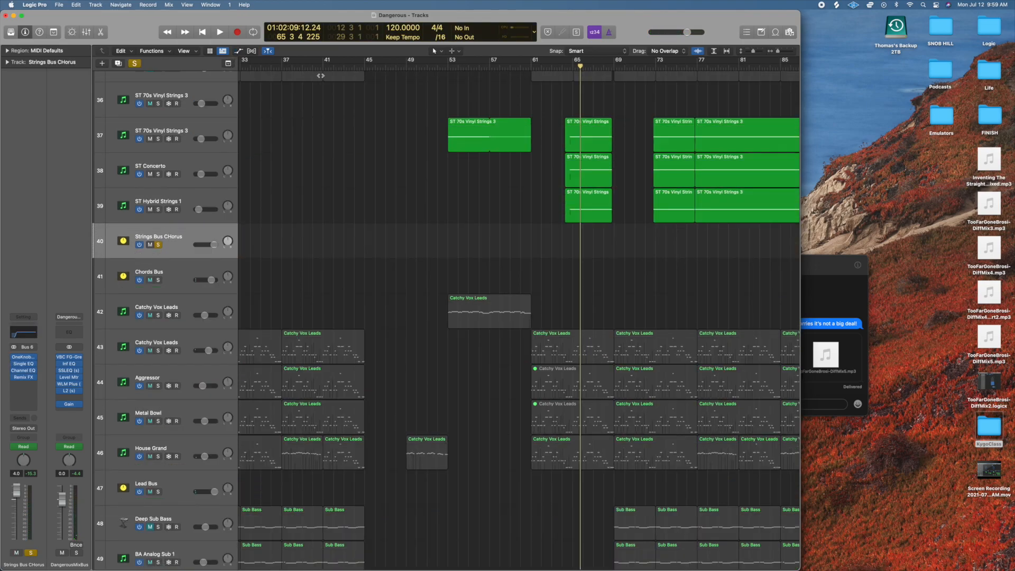
Open the track 37 strings region near bar 64 in the Piano Roll, show its Ch. 1 Pitch Bend automation, close it and clear the solo.
{"action": "left_click", "coordinate": [586, 150]}
{"action": "scroll", "coordinate": [573, 363], "scroll_direction": "right", "scroll_amount": 5}
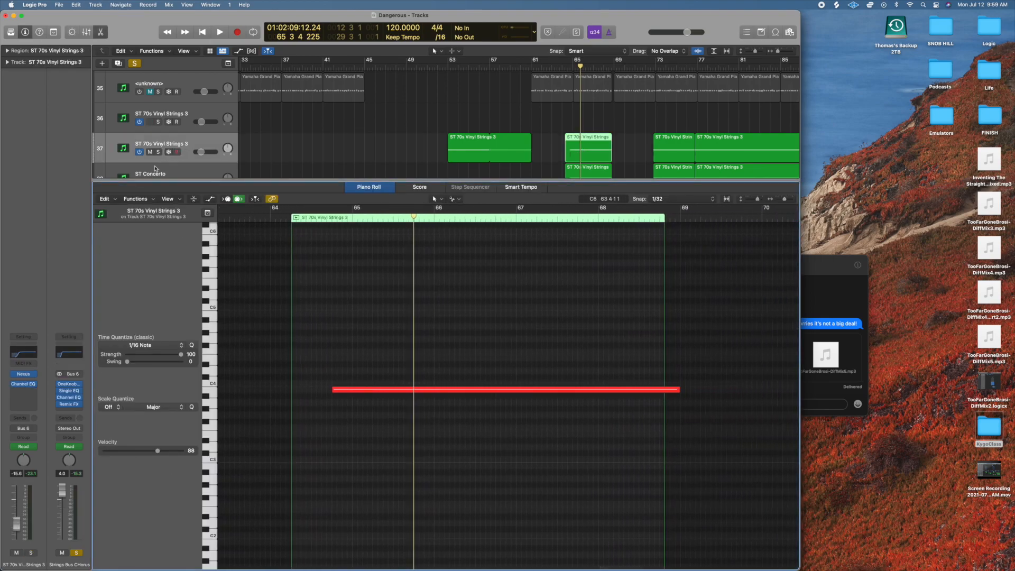
{"action": "left_click", "coordinate": [209, 198]}
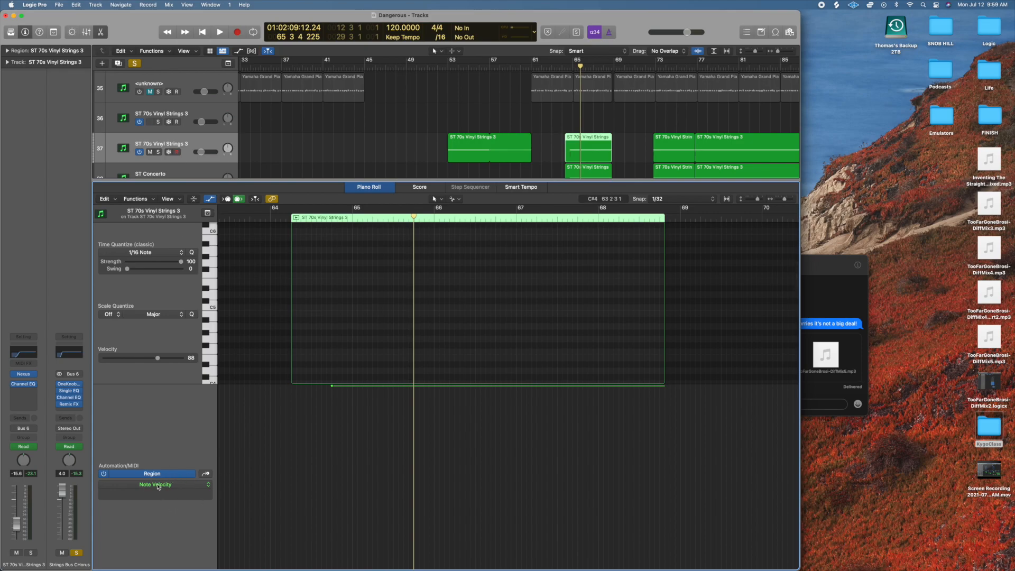
{"action": "left_click", "coordinate": [153, 475]}
{"action": "left_click", "coordinate": [154, 475]}
{"action": "left_click", "coordinate": [156, 484]}
{"action": "left_click", "coordinate": [175, 563]}
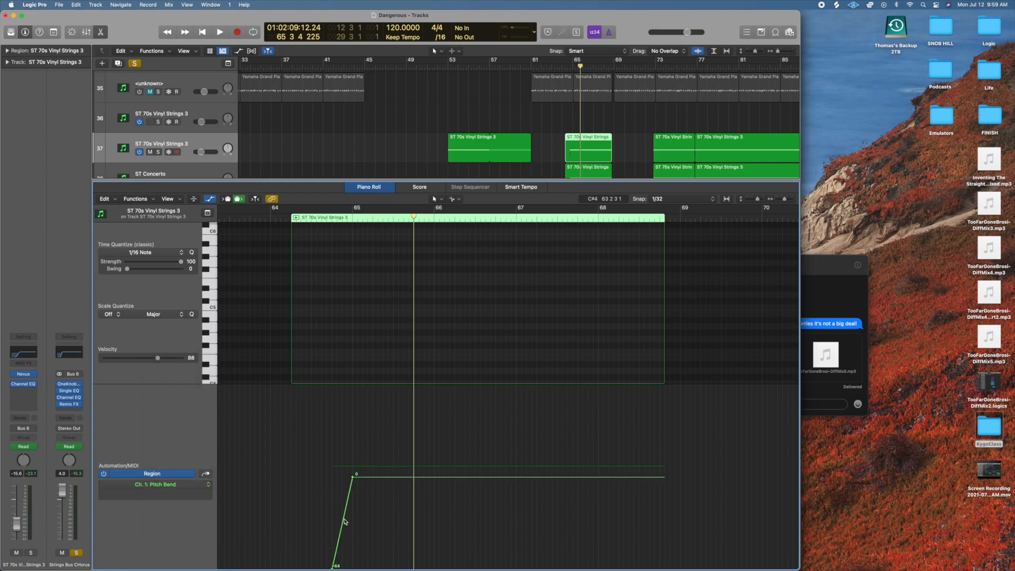
{"action": "left_click", "coordinate": [100, 32]}
{"action": "left_click", "coordinate": [134, 63]}
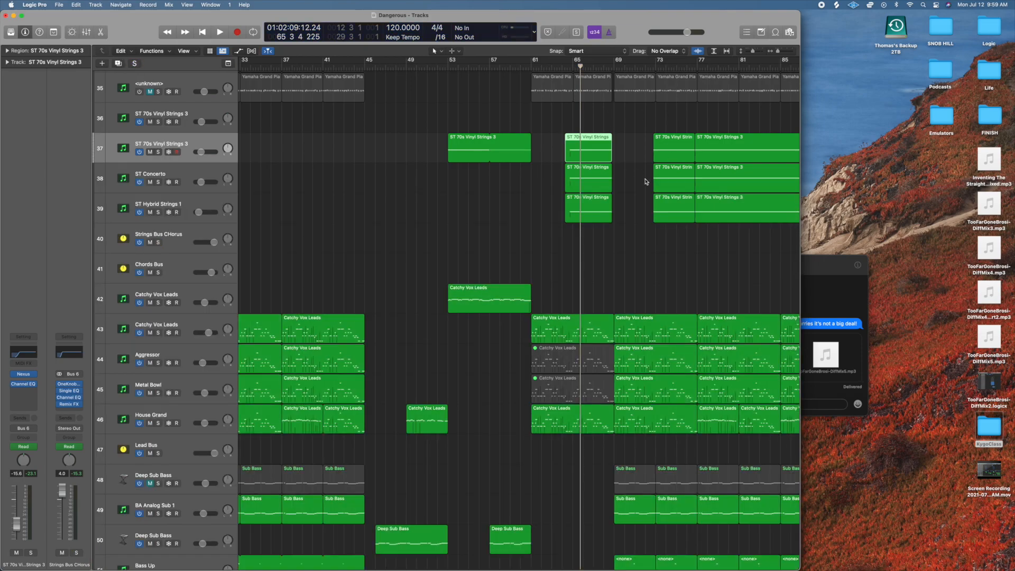
Briefly show the track automation across the later strings regions, and play the mix from about bar 64 into bar 65.
{"action": "scroll", "coordinate": [645, 181], "scroll_direction": "right", "scroll_amount": 5}
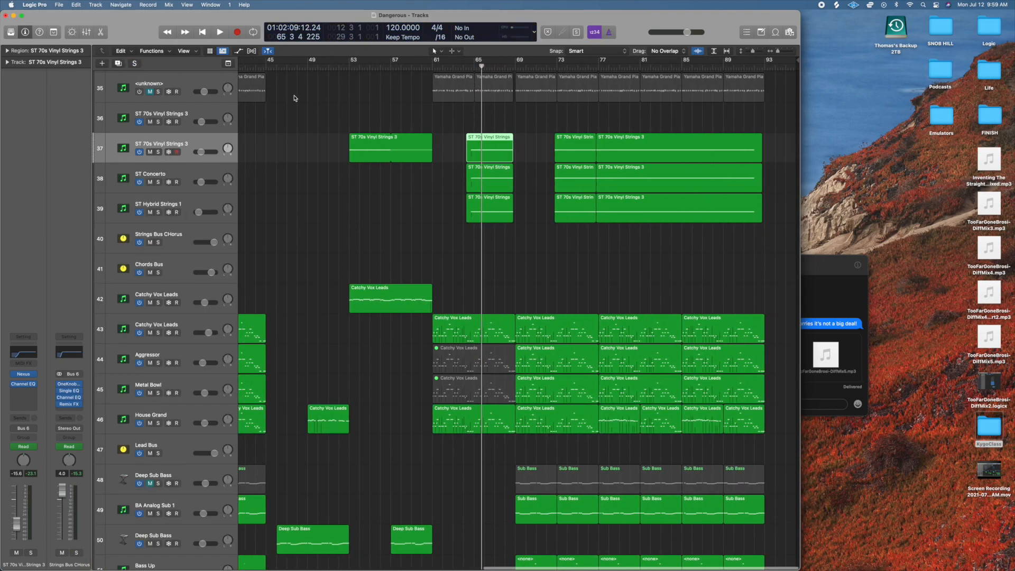
{"action": "left_click", "coordinate": [239, 51]}
{"action": "left_click", "coordinate": [239, 52]}
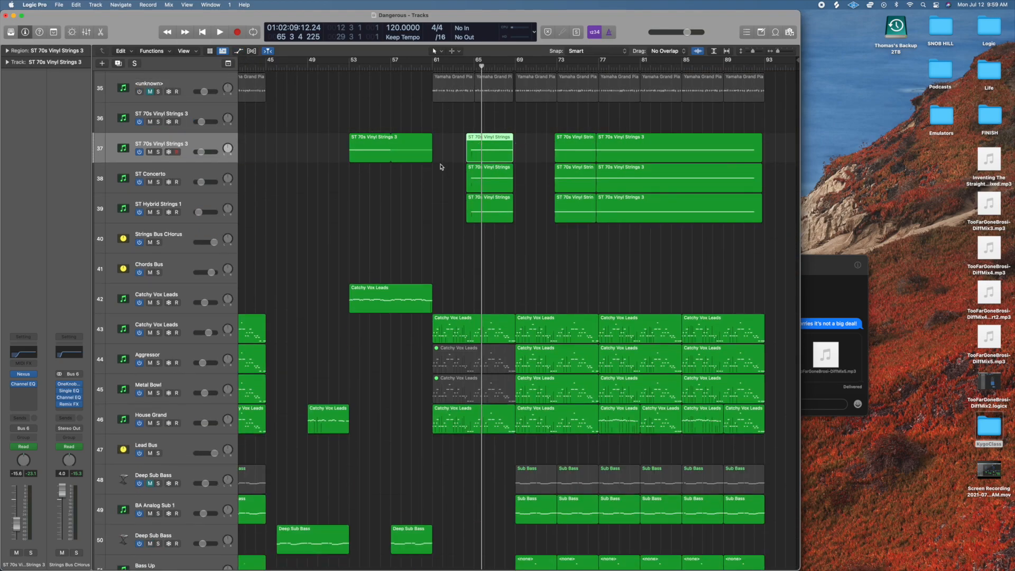
{"action": "left_click", "coordinate": [466, 67]}
{"action": "key", "text": "space"}
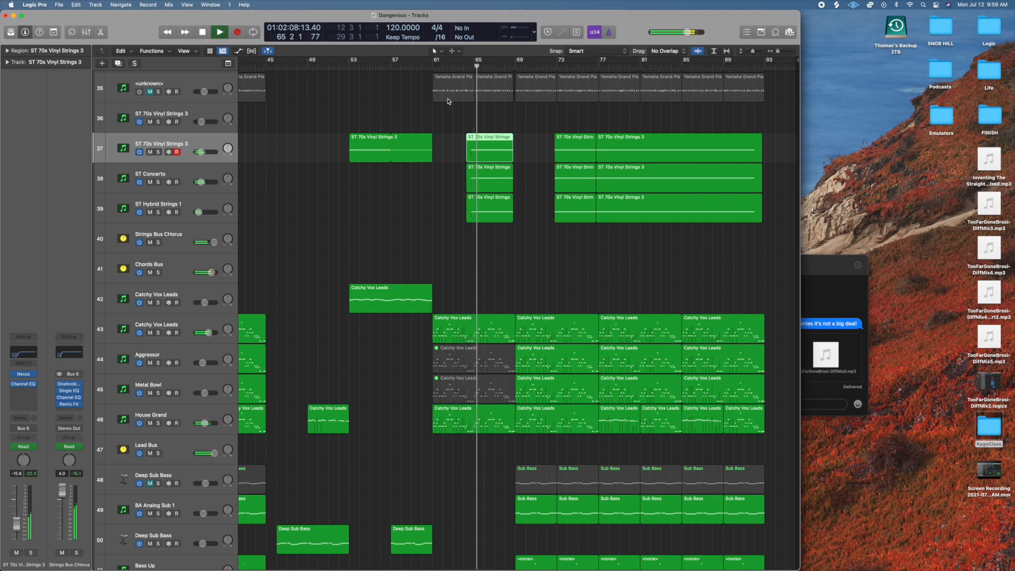
{"action": "key", "text": "space"}
Solo the Audio 58, Audio 59 and Audio 60 tracks, play their build-up from bar 65 through bar 68, and stop.
{"action": "scroll", "coordinate": [489, 184], "scroll_direction": "down", "scroll_amount": 20}
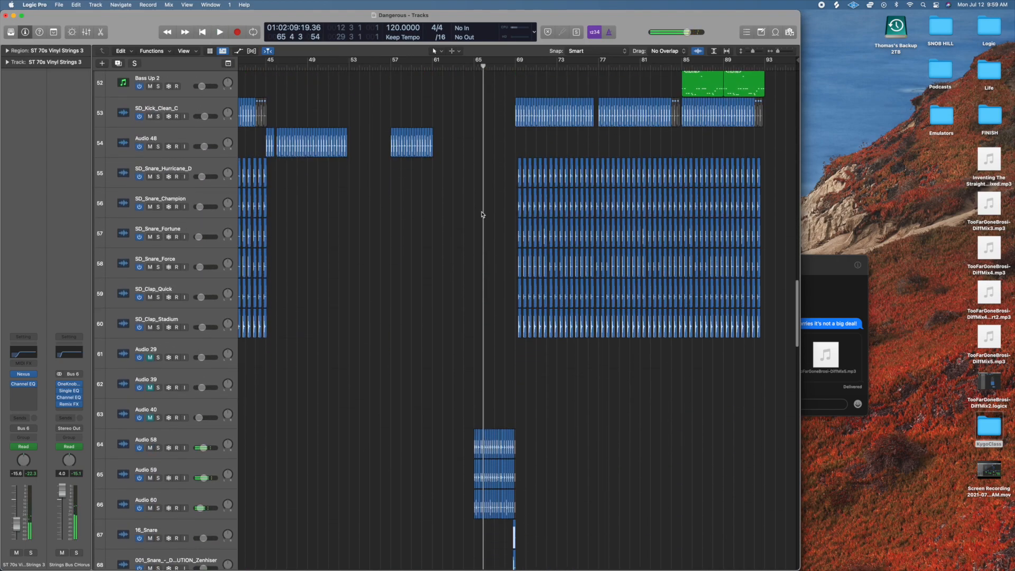
{"action": "scroll", "coordinate": [474, 207], "scroll_direction": "up", "scroll_amount": 1}
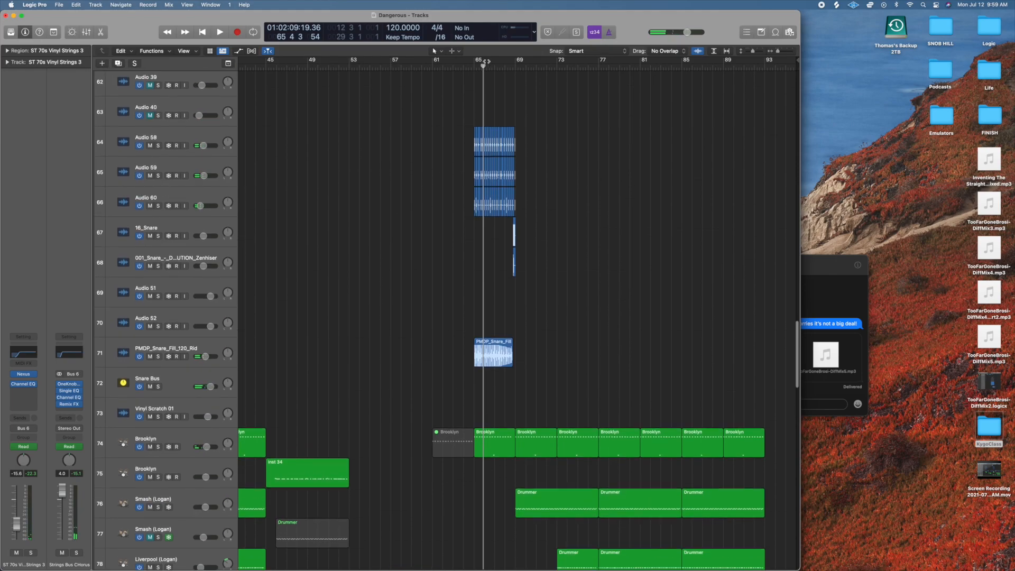
{"action": "left_click", "coordinate": [472, 68]}
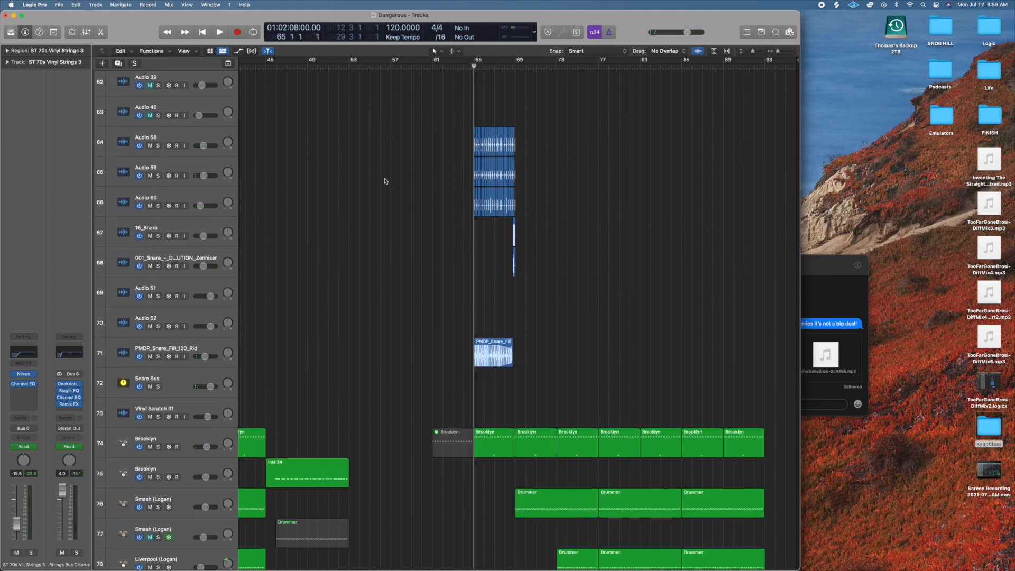
{"action": "left_click_drag", "start_coordinate": [158, 146], "coordinate": [156, 205]}
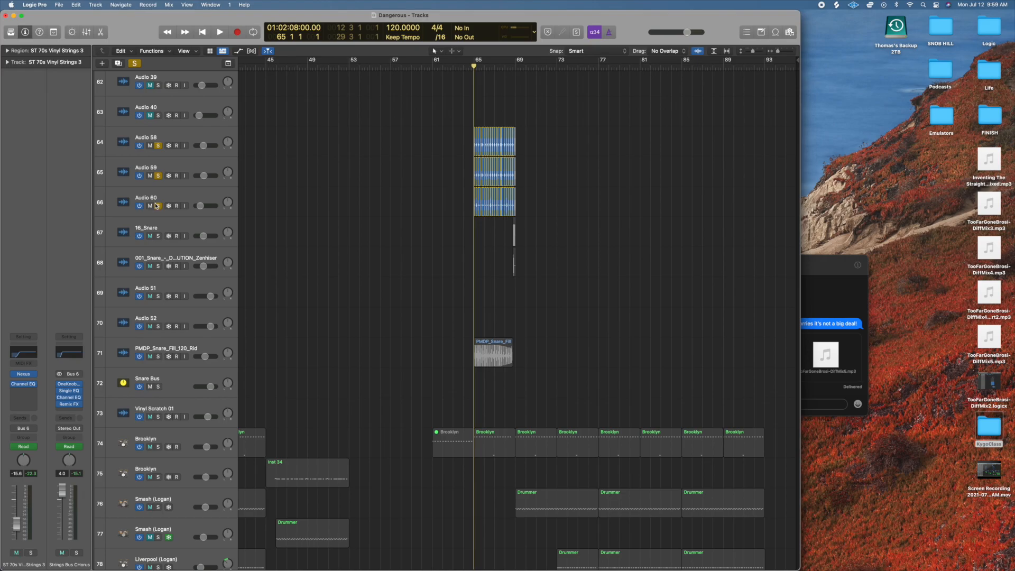
{"action": "scroll", "coordinate": [633, 209], "scroll_direction": "up", "scroll_amount": 5}
{"action": "scroll", "coordinate": [632, 209], "scroll_direction": "right", "scroll_amount": 2}
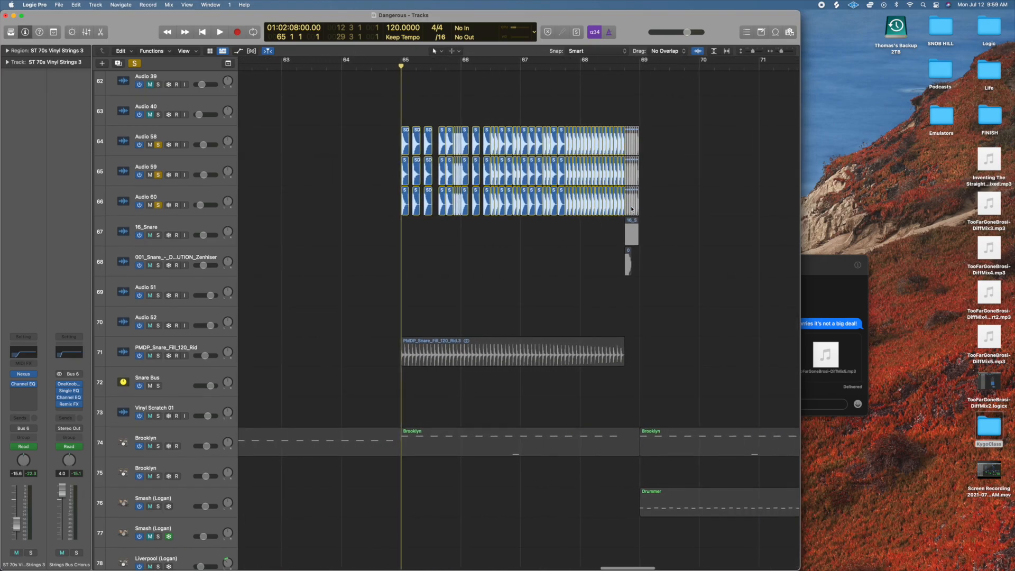
{"action": "scroll", "coordinate": [466, 169], "scroll_direction": "up", "scroll_amount": 1}
{"action": "key", "text": "space"}
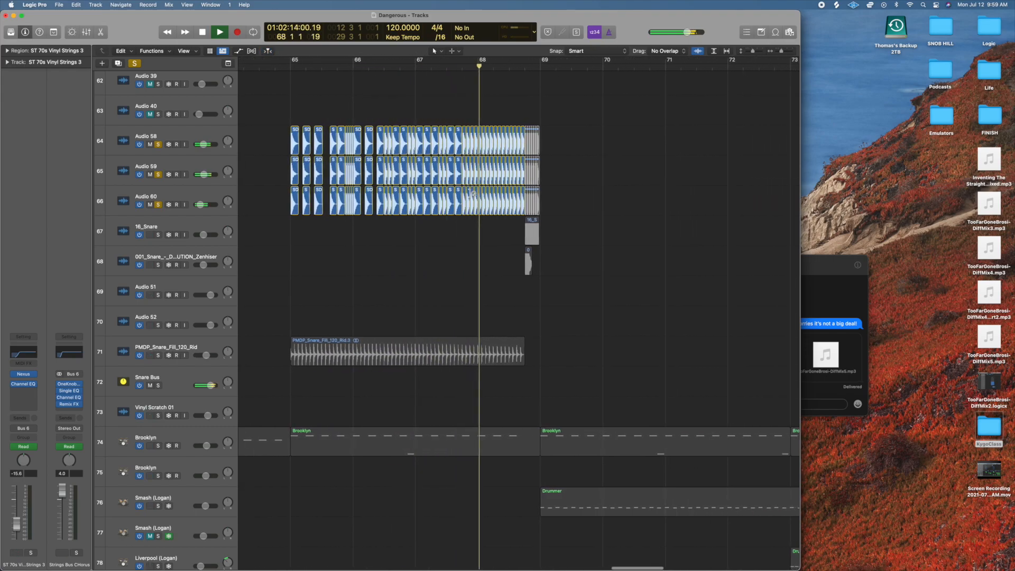
{"action": "key", "text": "space"}
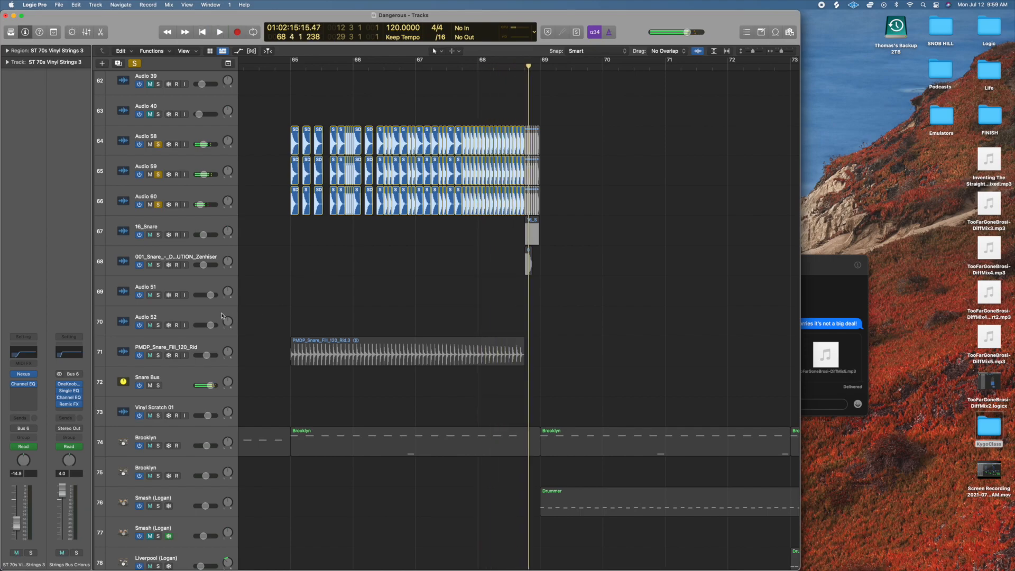
Show the track automation and display the Snare Bus Frequency lanes for both Single EQ plug-ins, one after the other.
{"action": "left_click", "coordinate": [239, 51]}
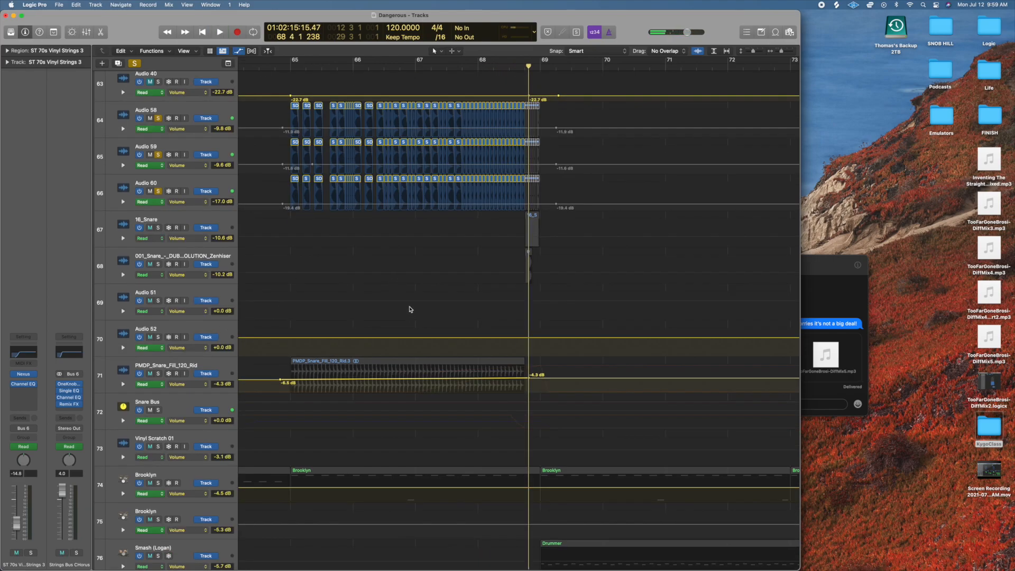
{"action": "left_click", "coordinate": [186, 412]}
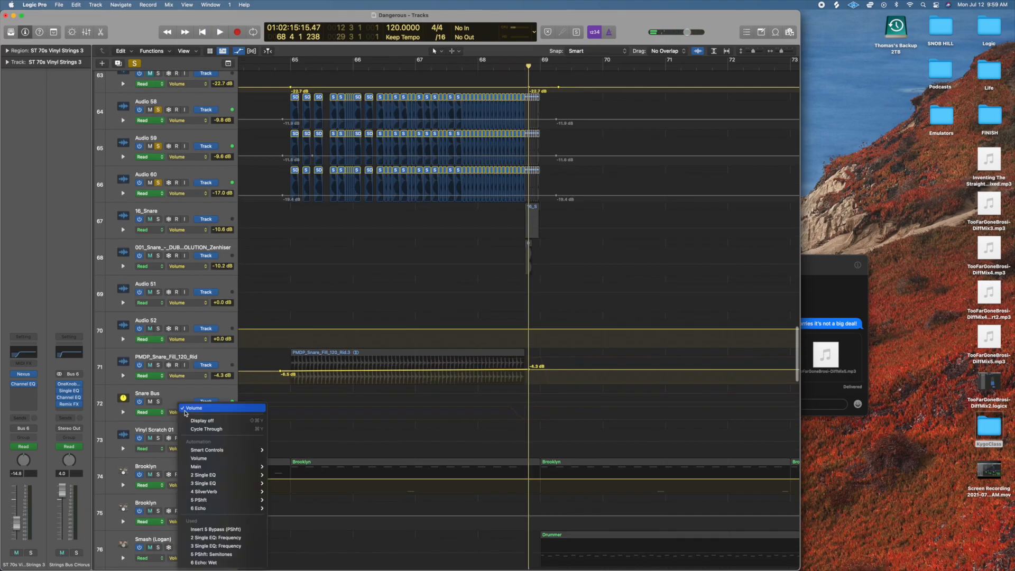
{"action": "left_click", "coordinate": [218, 541]}
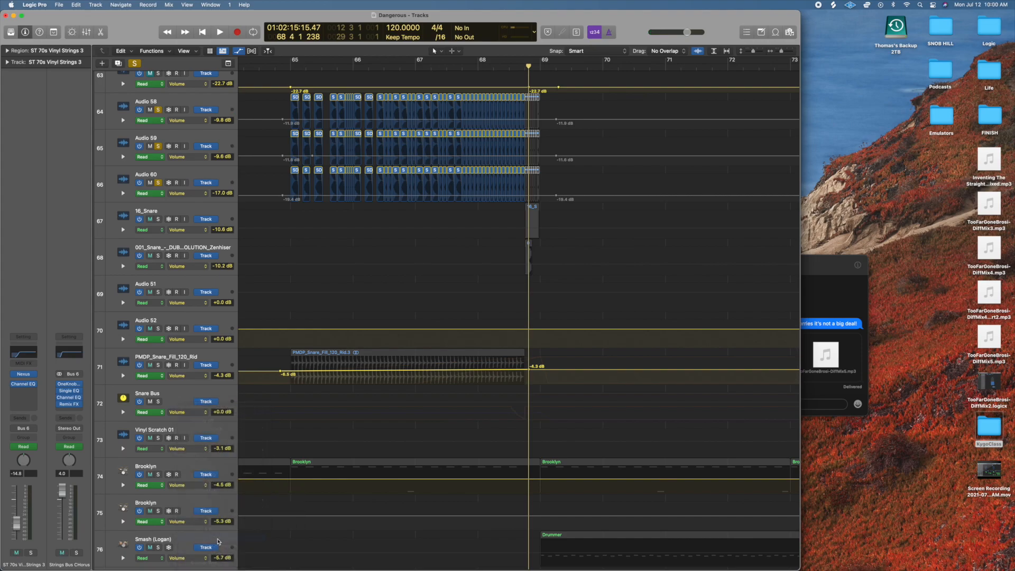
{"action": "left_click", "coordinate": [183, 412]}
{"action": "left_click", "coordinate": [214, 420]}
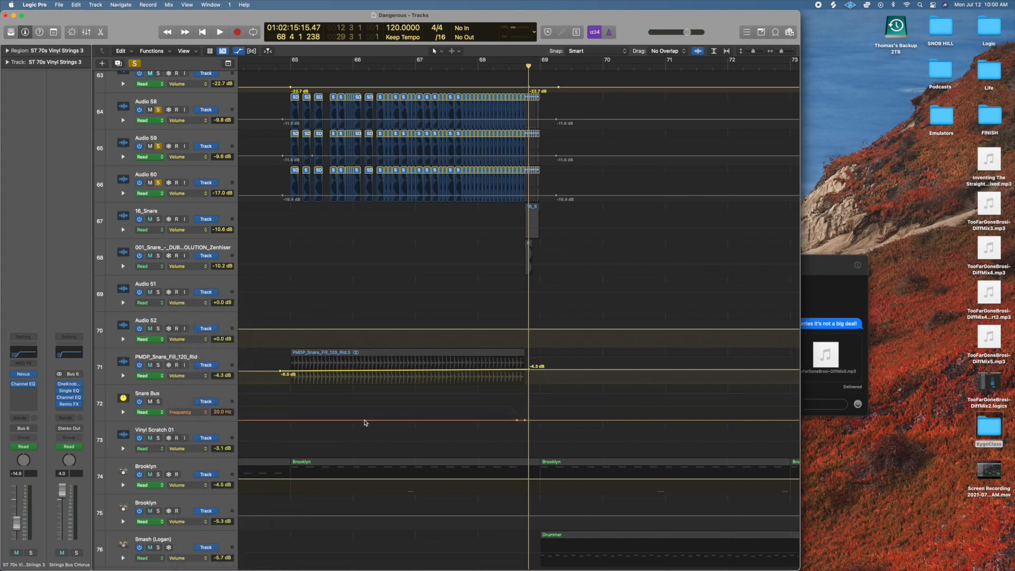
Display the PShft Semitones automation on the Snare Bus and play the end of the build-up from about bar 68 to bar 69.
{"action": "left_click", "coordinate": [191, 413]}
{"action": "left_click", "coordinate": [212, 419]}
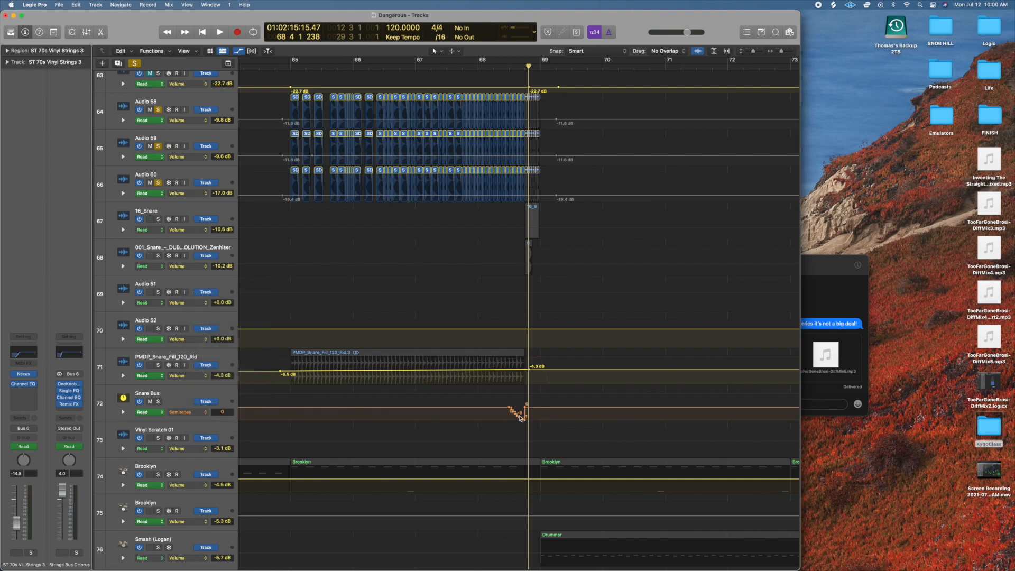
{"action": "left_click", "coordinate": [200, 415]}
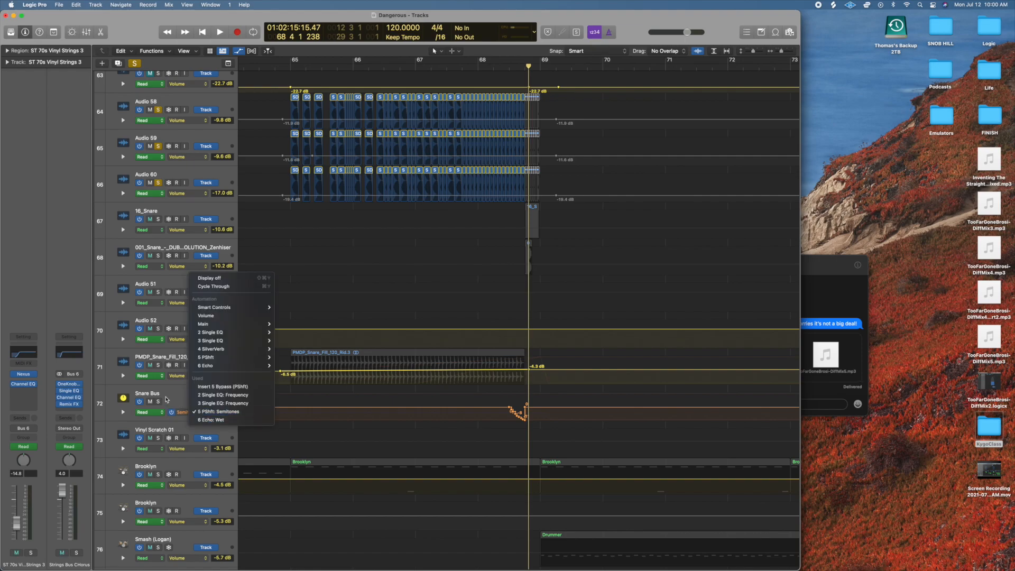
{"action": "left_click", "coordinate": [169, 399]}
{"action": "double_click", "coordinate": [493, 67]}
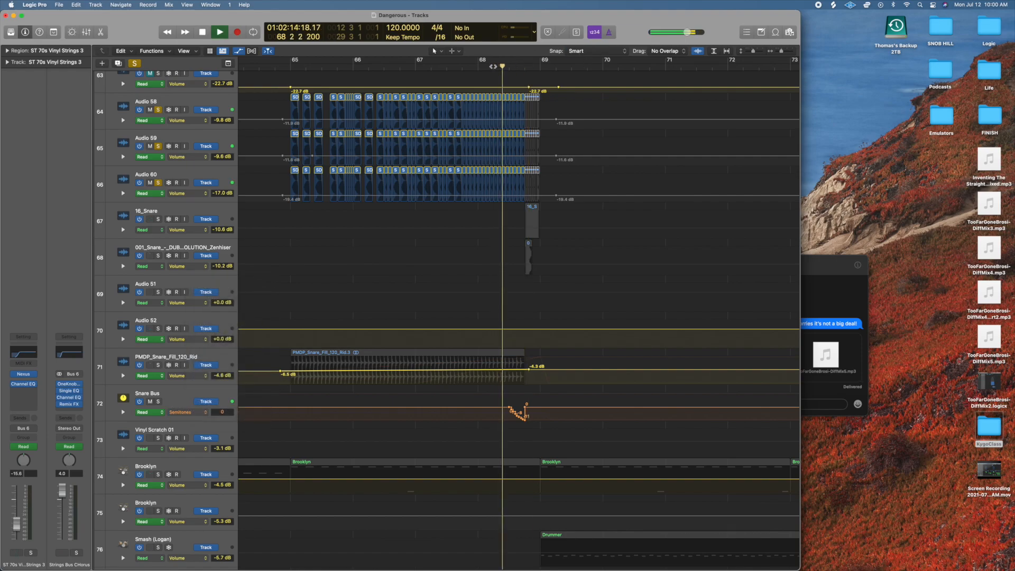
{"action": "key", "text": "space"}
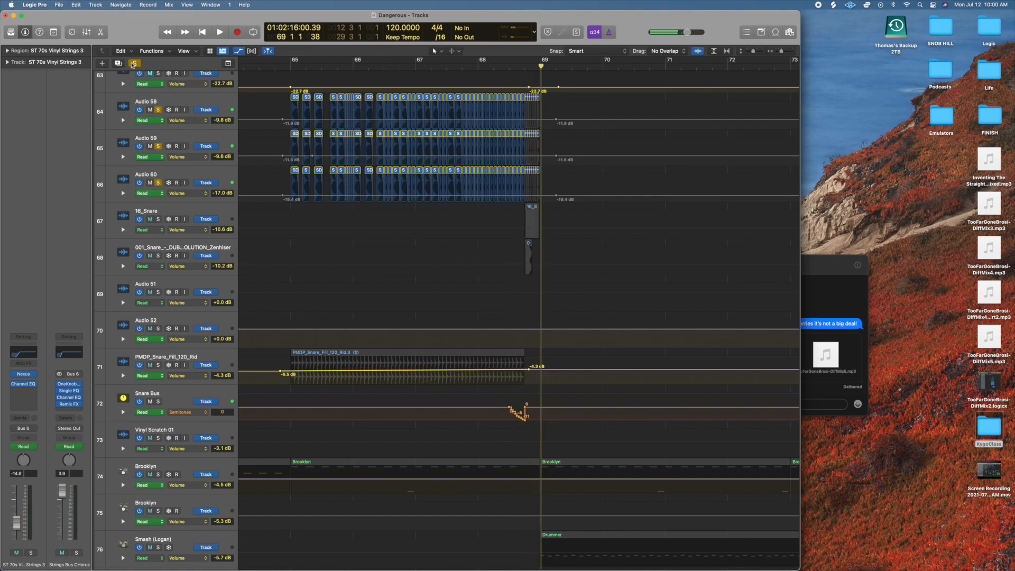
Insert the EffectRack plug-in in the Snare Bus slot below Echo, look at it and close its window.
{"action": "left_click", "coordinate": [172, 399]}
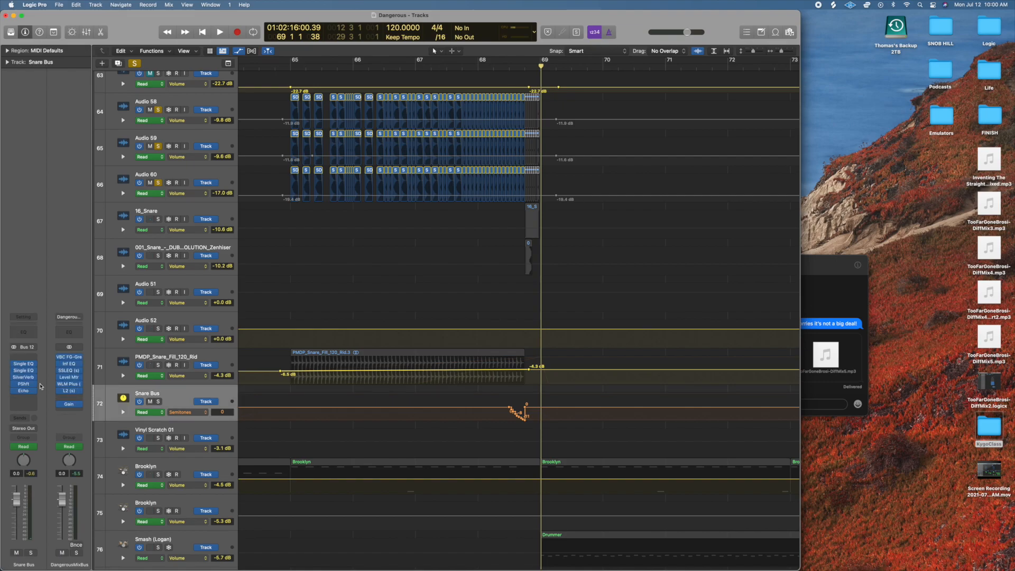
{"action": "left_click", "coordinate": [24, 393]}
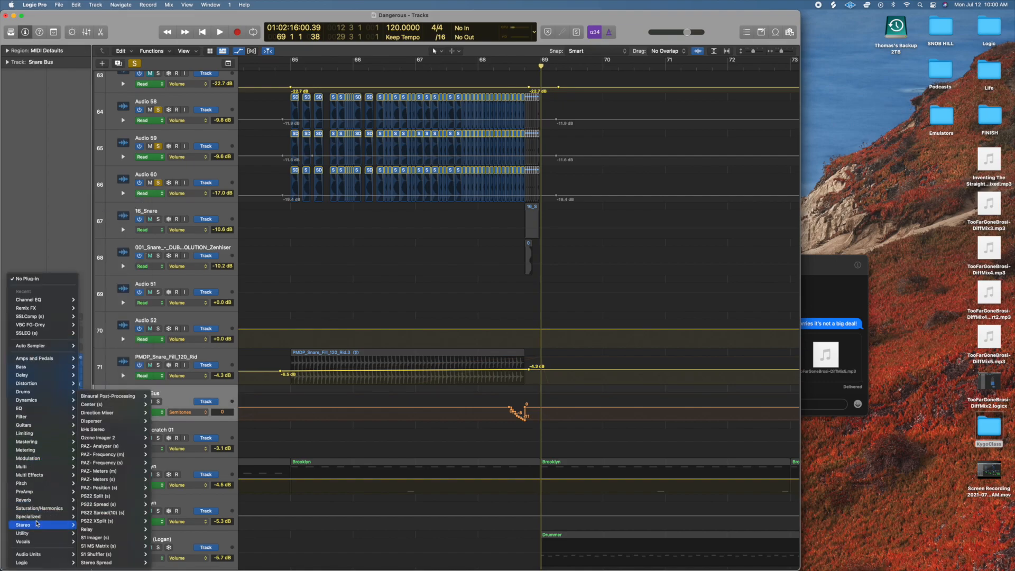
{"action": "mouse_move", "coordinate": [37, 493]}
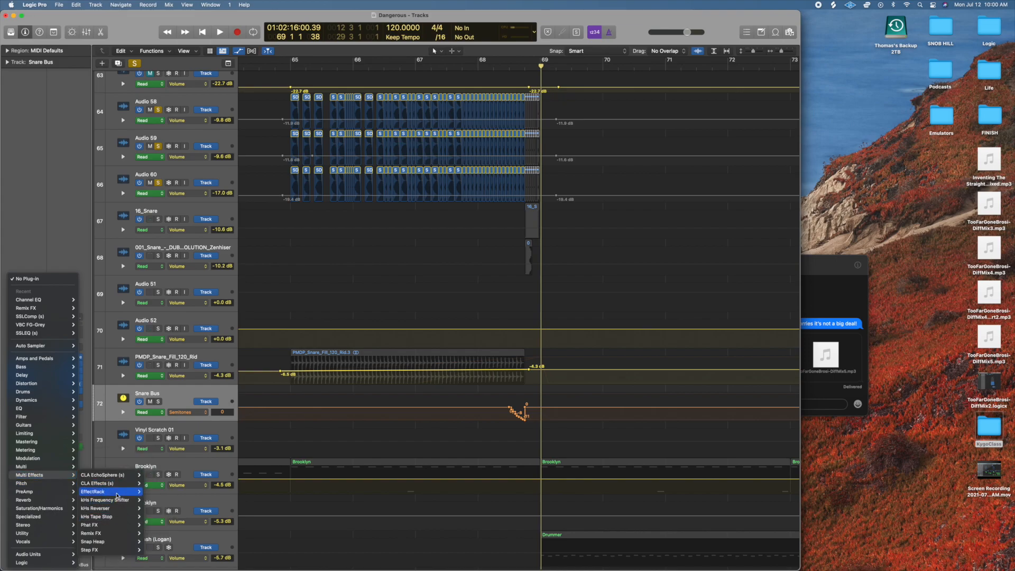
{"action": "left_click", "coordinate": [149, 494]}
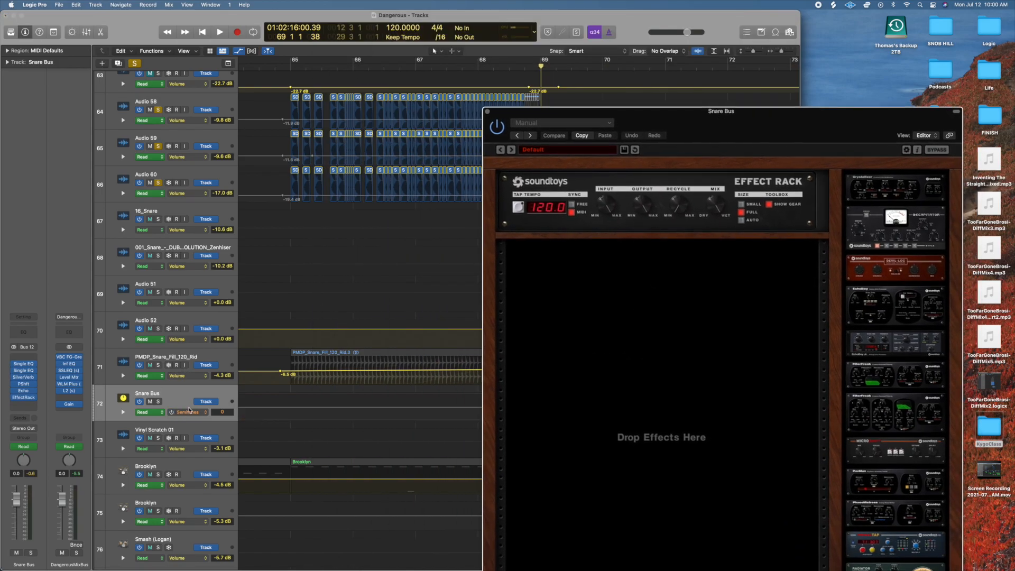
{"action": "left_click_drag", "start_coordinate": [778, 132], "coordinate": [587, 116]}
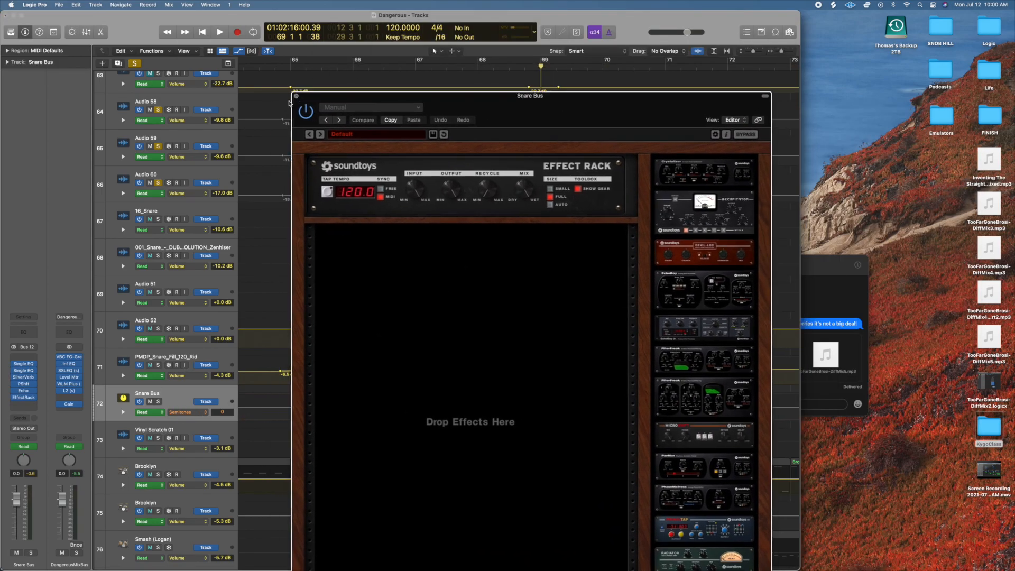
{"action": "left_click", "coordinate": [296, 96]}
Replace EffectRack on the Snare Bus with the stereo Remix FX plug-in and move its window clear of the build-up's end.
{"action": "left_click", "coordinate": [32, 398]}
{"action": "mouse_move", "coordinate": [69, 475]}
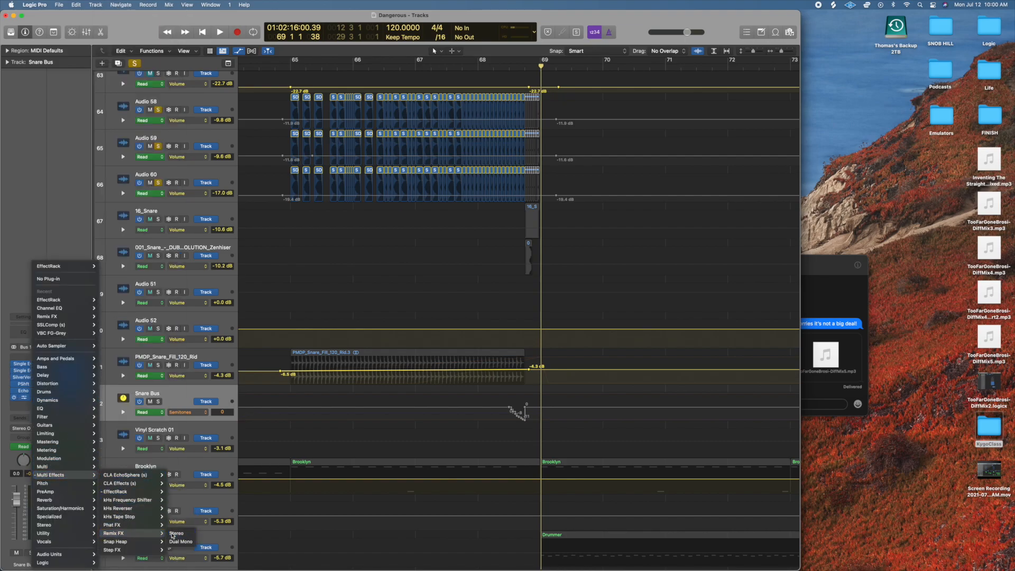
{"action": "left_click", "coordinate": [177, 533]}
{"action": "left_click_drag", "start_coordinate": [597, 110], "coordinate": [316, 79]}
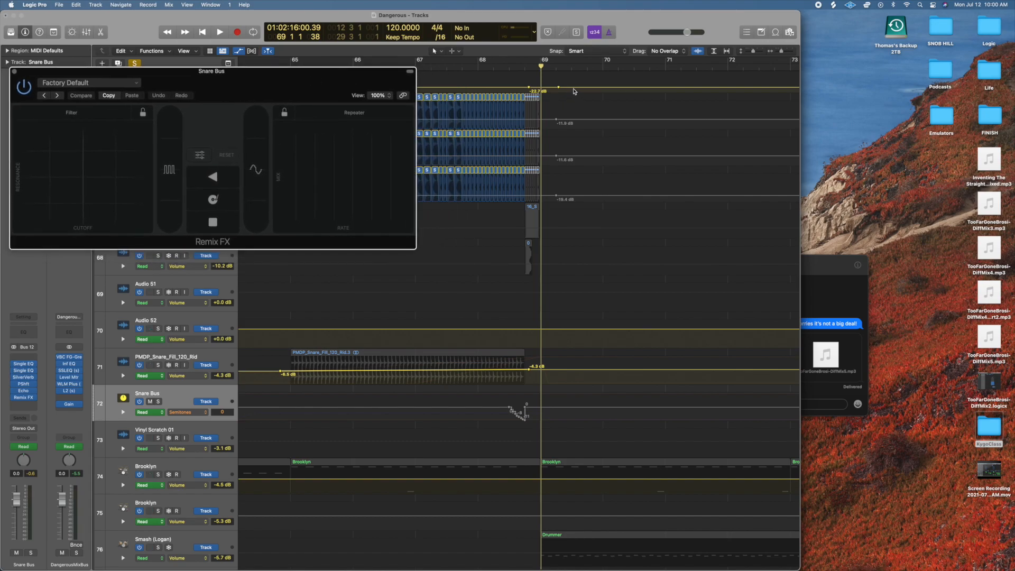
Play the build-up repeatedly from just before or around bar 68 while trying Remix FX's stop effect, stopping after each pass.
{"action": "left_click", "coordinate": [479, 69]}
{"action": "key", "text": "space"}
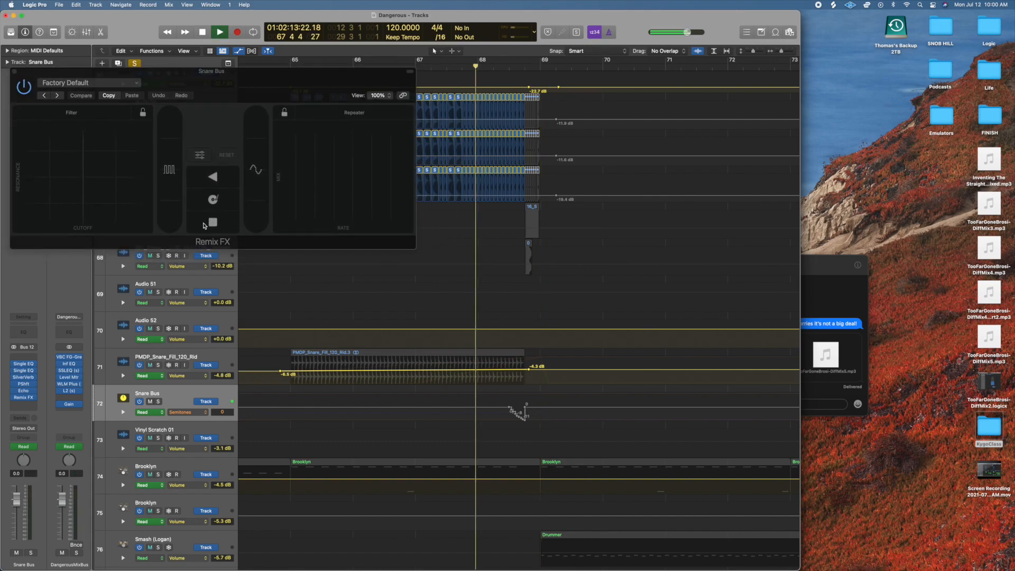
{"action": "left_click_drag", "start_coordinate": [204, 224], "coordinate": [210, 223]}
{"action": "key", "text": "space"}
{"action": "left_click", "coordinate": [469, 67]}
{"action": "key", "text": "space"}
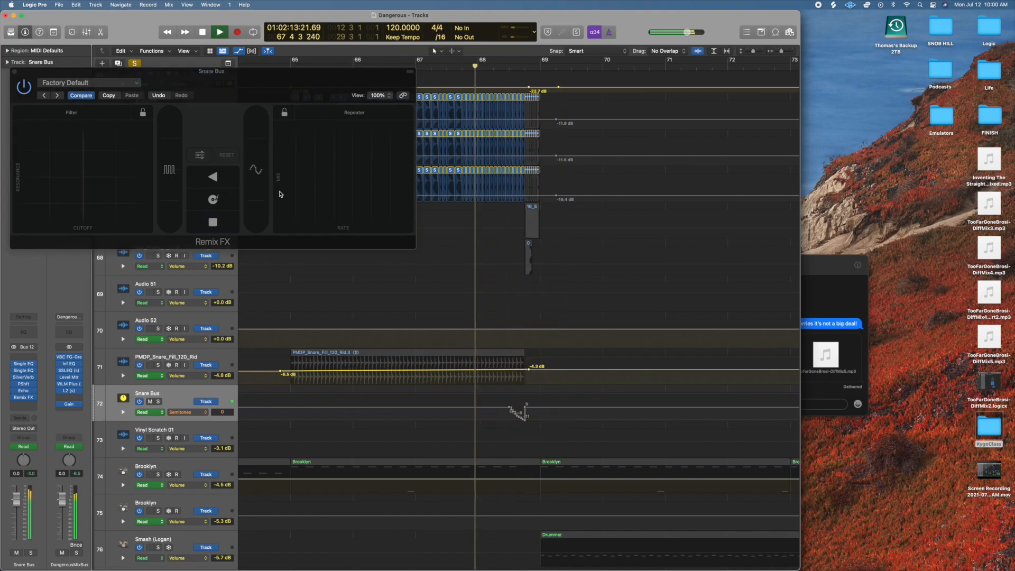
{"action": "left_click_drag", "start_coordinate": [231, 223], "coordinate": [233, 225]}
{"action": "key", "text": "space"}
{"action": "left_click", "coordinate": [485, 71]}
{"action": "key", "text": "space"}
{"action": "key", "text": "space"}
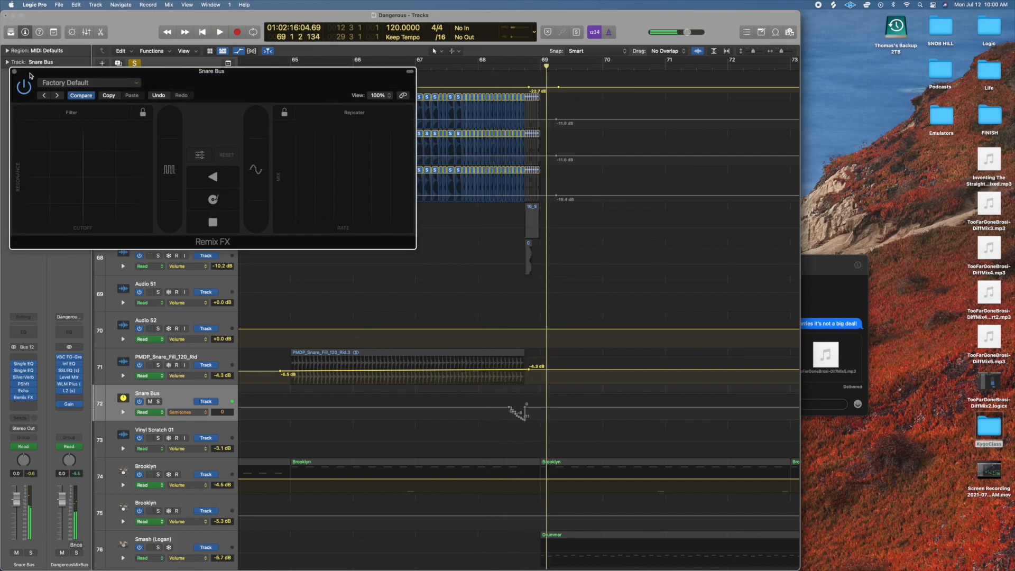
Close and bypass Remix FX on the Snare Bus, and briefly open its PShft plug-in.
{"action": "left_click", "coordinate": [14, 72]}
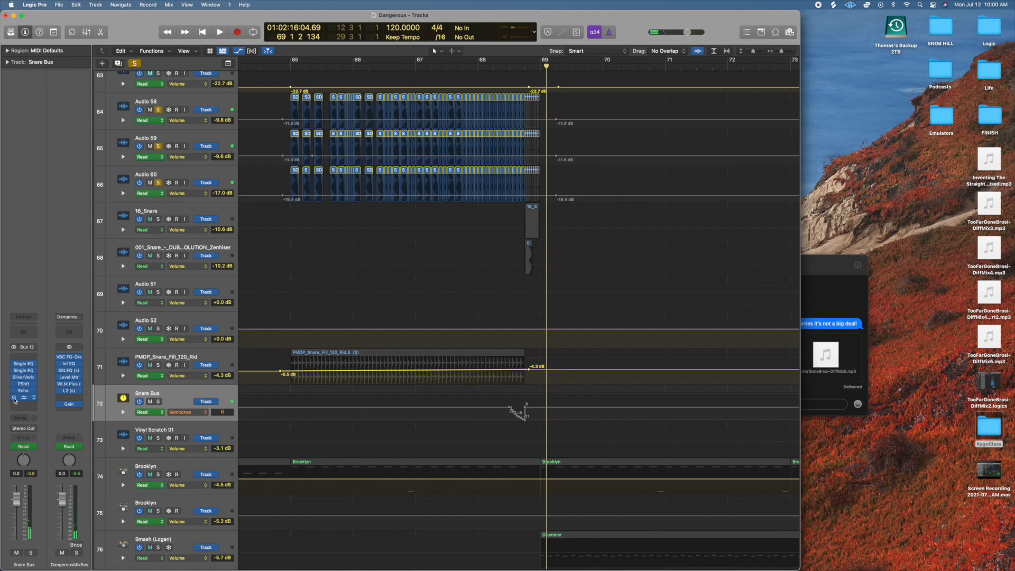
{"action": "left_click", "coordinate": [517, 411]}
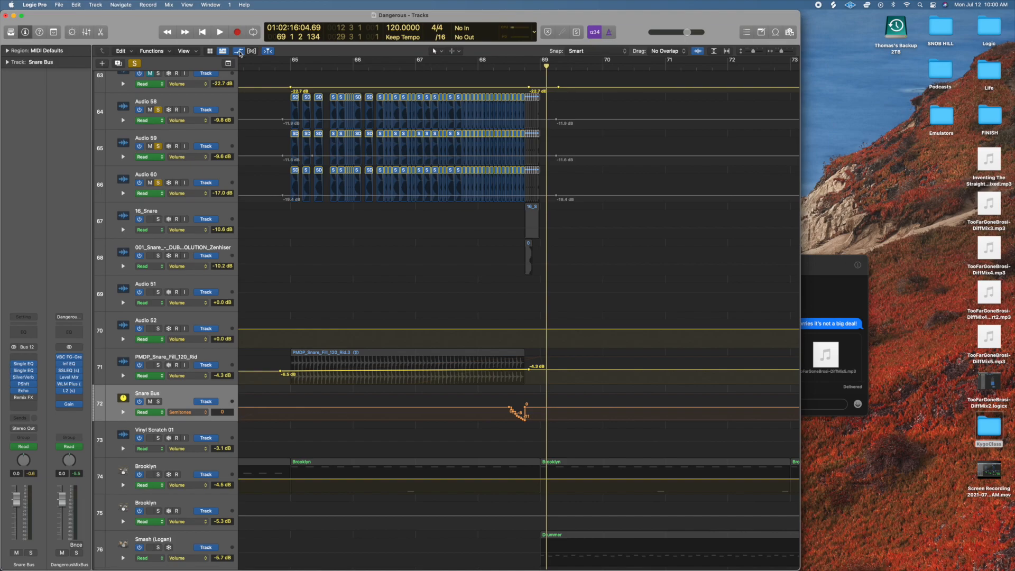
{"action": "scroll", "coordinate": [476, 339], "scroll_direction": "down", "scroll_amount": 2}
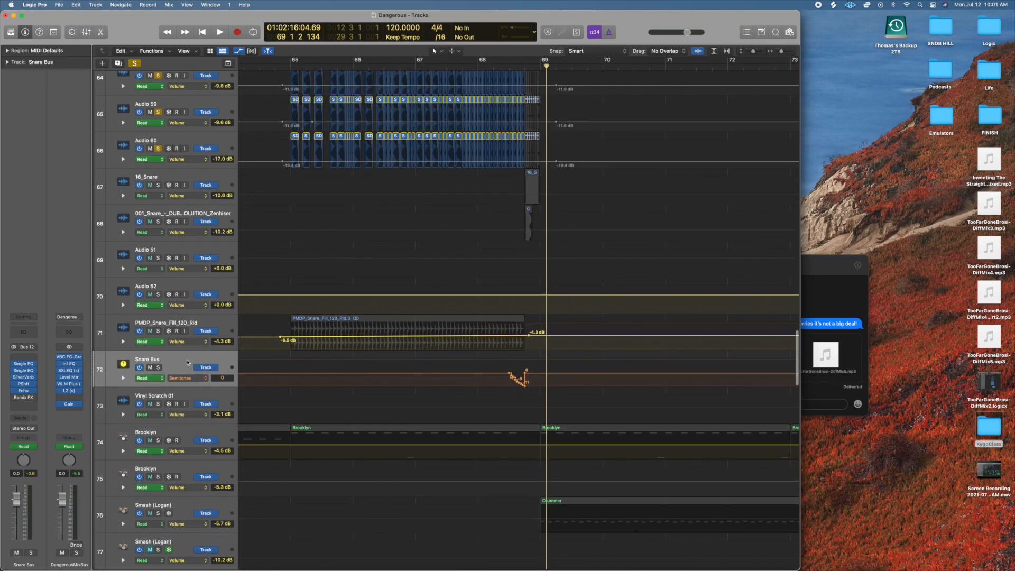
{"action": "left_click", "coordinate": [23, 384]}
{"action": "left_click", "coordinate": [318, 111]}
Clear the solo, place the playhead at bar 65 and show the first Single EQ's Frequency automation on the PMDP_Snare_Fill_120_Rid track.
{"action": "left_click", "coordinate": [136, 63]}
{"action": "left_click", "coordinate": [166, 325]}
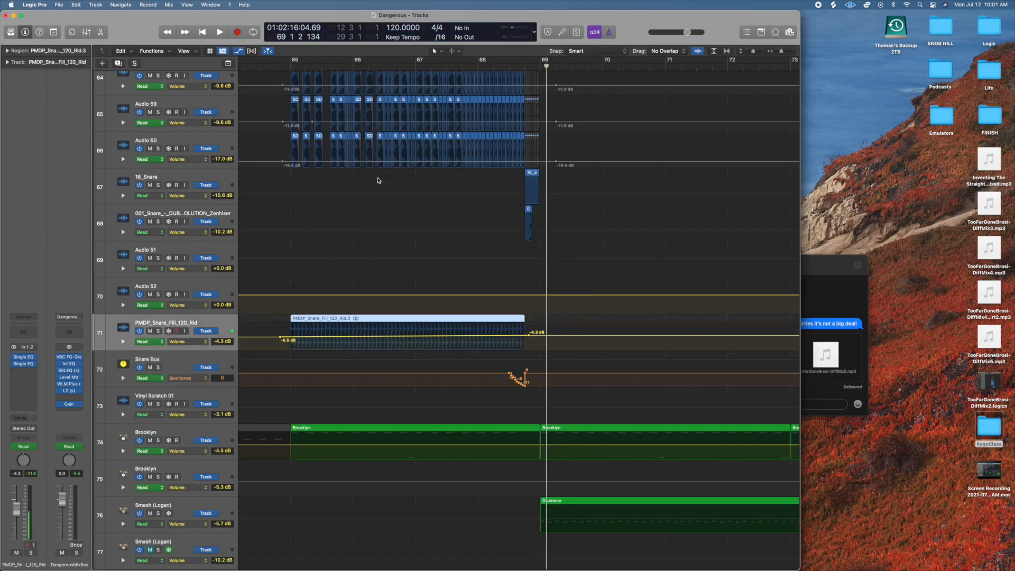
{"action": "left_click", "coordinate": [289, 67]}
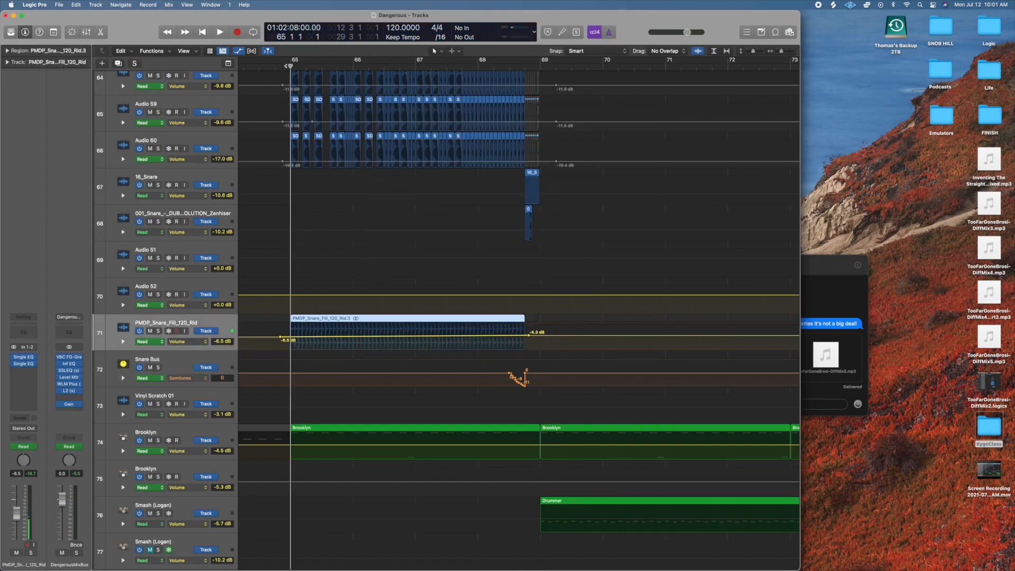
{"action": "scroll", "coordinate": [298, 167], "scroll_direction": "up", "scroll_amount": 3}
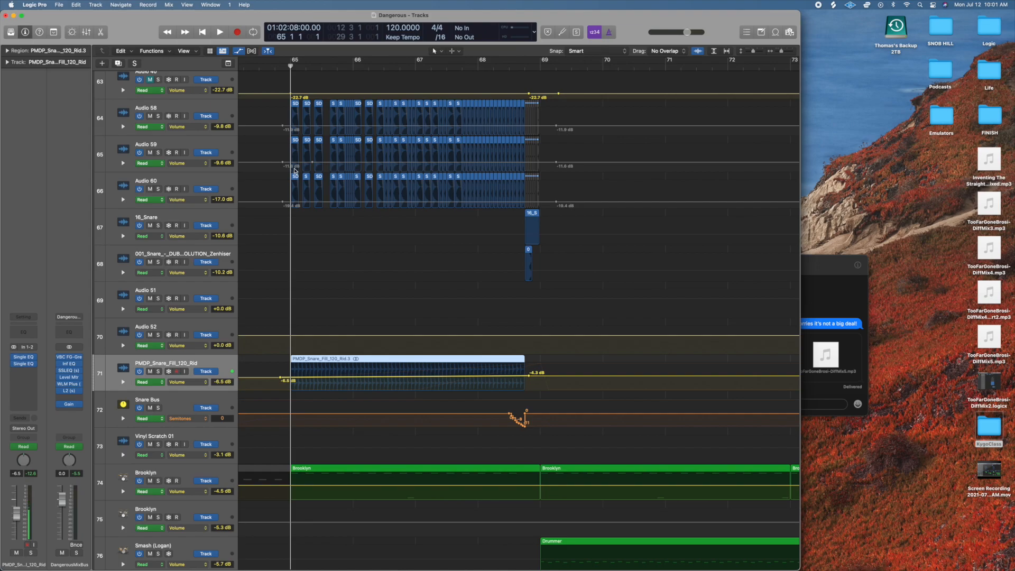
{"action": "left_click", "coordinate": [196, 382]}
{"action": "left_click", "coordinate": [213, 390]}
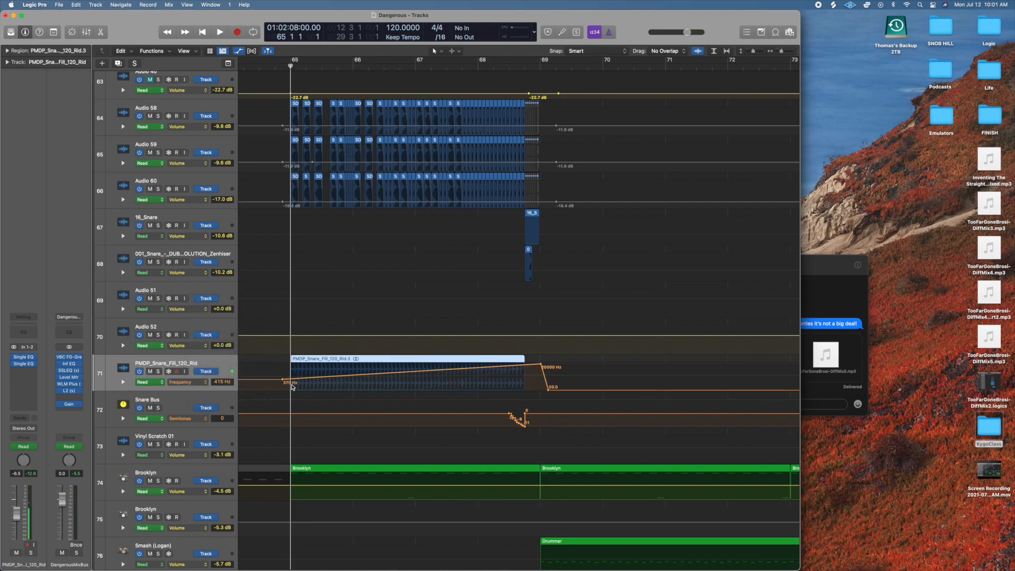
Solo the PMDP_Snare_Fill_120_Rid track and play it from bar 65 into bar 66.
{"action": "left_click", "coordinate": [158, 372]}
{"action": "key", "text": "space"}
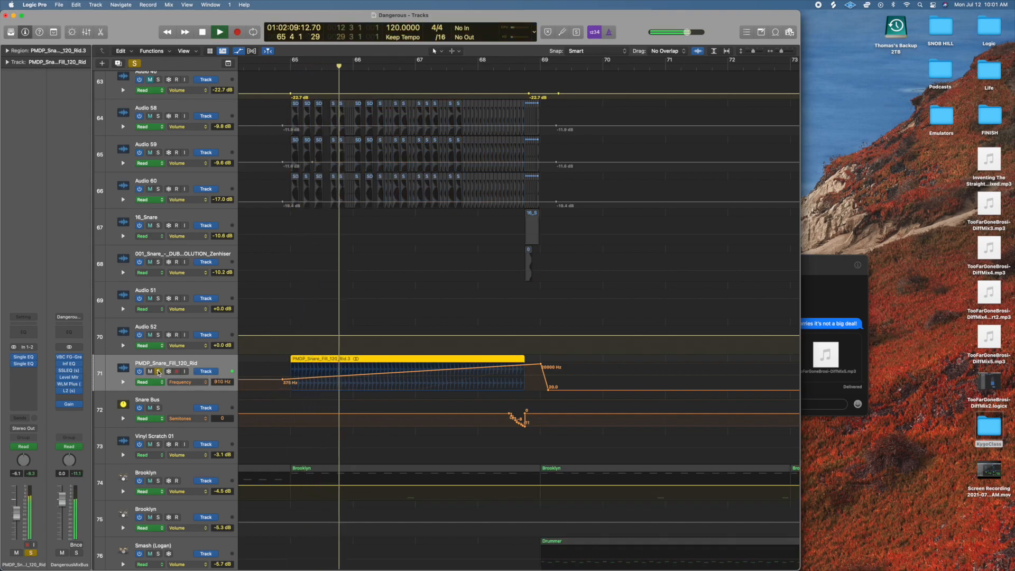
{"action": "key", "text": "space"}
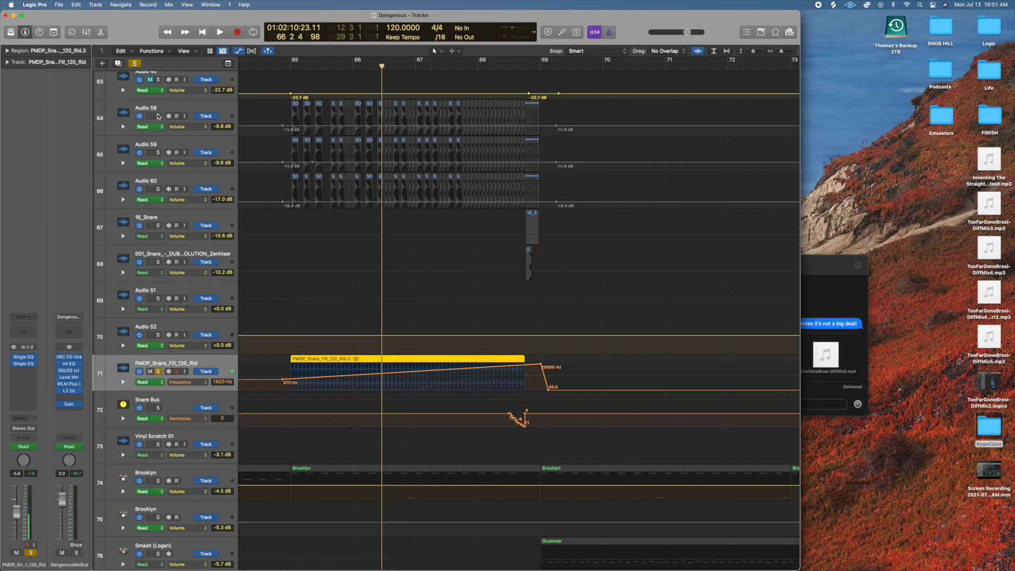
Add Audio 58, Audio 59 and Audio 60 to the solo and play the combined snare build-up from bar 65 through bar 68.
{"action": "left_click", "coordinate": [158, 116]}
{"action": "left_click", "coordinate": [158, 153]}
{"action": "left_click", "coordinate": [158, 189]}
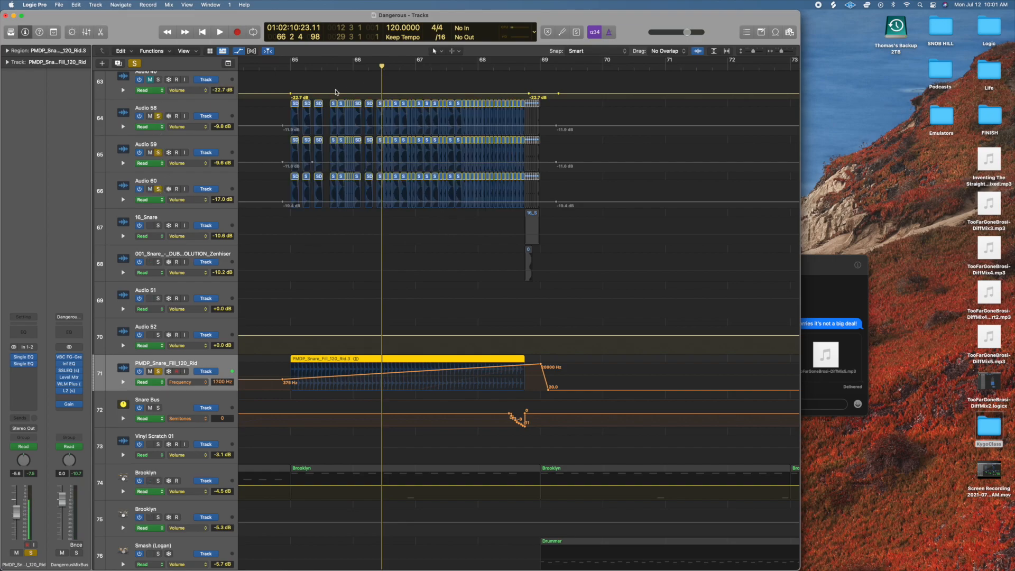
{"action": "scroll", "coordinate": [289, 68], "scroll_direction": "right", "scroll_amount": 1}
{"action": "left_click", "coordinate": [277, 68]}
{"action": "key", "text": "space"}
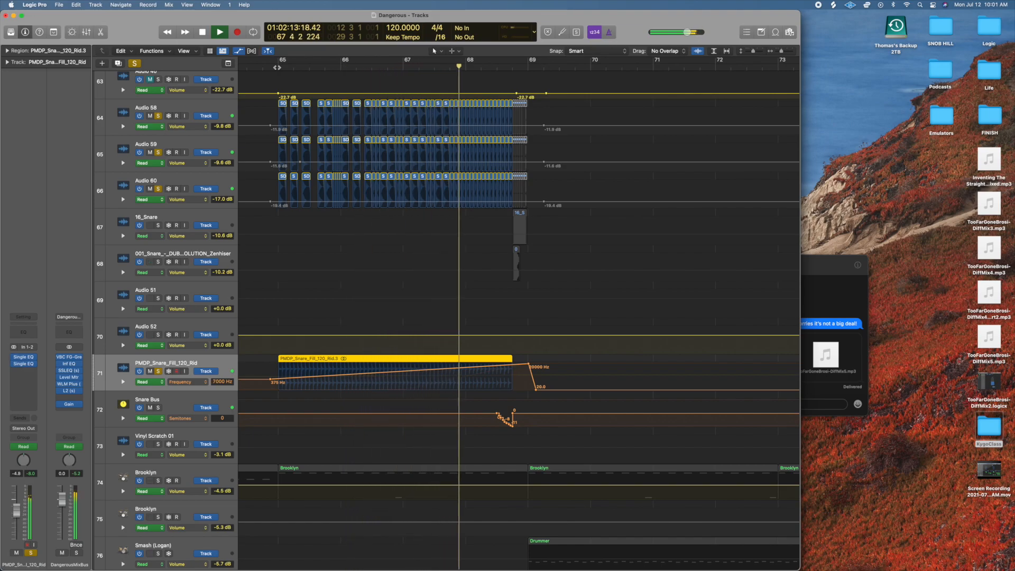
{"action": "key", "text": "space"}
Show the second Single EQ's Frequency automation on track 71 and play from bar 67, unsoloing Audio 58, 59 and 60 during playback.
{"action": "left_click", "coordinate": [184, 384]}
{"action": "left_click", "coordinate": [201, 387]}
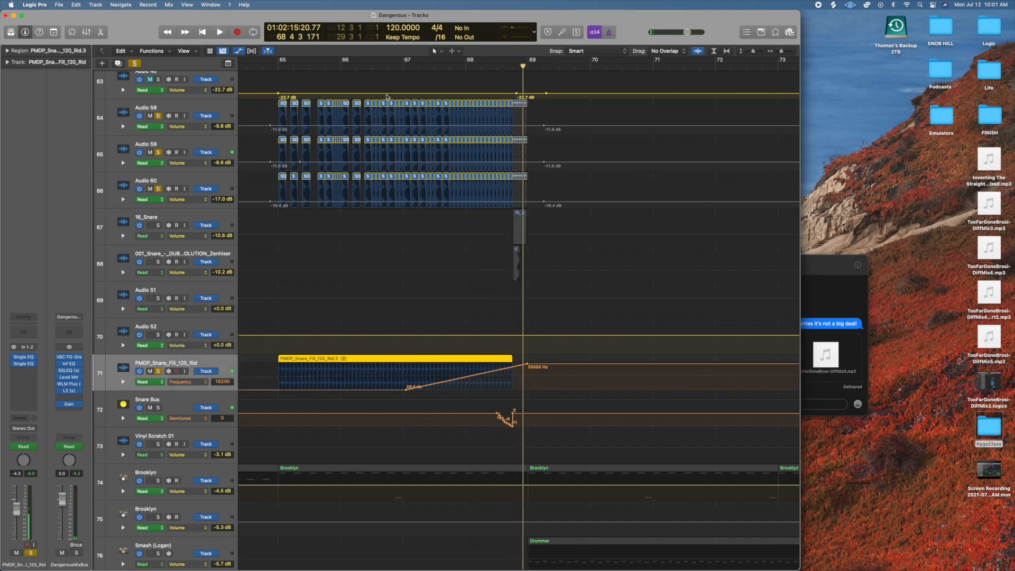
{"action": "left_click", "coordinate": [405, 67]}
{"action": "key", "text": "space"}
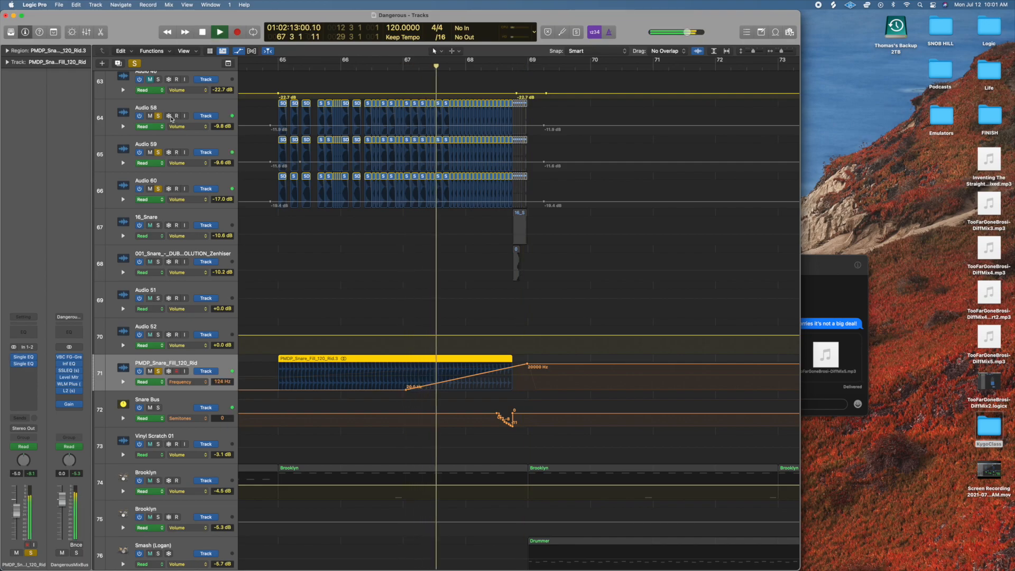
{"action": "left_click", "coordinate": [158, 116]}
{"action": "left_click", "coordinate": [158, 152]}
{"action": "left_click", "coordinate": [159, 189]}
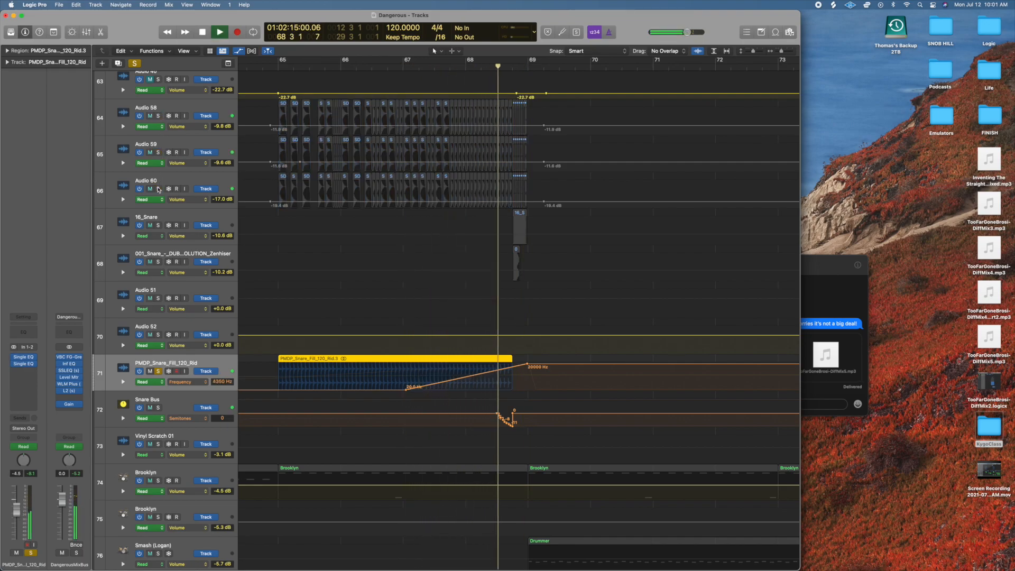
{"action": "key", "text": "space"}
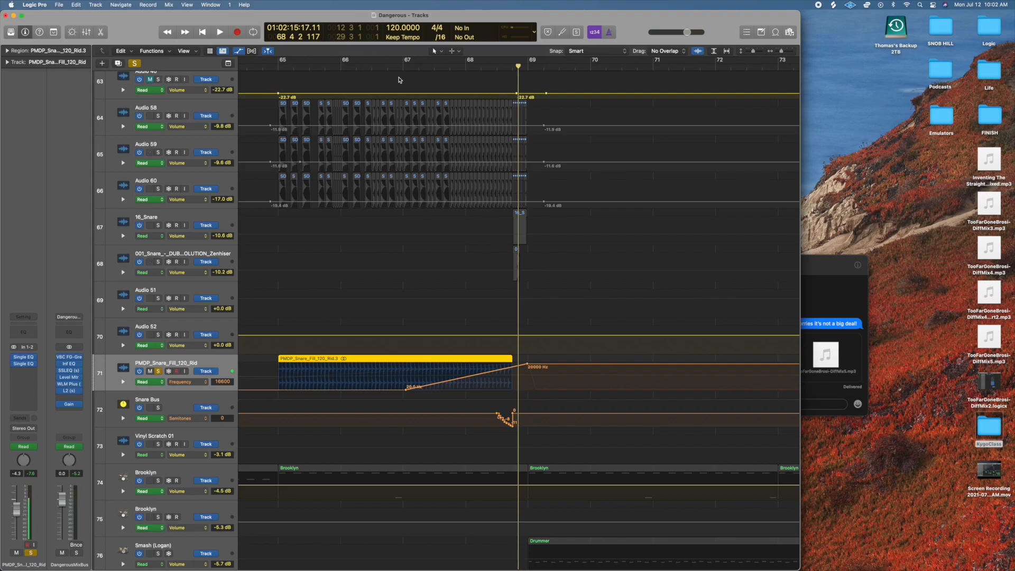
Clear the solo and open the second Single EQ on the PMDP_Snare_Fill_120_Rid track.
{"action": "left_click", "coordinate": [134, 64]}
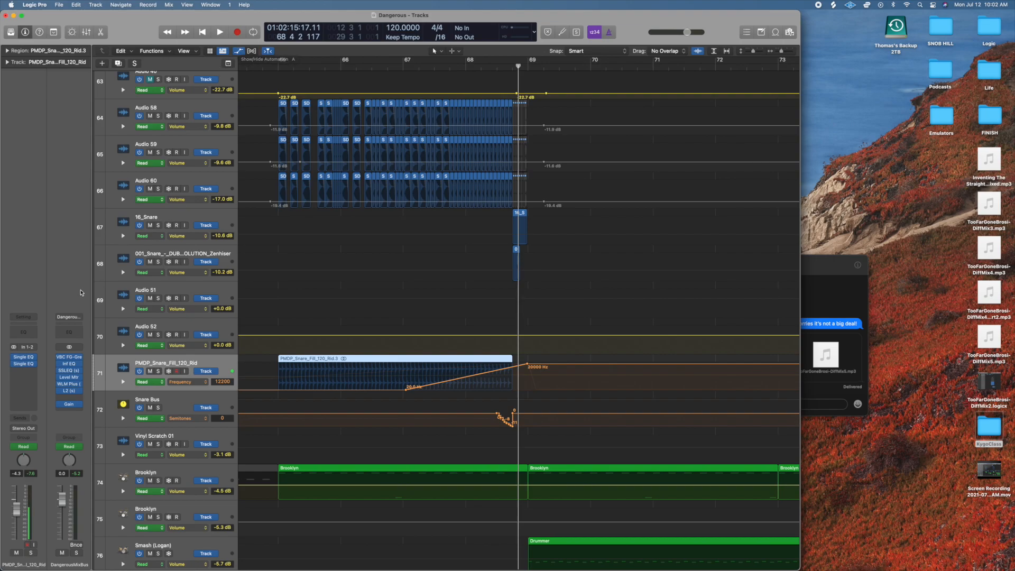
{"action": "left_click", "coordinate": [25, 364]}
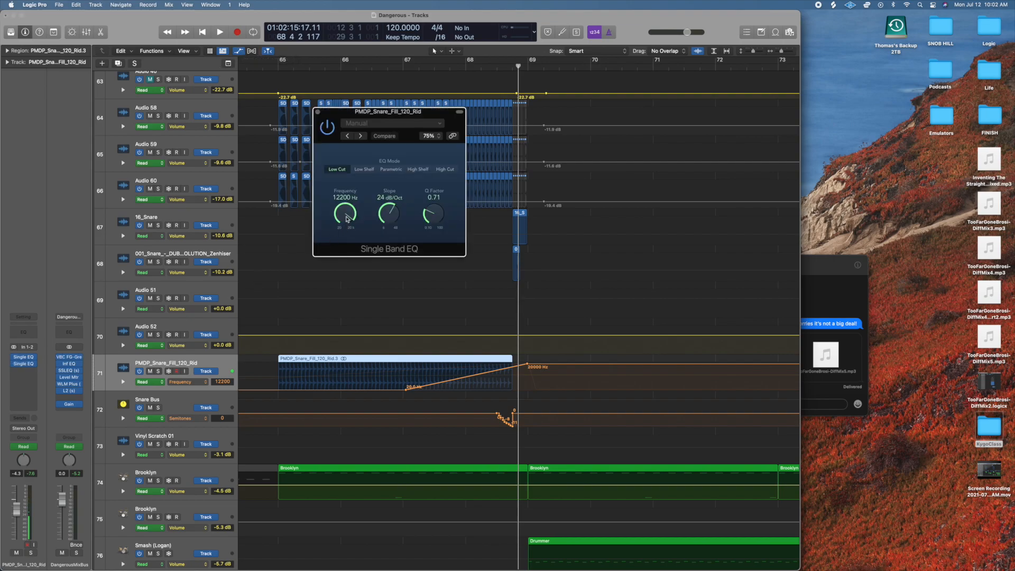
Close the Single EQ window and hide the track automation lanes.
{"action": "left_click", "coordinate": [317, 112]}
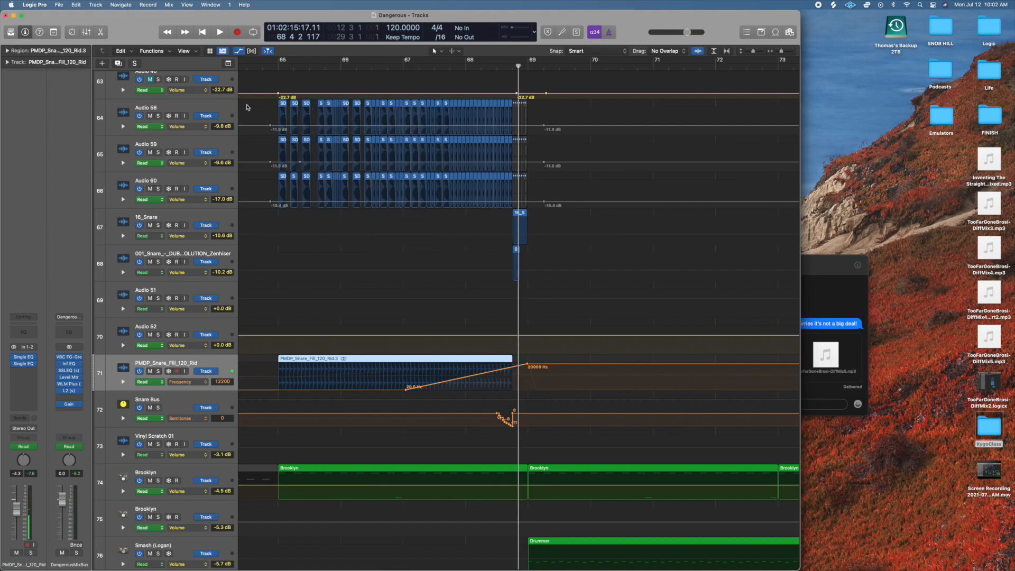
{"action": "left_click", "coordinate": [238, 52]}
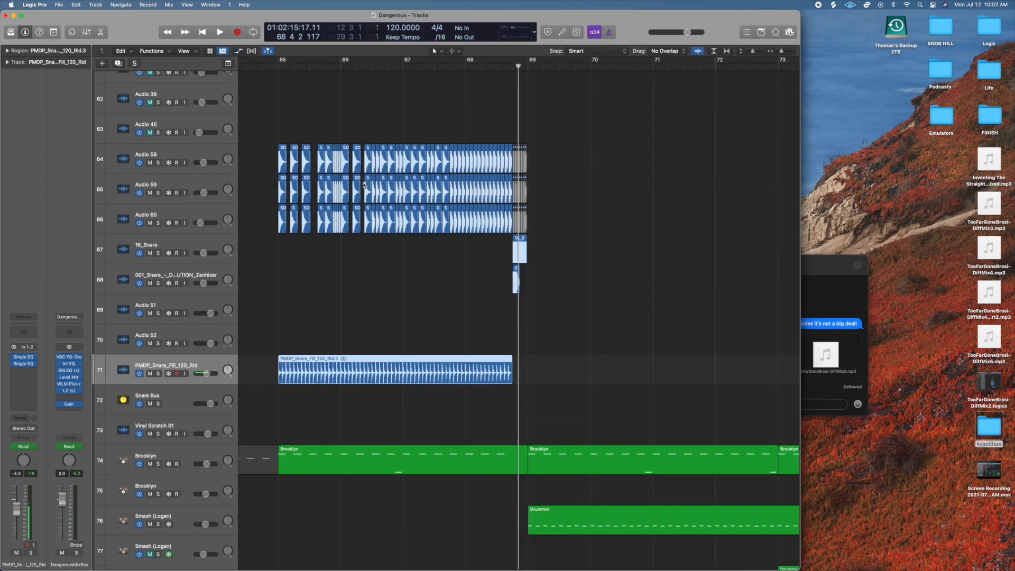
{"action": "scroll", "coordinate": [499, 306], "scroll_direction": "down", "scroll_amount": 12}
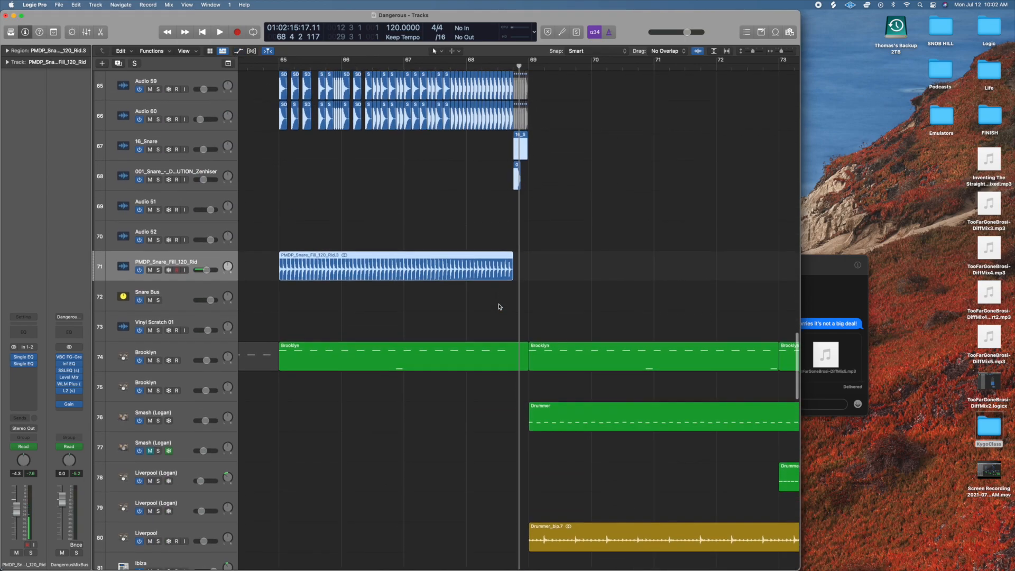
Show a wider span of the arrangement and play the full mix from bar 68 into bar 71.
{"action": "scroll", "coordinate": [500, 307], "scroll_direction": "right", "scroll_amount": 4}
{"action": "key", "text": "super+Left"}
{"action": "key", "text": "super+Left"}
{"action": "key", "text": "super+Left"}
{"action": "key", "text": "super+Left"}
{"action": "key", "text": "super+Left"}
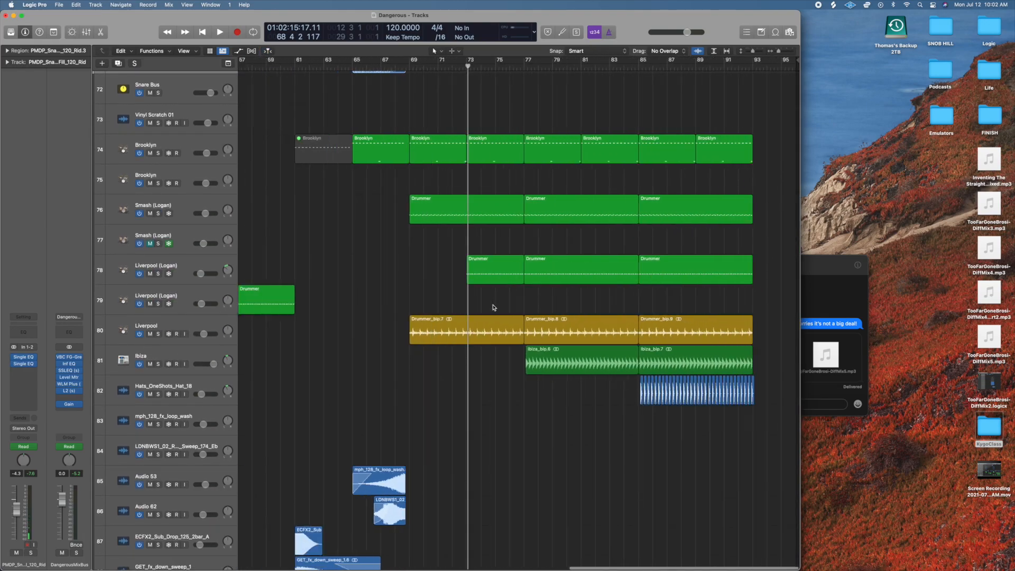
{"action": "scroll", "coordinate": [493, 308], "scroll_direction": "up", "scroll_amount": 10}
{"action": "scroll", "coordinate": [493, 307], "scroll_direction": "up", "scroll_amount": 20}
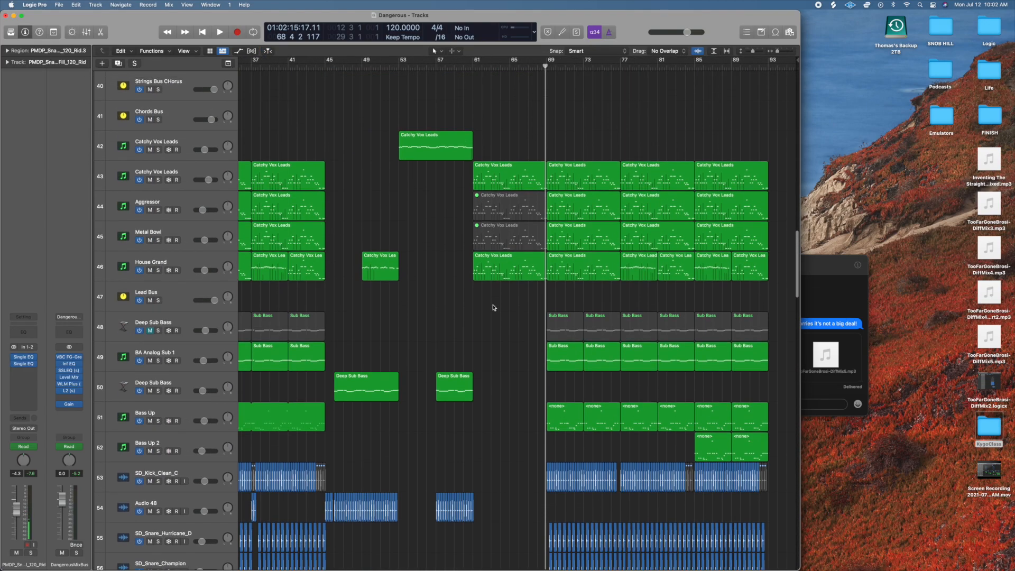
{"action": "key", "text": "space"}
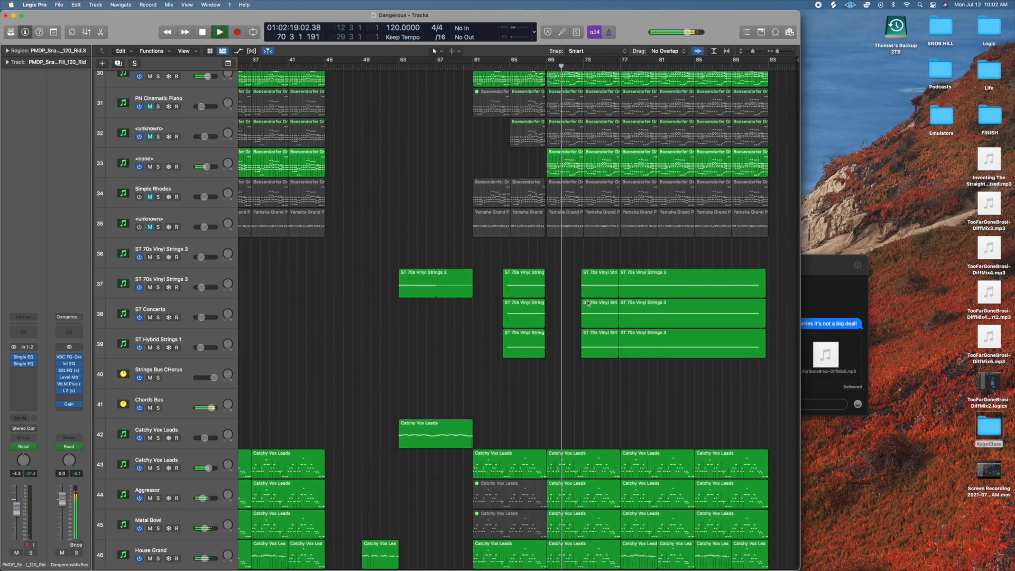
{"action": "scroll", "coordinate": [493, 307], "scroll_direction": "up", "scroll_amount": 20}
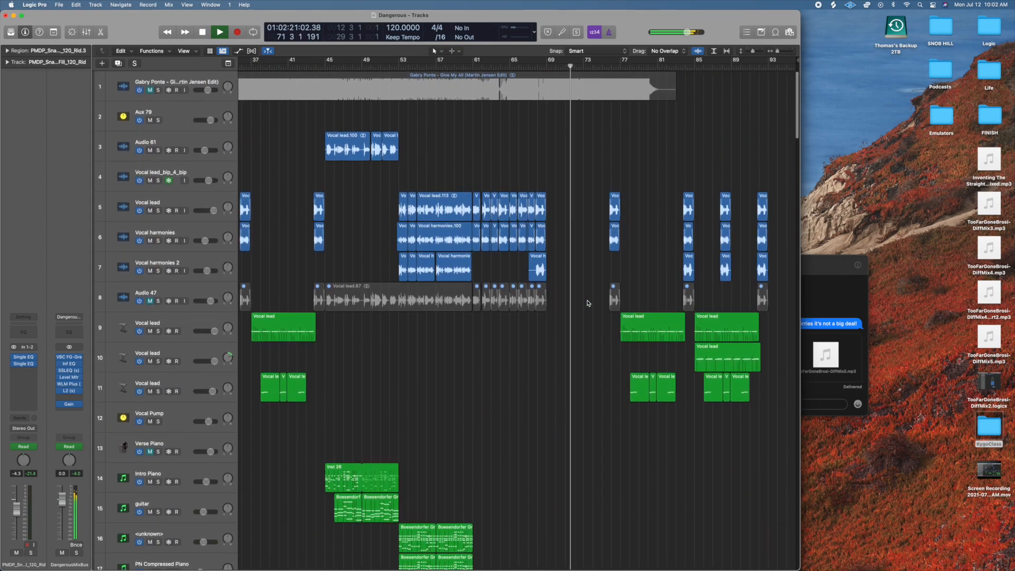
{"action": "key", "text": "space"}
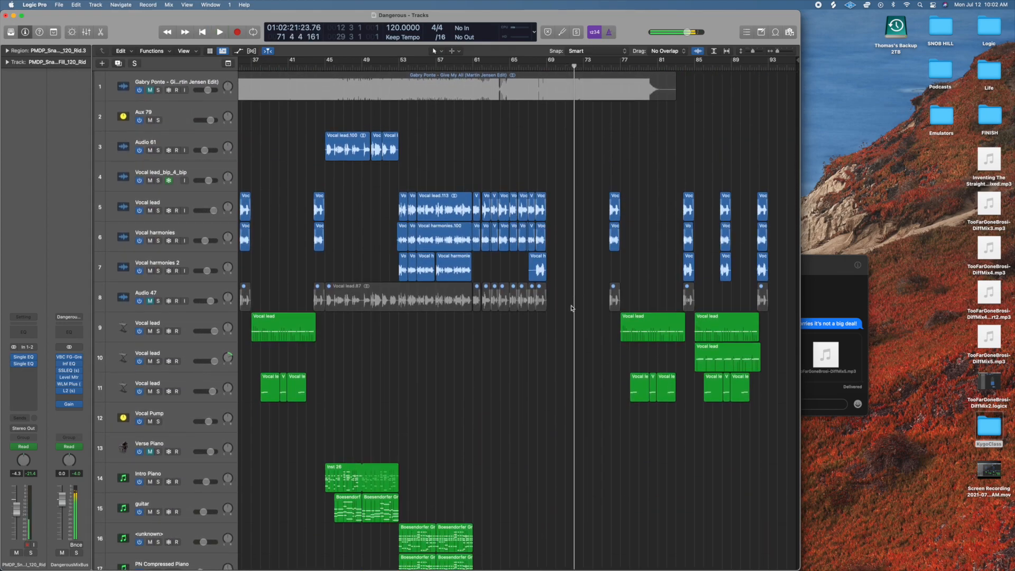
Solo the Vocal lead on track 9 and move the playhead to bar 76.
{"action": "left_click", "coordinate": [158, 332]}
{"action": "left_click", "coordinate": [612, 66]}
{"action": "scroll", "coordinate": [615, 67], "scroll_direction": "up", "scroll_amount": 5}
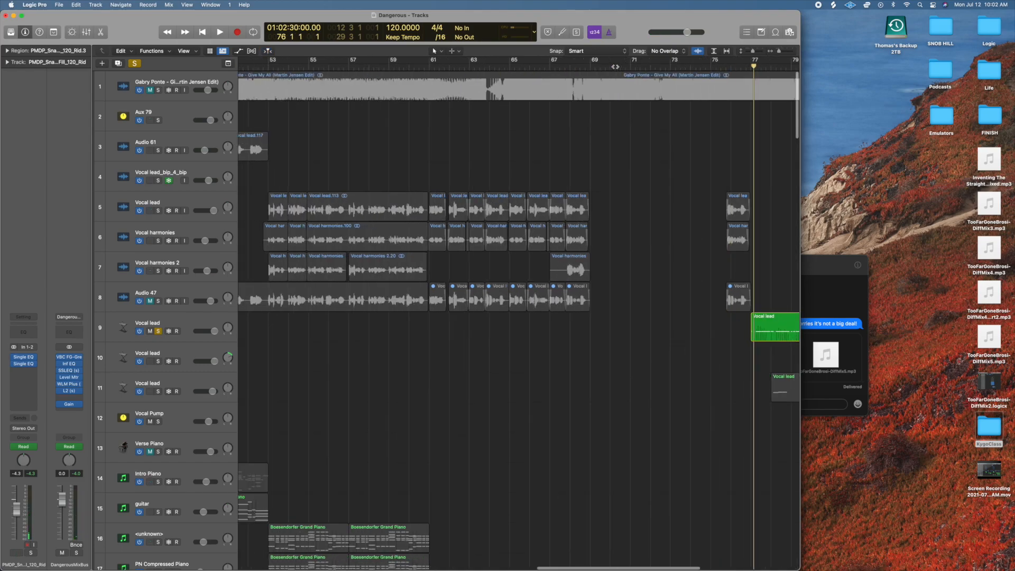
{"action": "scroll", "coordinate": [616, 67], "scroll_direction": "right", "scroll_amount": 8}
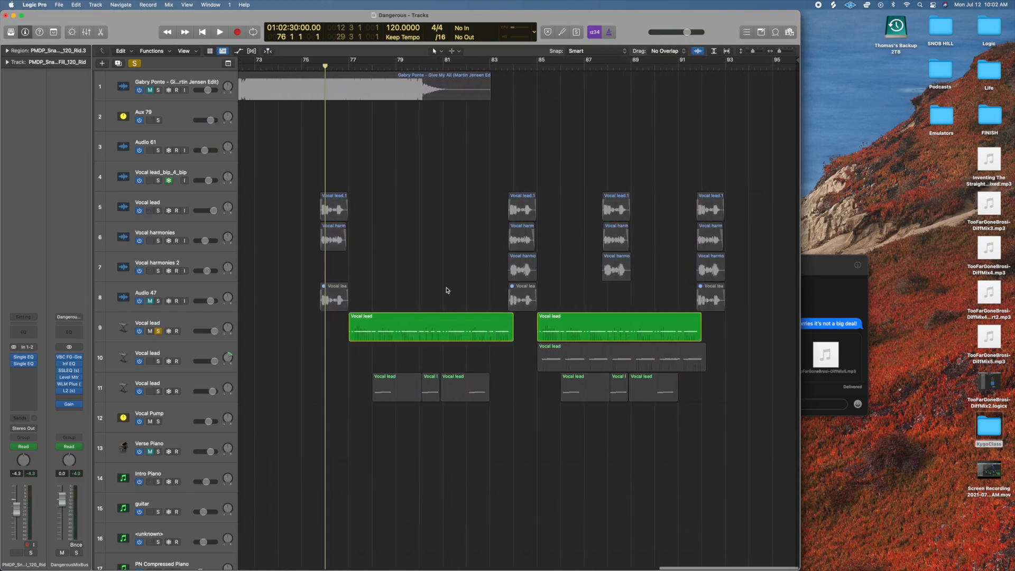
{"action": "scroll", "coordinate": [390, 304], "scroll_direction": "left", "scroll_amount": 1}
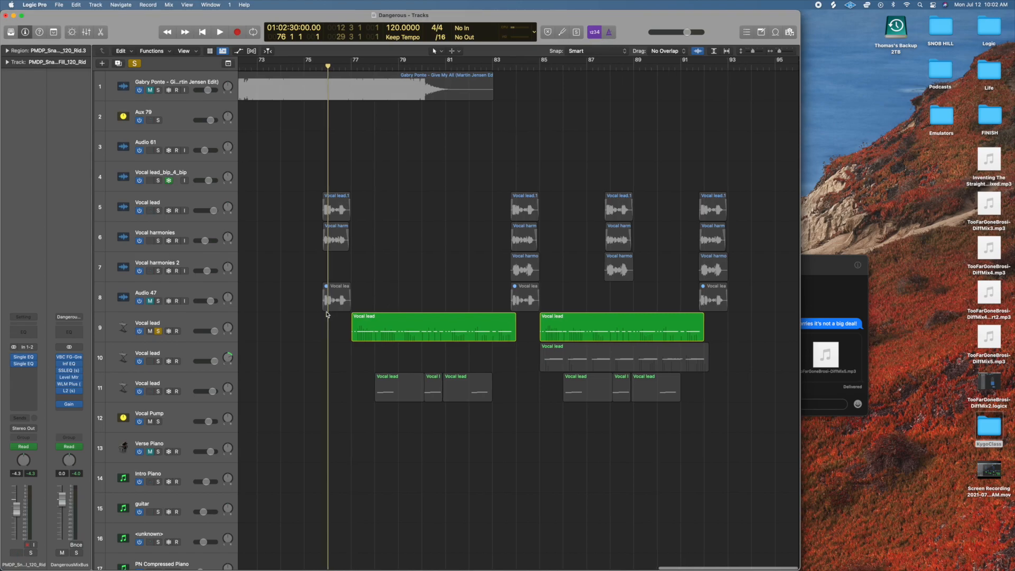
Inspect the Sampler on track 9, then play from bar 76 into bar 79, clear the solo during playback and replay from bar 76.
{"action": "left_click", "coordinate": [157, 324]}
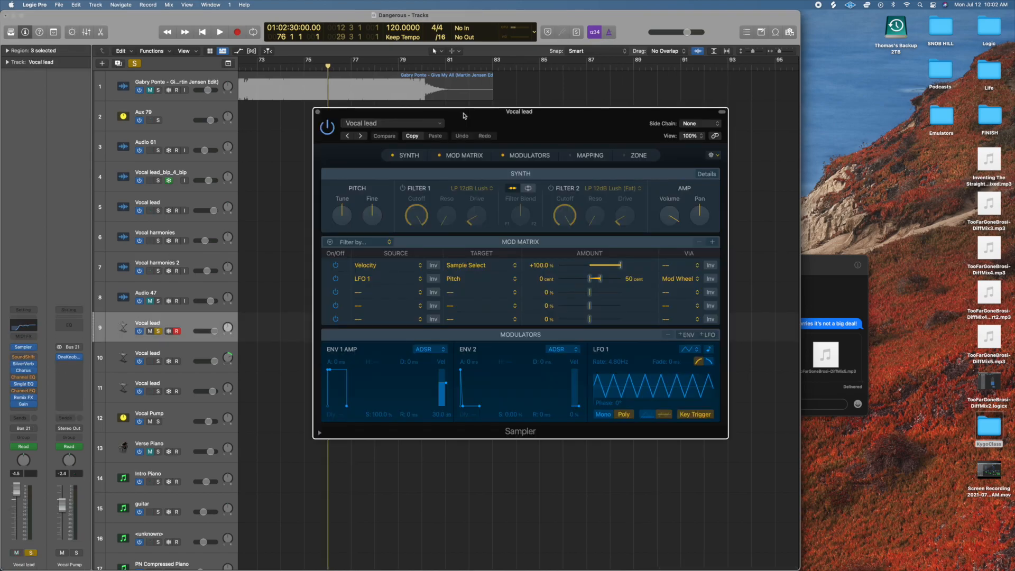
{"action": "left_click", "coordinate": [318, 113]}
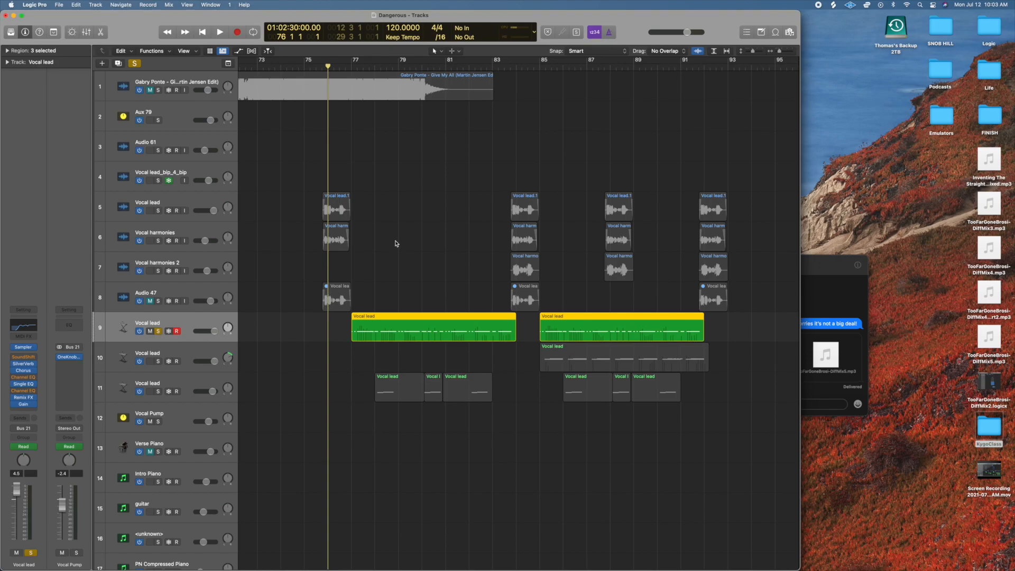
{"action": "key", "text": "space"}
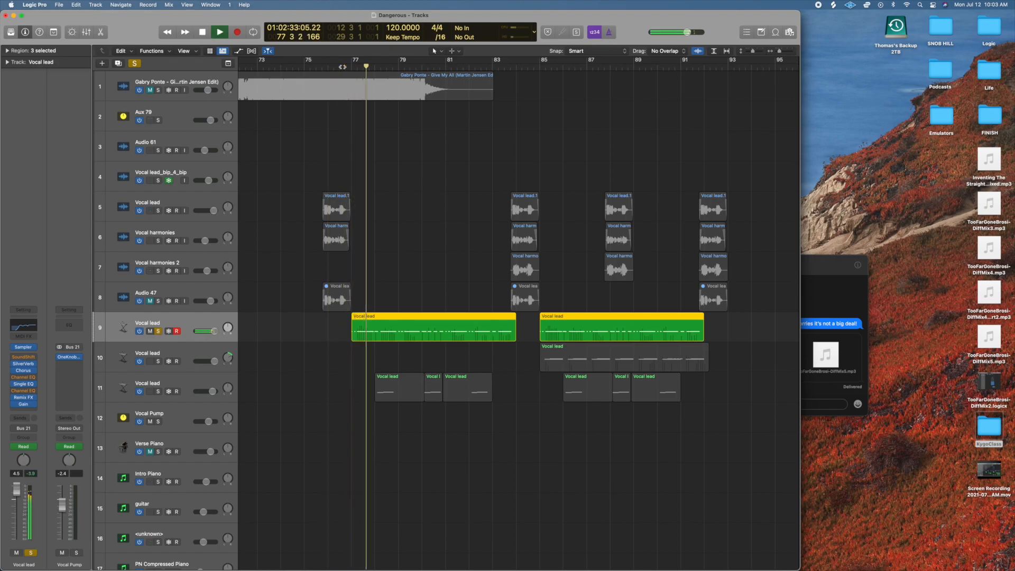
{"action": "left_click", "coordinate": [135, 63]}
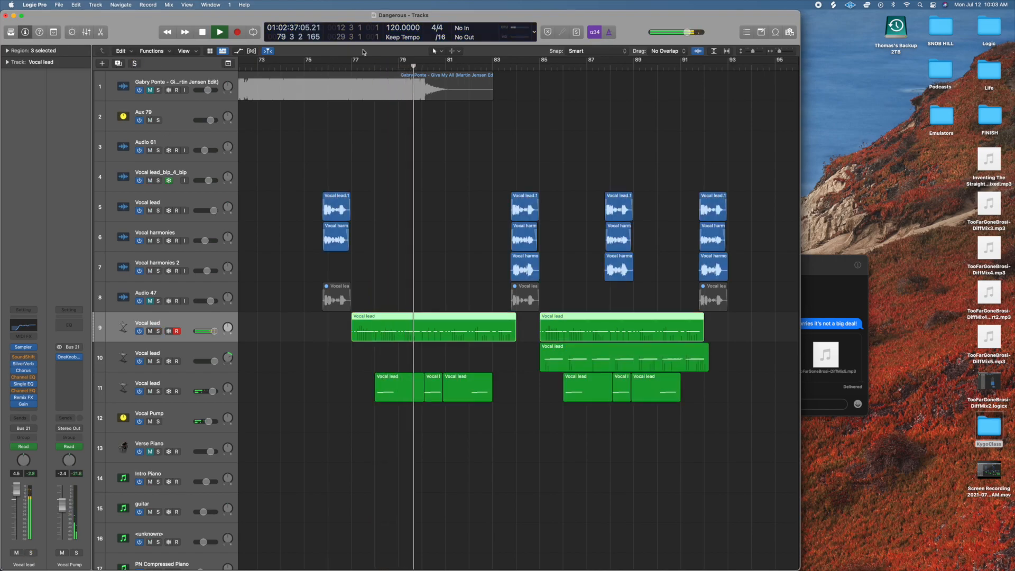
{"action": "left_click", "coordinate": [328, 62]}
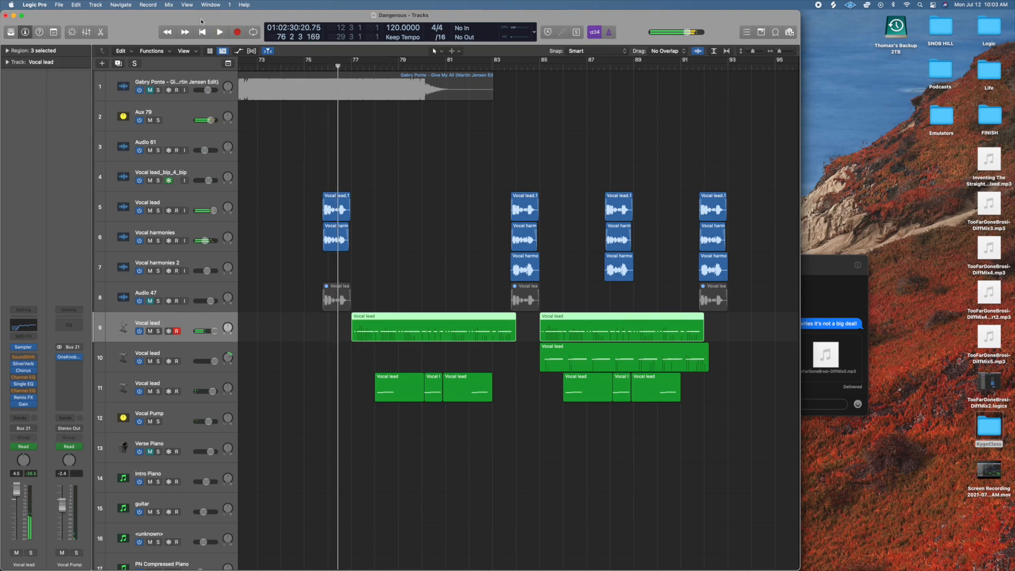
Turn off Low Latency Mode and play from bar 76 into bar 78, briefly soloing the Vocal lead on track 9.
{"action": "left_click", "coordinate": [149, 5]}
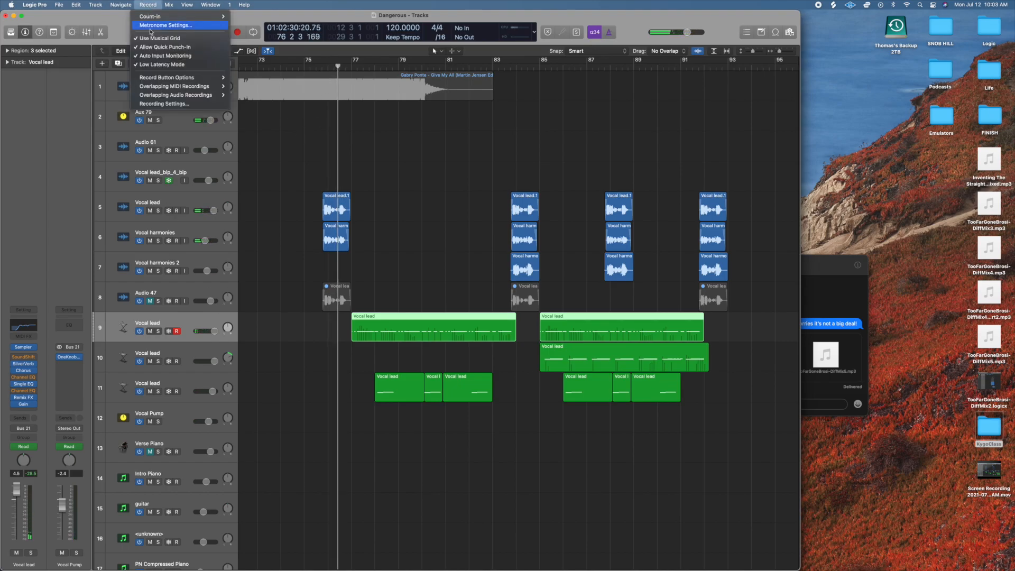
{"action": "left_click", "coordinate": [158, 61]}
{"action": "key", "text": "space"}
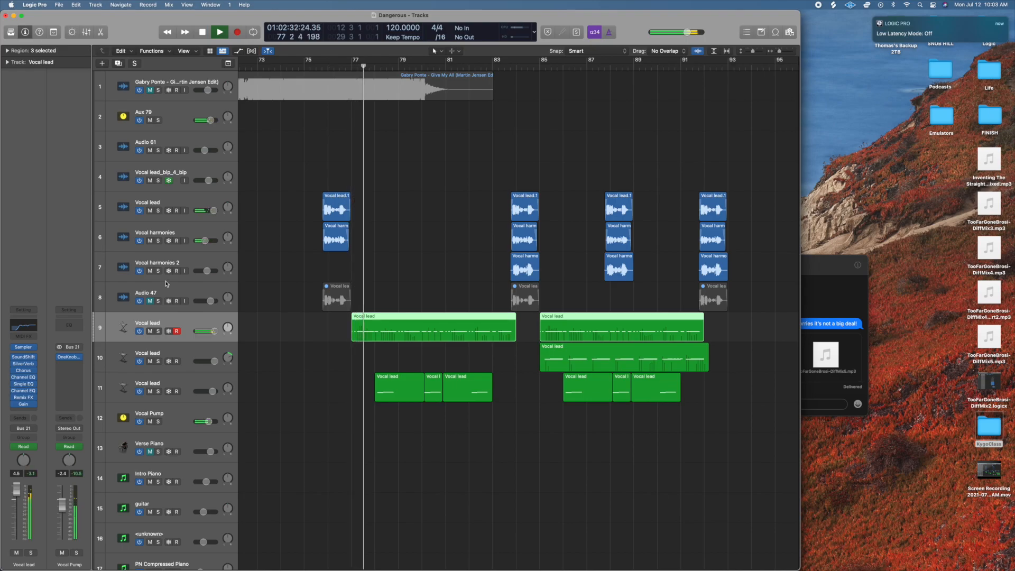
{"action": "key", "text": "s"}
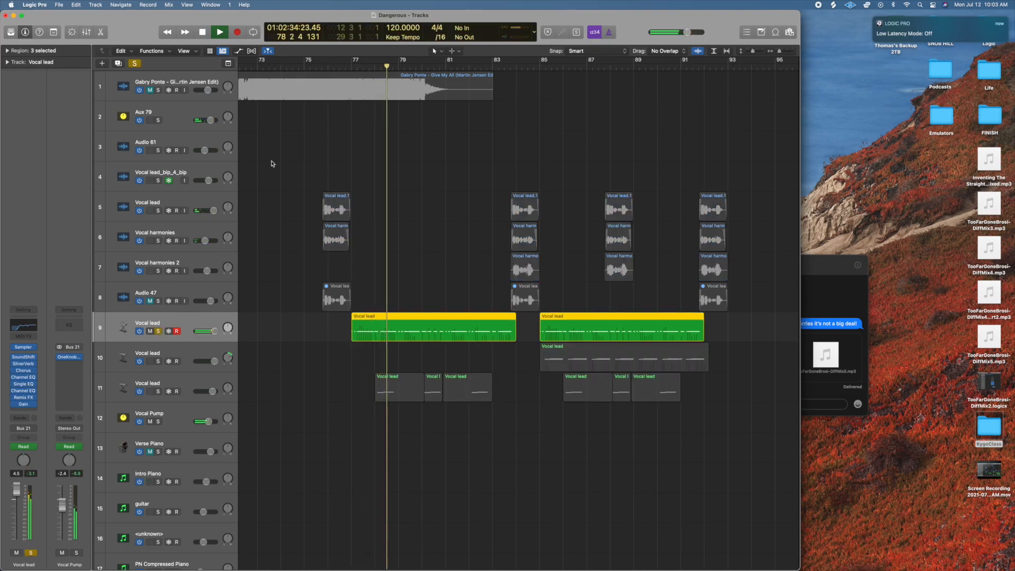
{"action": "scroll", "coordinate": [349, 127], "scroll_direction": "down", "scroll_amount": 1}
{"action": "key", "text": "s"}
Move the playhead back to bar 68 and play the full mix through the drop into bar 78.
{"action": "left_click", "coordinate": [310, 68]}
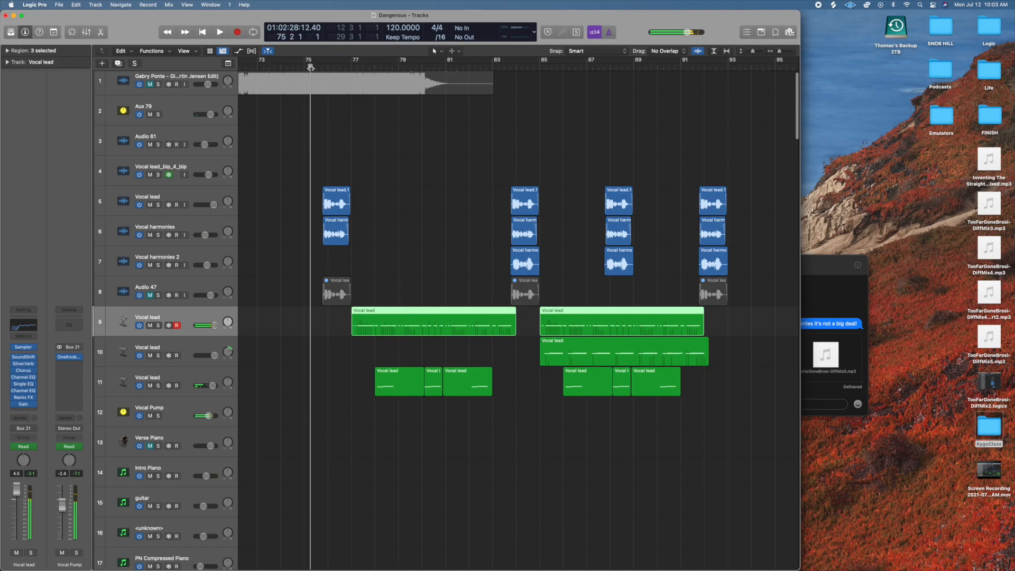
{"action": "scroll", "coordinate": [311, 69], "scroll_direction": "left", "scroll_amount": 4}
{"action": "left_click", "coordinate": [310, 68]}
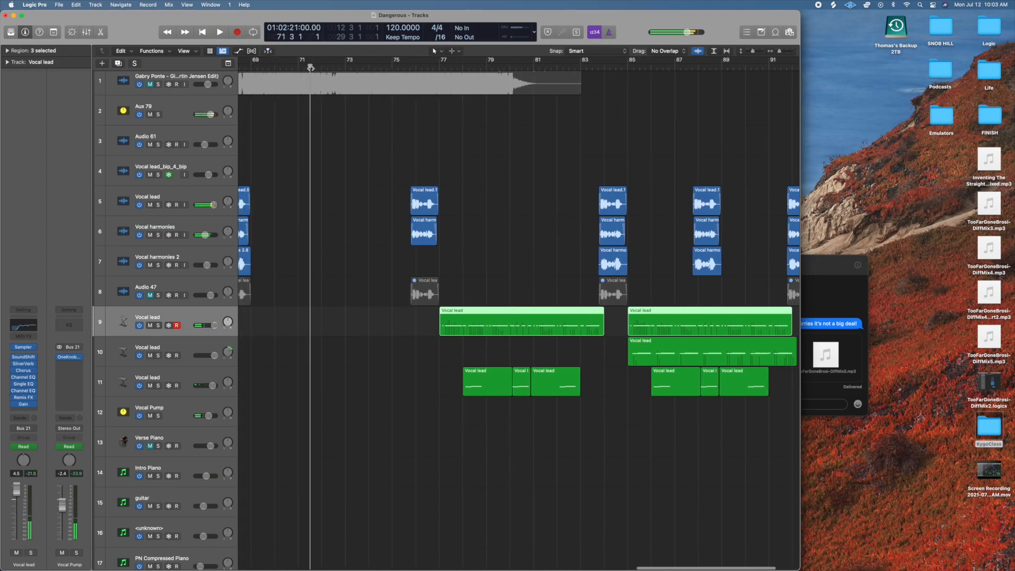
{"action": "scroll", "coordinate": [310, 68], "scroll_direction": "left", "scroll_amount": 1}
{"action": "scroll", "coordinate": [311, 68], "scroll_direction": "left", "scroll_amount": 2}
{"action": "key", "text": "space"}
{"action": "left_click", "coordinate": [308, 67]}
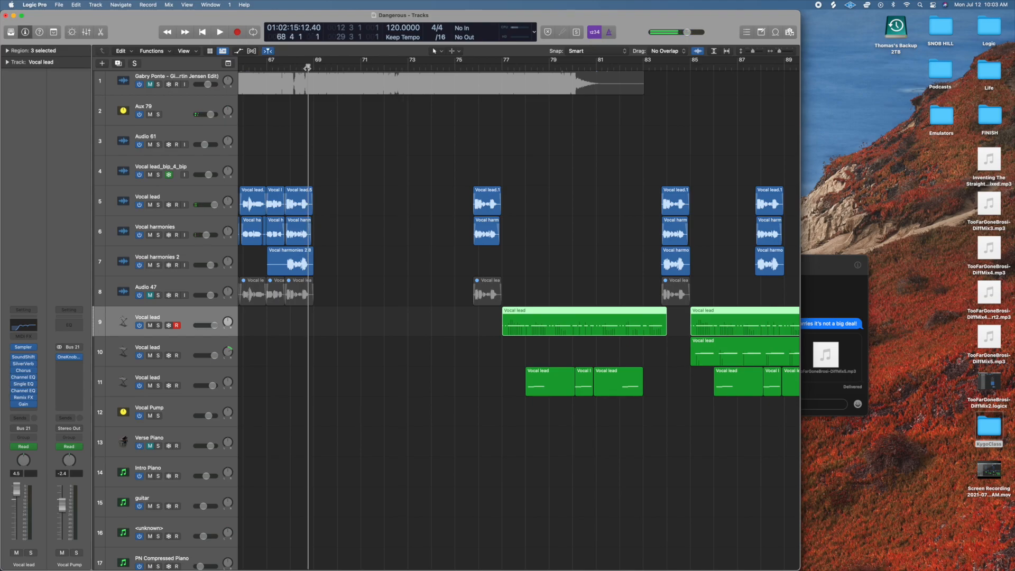
{"action": "key", "text": "space"}
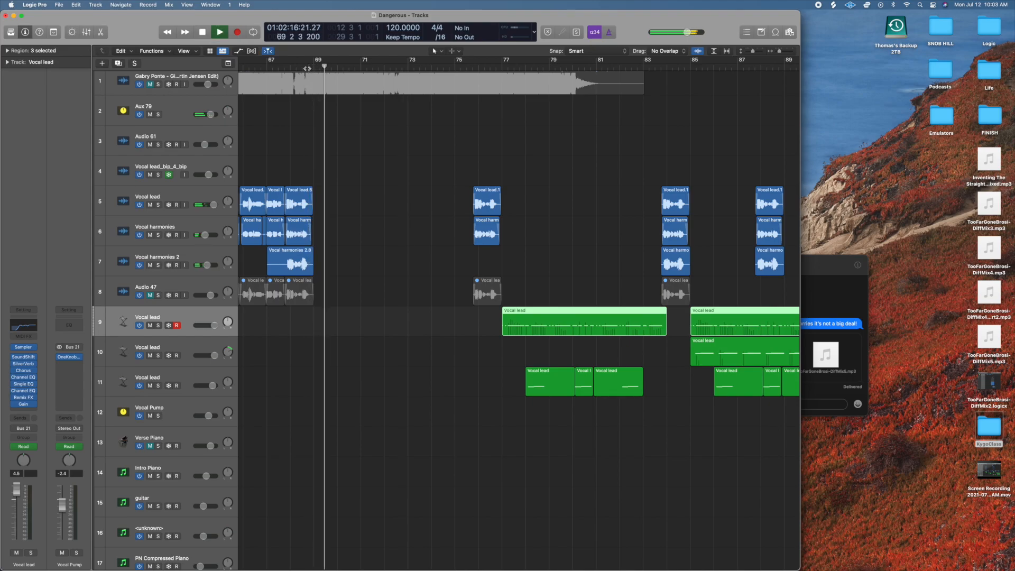
{"action": "left_click", "coordinate": [292, 68]}
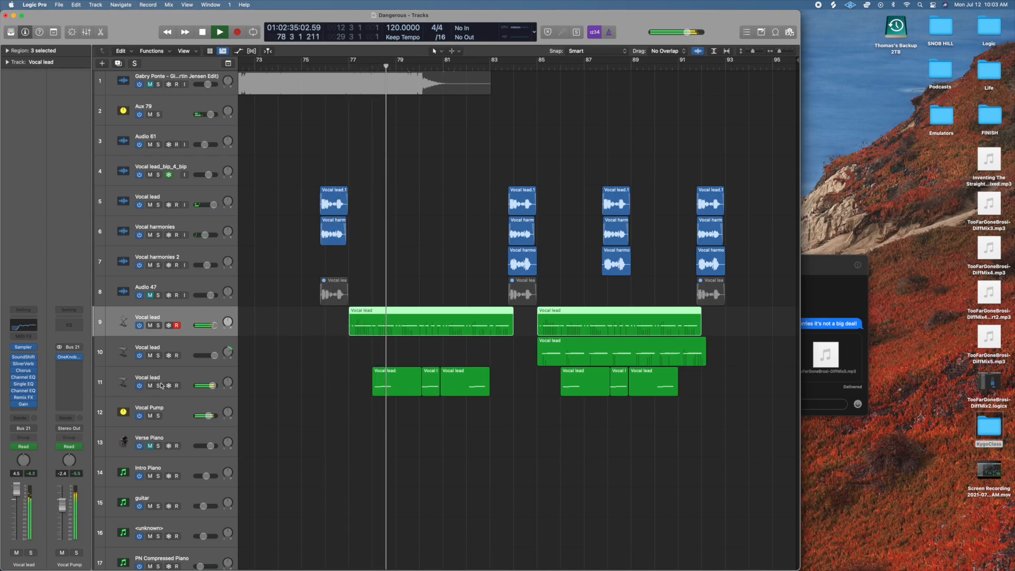
Solo the Vocal lead on track 9, play it from bar 78 into bar 83, and unsolo it.
{"action": "key", "text": "space"}
{"action": "left_click", "coordinate": [158, 326]}
{"action": "key", "text": "space"}
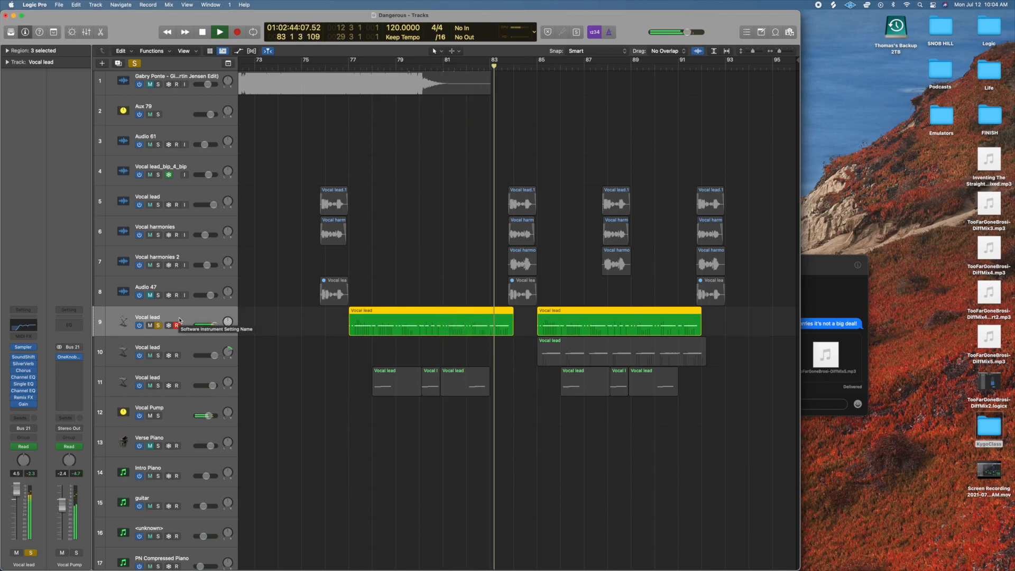
{"action": "left_click", "coordinate": [160, 326]}
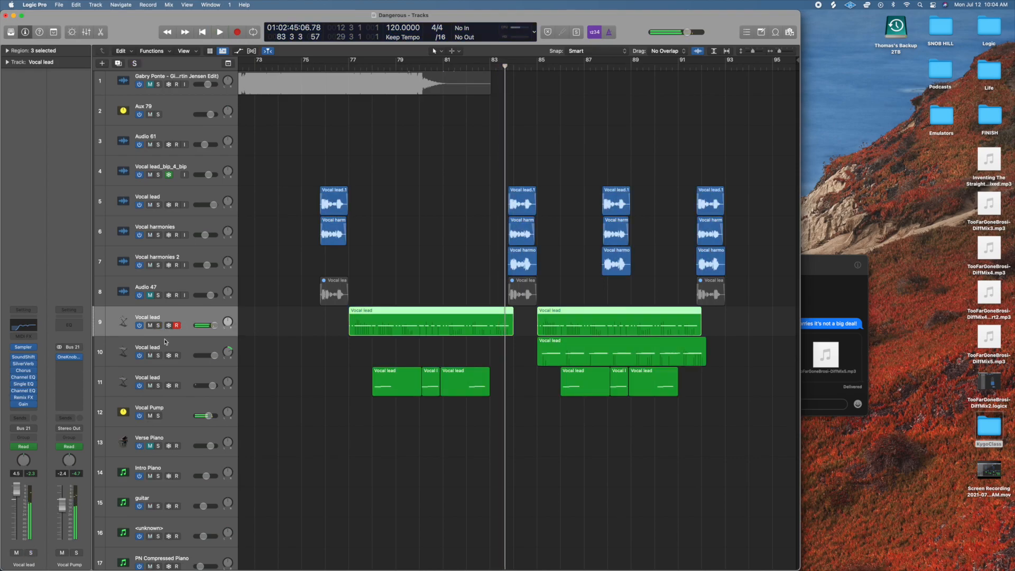
Solo the Vocal lead on track 11, move the playhead to bar 78, and clear the solo.
{"action": "left_click", "coordinate": [159, 386]}
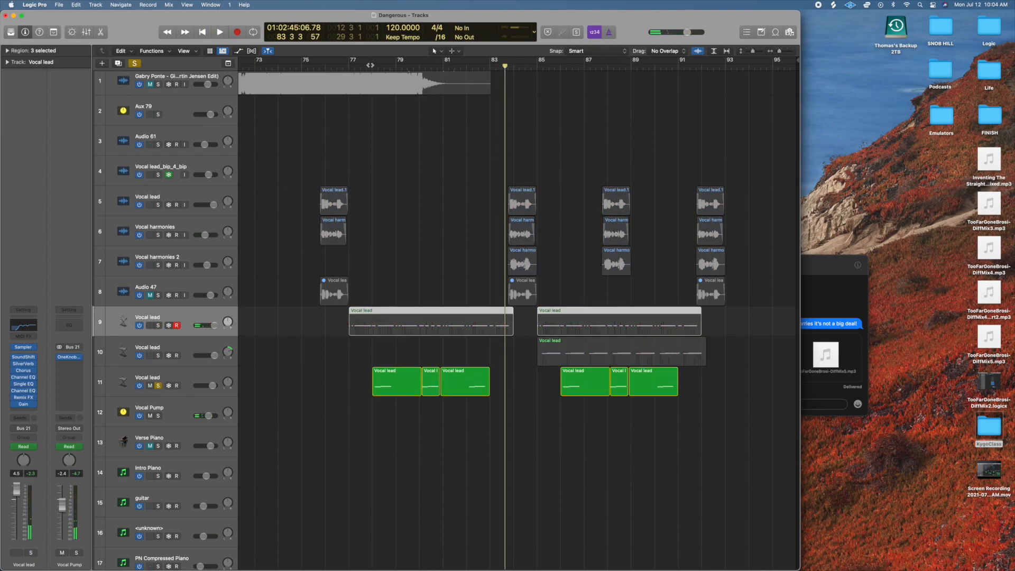
{"action": "left_click", "coordinate": [370, 65]}
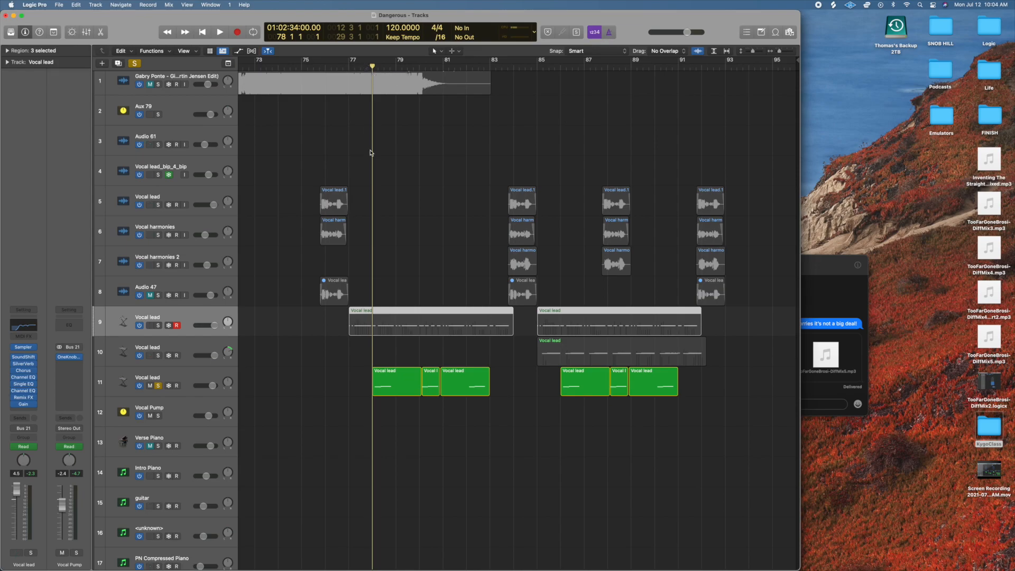
{"action": "left_click", "coordinate": [135, 64]}
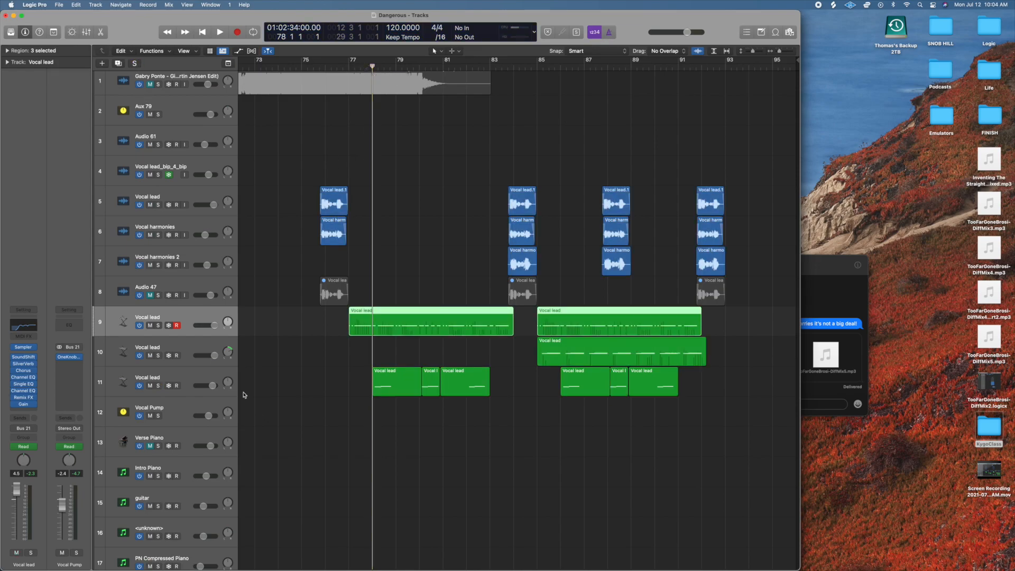
Play up to bar 80, soloing the Vocal lead on track 9 briefly and switching the solo to track 11.
{"action": "left_click", "coordinate": [158, 326]}
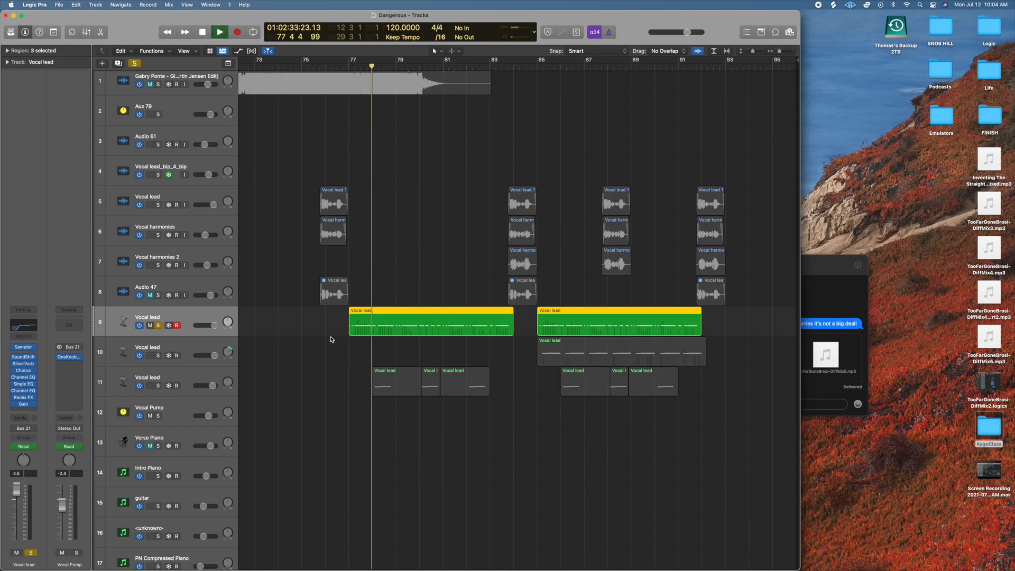
{"action": "left_click", "coordinate": [158, 326]}
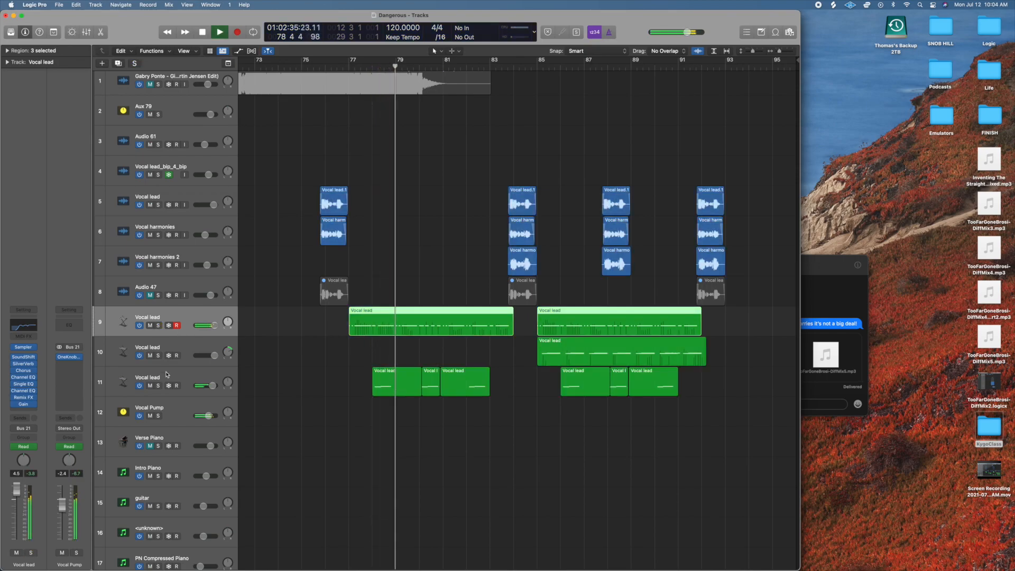
{"action": "left_click", "coordinate": [158, 386]}
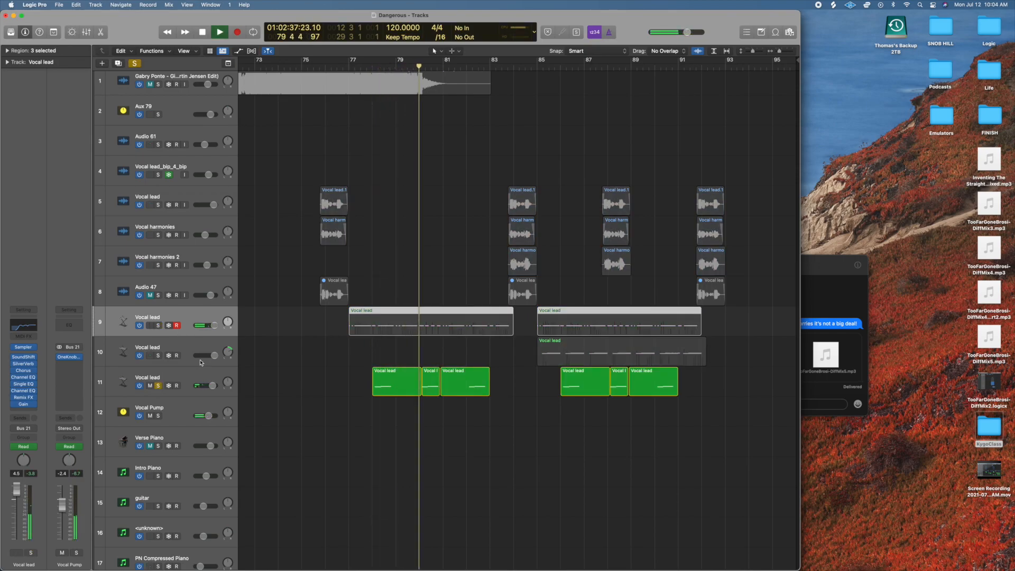
{"action": "key", "text": "space"}
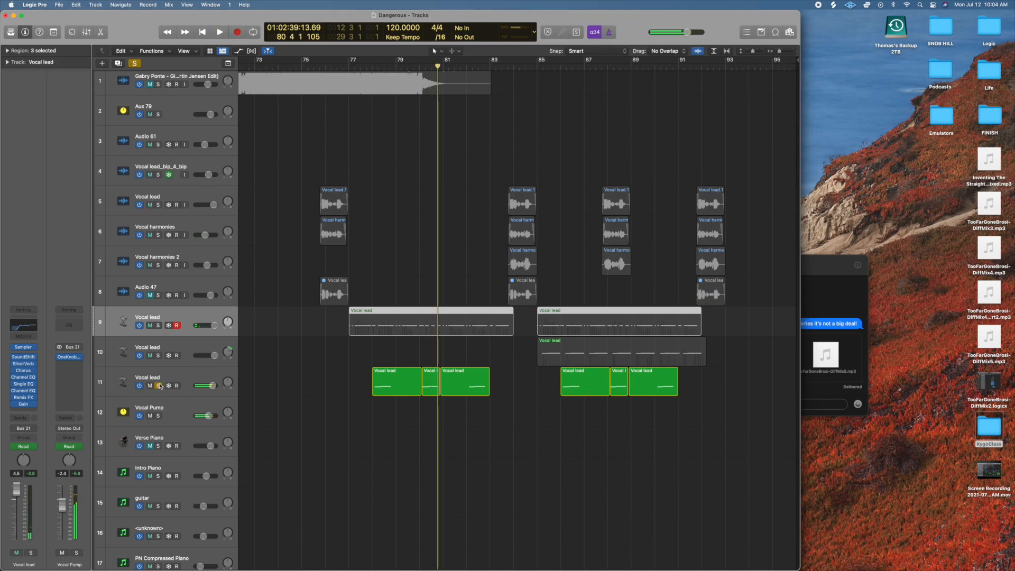
Unsolo the Vocal lead on track 11 and play the full mix from bar 80 into bar 85.
{"action": "left_click", "coordinate": [159, 386]}
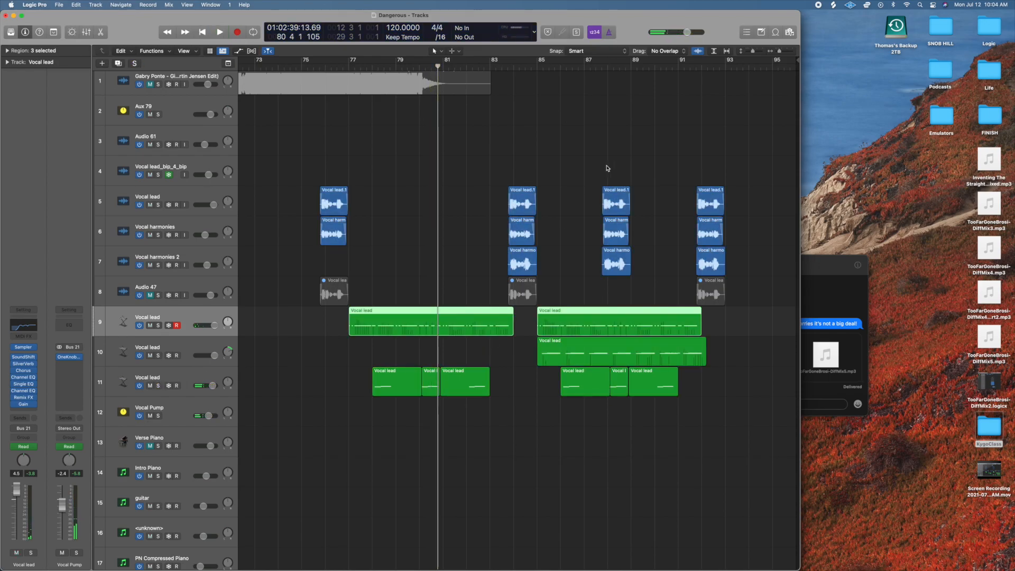
{"action": "key", "text": "space"}
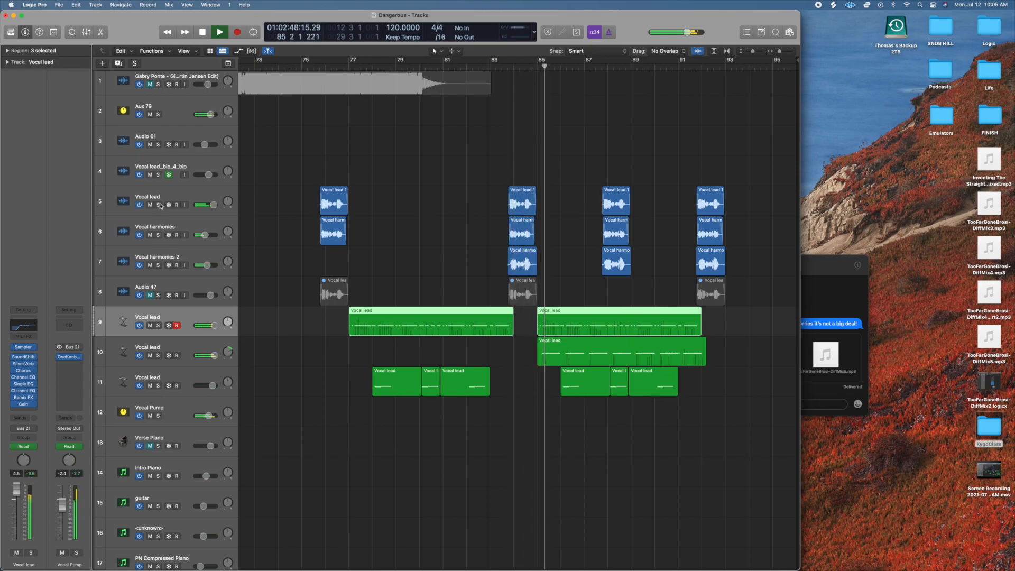
Solo the Vocal lead on track 10 during playback from bar 85 into bar 87, unsolo it and stop playback.
{"action": "left_click", "coordinate": [157, 356]}
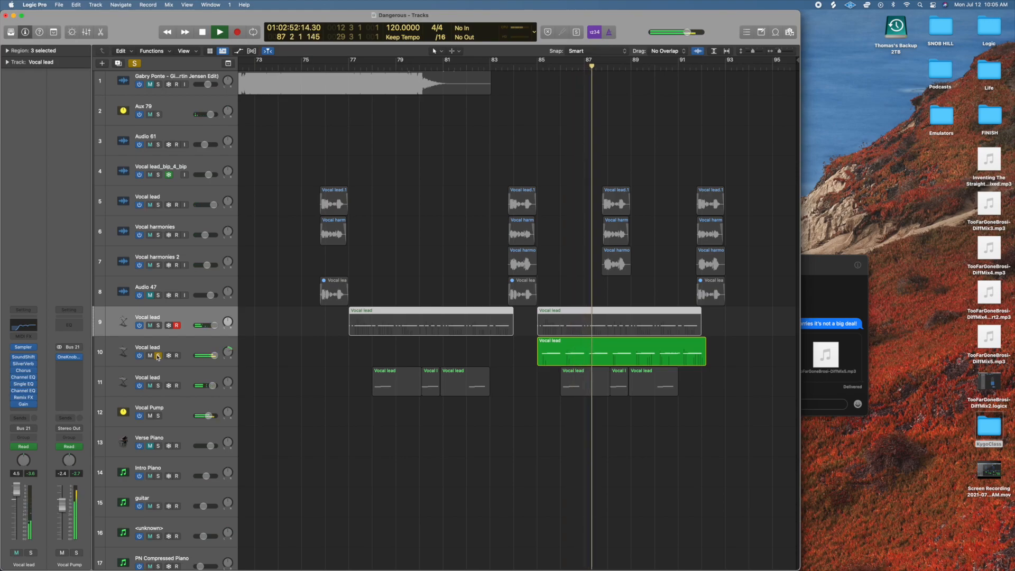
{"action": "left_click", "coordinate": [157, 355]}
{"action": "key", "text": "space"}
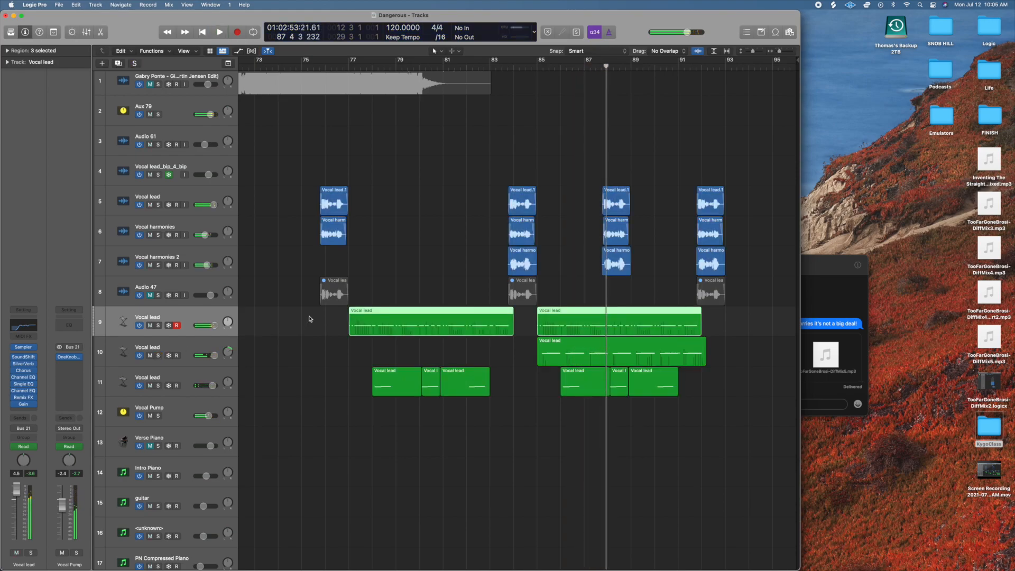
Deselect the vocal regions and place the playhead at bar 75 and at bar 83, ahead of the sung phrases.
{"action": "left_click", "coordinate": [523, 413]}
{"action": "left_click", "coordinate": [313, 67]}
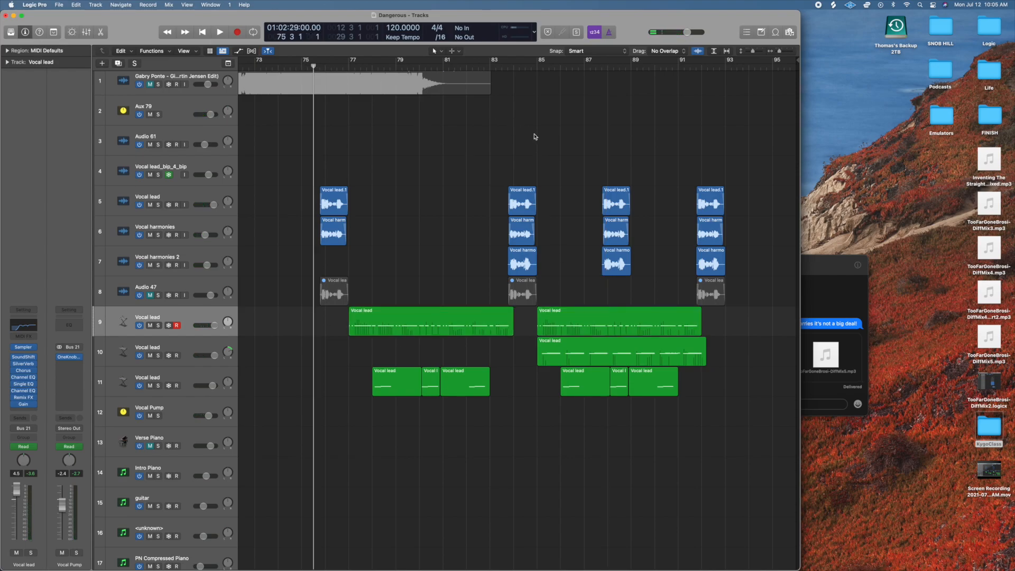
{"action": "left_click", "coordinate": [503, 67]}
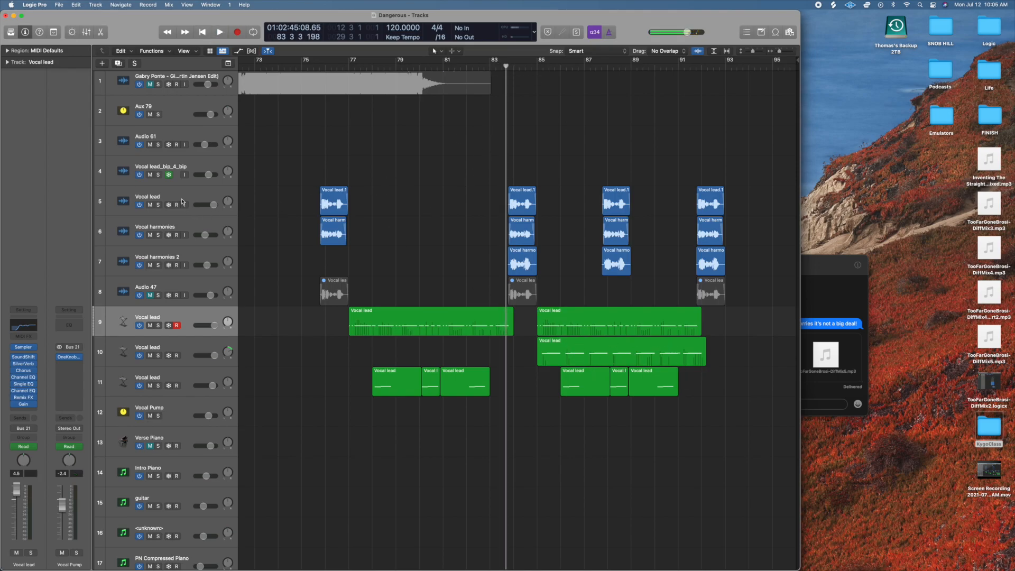
Select the Vocal lead on track 5, play from before its bar 76 region into bar 78, soloing it partway, and clear the solo.
{"action": "left_click", "coordinate": [183, 201]}
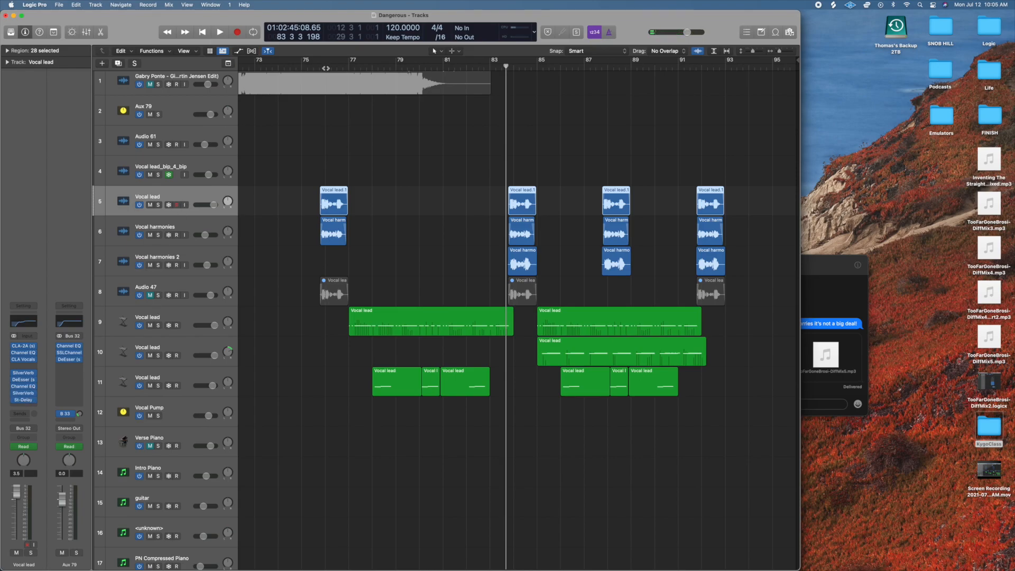
{"action": "left_click", "coordinate": [318, 67]}
{"action": "key", "text": "space"}
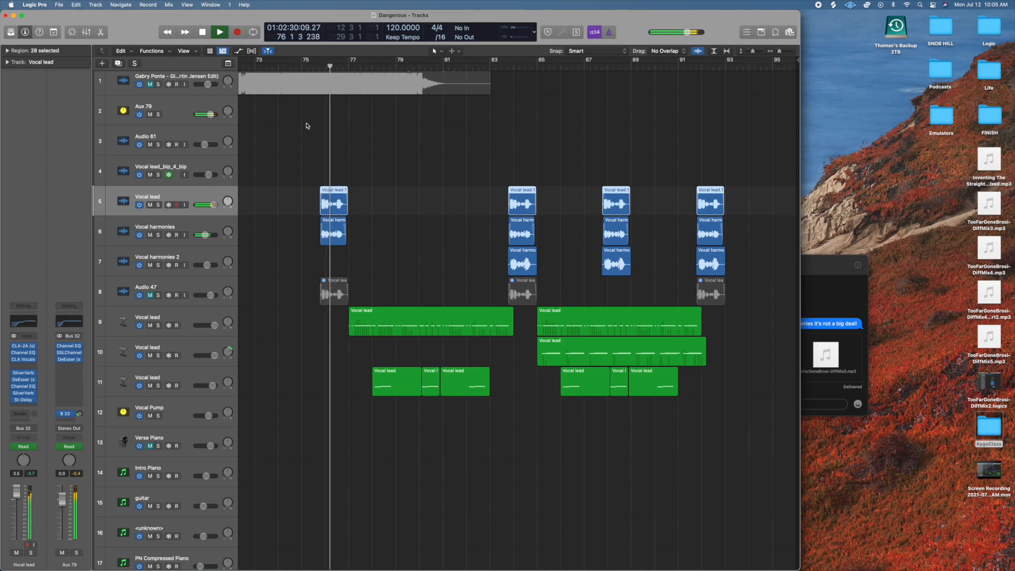
{"action": "left_click", "coordinate": [158, 206]}
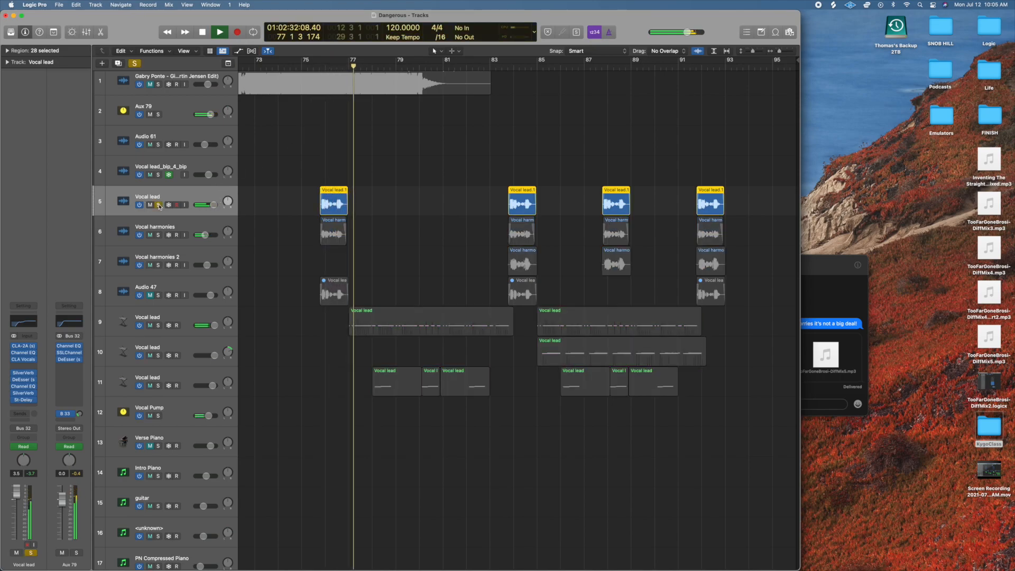
{"action": "key", "text": "space"}
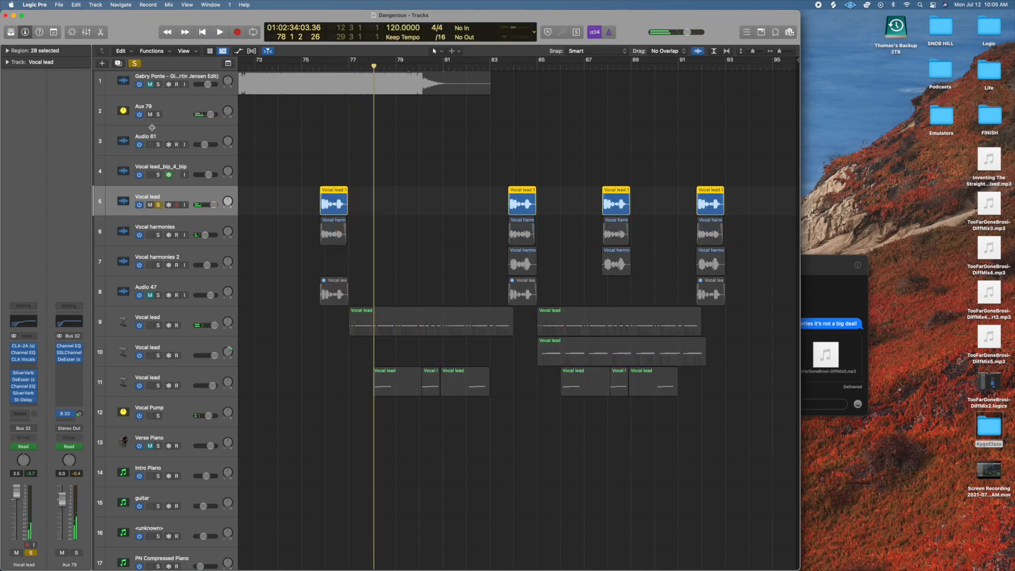
{"action": "left_click", "coordinate": [136, 64]}
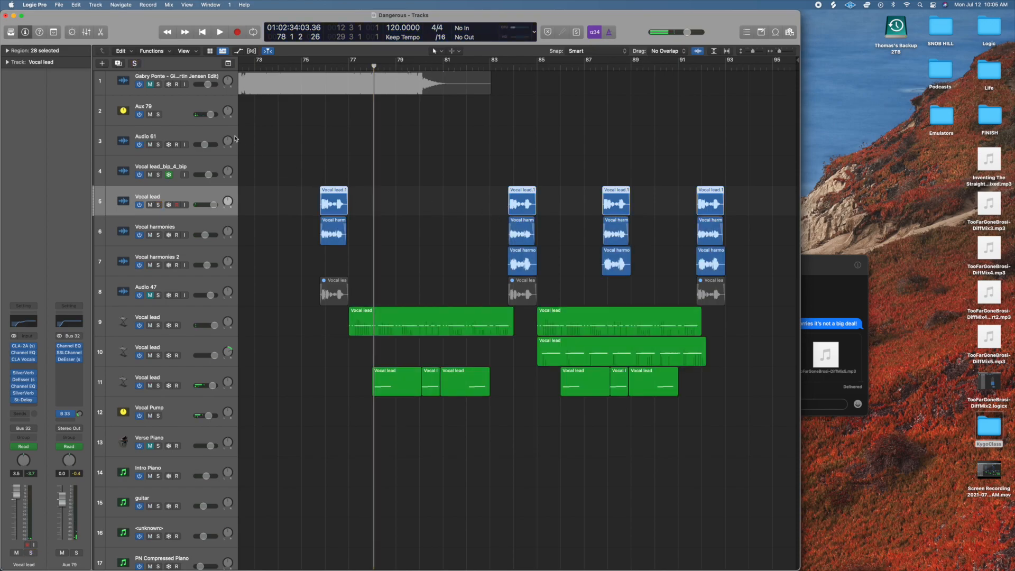
Show the track automation, view the Mix Left and Mix Right curves of the Vocal lead on track 5, and hide the automation.
{"action": "left_click", "coordinate": [239, 52]}
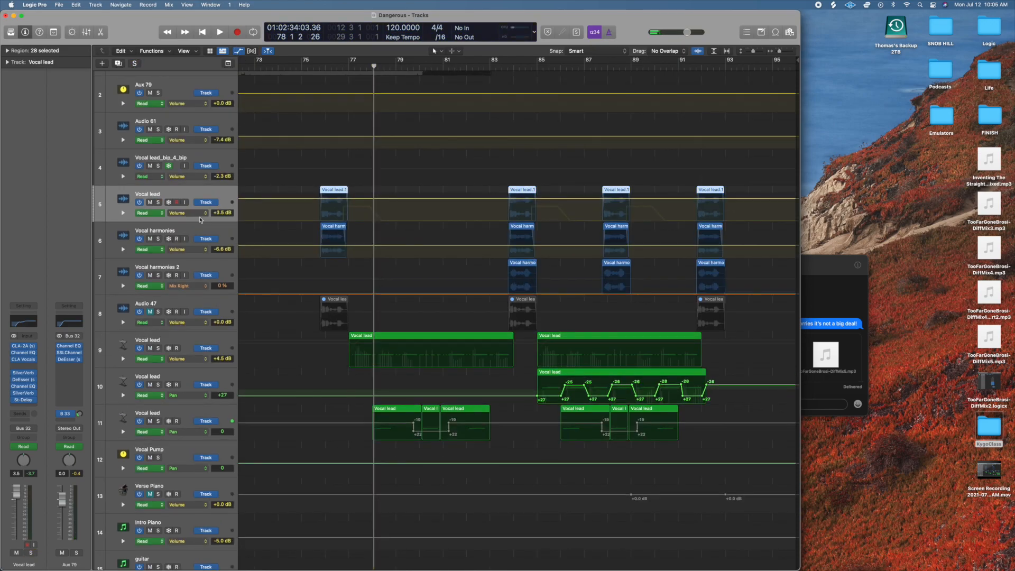
{"action": "left_click", "coordinate": [201, 214]}
{"action": "left_click", "coordinate": [193, 228]}
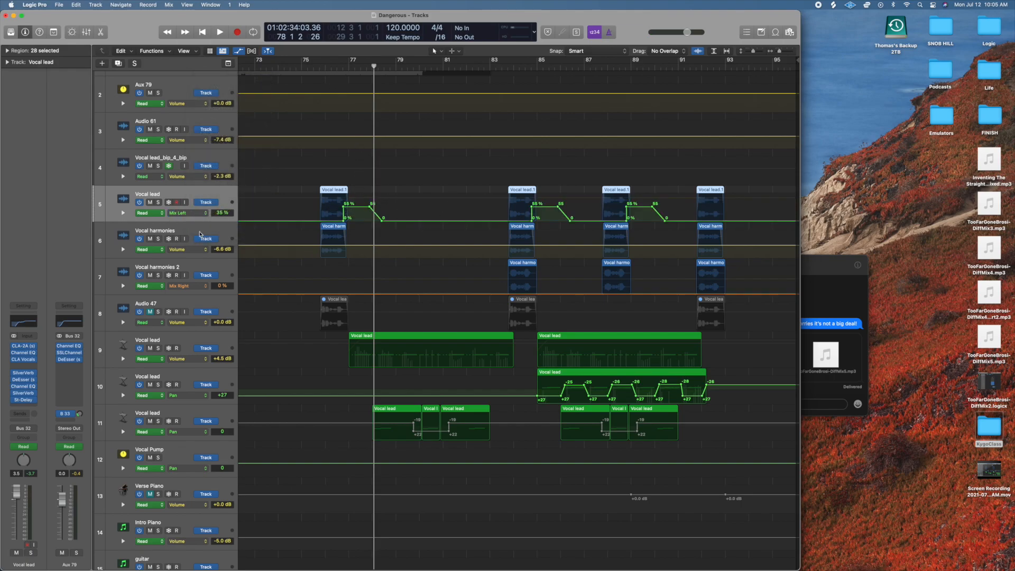
{"action": "left_click", "coordinate": [200, 212]}
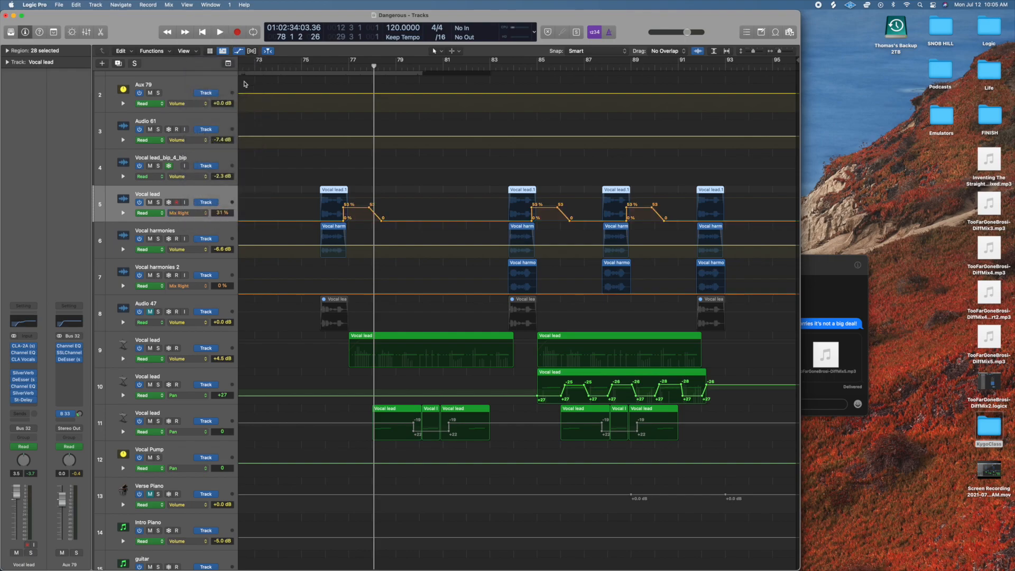
{"action": "left_click", "coordinate": [191, 212]}
{"action": "left_click", "coordinate": [197, 187]}
{"action": "left_click", "coordinate": [239, 50]}
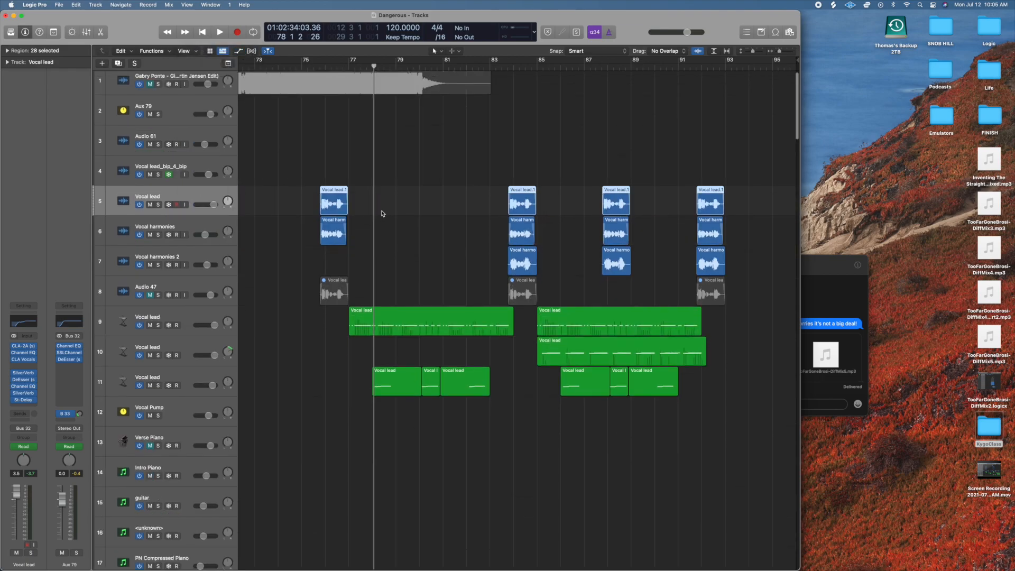
Examine the full arrangement from the vocal tracks through bass, drums, effects and percussion to the DangerousMixBus.
{"action": "scroll", "coordinate": [381, 214], "scroll_direction": "right", "scroll_amount": 1}
{"action": "scroll", "coordinate": [383, 214], "scroll_direction": "left", "scroll_amount": 1}
{"action": "scroll", "coordinate": [383, 213], "scroll_direction": "down", "scroll_amount": 10}
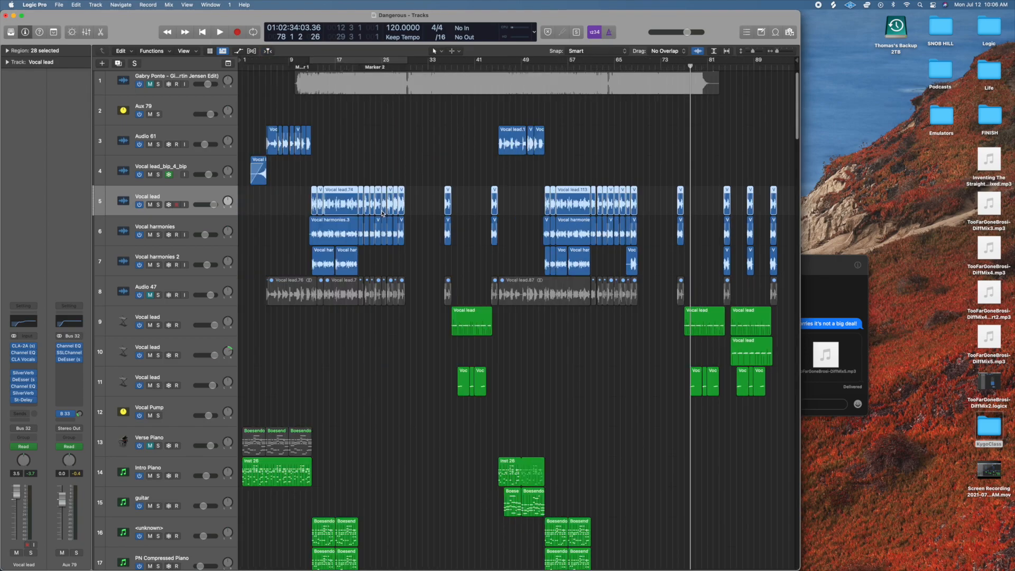
{"action": "left_click", "coordinate": [692, 271]}
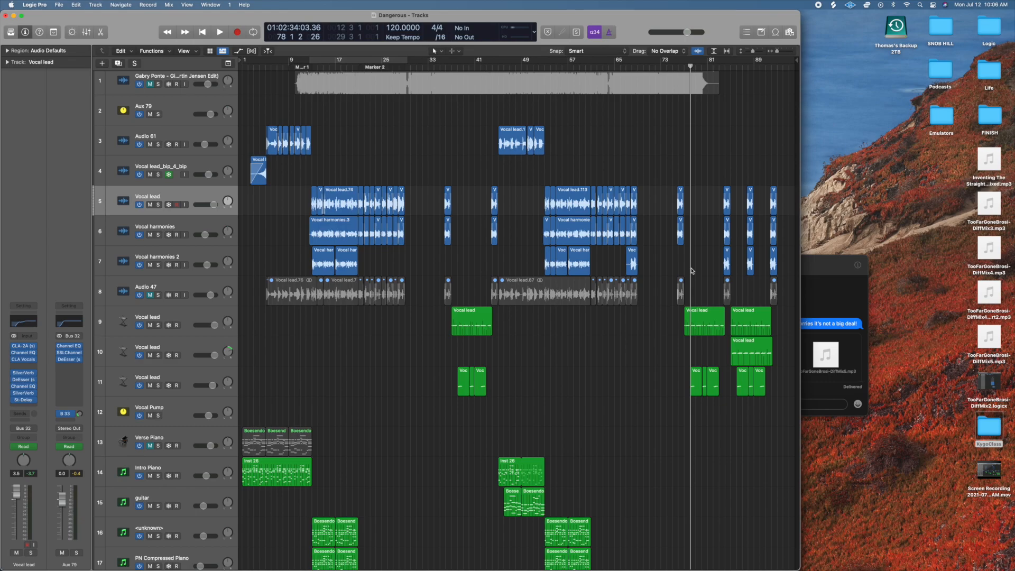
{"action": "scroll", "coordinate": [692, 271], "scroll_direction": "up", "scroll_amount": 8}
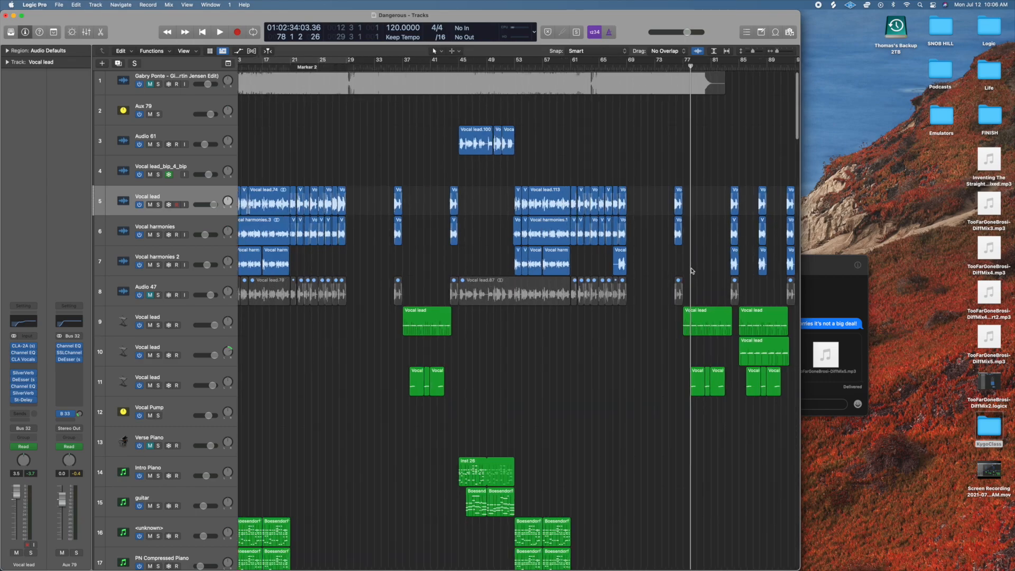
{"action": "scroll", "coordinate": [692, 271], "scroll_direction": "down", "scroll_amount": 5}
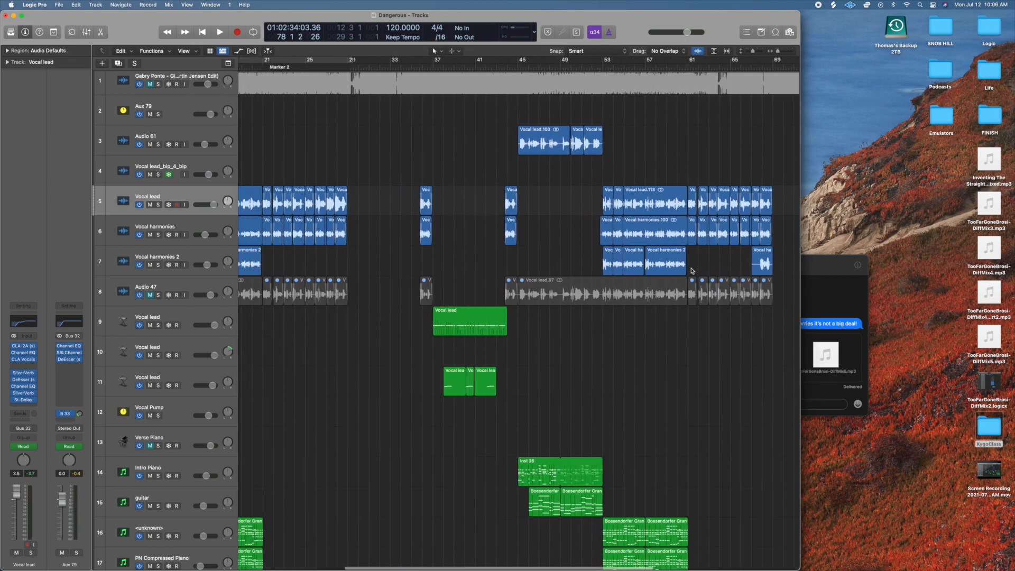
{"action": "scroll", "coordinate": [481, 369], "scroll_direction": "down", "scroll_amount": 15}
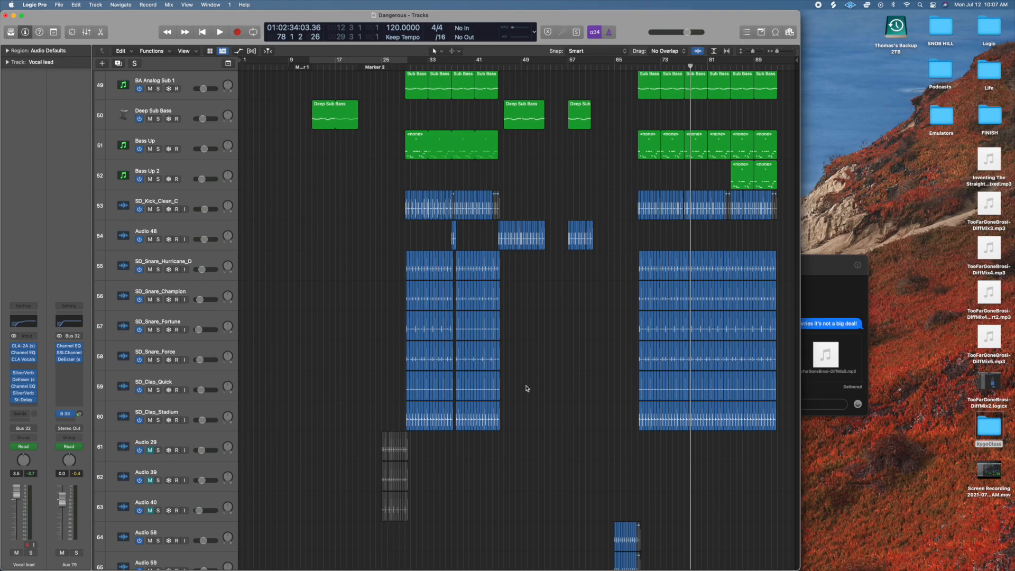
{"action": "scroll", "coordinate": [527, 390], "scroll_direction": "down", "scroll_amount": 7}
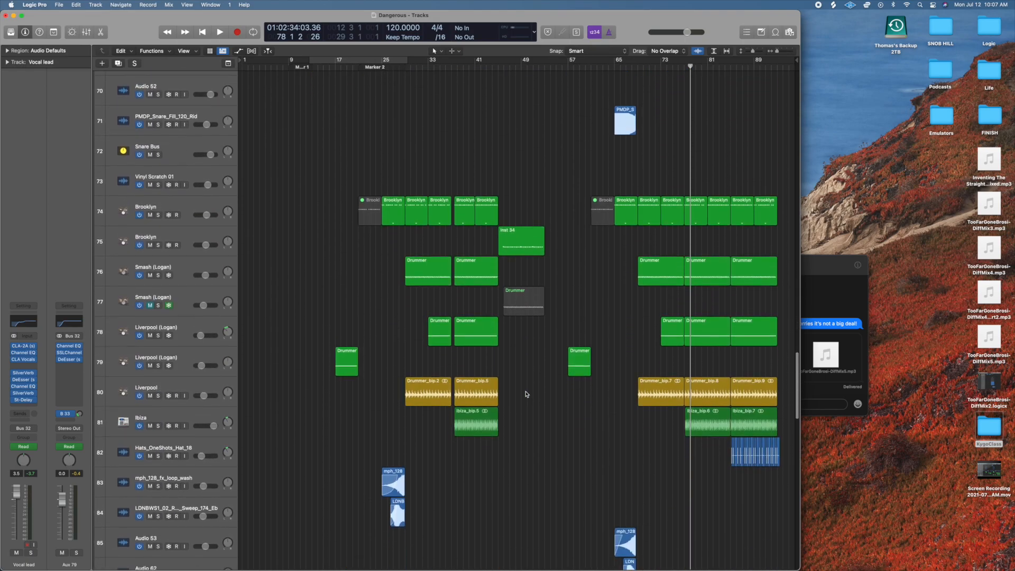
{"action": "scroll", "coordinate": [576, 465], "scroll_direction": "down", "scroll_amount": 3}
{"action": "scroll", "coordinate": [575, 463], "scroll_direction": "down", "scroll_amount": 3}
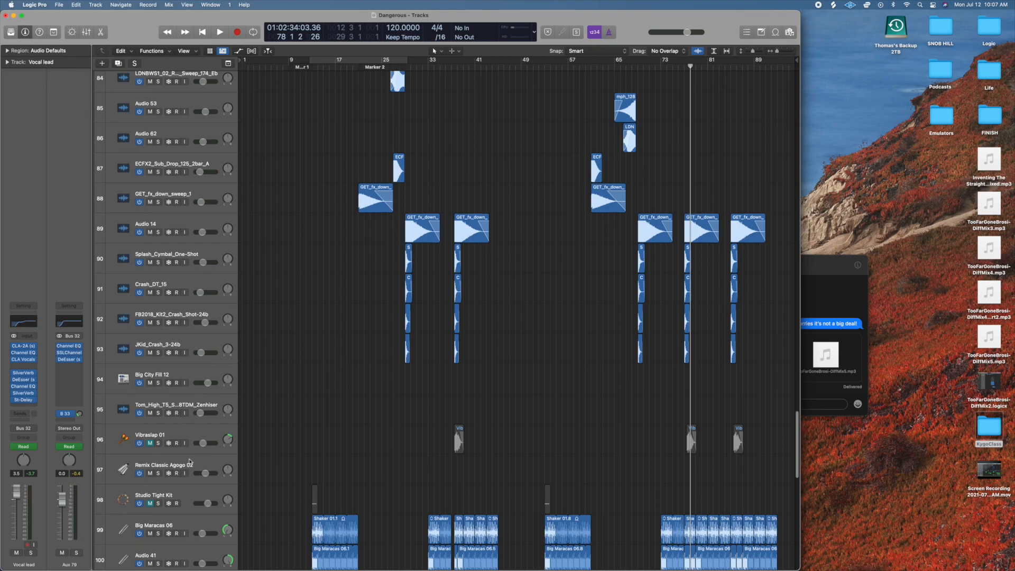
{"action": "left_click", "coordinate": [191, 464]}
{"action": "scroll", "coordinate": [288, 431], "scroll_direction": "down", "scroll_amount": 8}
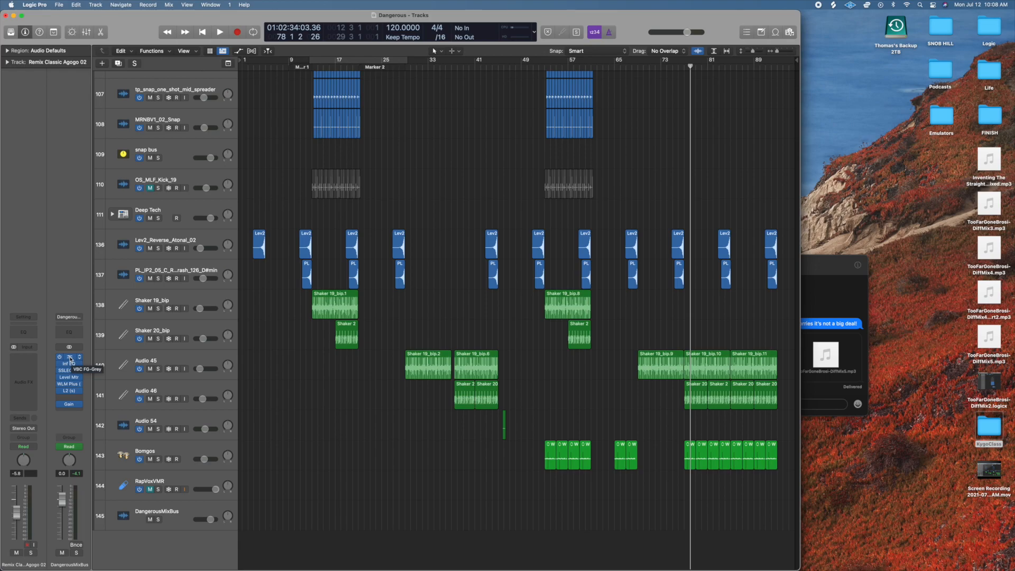
Open the VBC FG-Grey compressor on the DangerousMixBus and play from bar 53 into bar 58 to watch its meter.
{"action": "left_click", "coordinate": [71, 359]}
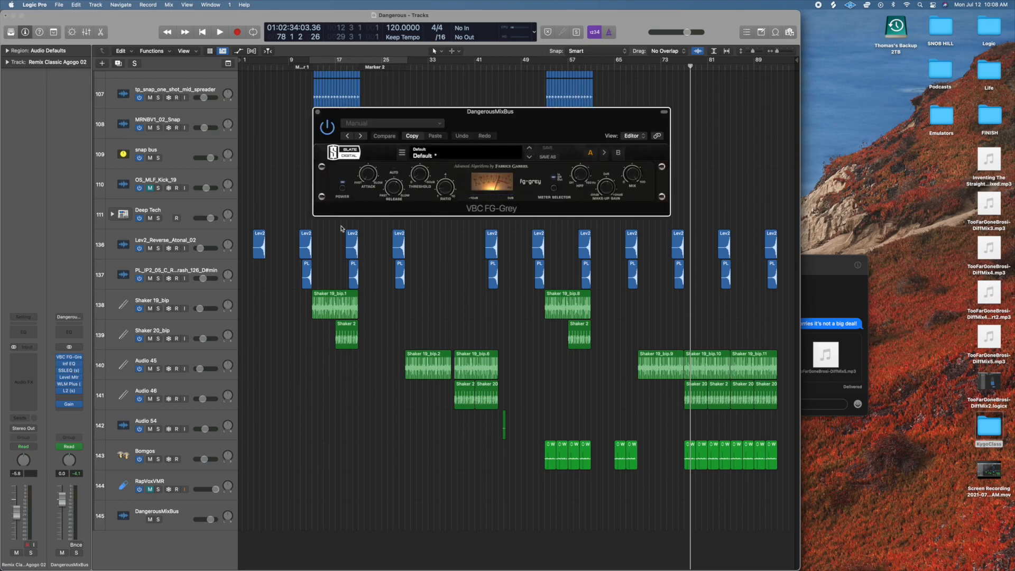
{"action": "left_click_drag", "start_coordinate": [529, 121], "coordinate": [496, 86]}
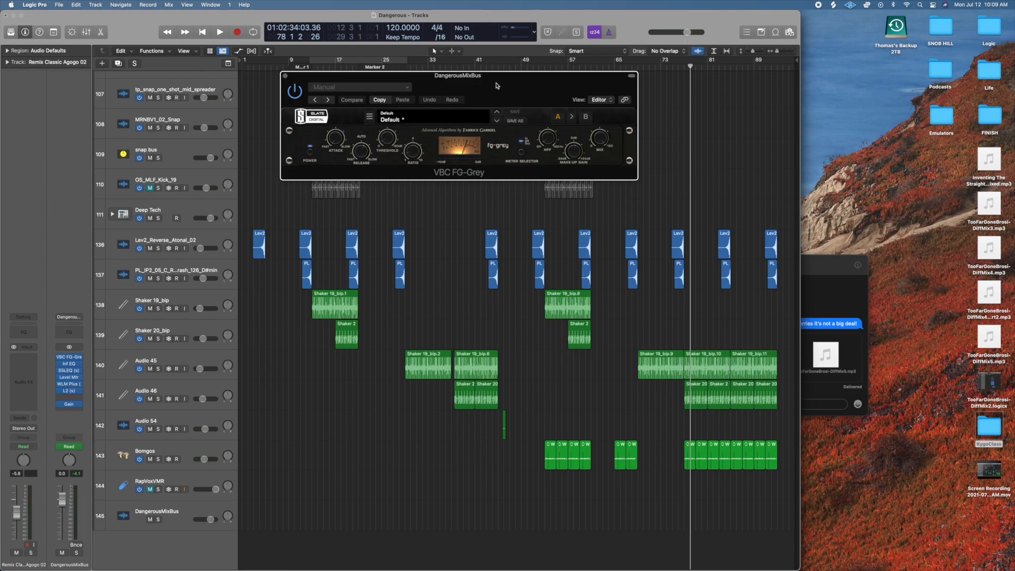
{"action": "left_click", "coordinate": [545, 67]}
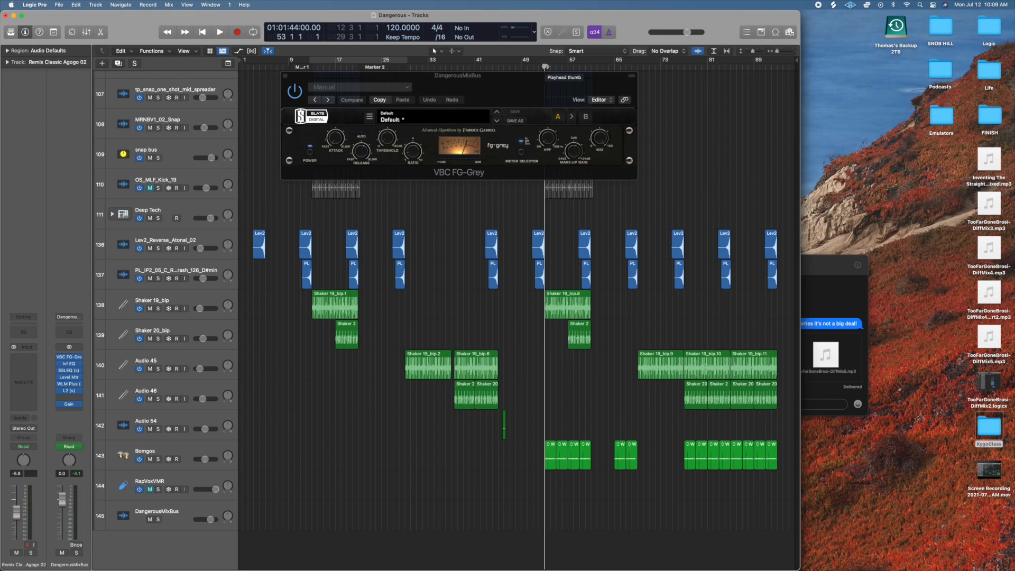
{"action": "left_click_drag", "start_coordinate": [548, 92], "coordinate": [559, 124]}
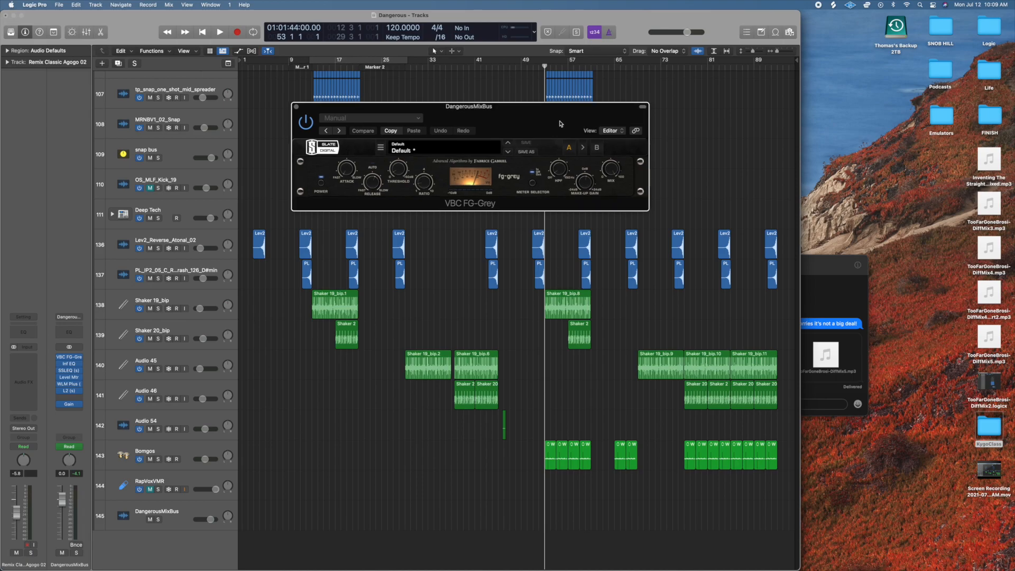
{"action": "mouse_move", "coordinate": [511, 118]}
{"action": "left_mouse_down"}
{"action": "mouse_move", "coordinate": [482, 118]}
{"action": "mouse_move", "coordinate": [513, 121]}
{"action": "mouse_move", "coordinate": [498, 125]}
{"action": "left_mouse_up"}
{"action": "key", "text": "space"}
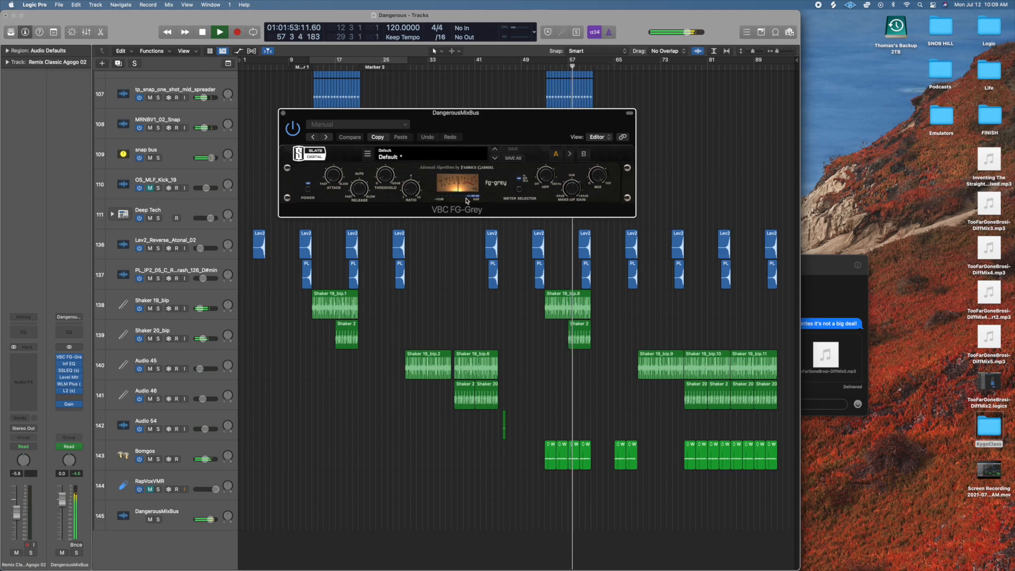
{"action": "key", "text": "space"}
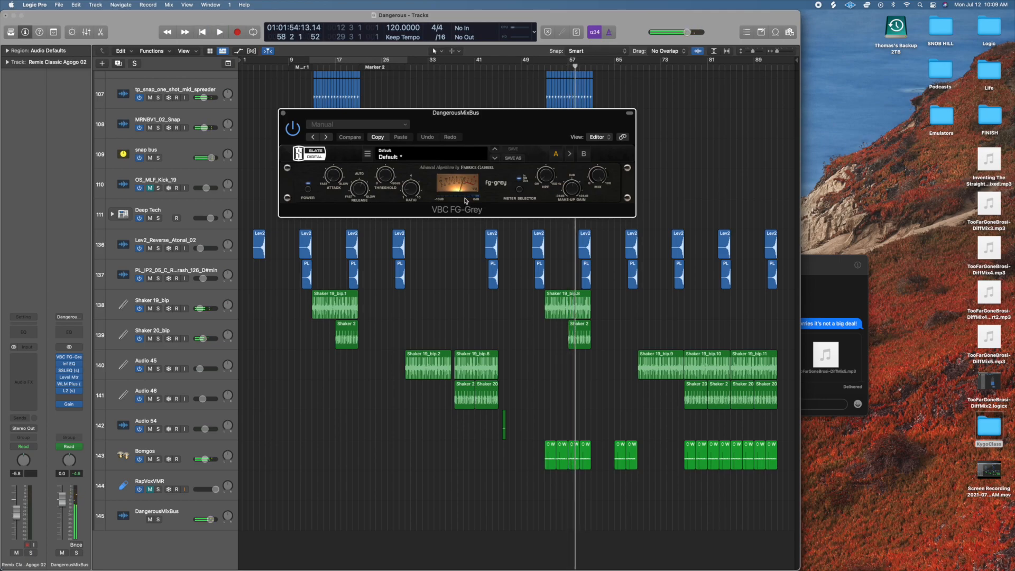
Inspect the ratio and threshold controls of the VBC FG-Grey compressor.
{"action": "left_click_drag", "start_coordinate": [519, 128], "coordinate": [520, 130]}
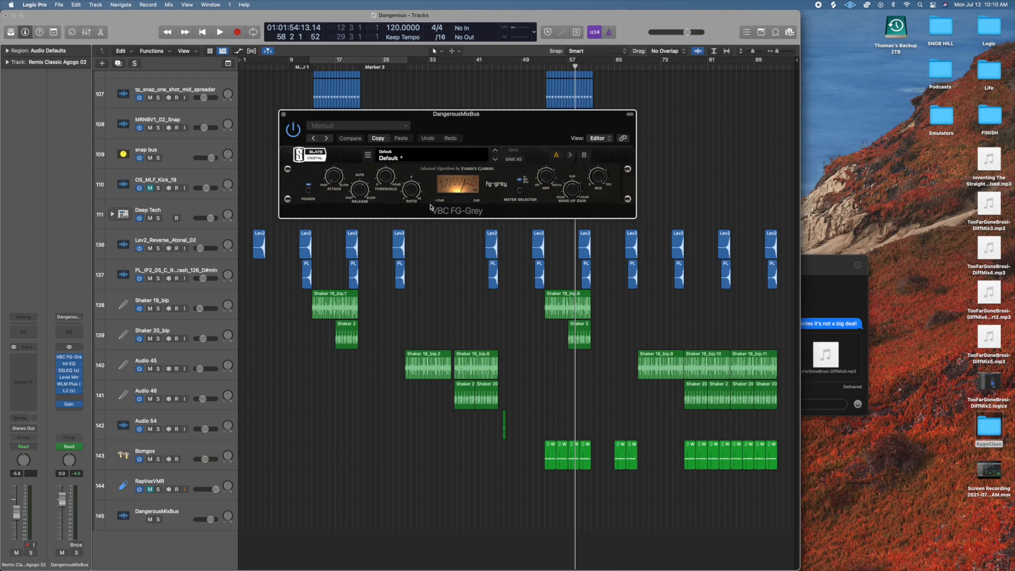
{"action": "left_click_drag", "start_coordinate": [410, 197], "coordinate": [408, 194]}
{"action": "left_click", "coordinate": [387, 179]}
Open the Inf EQ on the DangerousMixBus and inspect its low cut, low-mid band and high band.
{"action": "mouse_move", "coordinate": [69, 367]}
{"action": "left_click", "coordinate": [369, 257]}
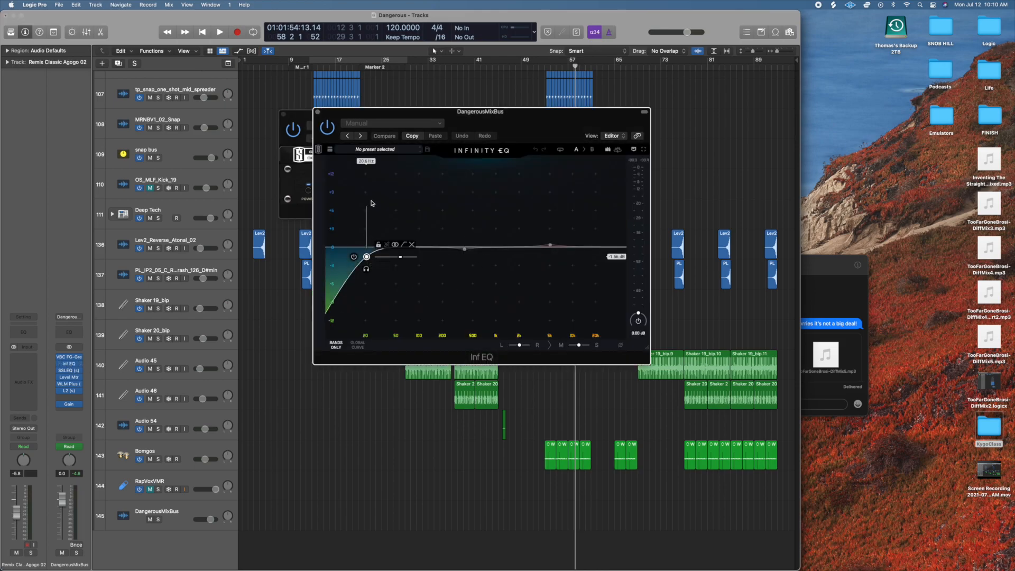
{"action": "mouse_move", "coordinate": [367, 258]}
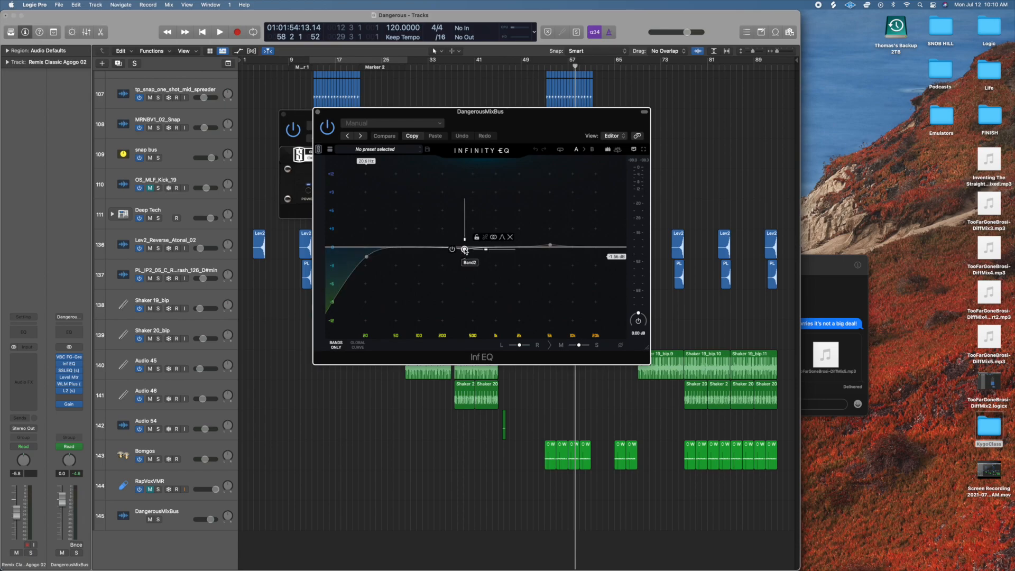
{"action": "left_click", "coordinate": [464, 250]}
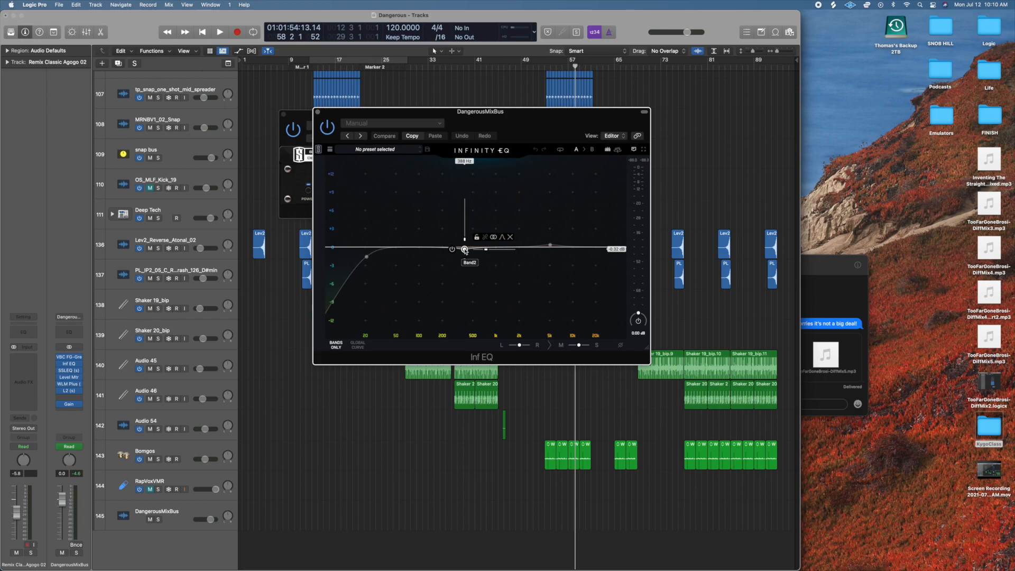
{"action": "left_click", "coordinate": [551, 245]}
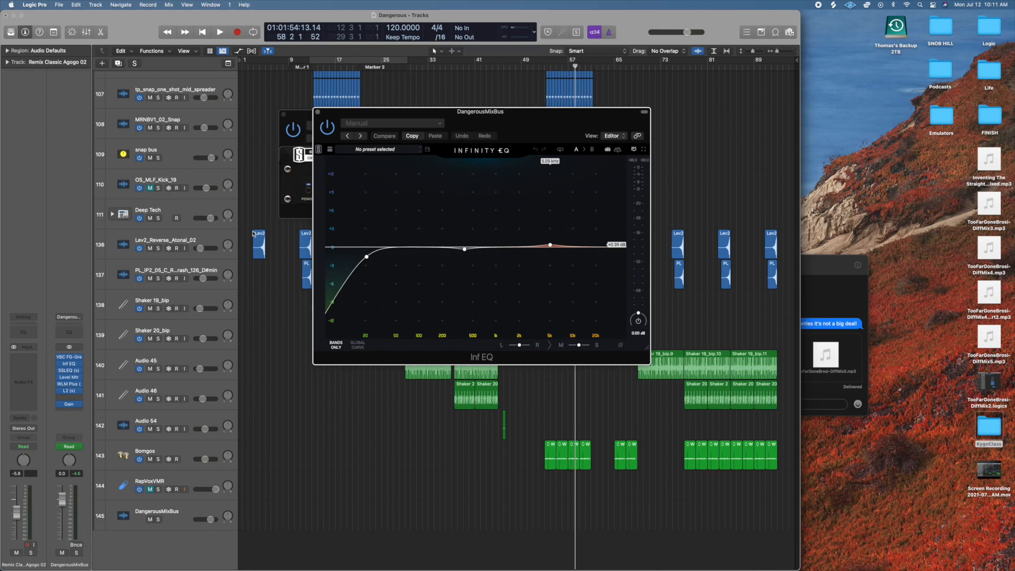
Open the SSLEQ on the DangerousMixBus and inspect its HF and HMF controls.
{"action": "left_click", "coordinate": [71, 374]}
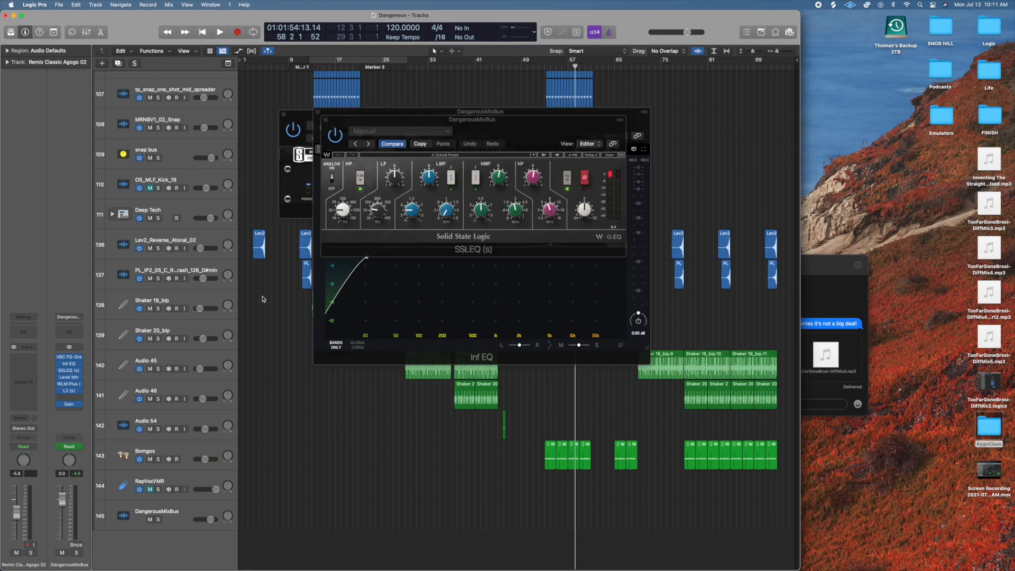
{"action": "left_click_drag", "start_coordinate": [536, 187], "coordinate": [536, 194]}
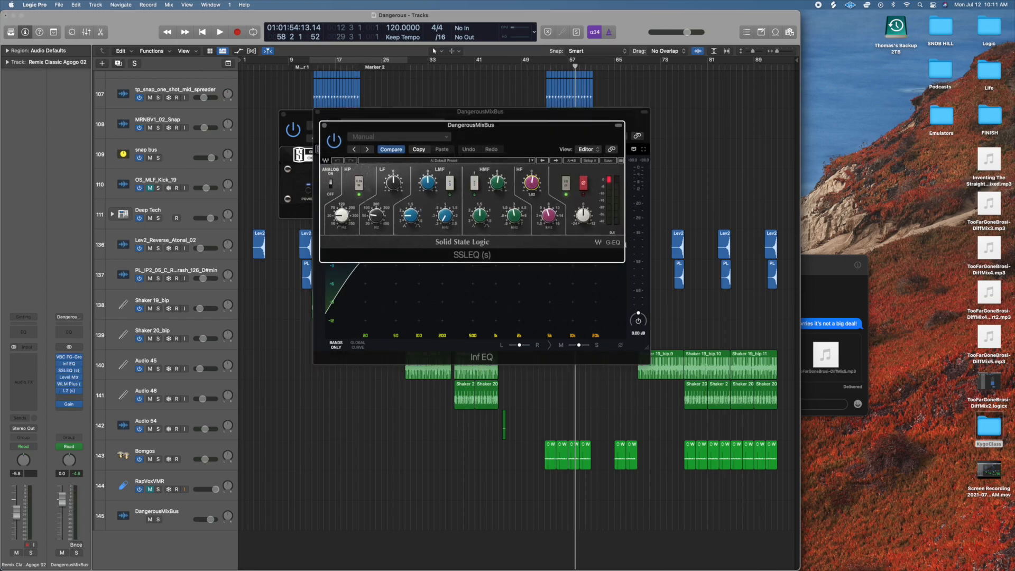
{"action": "left_click", "coordinate": [551, 214]}
{"action": "left_click", "coordinate": [504, 185]}
{"action": "left_click", "coordinate": [515, 217]}
{"action": "left_click", "coordinate": [500, 186]}
{"action": "left_click", "coordinate": [515, 216]}
{"action": "left_click", "coordinate": [499, 186]}
Inspect the LMF, LF and HP controls of the SSLEQ, and close the SSLEQ and Inf EQ windows.
{"action": "left_click_drag", "start_coordinate": [429, 185], "coordinate": [428, 188]}
{"action": "left_click", "coordinate": [398, 183]}
{"action": "left_click", "coordinate": [341, 216]}
{"action": "left_click", "coordinate": [325, 127]}
{"action": "left_click", "coordinate": [318, 115]}
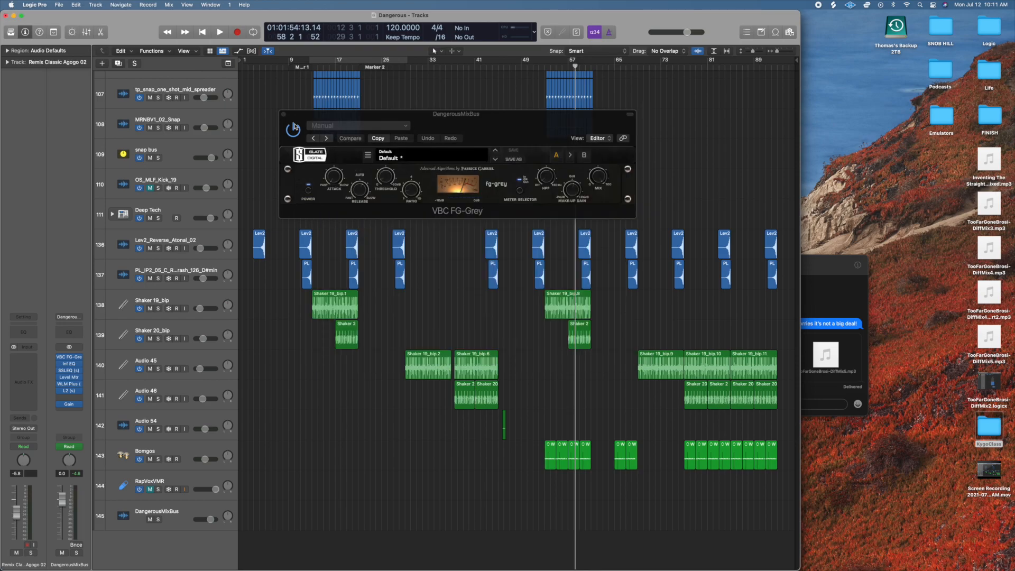
Close the VBC FG-Grey window, and inspect the True Peak reading in the Level Meter on the DangerousMixBus.
{"action": "left_click", "coordinate": [283, 115]}
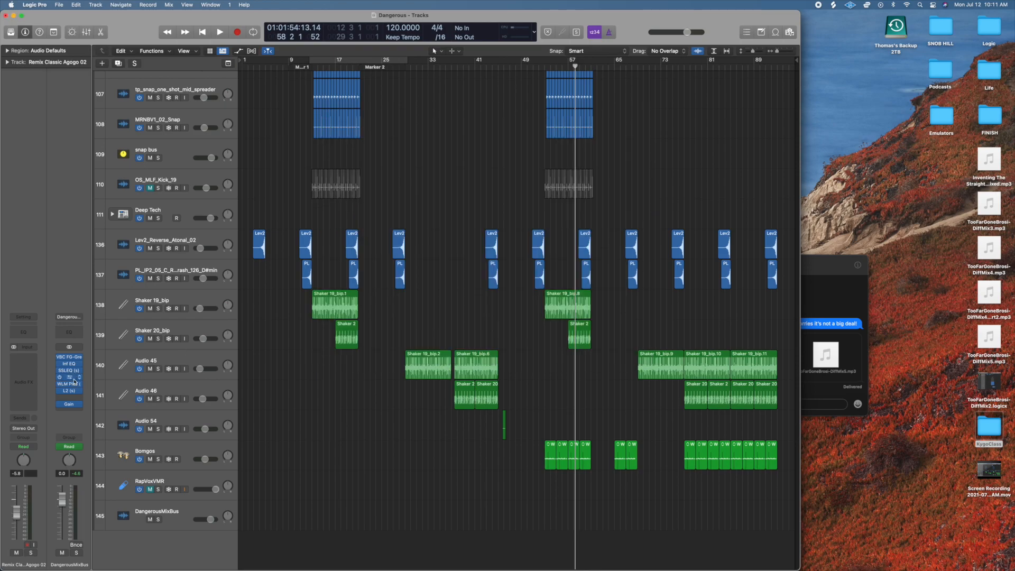
{"action": "left_click", "coordinate": [70, 378]}
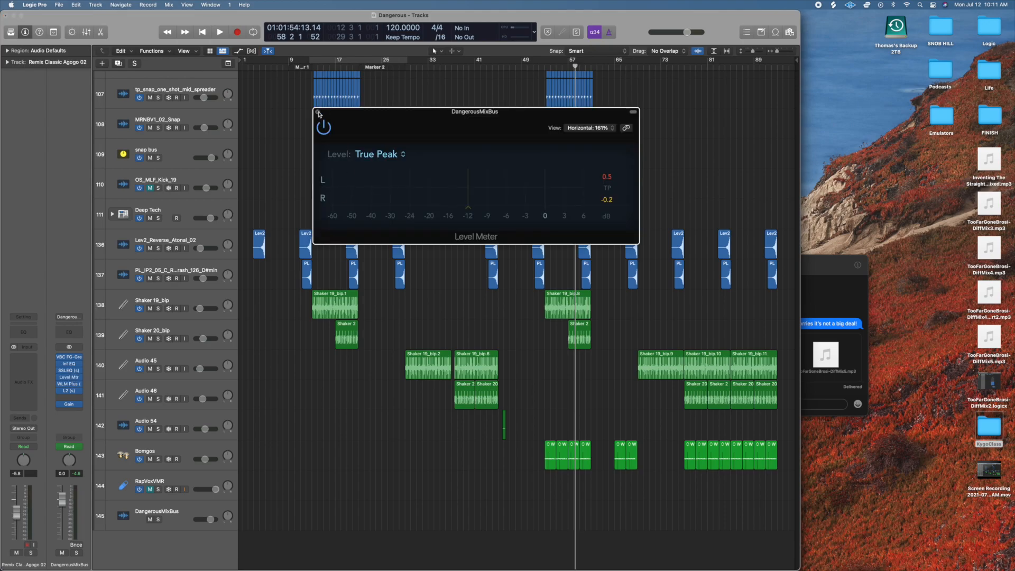
{"action": "left_click", "coordinate": [318, 111]}
Open the WLM Plus on the DangerousMixBus and examine its factory presets, including YouTube/Spotify: -14dB.
{"action": "left_click", "coordinate": [68, 385]}
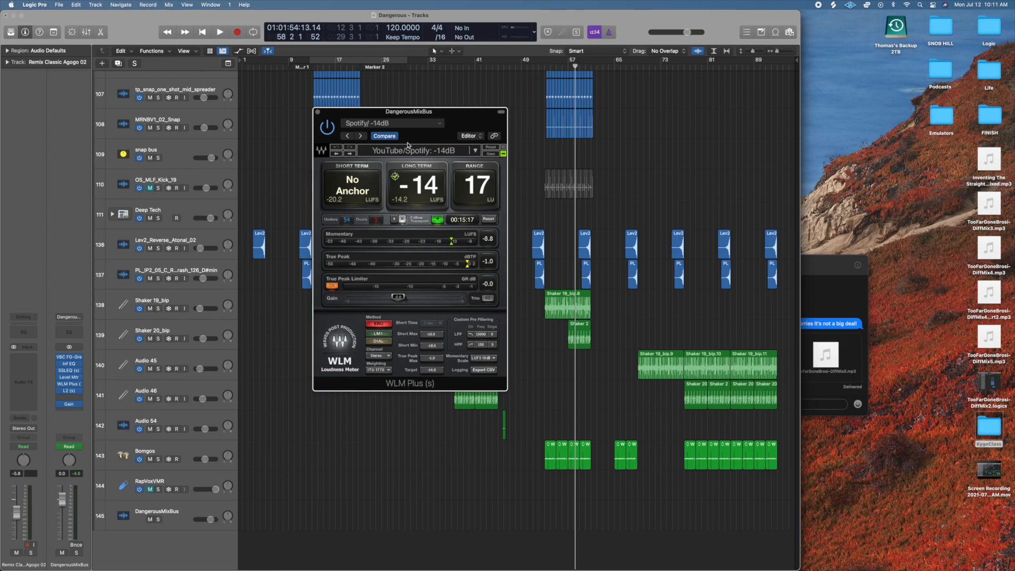
{"action": "left_click", "coordinate": [412, 127]}
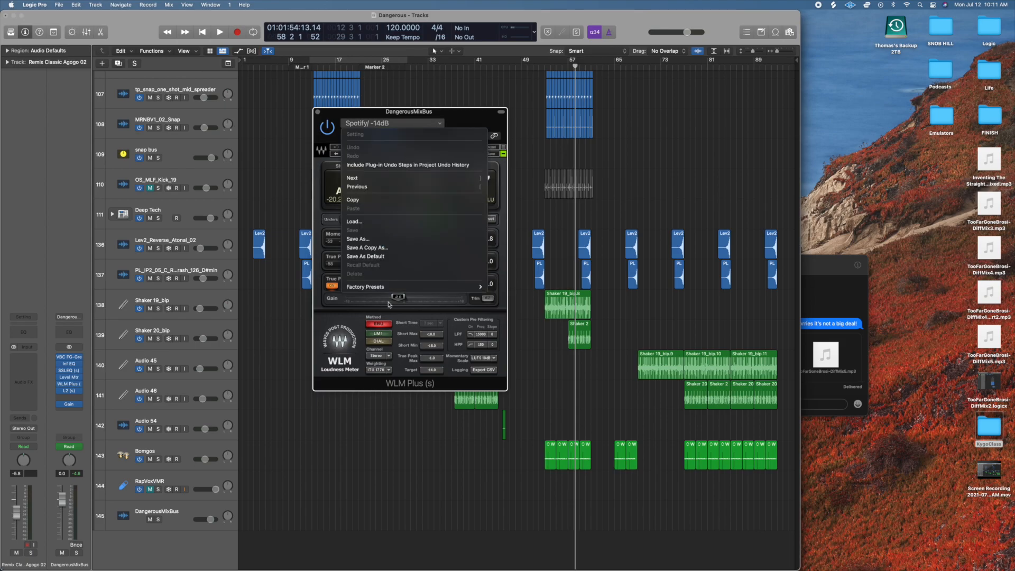
{"action": "mouse_move", "coordinate": [392, 288]}
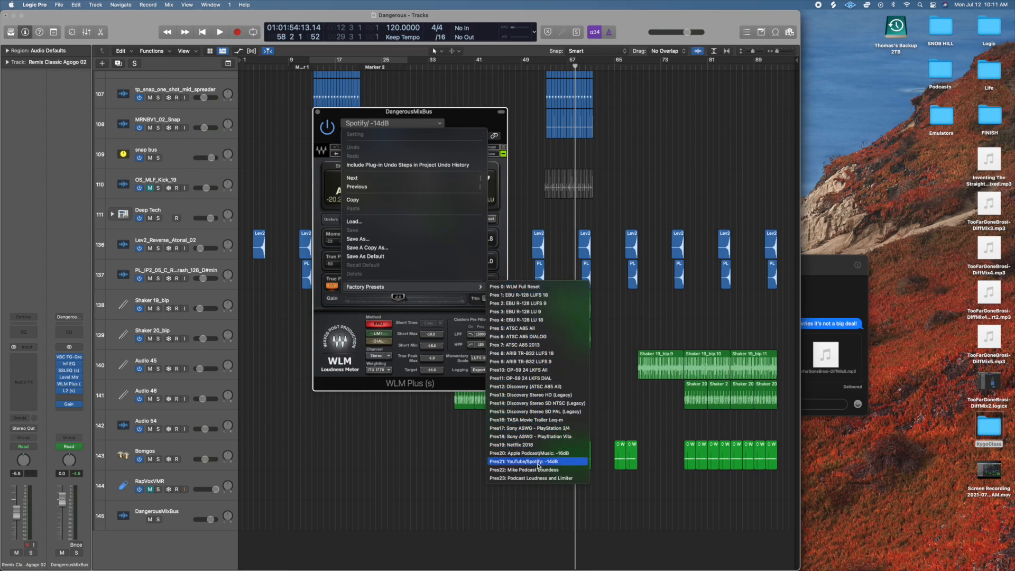
{"action": "left_click", "coordinate": [474, 120]}
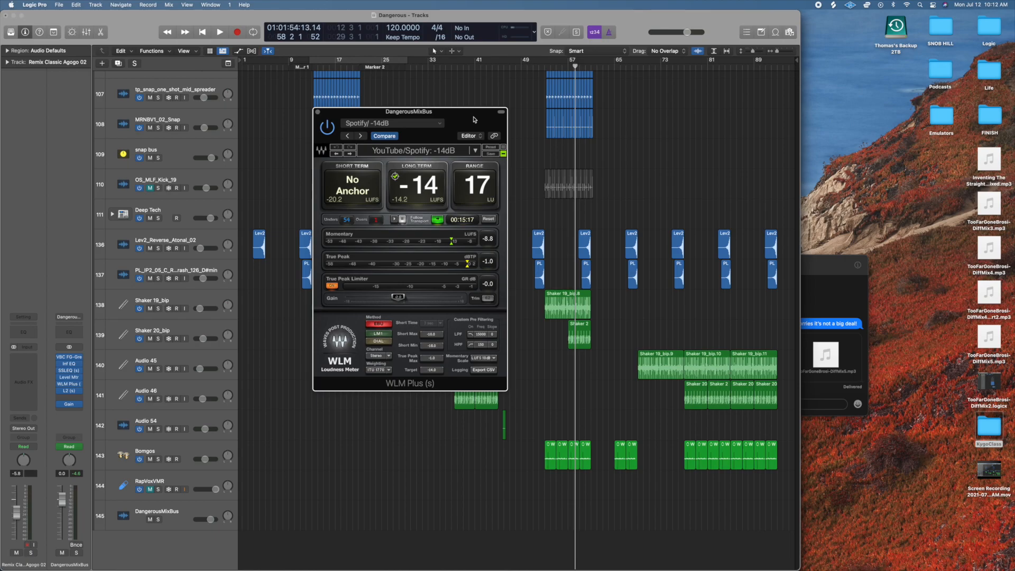
Play the song briefly from about bar 65 to check the mix loudness in WLM Plus.
{"action": "left_click", "coordinate": [620, 63]}
{"action": "key", "text": "space"}
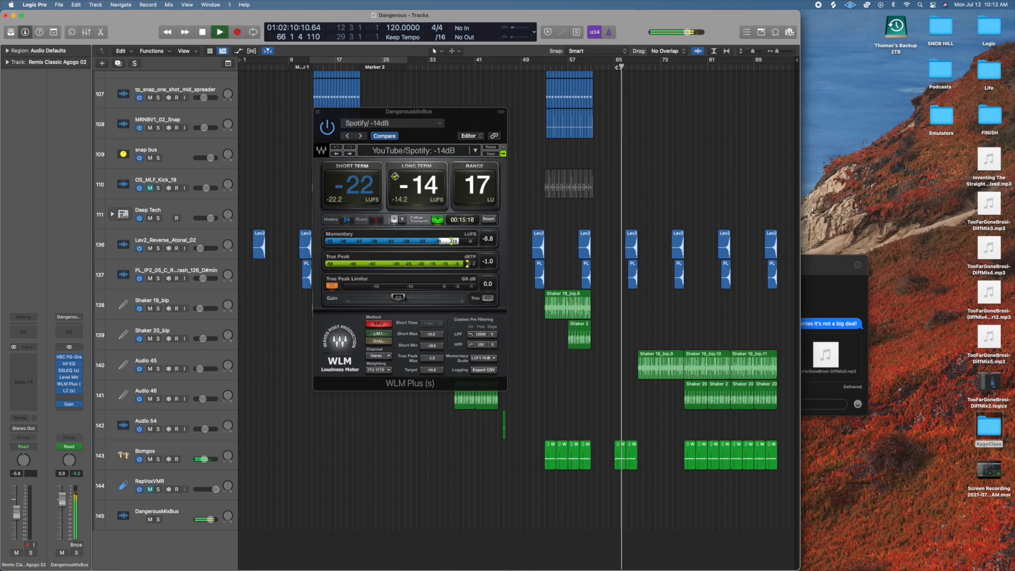
{"action": "key", "text": "space"}
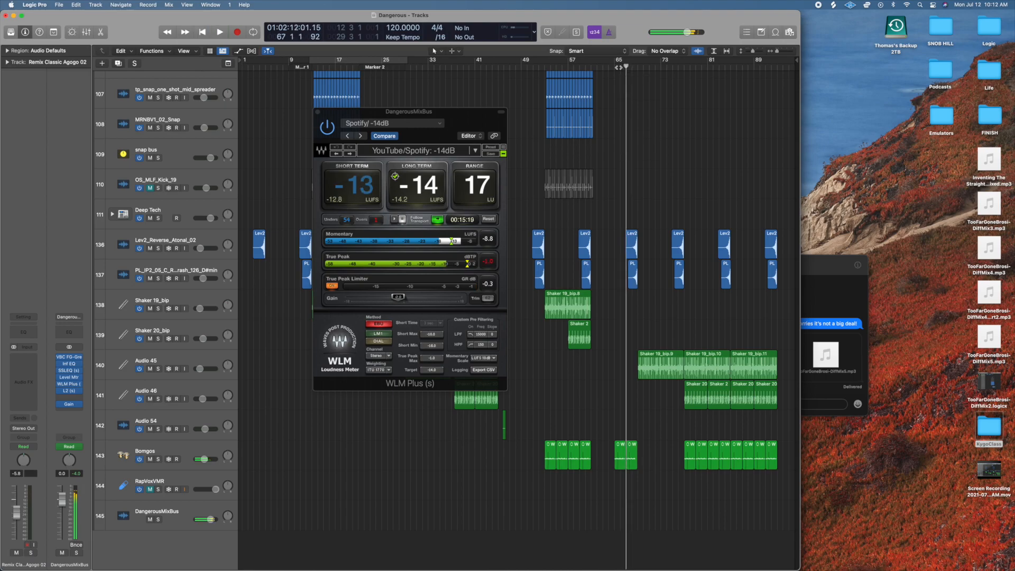
Inspect the Gain plug-in on the DangerousMixBus, and close the Gain and WLM Plus windows.
{"action": "left_click", "coordinate": [75, 408]}
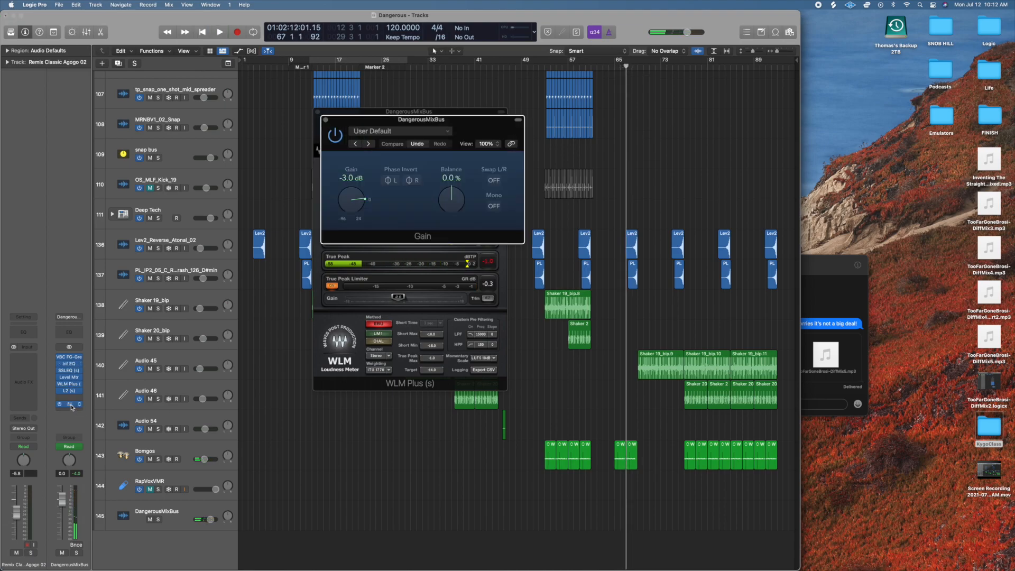
{"action": "left_click", "coordinate": [325, 120]}
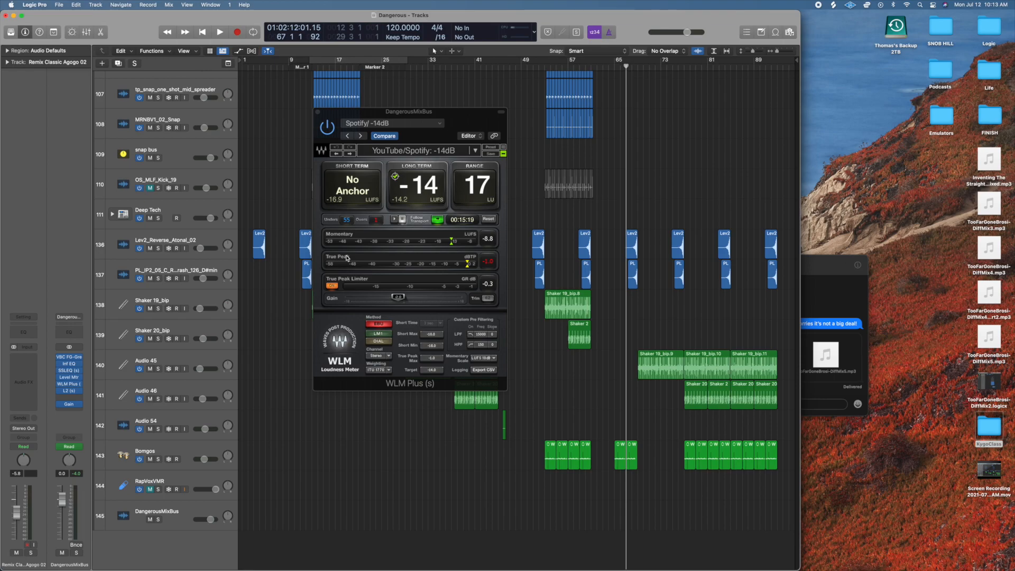
{"action": "left_click", "coordinate": [318, 112]}
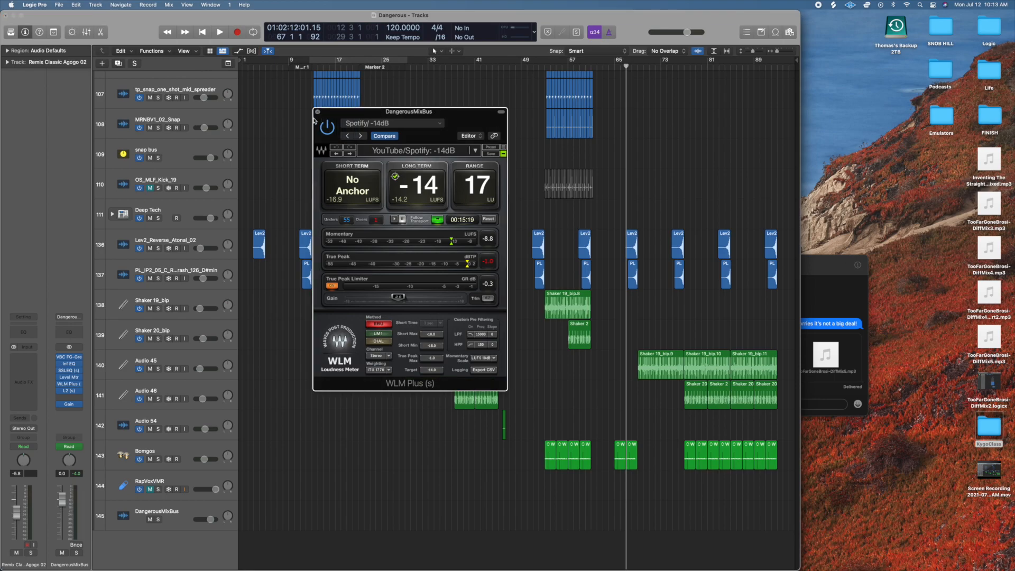
{"action": "left_click", "coordinate": [318, 112]}
Open the L2 limiter on the DangerousMixBus and play the song briefly to watch its threshold and output ceiling meters.
{"action": "scroll", "coordinate": [118, 468], "scroll_direction": "down", "scroll_amount": 5}
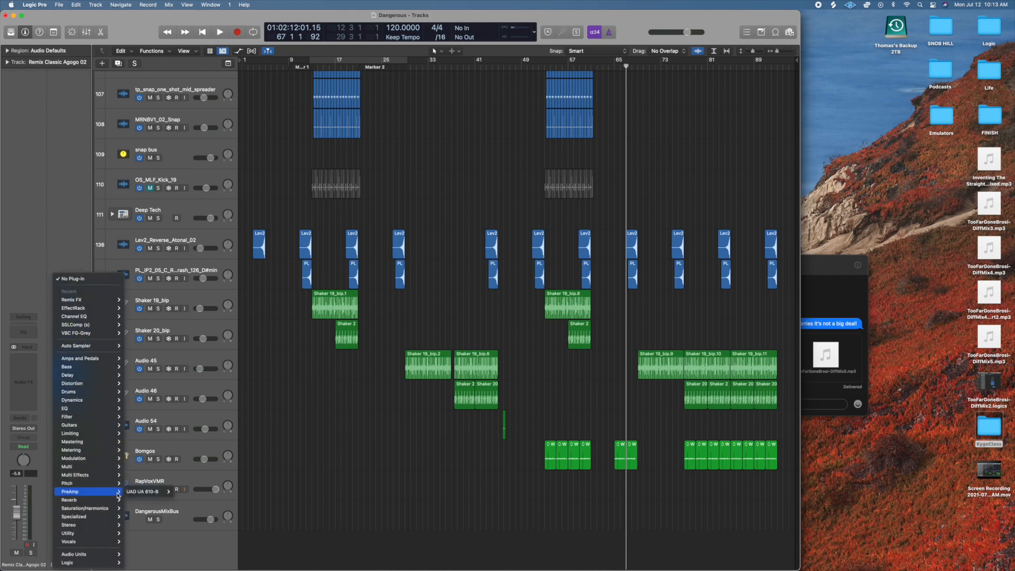
{"action": "left_click", "coordinate": [295, 474]}
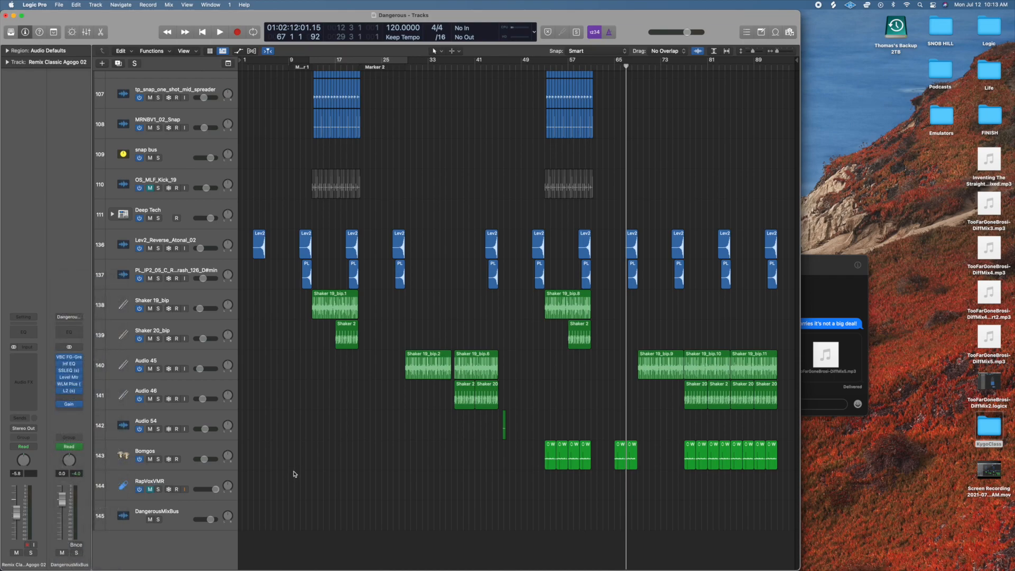
{"action": "left_click", "coordinate": [73, 391]}
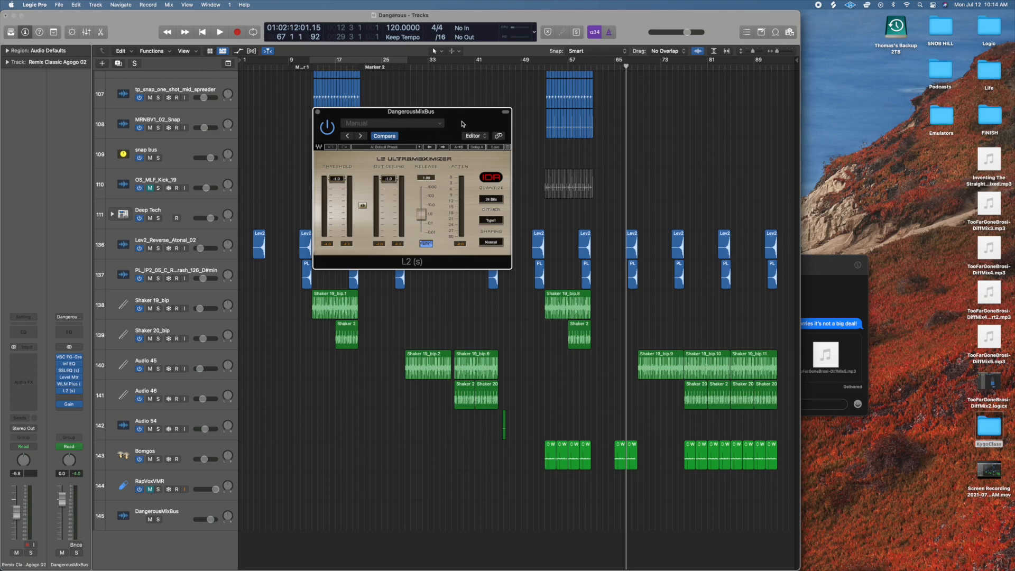
{"action": "key", "text": "space"}
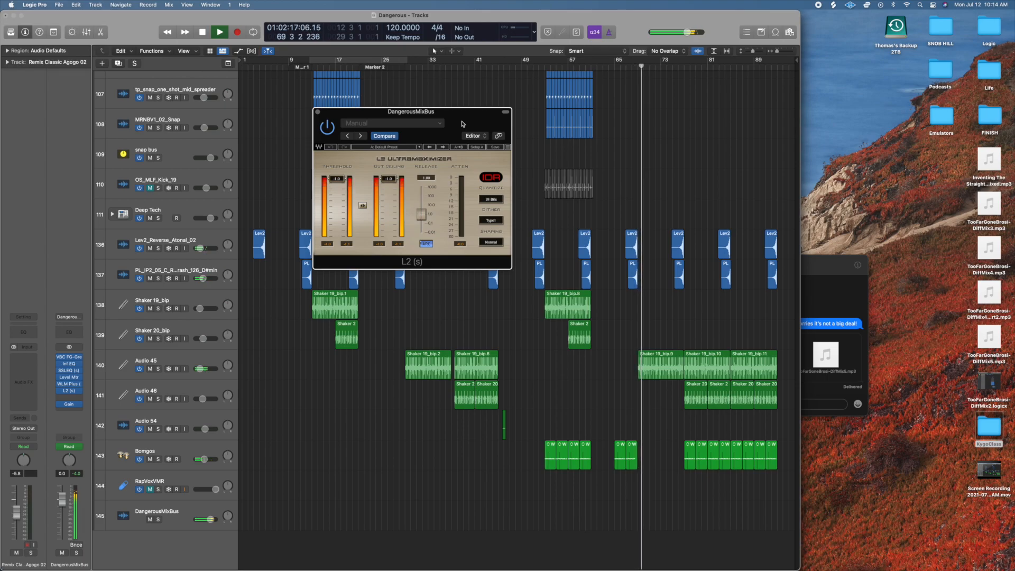
{"action": "key", "text": "space"}
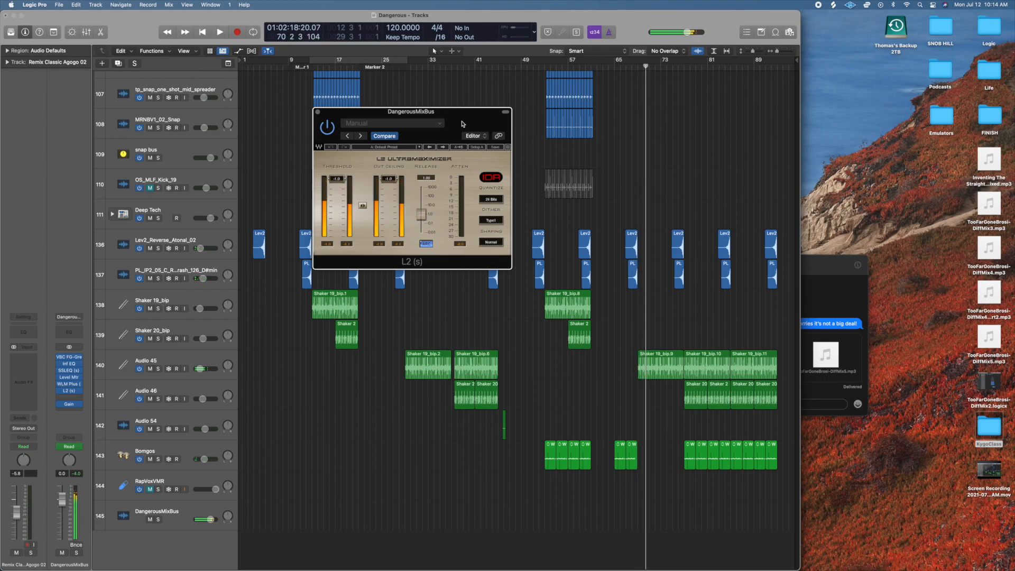
Replay the song from about bar 65 while watching the L2 attenuation, and close the L2 window.
{"action": "double_click", "coordinate": [620, 67]}
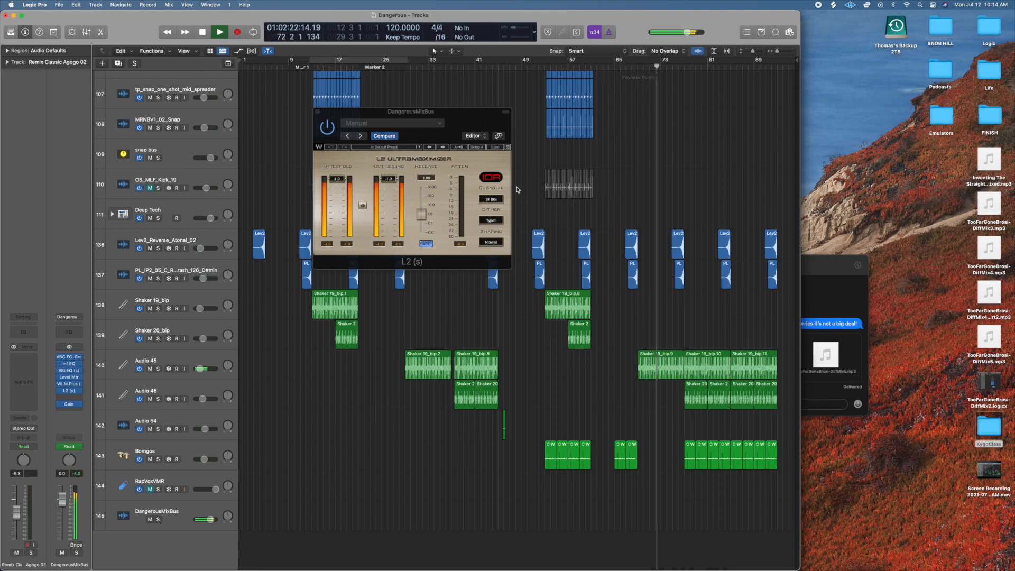
{"action": "key", "text": "space"}
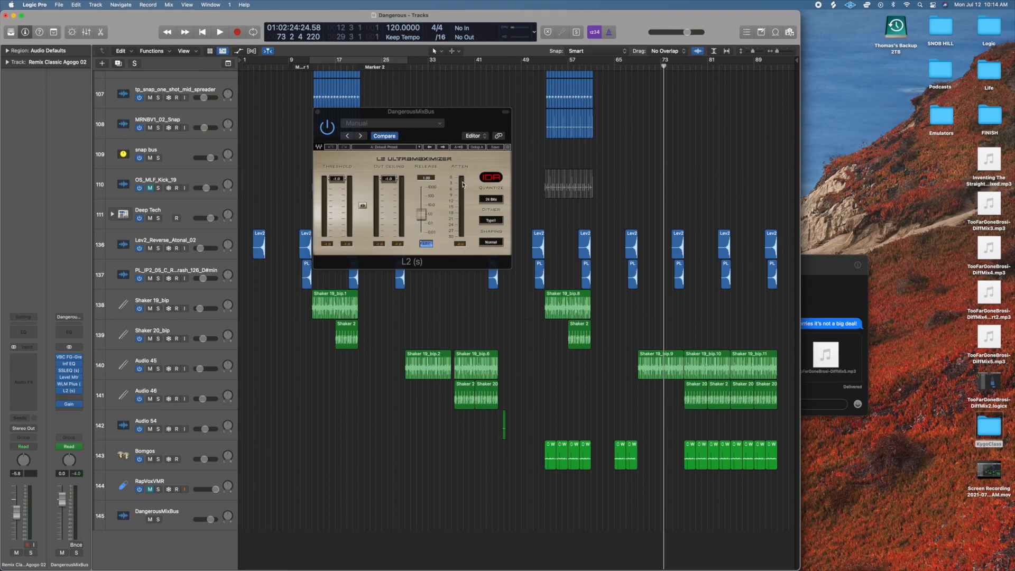
{"action": "left_click", "coordinate": [317, 112]}
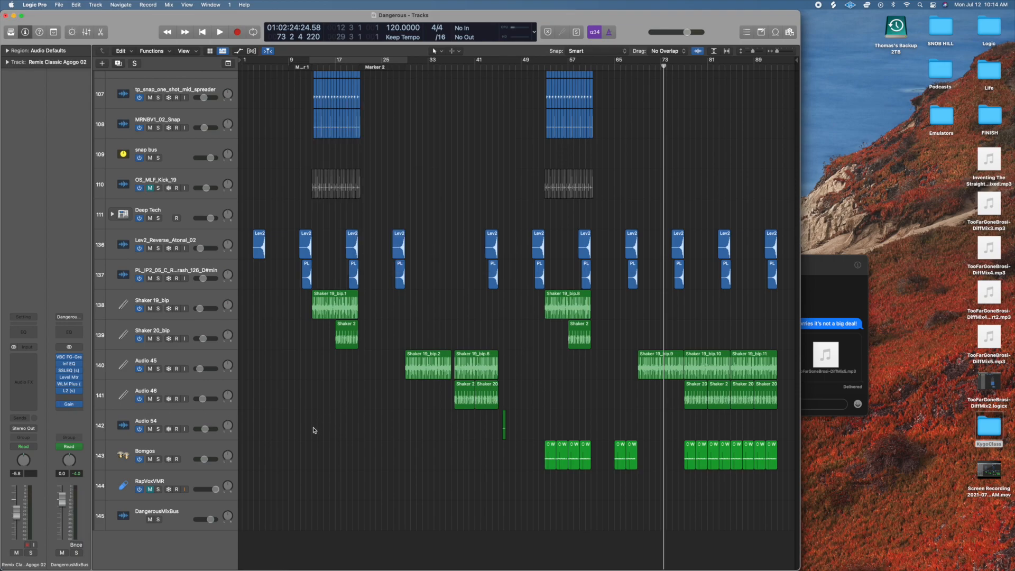
Review the whole Dangerous arrangement across all tracks, and return the playhead to the start of the song.
{"action": "scroll", "coordinate": [491, 280], "scroll_direction": "up", "scroll_amount": 15}
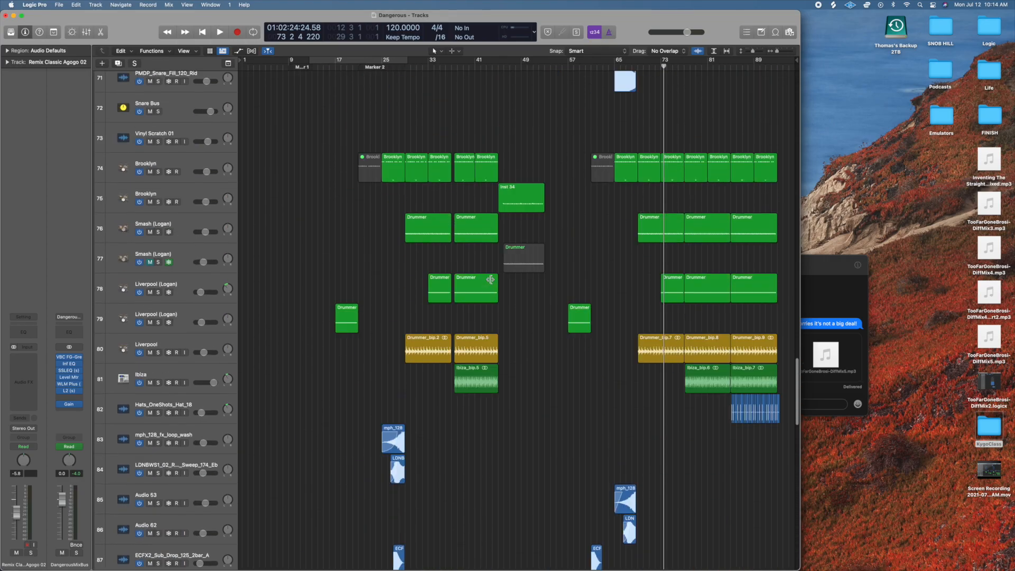
{"action": "key", "text": "z"}
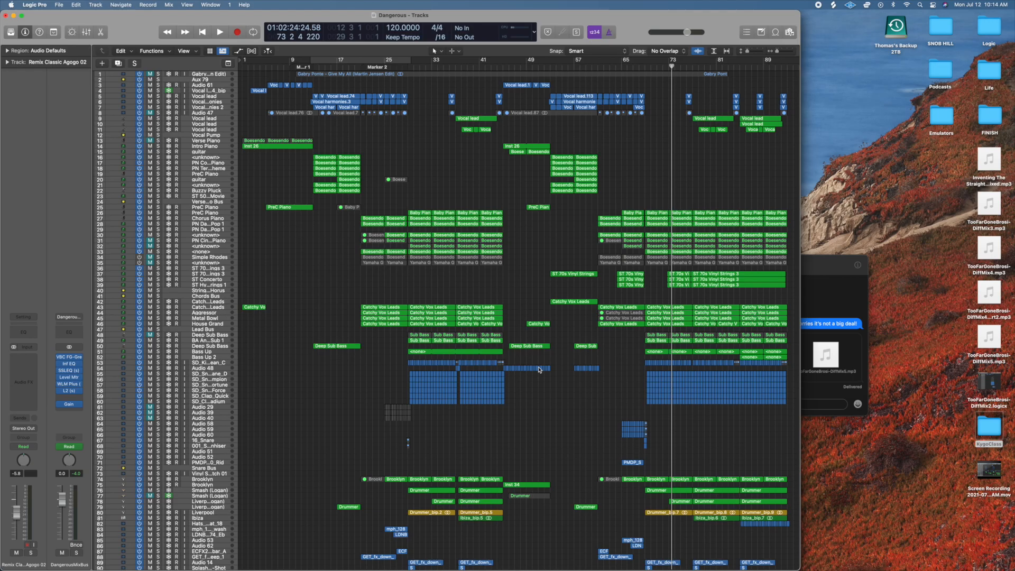
{"action": "scroll", "coordinate": [539, 370], "scroll_direction": "down", "scroll_amount": 10}
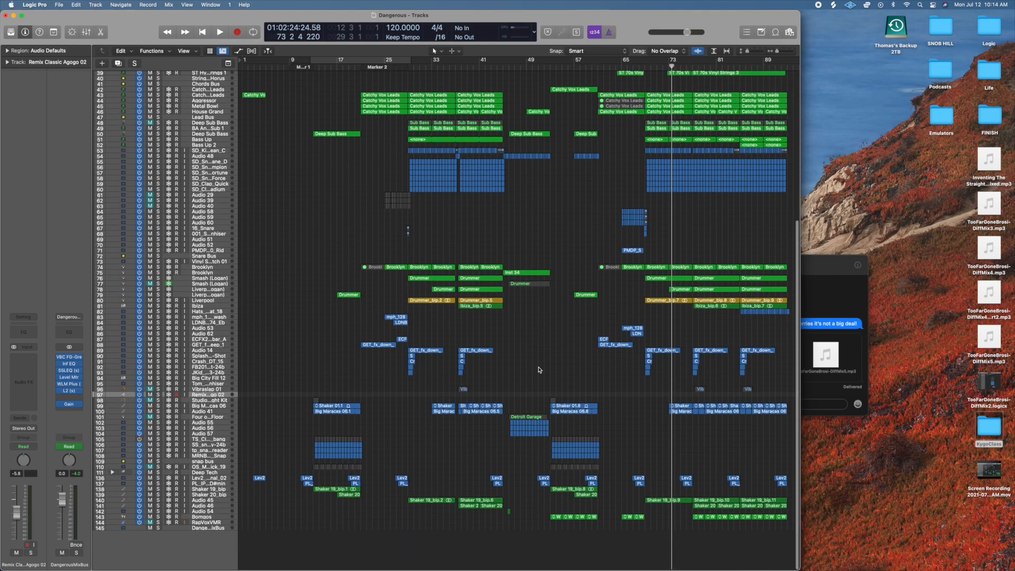
{"action": "scroll", "coordinate": [539, 370], "scroll_direction": "up", "scroll_amount": 10}
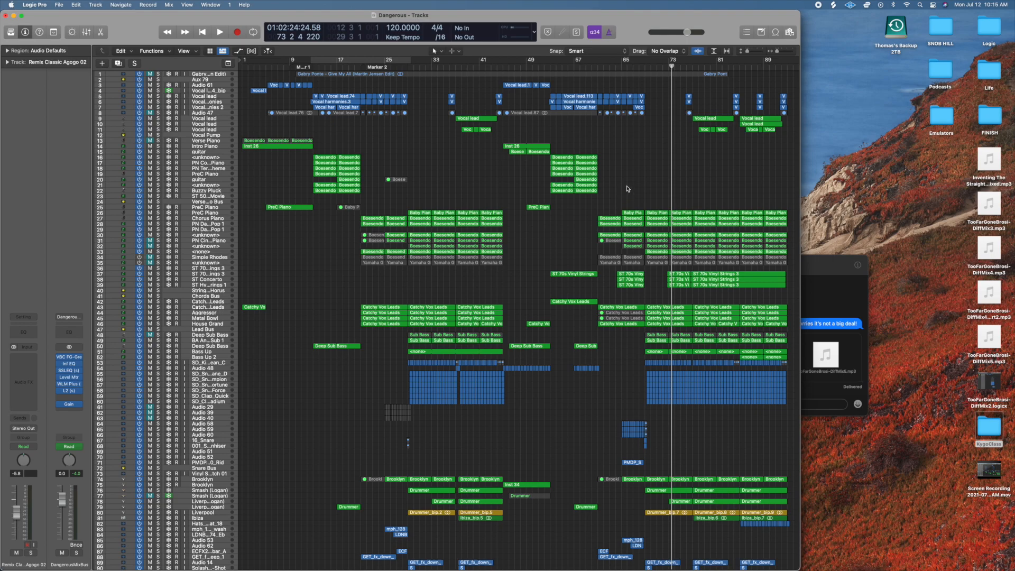
{"action": "key", "text": "Return"}
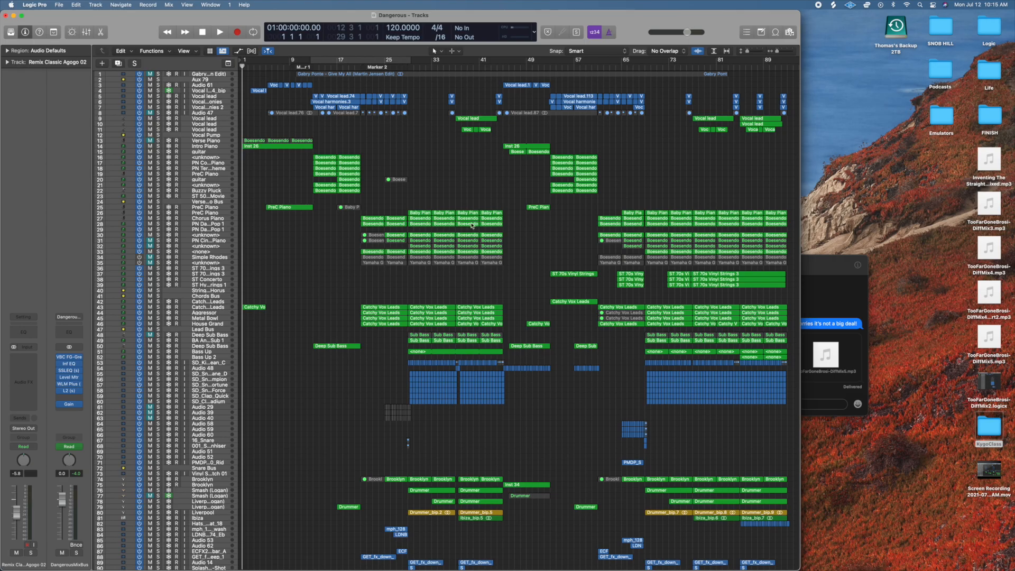